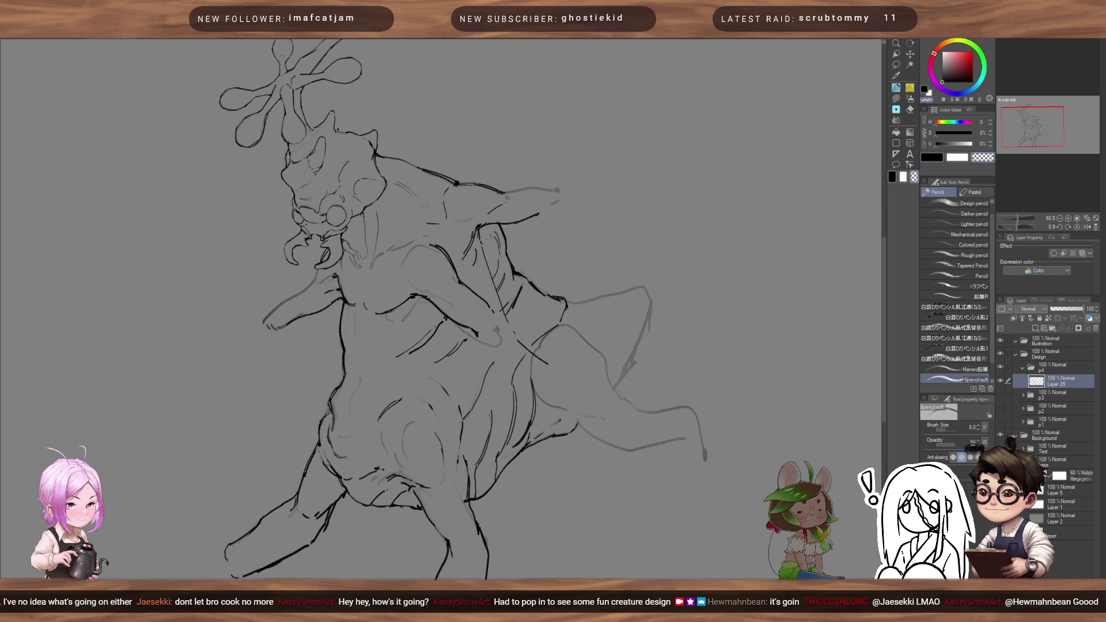
- Enlarge the transparent pencil and erase the dark back and limb lines between the raised arm and the rear hip
{"action": "key", "text": "]"}
{"action": "key", "text": "]"}
{"action": "key", "text": "]"}
{"action": "key", "text": "]"}
{"action": "key", "text": "]"}
{"action": "key", "text": "]"}
{"action": "key", "text": "]"}
{"action": "key", "text": "]"}
{"action": "key", "text": "]"}
{"action": "mouse_move", "coordinate": [499, 235]}
{"action": "left_mouse_down"}
{"action": "mouse_move", "coordinate": [521, 299]}
{"action": "mouse_move", "coordinate": [497, 235]}
{"action": "mouse_move", "coordinate": [510, 234]}
{"action": "mouse_move", "coordinate": [493, 233]}
{"action": "mouse_move", "coordinate": [509, 239]}
{"action": "mouse_move", "coordinate": [499, 259]}
{"action": "mouse_move", "coordinate": [493, 249]}
{"action": "mouse_move", "coordinate": [510, 281]}
{"action": "mouse_move", "coordinate": [495, 239]}
{"action": "mouse_move", "coordinate": [508, 295]}
{"action": "mouse_move", "coordinate": [536, 337]}
{"action": "mouse_move", "coordinate": [578, 336]}
{"action": "mouse_move", "coordinate": [537, 315]}
{"action": "mouse_move", "coordinate": [559, 316]}
{"action": "mouse_move", "coordinate": [528, 285]}
{"action": "mouse_move", "coordinate": [561, 308]}
{"action": "mouse_move", "coordinate": [524, 277]}
{"action": "mouse_move", "coordinate": [593, 344]}
{"action": "mouse_move", "coordinate": [570, 342]}
{"action": "left_mouse_up"}
{"action": "key", "text": "]"}
{"action": "key", "text": "bracketleft"}
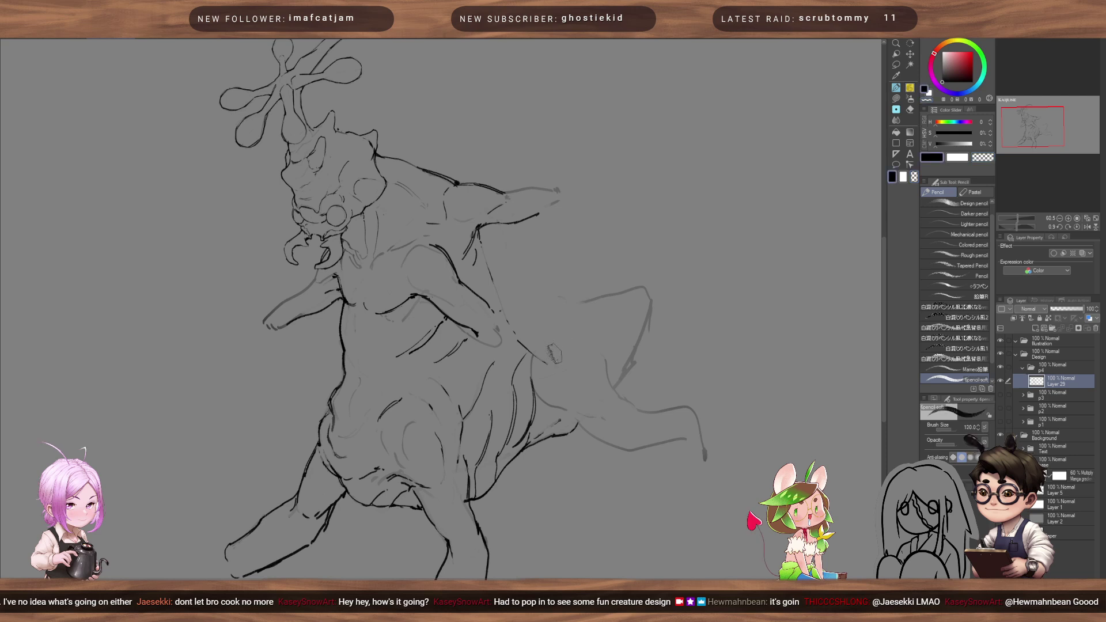
- Draw the curved lower edge, upper edge and pointed tip of a wing-like shape extending from the creature's back
{"action": "left_click_drag", "start_coordinate": [546, 365], "coordinate": [599, 358]}
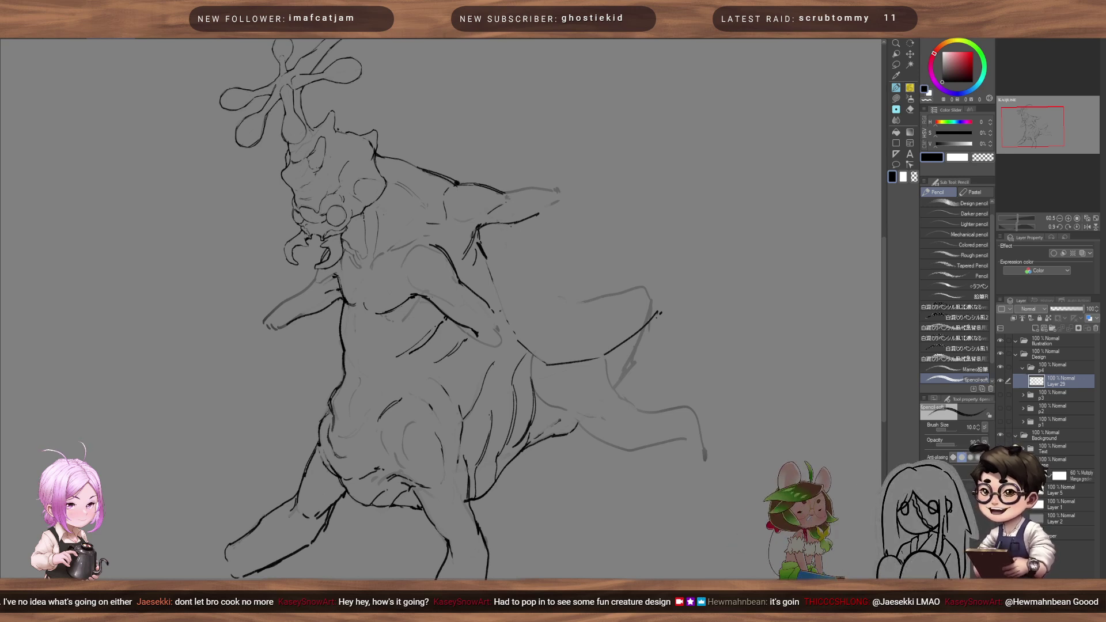
{"action": "left_click_drag", "start_coordinate": [509, 226], "coordinate": [566, 278]}
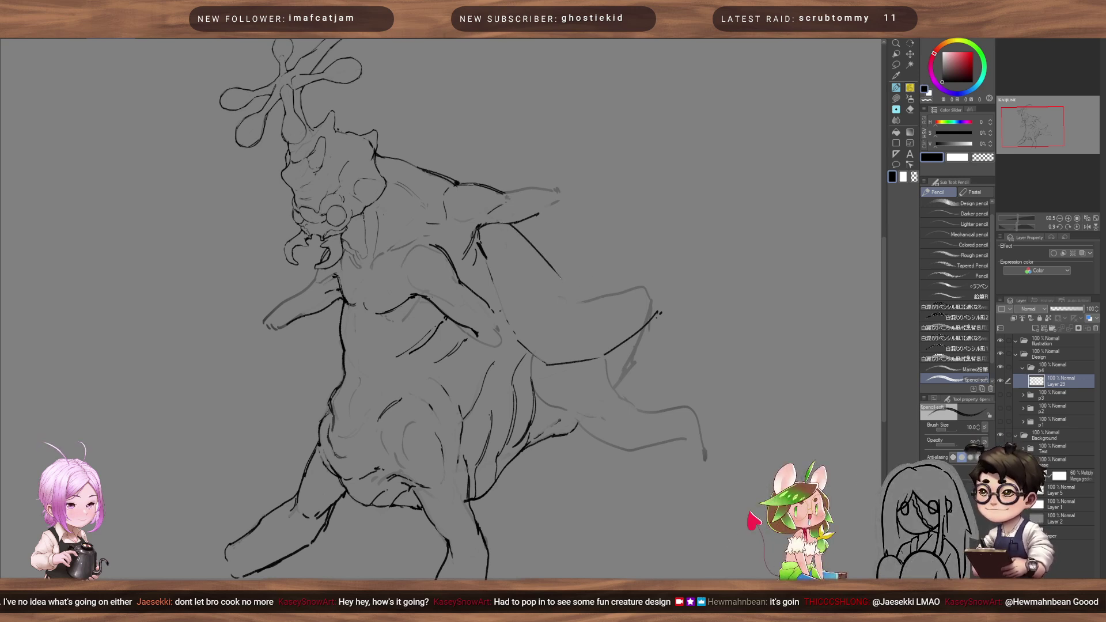
{"action": "key", "text": "ctrl+z"}
{"action": "left_click_drag", "start_coordinate": [559, 278], "coordinate": [608, 291]}
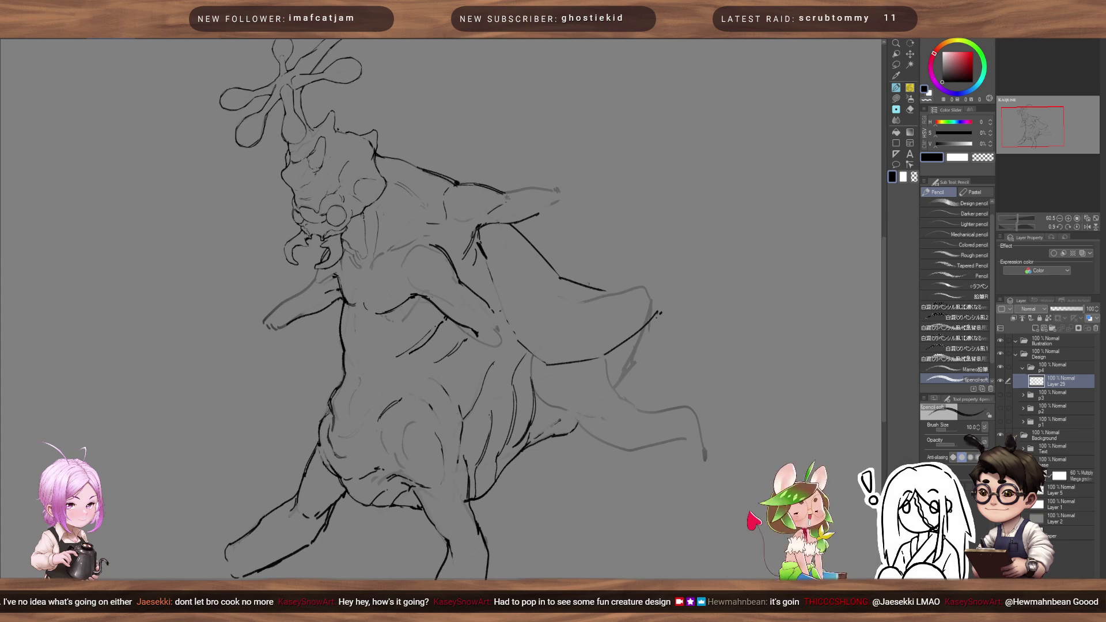
{"action": "key", "text": "ctrl+z"}
{"action": "left_click_drag", "start_coordinate": [550, 268], "coordinate": [592, 287]}
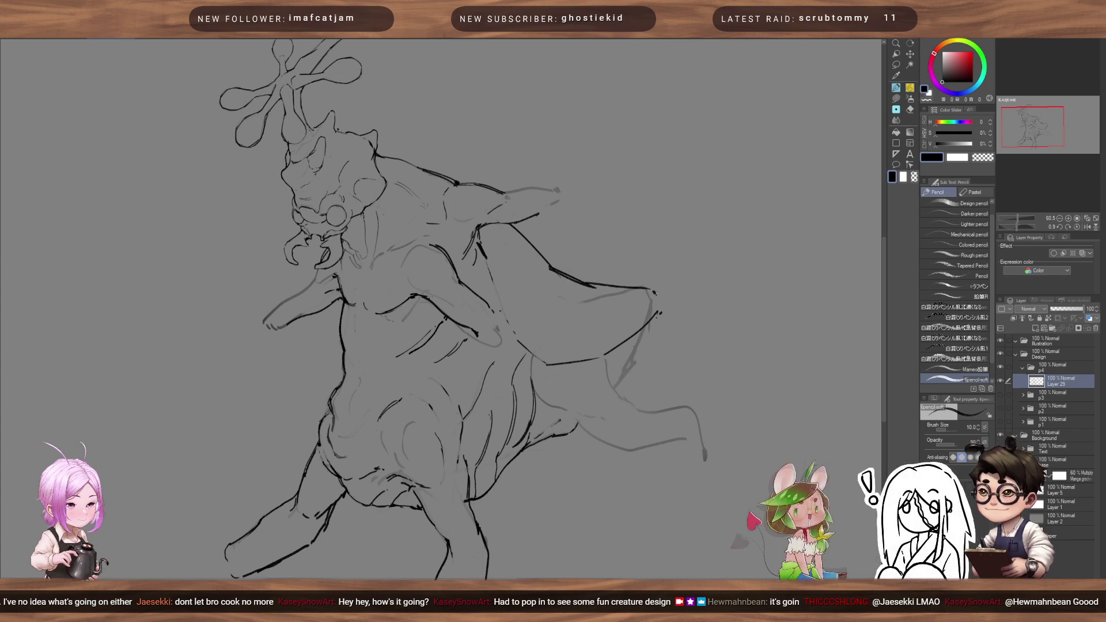
{"action": "mouse_move", "coordinate": [660, 296]}
{"action": "left_mouse_down"}
{"action": "mouse_move", "coordinate": [655, 323]}
{"action": "mouse_move", "coordinate": [663, 290]}
{"action": "mouse_move", "coordinate": [656, 330]}
{"action": "mouse_move", "coordinate": [663, 291]}
{"action": "left_mouse_up"}
- Thin the middle of the wing shape's upper edge and trim its tip with an enlarged transparent brush
{"action": "key", "text": "c"}
{"action": "key", "text": "bracketright"}
{"action": "key", "text": "bracketright"}
{"action": "key", "text": "bracketright"}
{"action": "key", "text": "bracketright"}
{"action": "key", "text": "bracketright"}
{"action": "key", "text": "bracketright"}
{"action": "key", "text": "bracketright"}
{"action": "key", "text": "bracketright"}
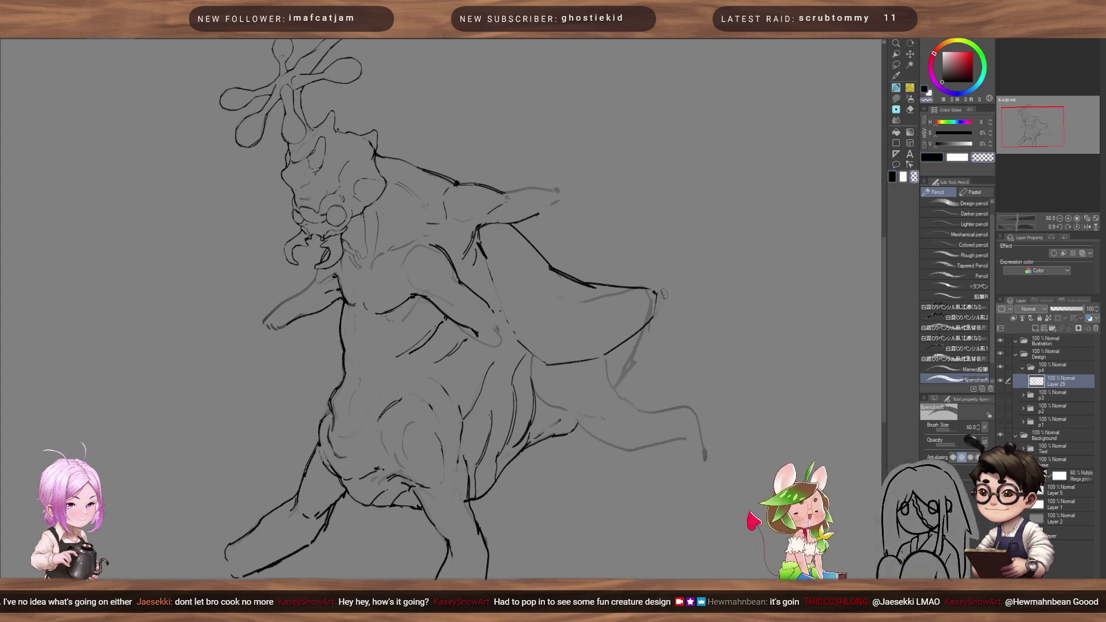
{"action": "key", "text": "bracketright"}
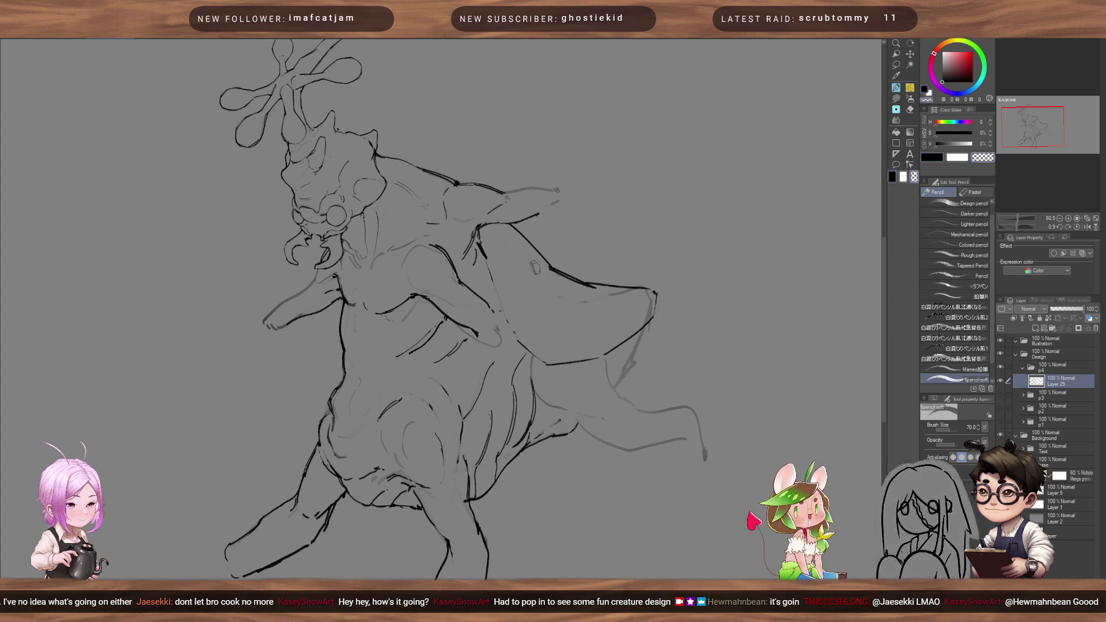
{"action": "left_click_drag", "start_coordinate": [536, 266], "coordinate": [607, 303]}
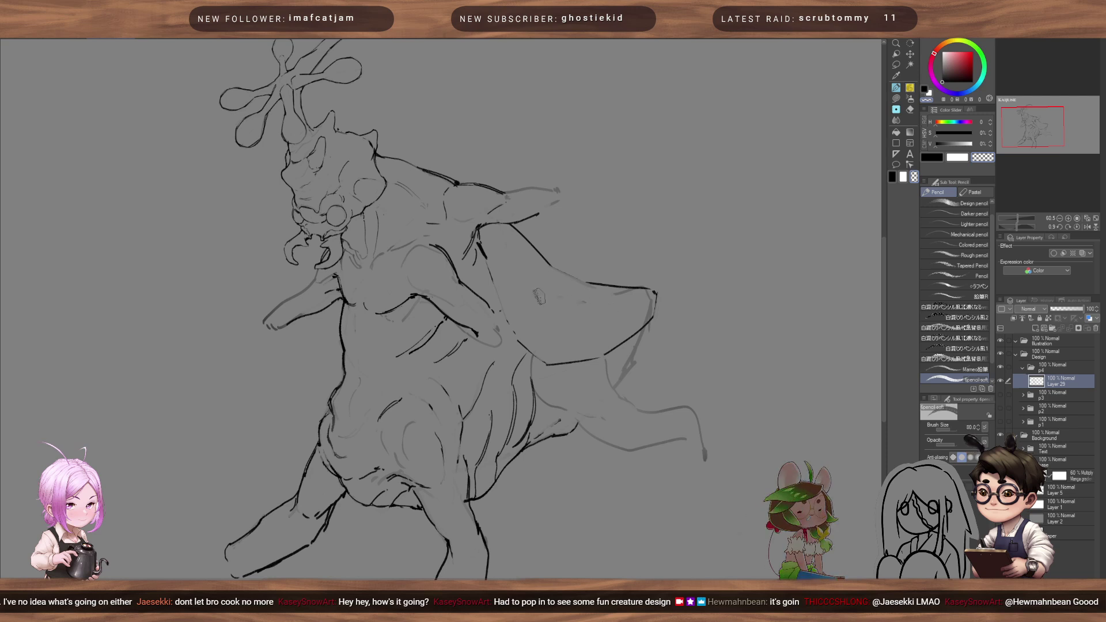
{"action": "key", "text": "bracketleft"}
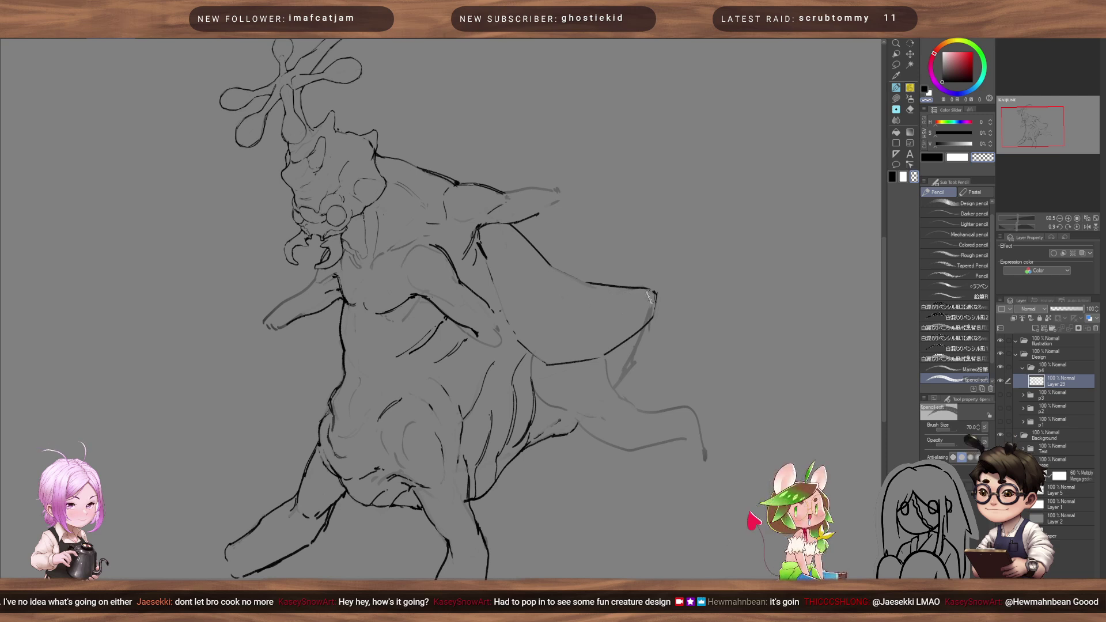
{"action": "key", "text": "c"}
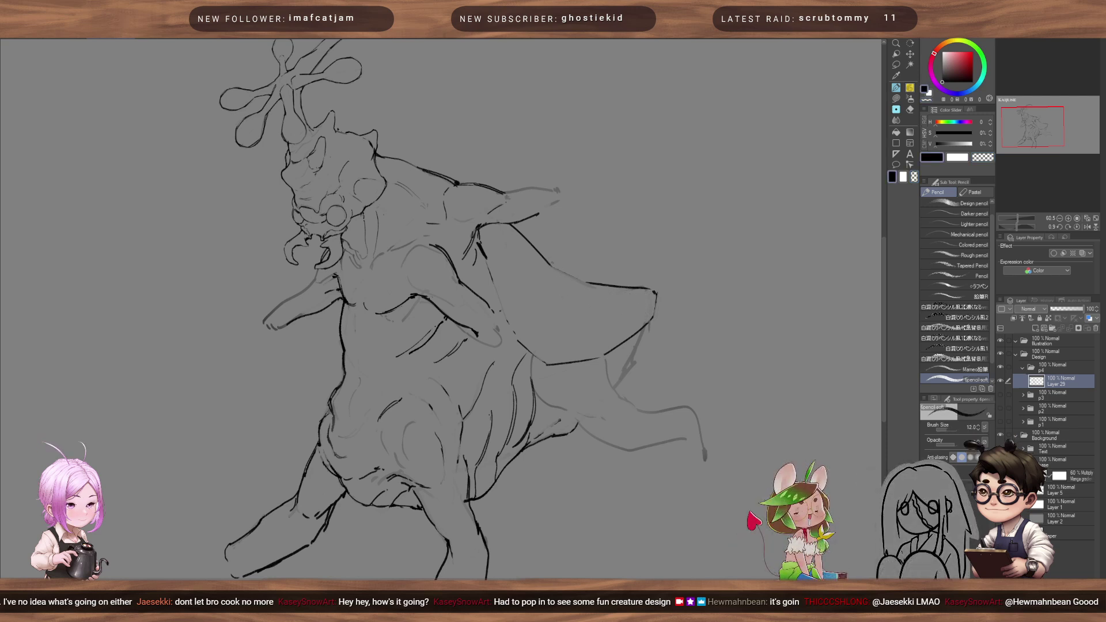
- Redraw the middle of the wing shape's upper edge and reinforce the inner end of its lower edge
{"action": "key", "text": "ctrl+z"}
{"action": "left_click_drag", "start_coordinate": [542, 257], "coordinate": [597, 285]}
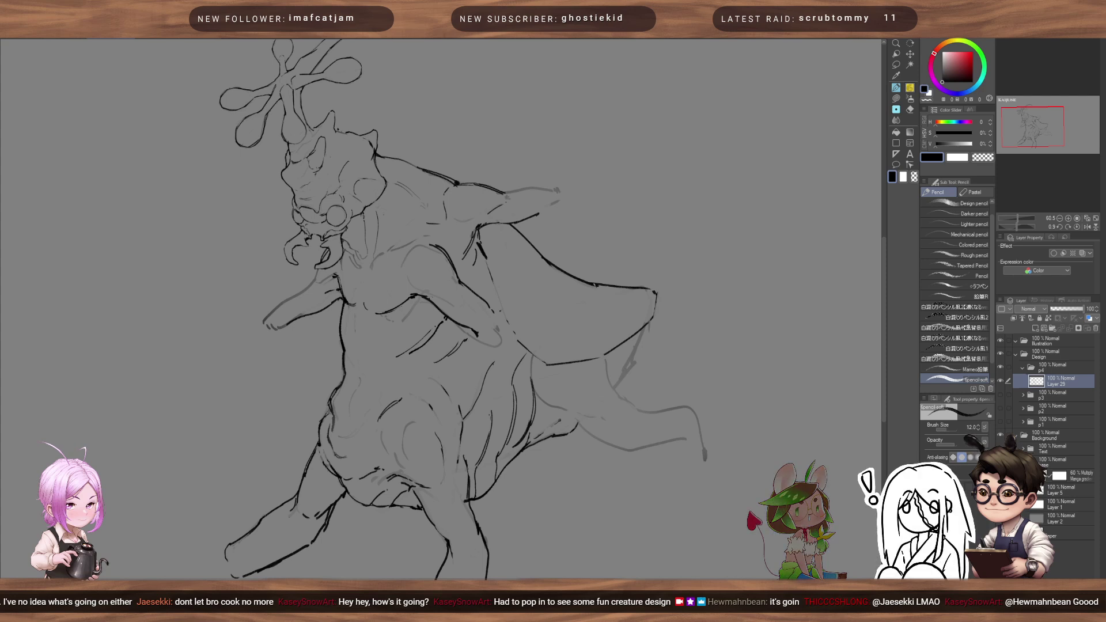
{"action": "mouse_move", "coordinate": [619, 336]}
{"action": "left_mouse_down"}
{"action": "mouse_move", "coordinate": [613, 286]}
{"action": "mouse_move", "coordinate": [593, 266]}
{"action": "left_mouse_up"}
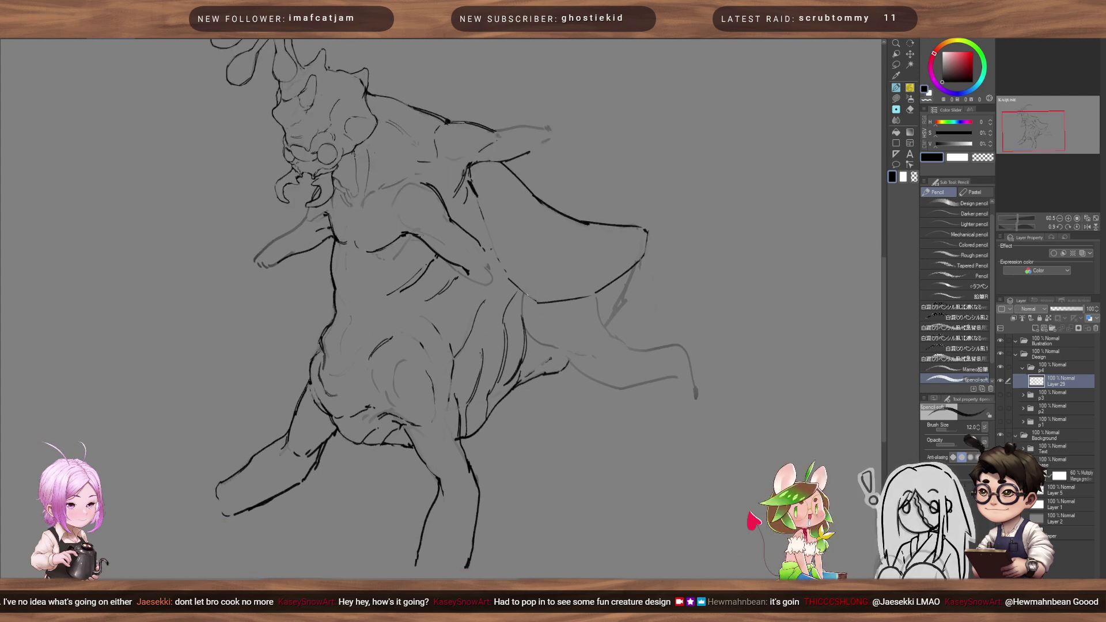
{"action": "left_click_drag", "start_coordinate": [524, 292], "coordinate": [551, 301]}
- Darken the upper outline of the small forearm below the creature's mandibles
{"action": "key", "text": "c"}
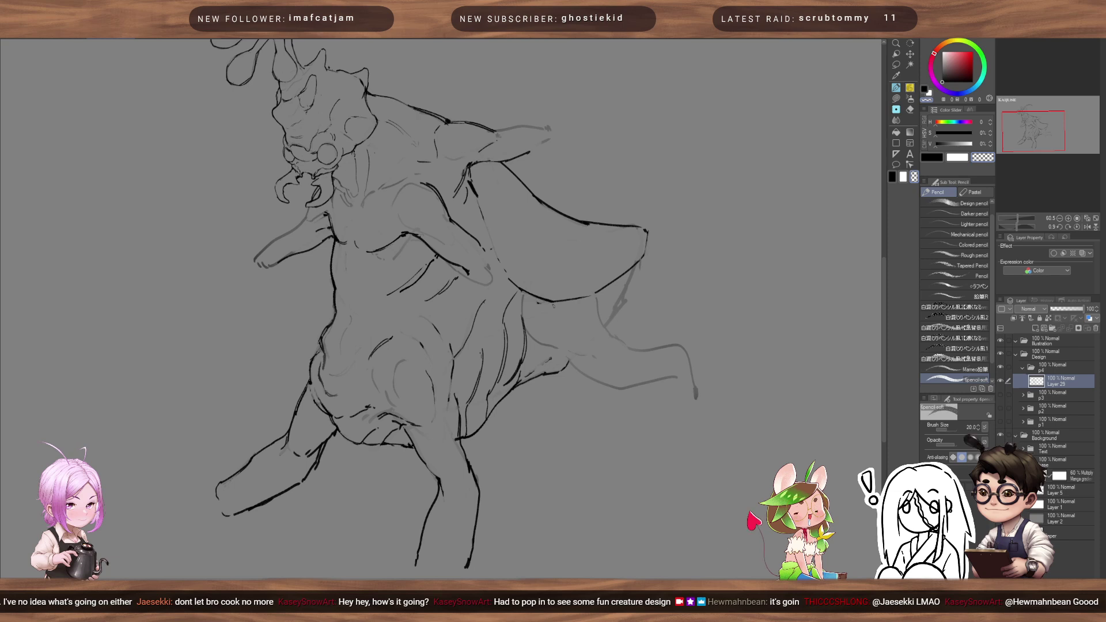
{"action": "left_click_drag", "start_coordinate": [507, 237], "coordinate": [556, 284]}
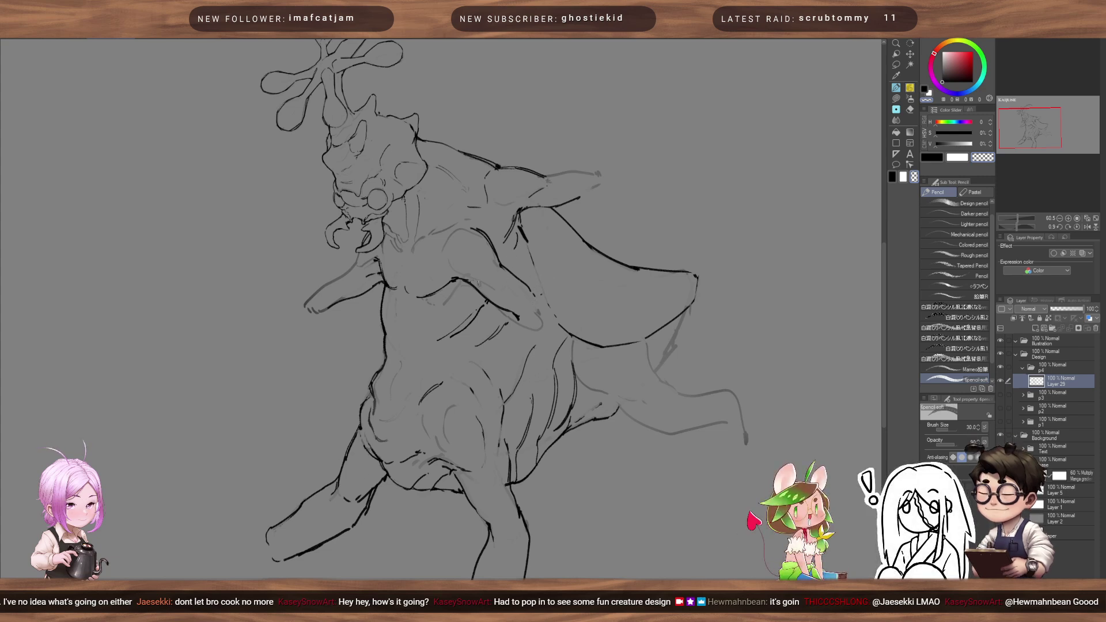
{"action": "left_click_drag", "start_coordinate": [394, 311], "coordinate": [487, 357]}
{"action": "key", "text": "bracketleft"}
{"action": "key", "text": "bracketleft"}
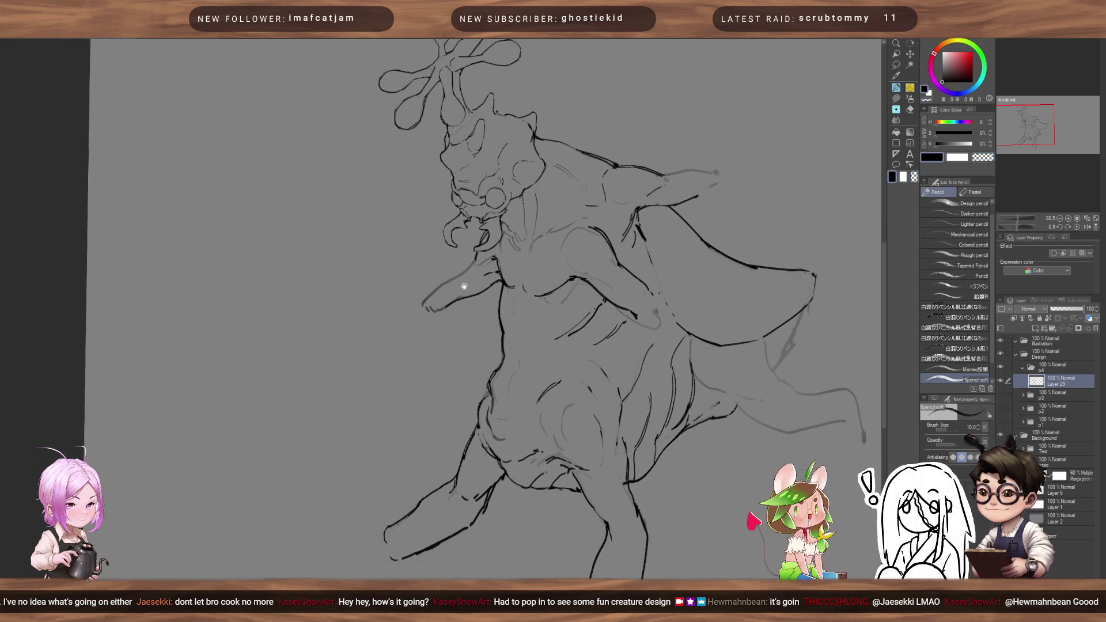
{"action": "left_click_drag", "start_coordinate": [447, 322], "coordinate": [476, 261]}
{"action": "key", "text": "bracketright"}
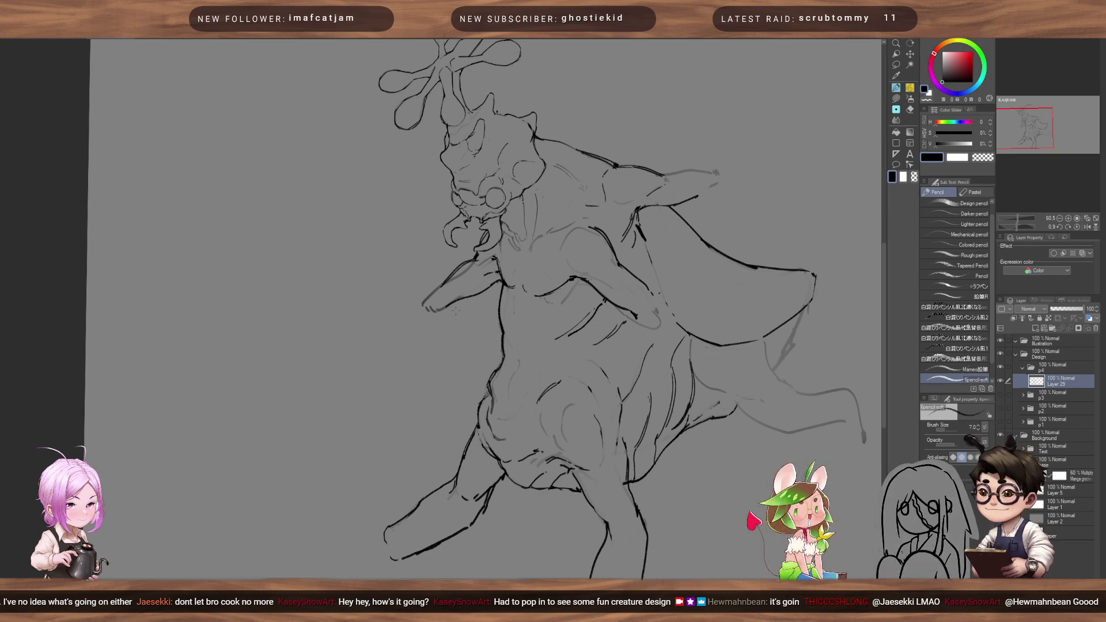
- Clean up the small forearm's outline with the transparent pencil, reducing the brush size to 20
{"action": "key", "text": "c"}
{"action": "left_click_drag", "start_coordinate": [451, 284], "coordinate": [471, 267]}
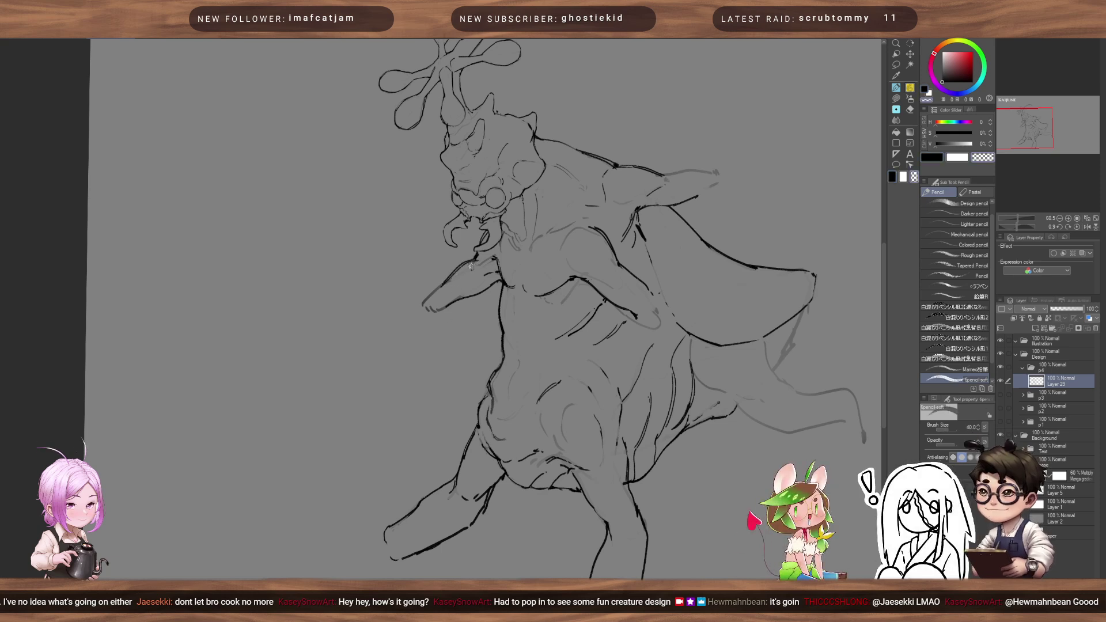
{"action": "key", "text": "bracketleft"}
{"action": "key", "text": "bracketleft"}
{"action": "key", "text": "bracketleft"}
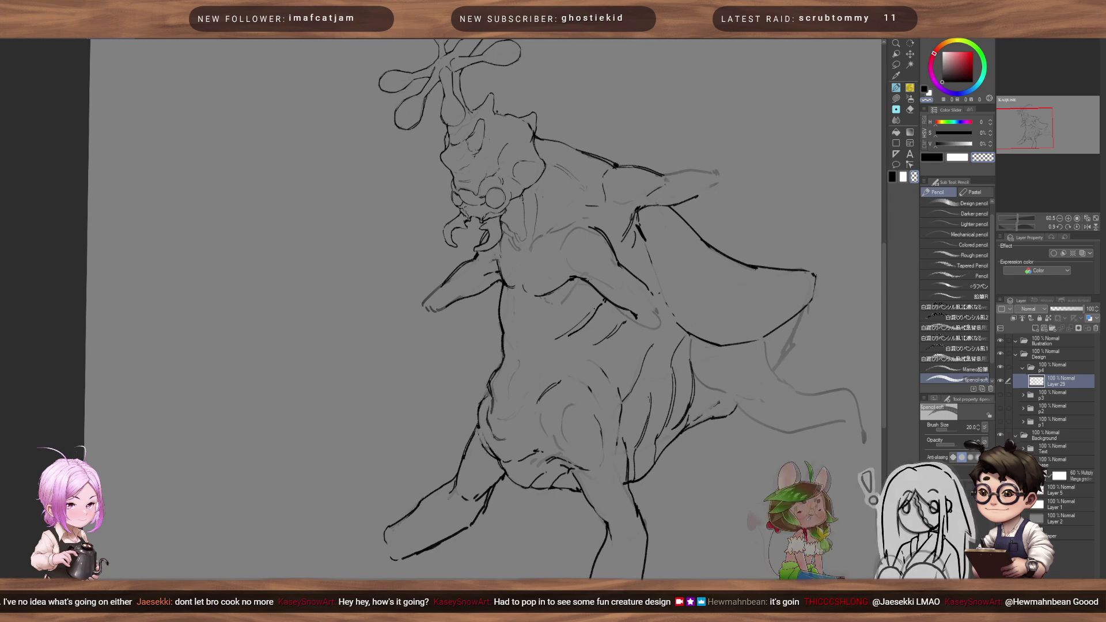
{"action": "scroll", "coordinate": [471, 224], "scroll_direction": "down", "scroll_amount": 6}
{"action": "scroll", "coordinate": [471, 223], "scroll_direction": "up", "scroll_amount": 4}
{"action": "scroll", "coordinate": [508, 270], "scroll_direction": "up", "scroll_amount": 2}
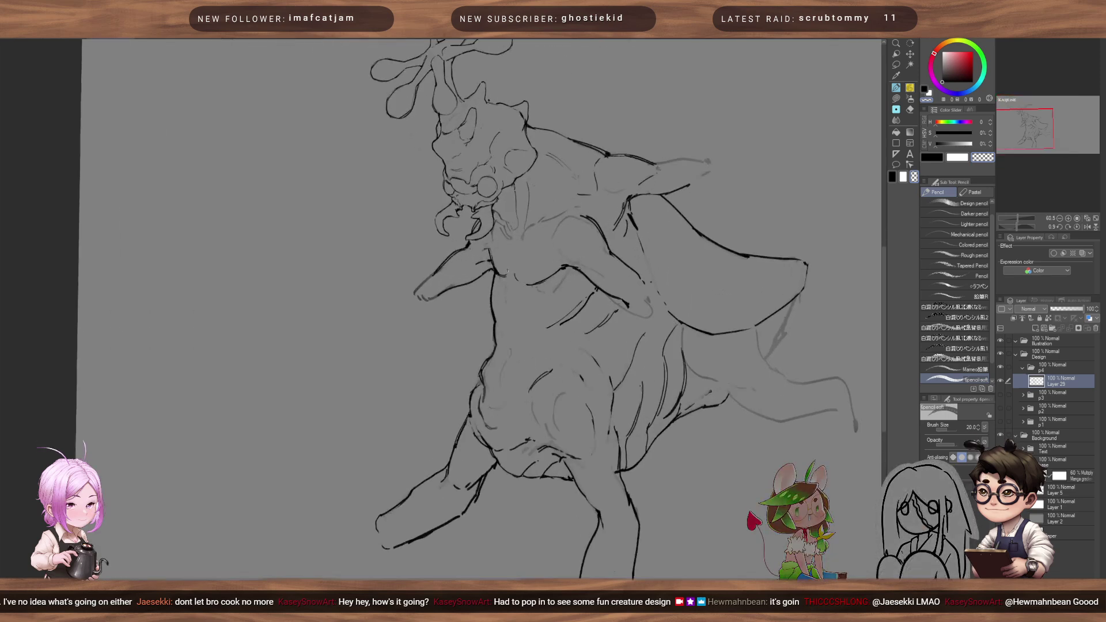
- Strengthen the underside line of the outstretched front leg just below the belly
{"action": "left_click_drag", "start_coordinate": [473, 324], "coordinate": [464, 223]}
{"action": "key", "text": "bracketright"}
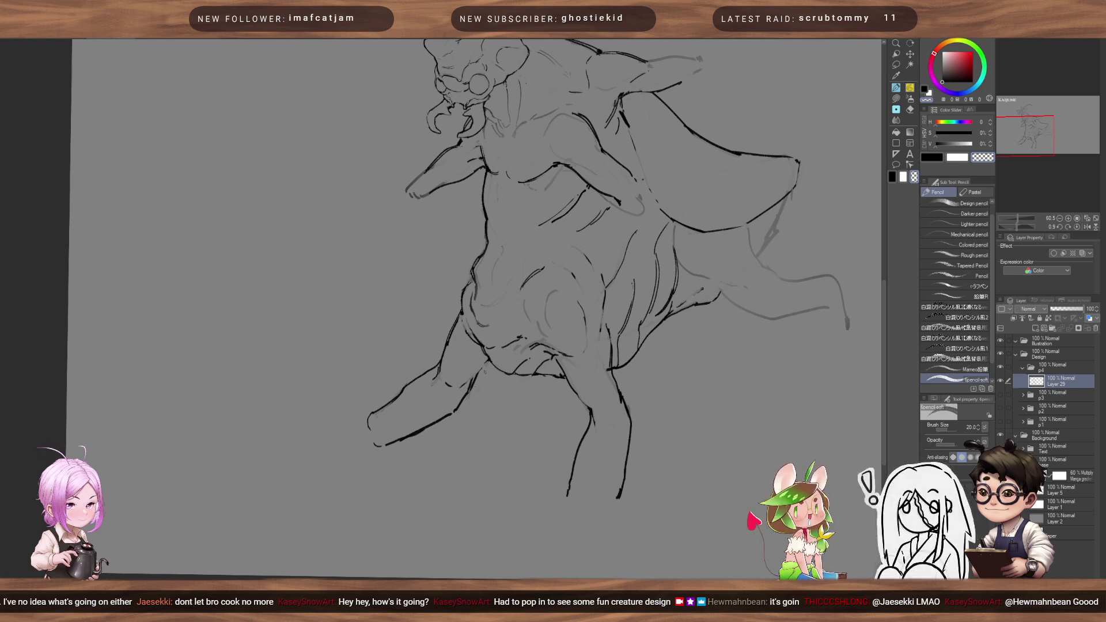
{"action": "key", "text": "c"}
{"action": "left_click_drag", "start_coordinate": [489, 361], "coordinate": [473, 380]}
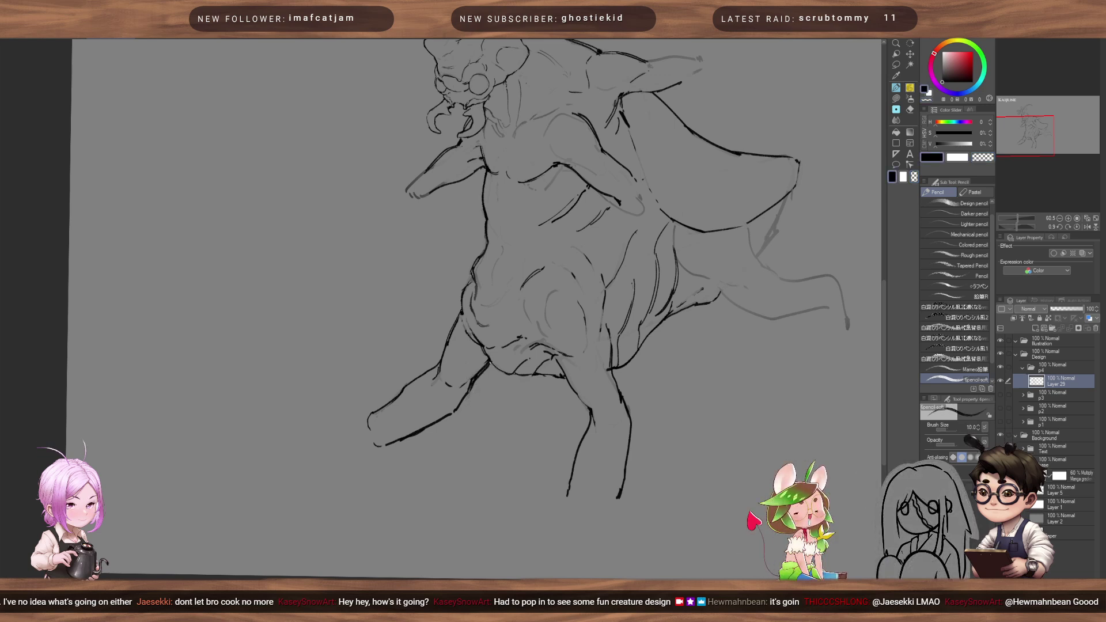
- Sketch a slanted foot line at the end of the outstretched front leg and fade it with the Soft eraser
{"action": "left_click_drag", "start_coordinate": [421, 418], "coordinate": [472, 382]}
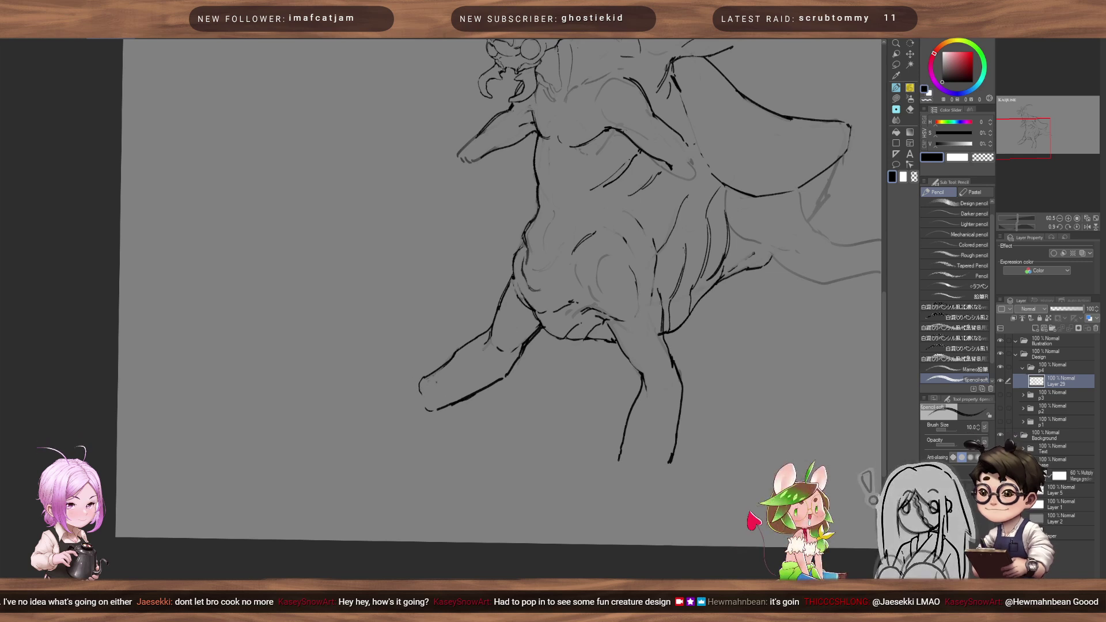
{"action": "key", "text": "bracketleft"}
{"action": "key", "text": "bracketleft"}
{"action": "left_click_drag", "start_coordinate": [421, 400], "coordinate": [411, 416]}
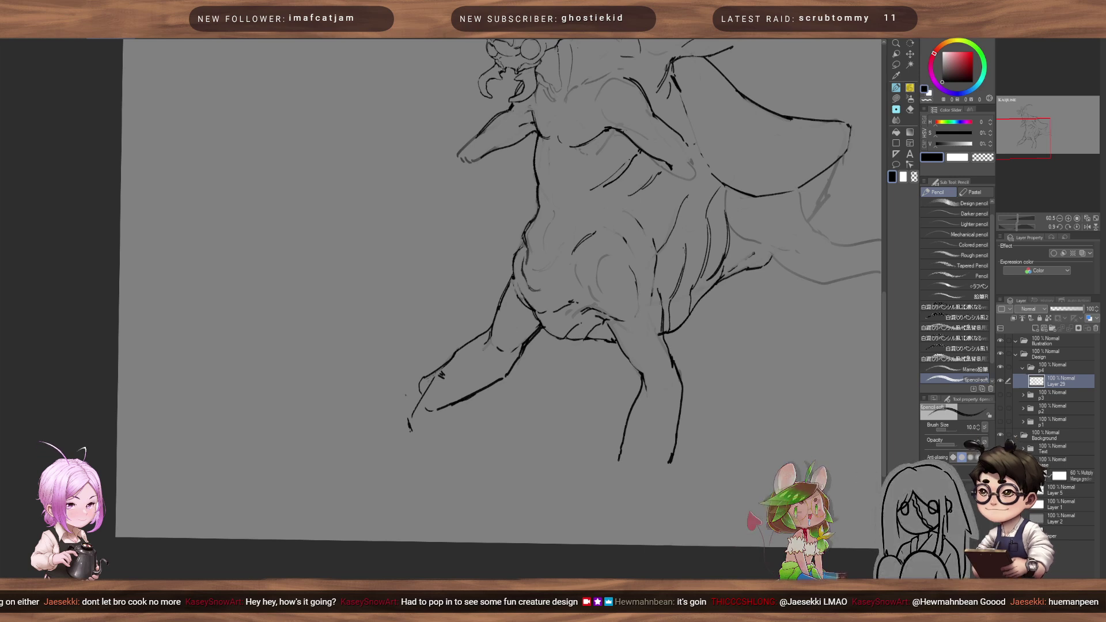
{"action": "key", "text": "e"}
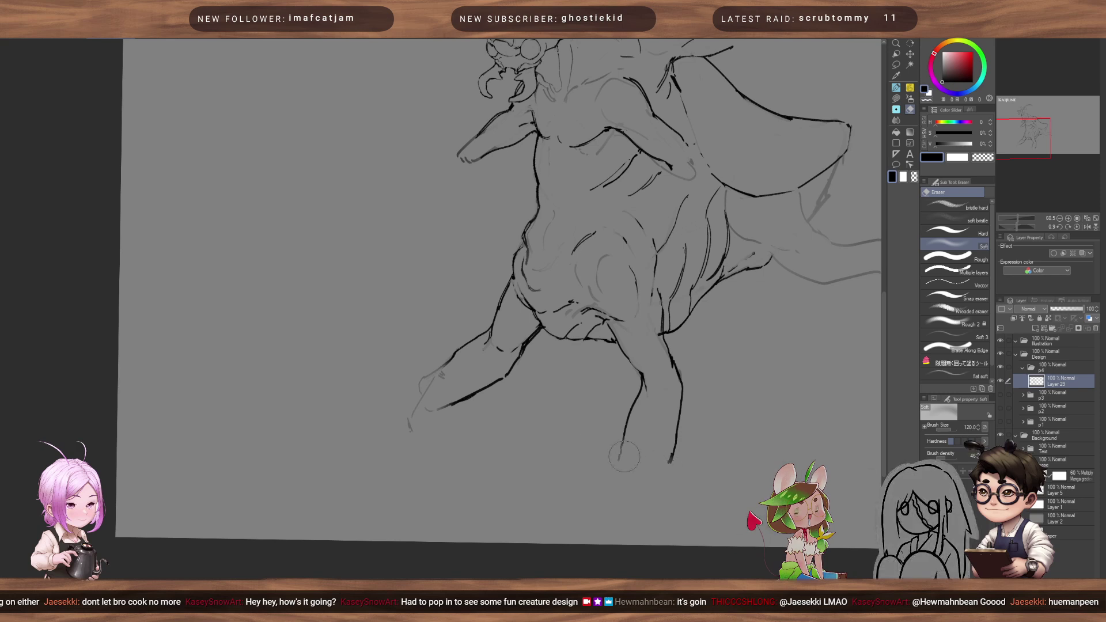
- Draw a dark slanted pencil line for the rear limb beneath the wing shape's tip
{"action": "mouse_move", "coordinate": [702, 343]}
{"action": "left_mouse_down"}
{"action": "mouse_move", "coordinate": [545, 415]}
{"action": "mouse_move", "coordinate": [545, 492]}
{"action": "left_mouse_up"}
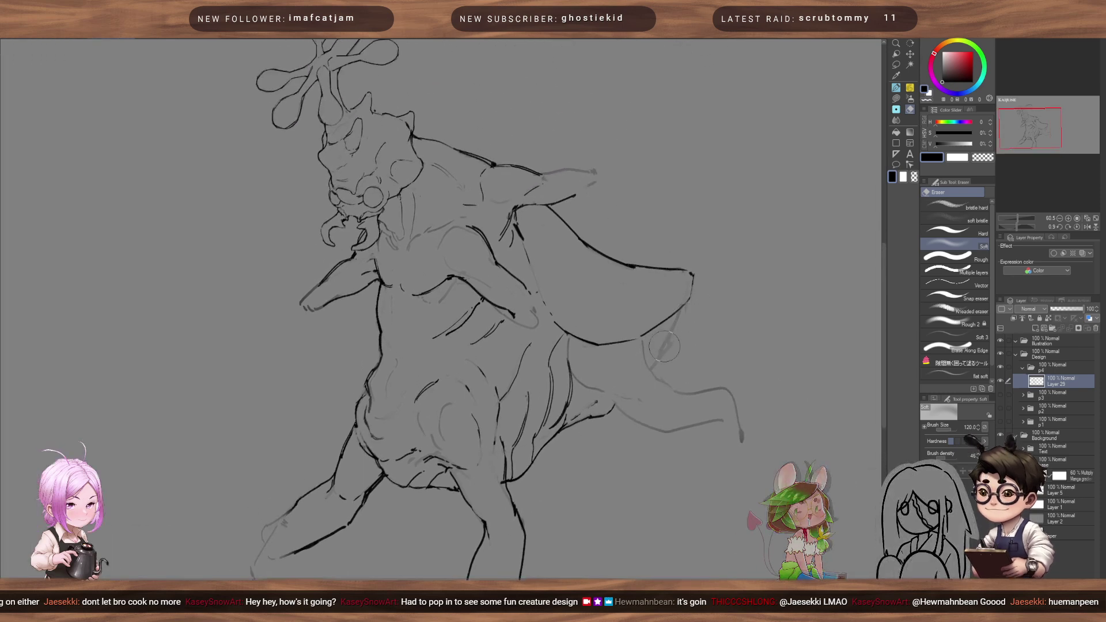
{"action": "key", "text": "p"}
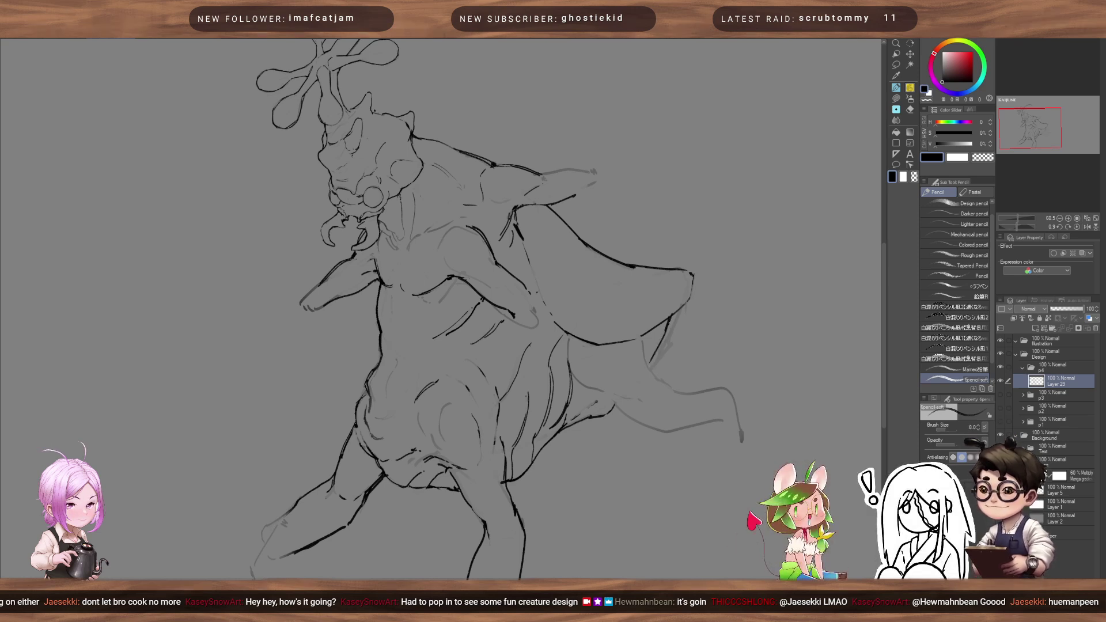
{"action": "key", "text": "bracketright"}
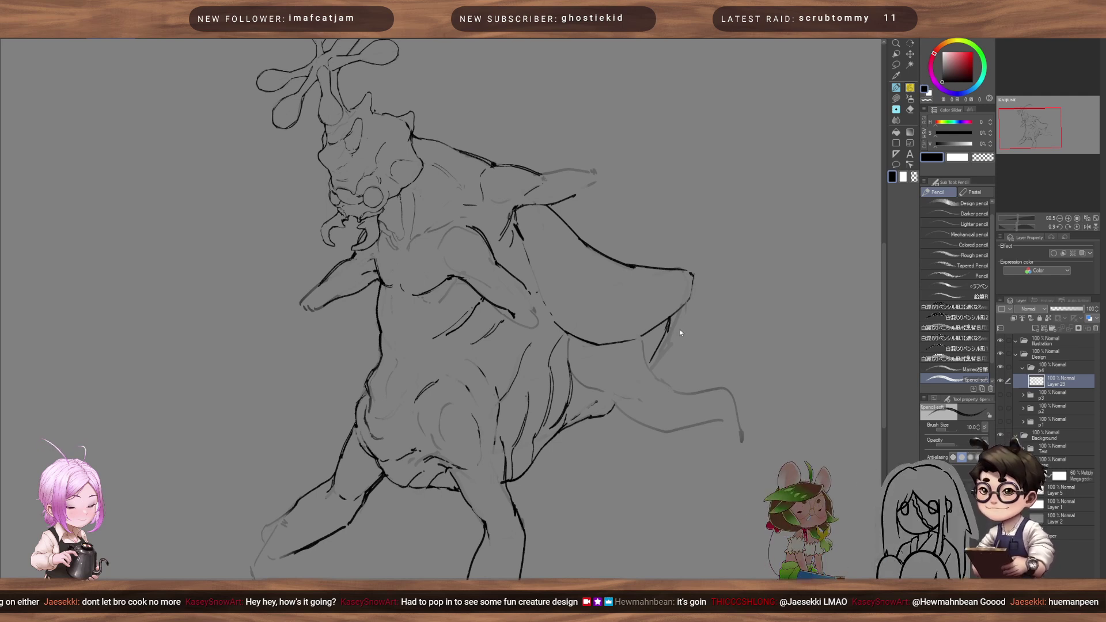
- Erase the old grey sketch strokes beside the new rear limb line with the transparent pencil
{"action": "key", "text": "c"}
{"action": "key", "text": "bracketright"}
{"action": "key", "text": "bracketright"}
{"action": "key", "text": "bracketright"}
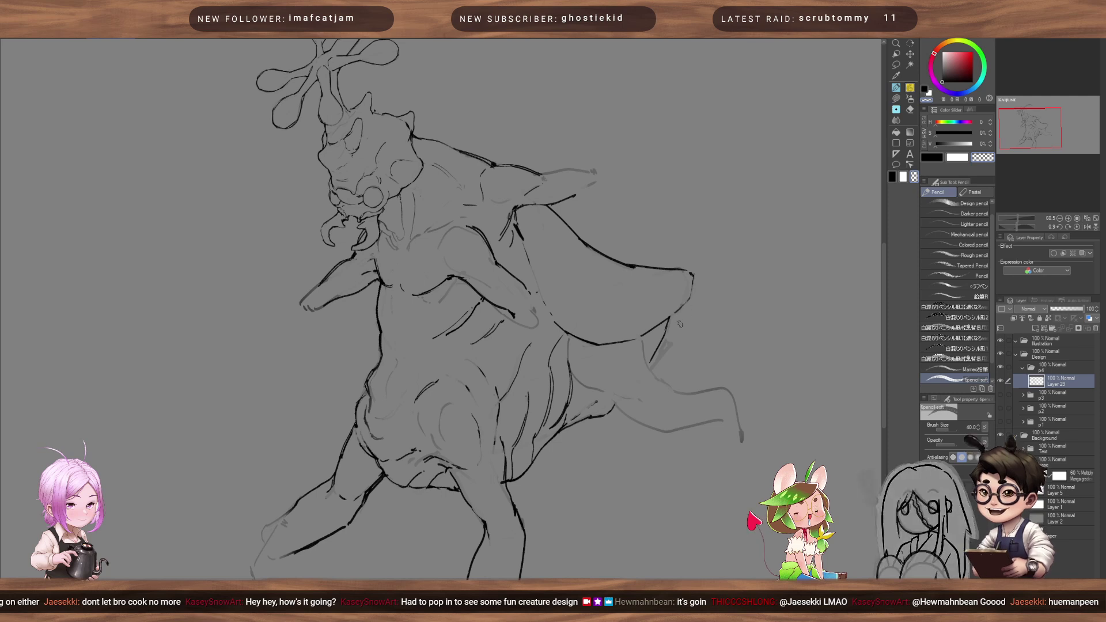
{"action": "key", "text": "bracketright"}
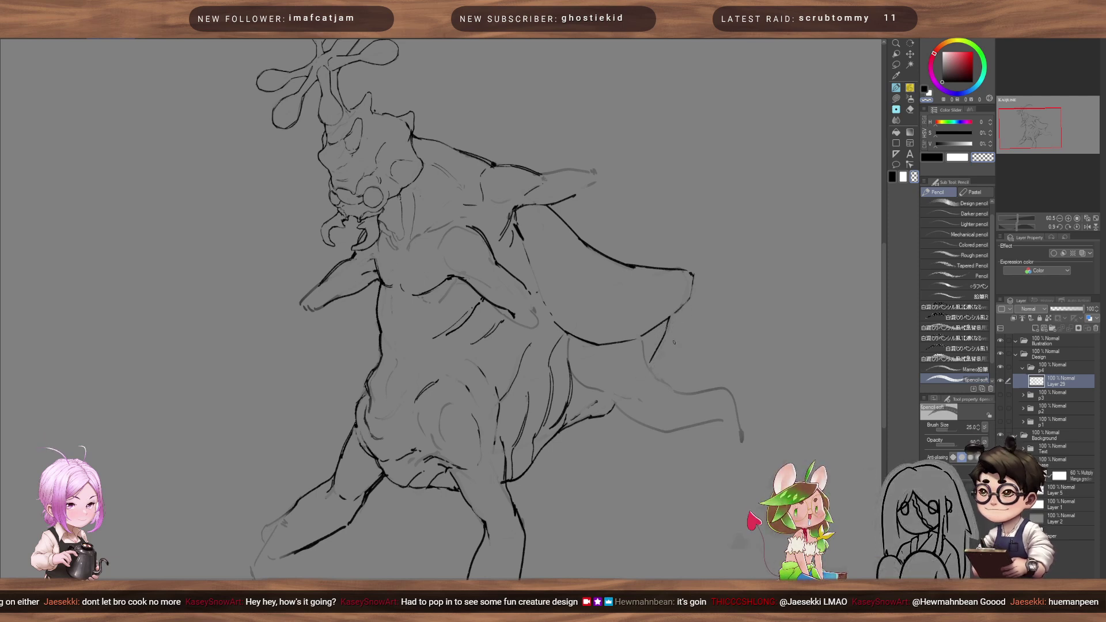
- Erase the rounded end of the outstretched front leg with the transparent pencil at brush size 50
{"action": "left_click_drag", "start_coordinate": [636, 296], "coordinate": [700, 311]}
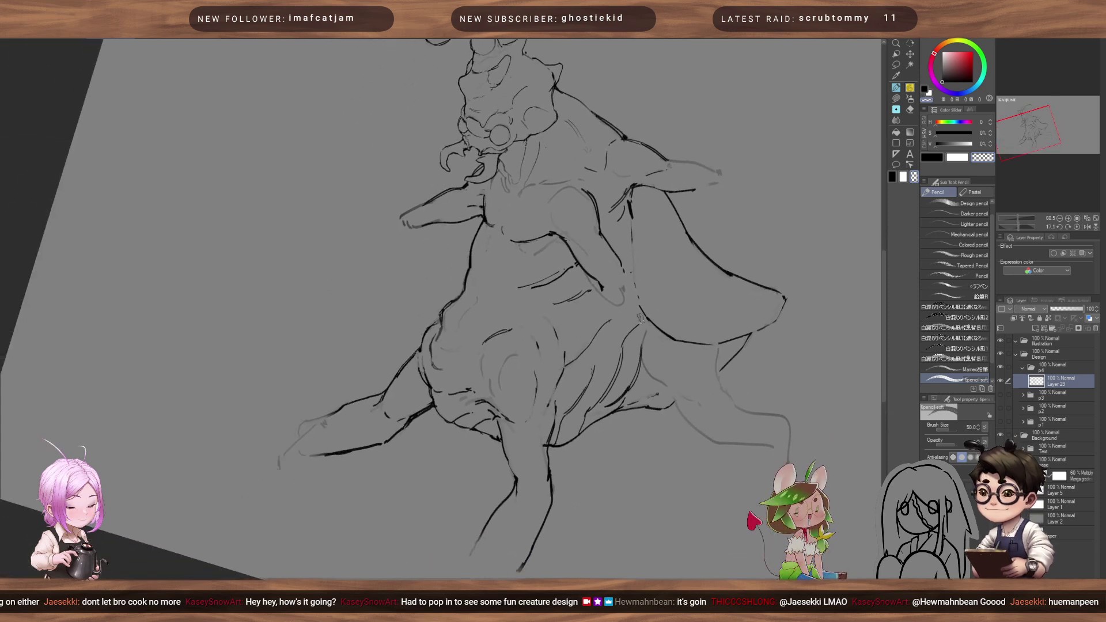
{"action": "left_click_drag", "start_coordinate": [606, 347], "coordinate": [734, 283]}
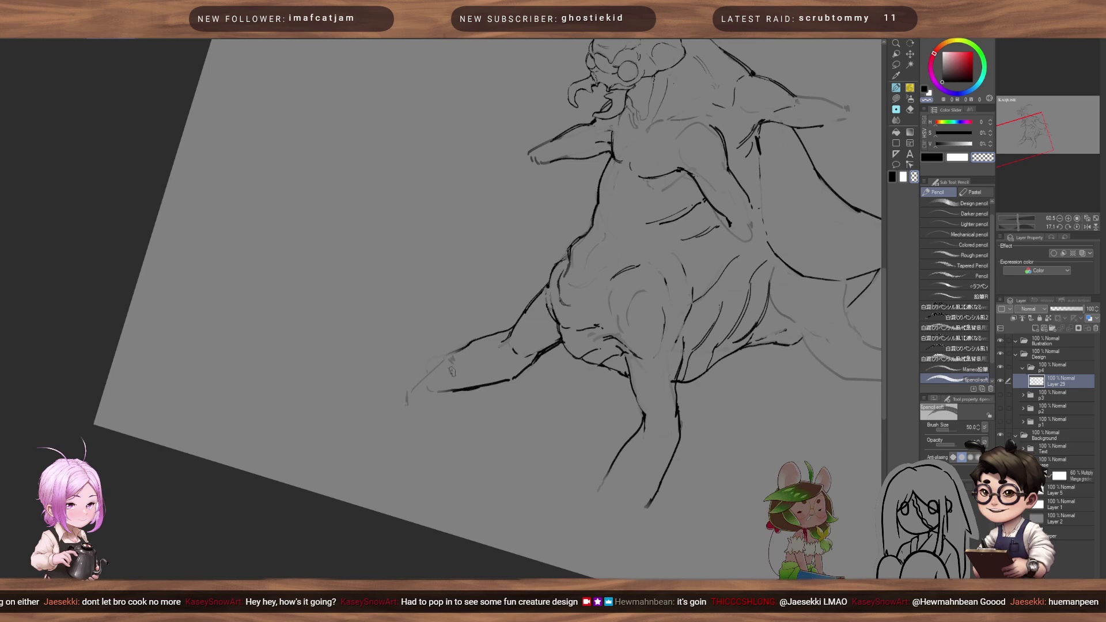
{"action": "left_click_drag", "start_coordinate": [608, 270], "coordinate": [576, 202]}
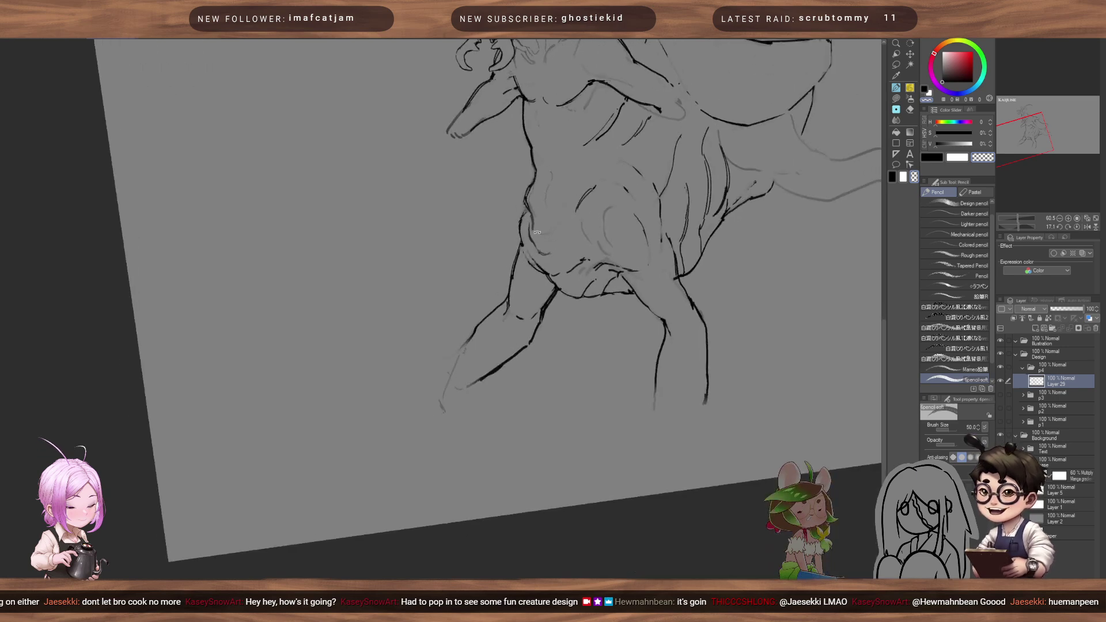
- Sketch a short slanted foot line at the lower end of the standing leg, replacing the longer first attempt
{"action": "mouse_move", "coordinate": [677, 368]}
{"action": "left_mouse_down"}
{"action": "mouse_move", "coordinate": [610, 365]}
{"action": "mouse_move", "coordinate": [599, 449]}
{"action": "mouse_move", "coordinate": [638, 381]}
{"action": "left_mouse_up"}
{"action": "key", "text": "c"}
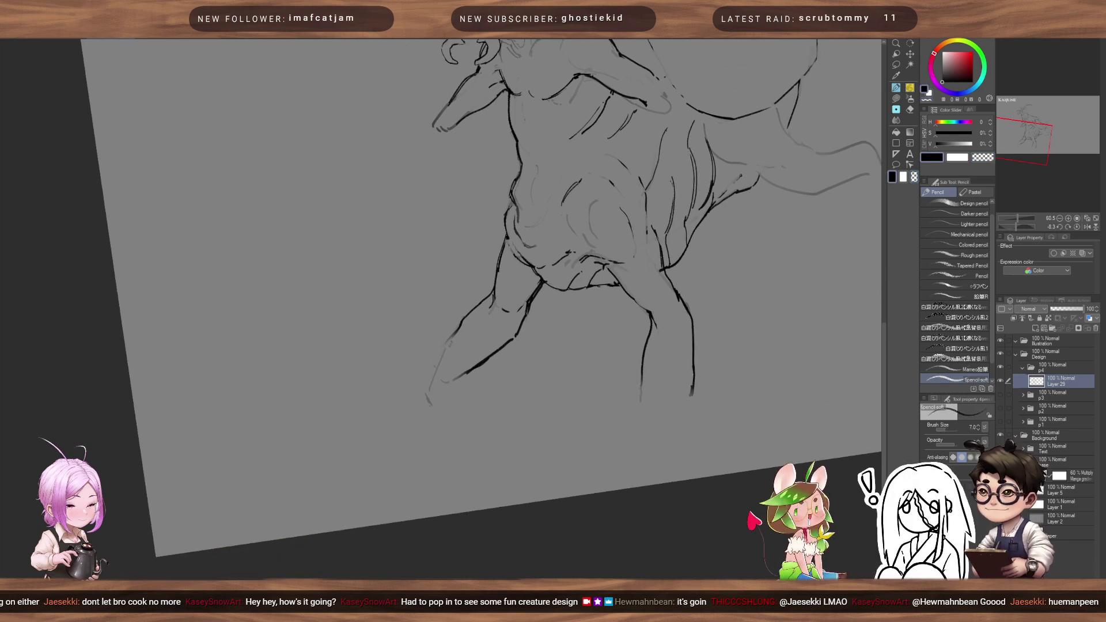
{"action": "key", "text": "]"}
{"action": "key", "text": "]"}
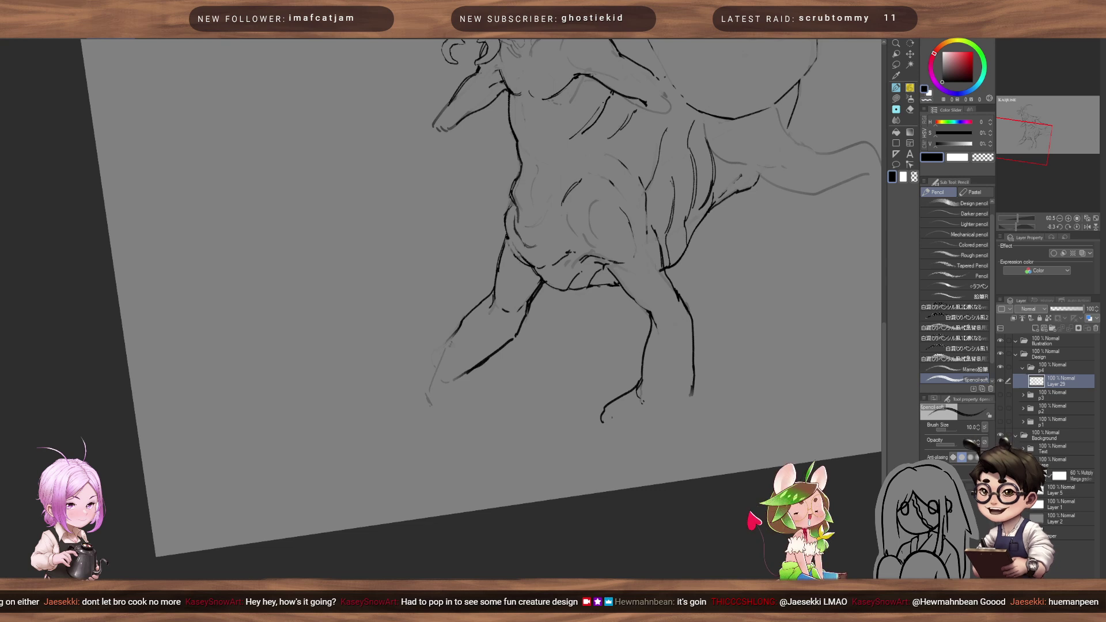
{"action": "key", "text": "ctrl+z"}
{"action": "left_click_drag", "start_coordinate": [640, 382], "coordinate": [627, 394]}
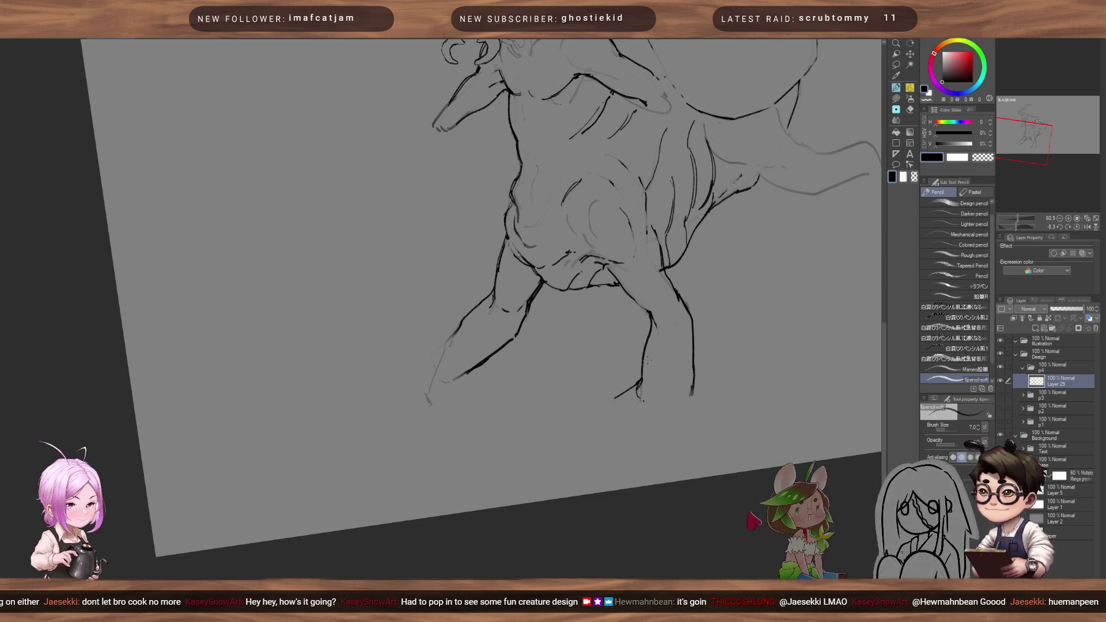
- Sketch a small rounded foot outline at the lower end of the standing leg with the pencil at brush size 10
{"action": "key", "text": "]"}
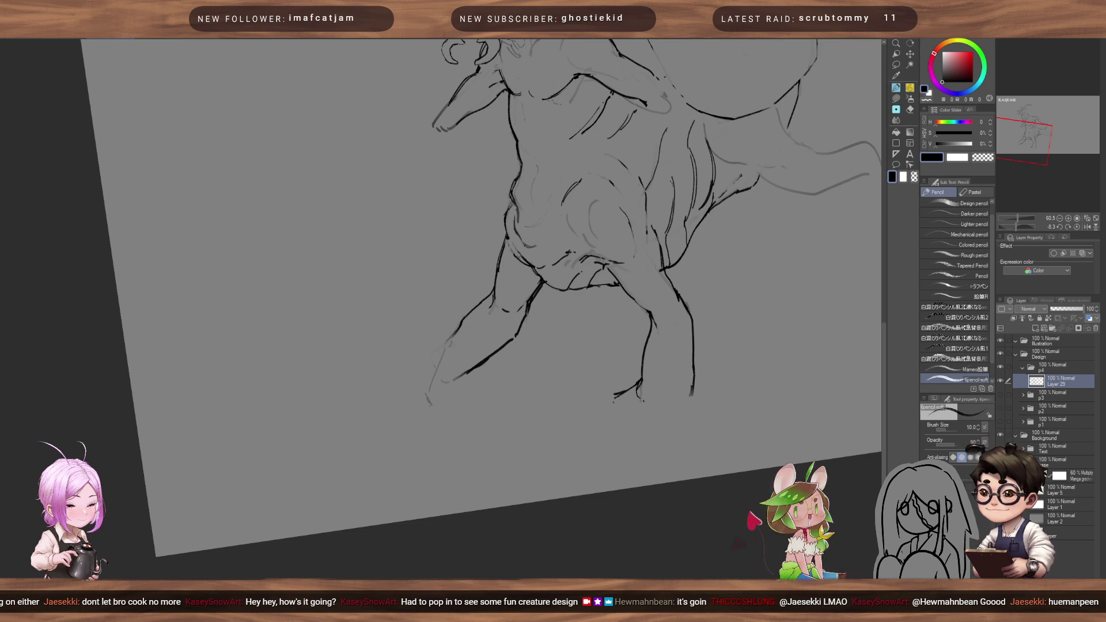
{"action": "left_click_drag", "start_coordinate": [616, 394], "coordinate": [612, 398]}
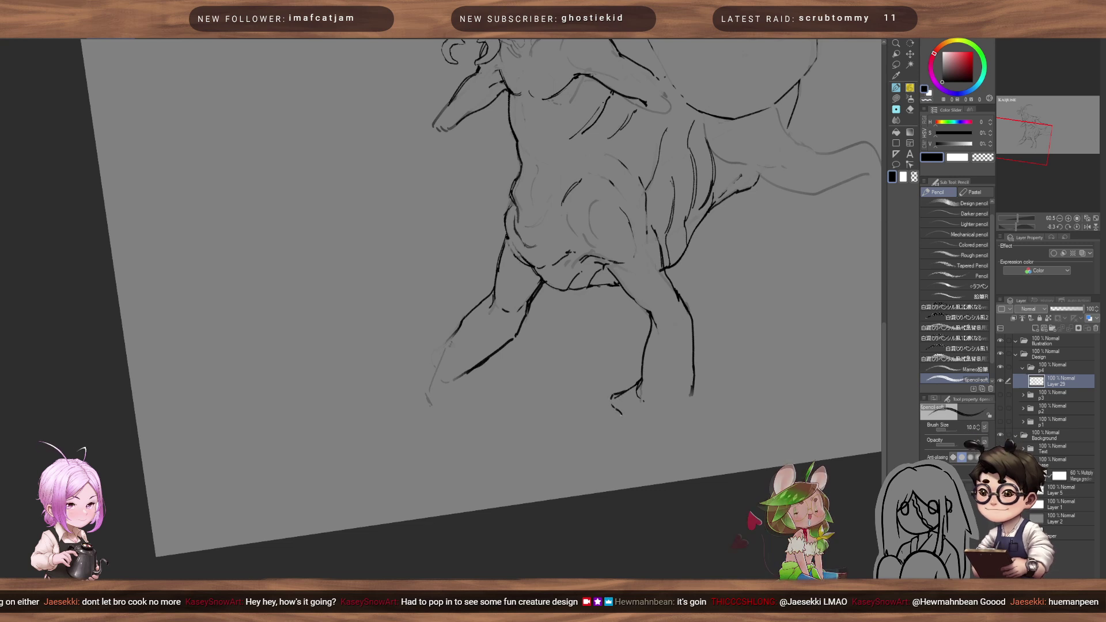
{"action": "key", "text": "ctrl+z"}
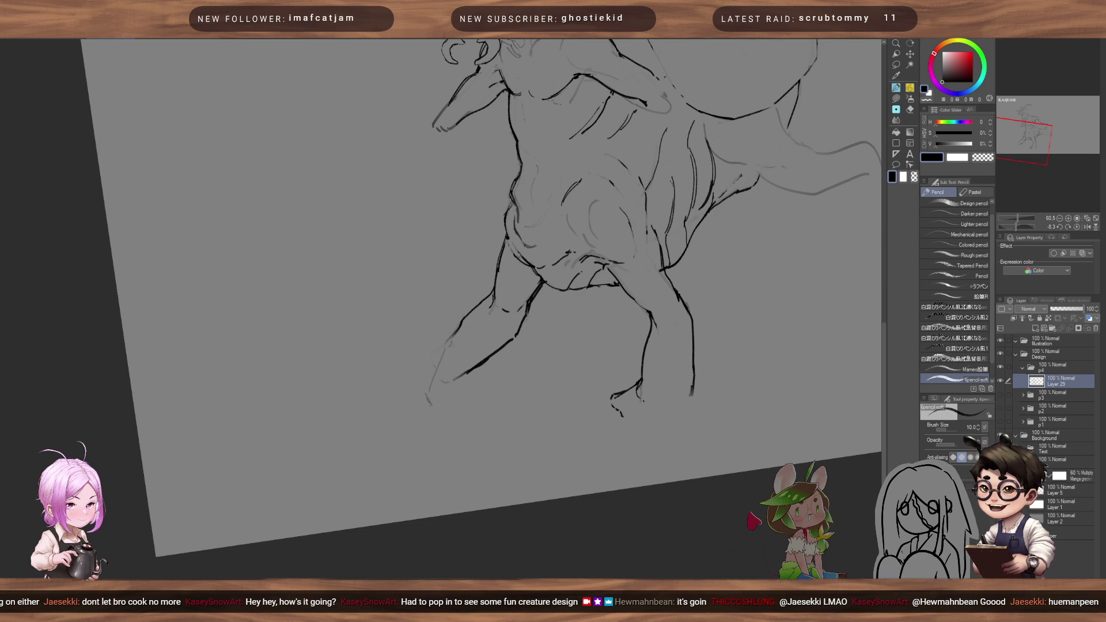
{"action": "left_click_drag", "start_coordinate": [623, 413], "coordinate": [642, 404]}
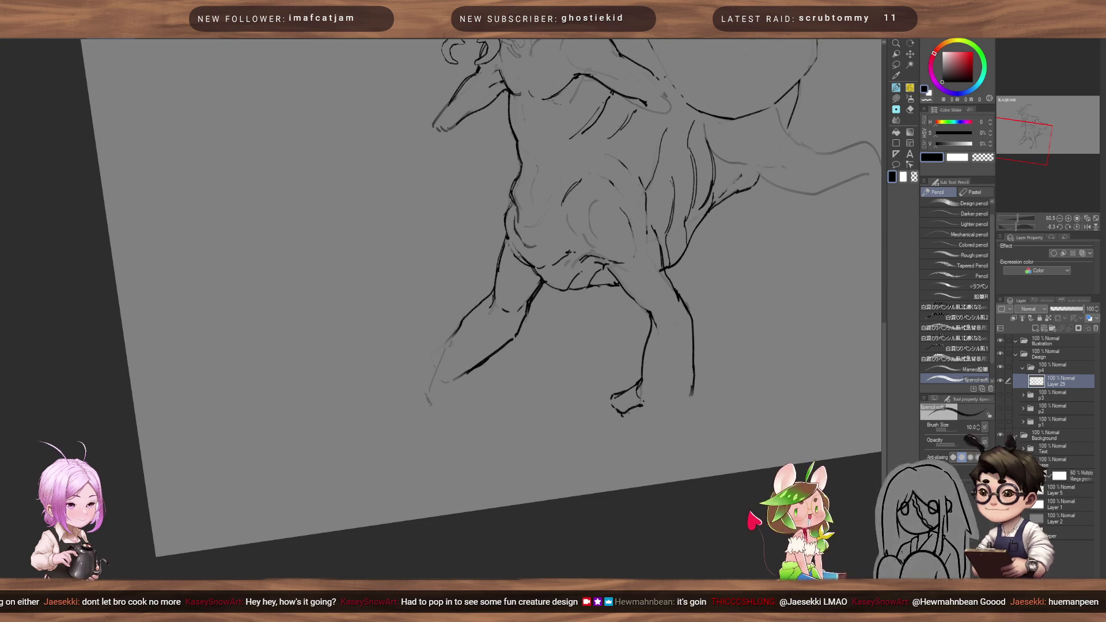
- Erase the small foot outline at the standing leg's lower end with the transparent pencil
{"action": "key", "text": "c"}
{"action": "key", "text": "]"}
{"action": "key", "text": "]"}
{"action": "key", "text": "]"}
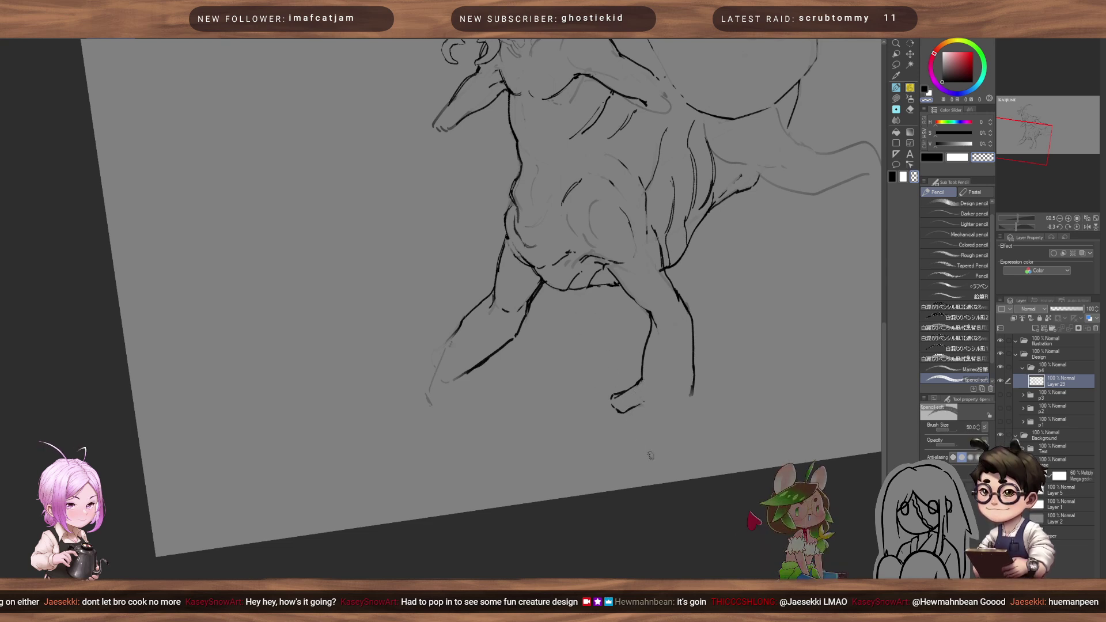
{"action": "key", "text": "c"}
{"action": "left_click_drag", "start_coordinate": [612, 396], "coordinate": [621, 409]}
{"action": "key", "text": "ctrl+z"}
{"action": "key", "text": "c"}
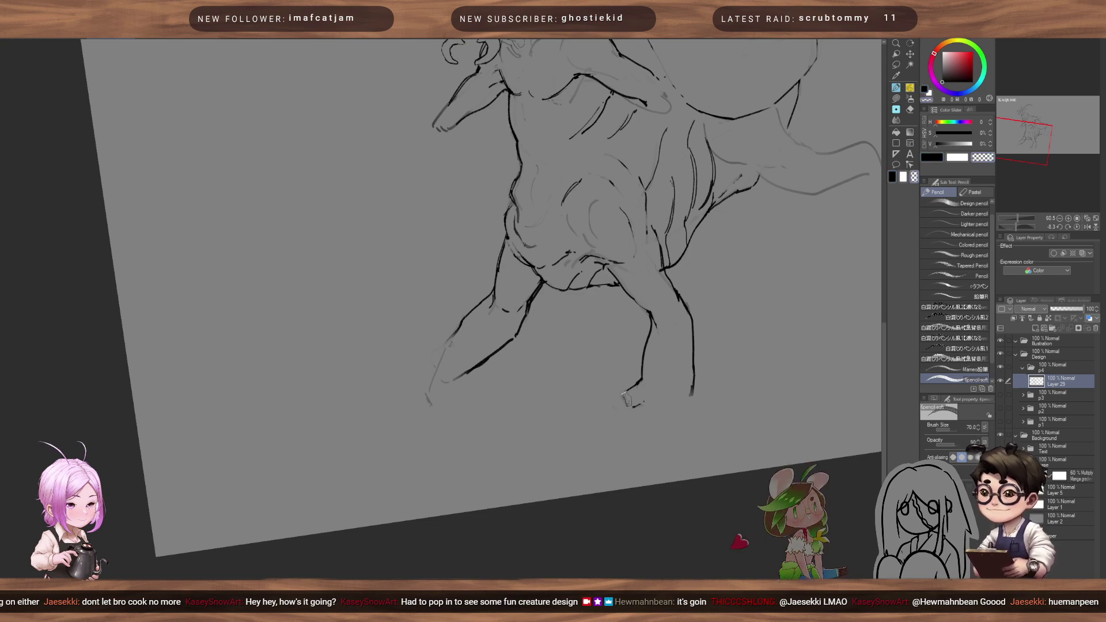
- Erase the outstretched front leg up to the belly with an enlarged transparent pencil
{"action": "scroll", "coordinate": [632, 403], "scroll_direction": "down", "scroll_amount": 4}
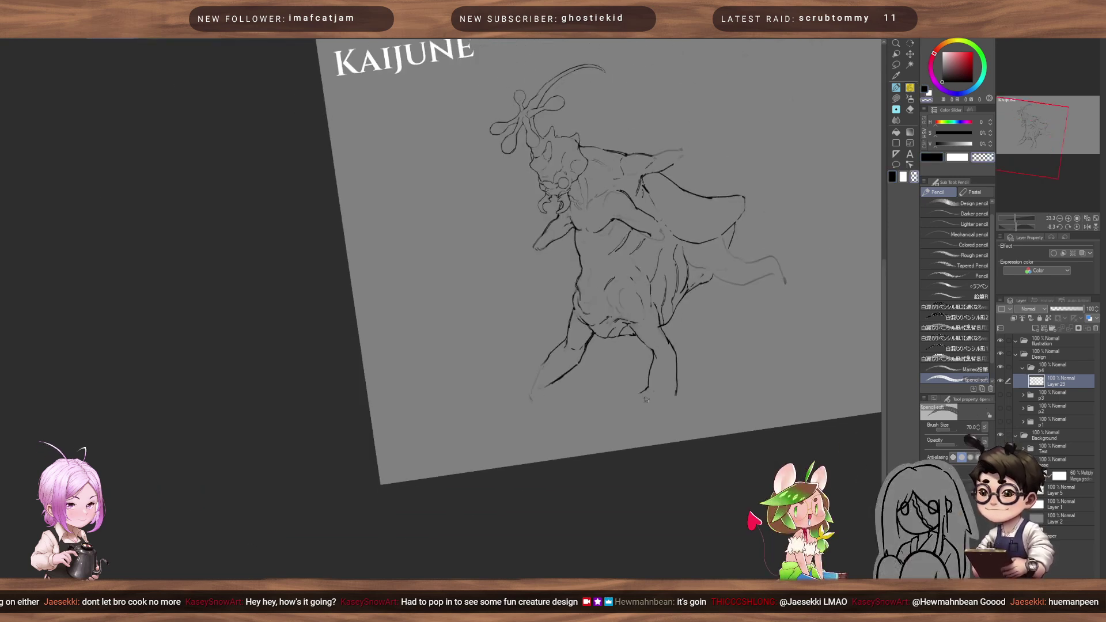
{"action": "scroll", "coordinate": [645, 399], "scroll_direction": "up", "scroll_amount": 1}
{"action": "left_click_drag", "start_coordinate": [614, 327], "coordinate": [625, 340]}
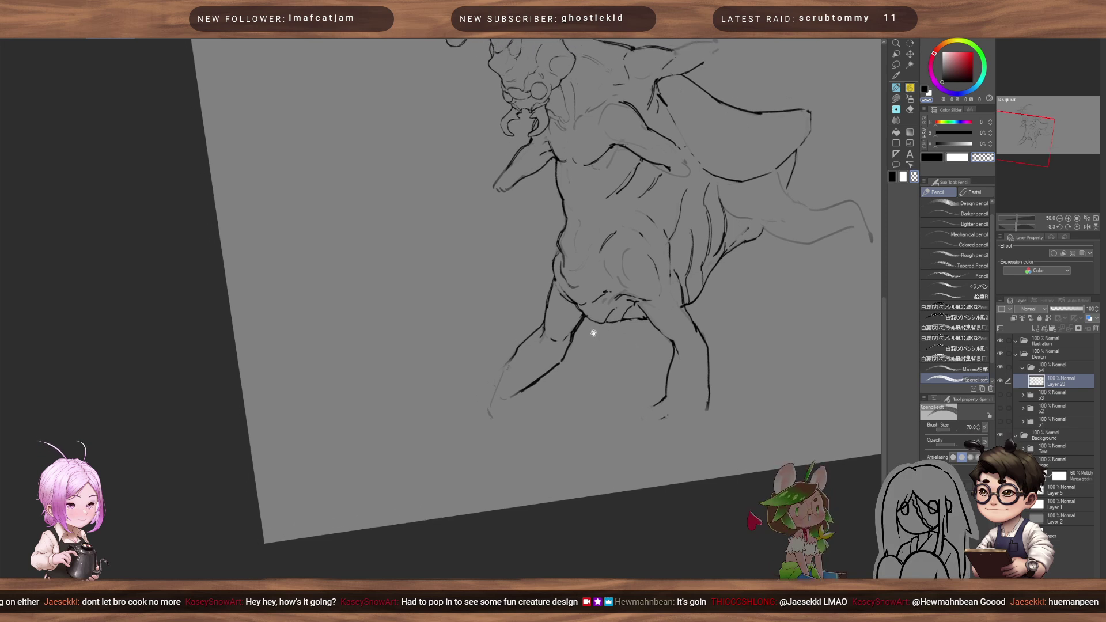
{"action": "left_click_drag", "start_coordinate": [603, 314], "coordinate": [590, 402]}
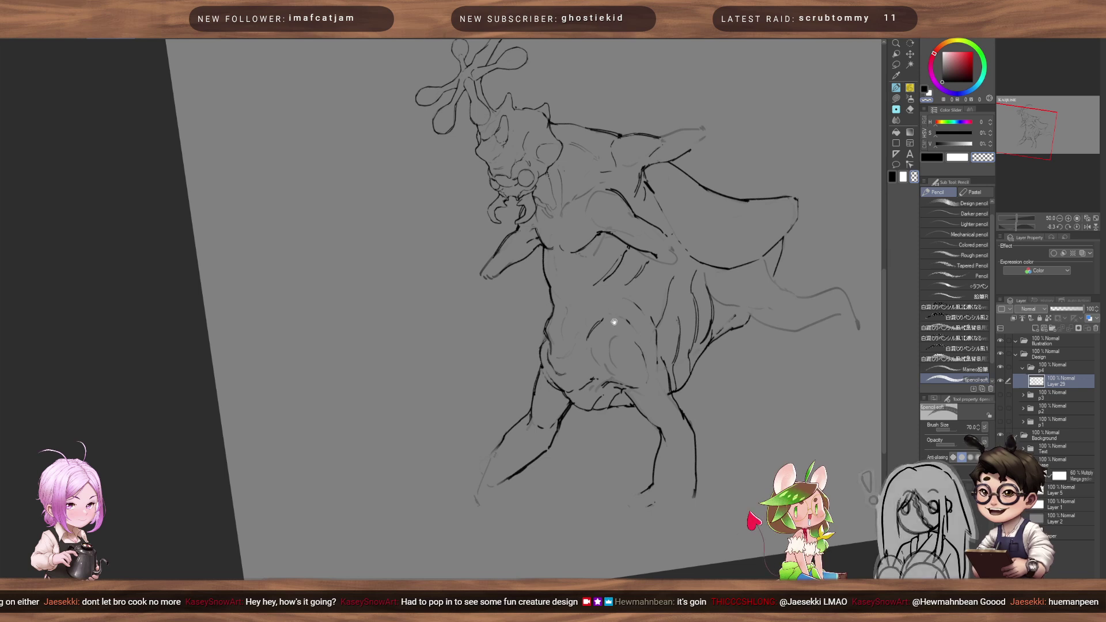
{"action": "key", "text": "bracketright"}
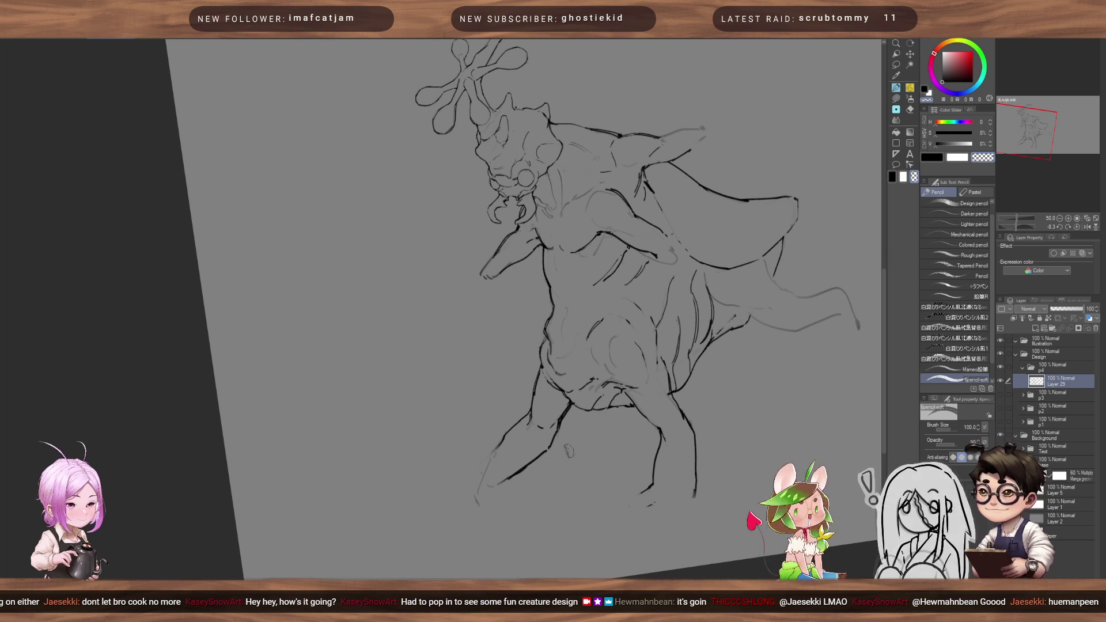
{"action": "left_click_drag", "start_coordinate": [557, 425], "coordinate": [542, 435]}
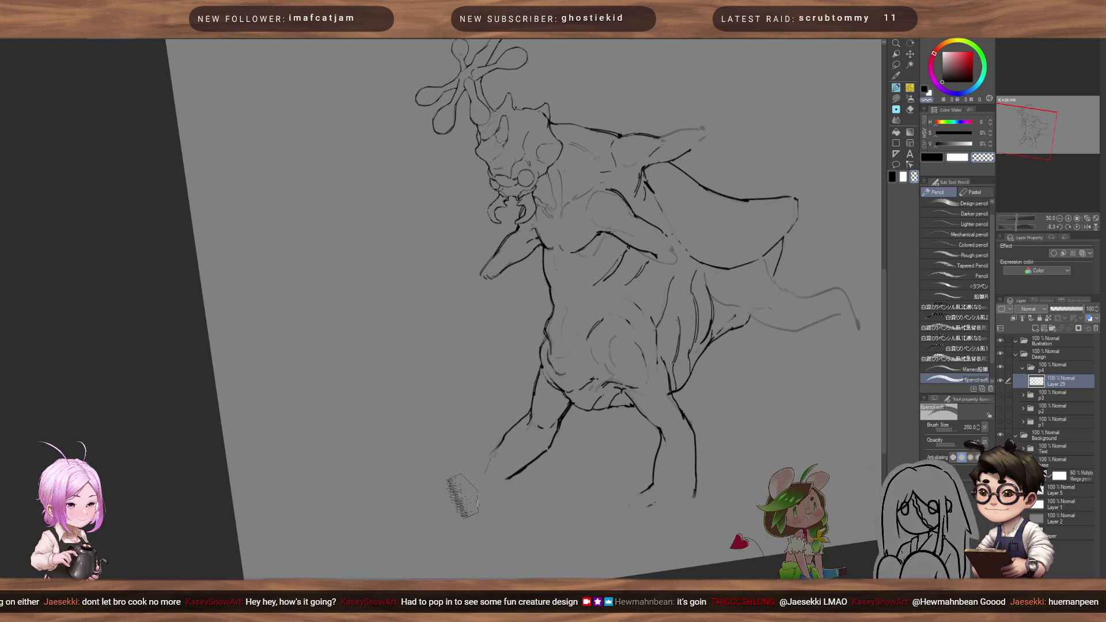
{"action": "key", "text": "bracketright"}
{"action": "key", "text": "bracketright"}
{"action": "key", "text": "bracketright"}
{"action": "key", "text": "bracketright"}
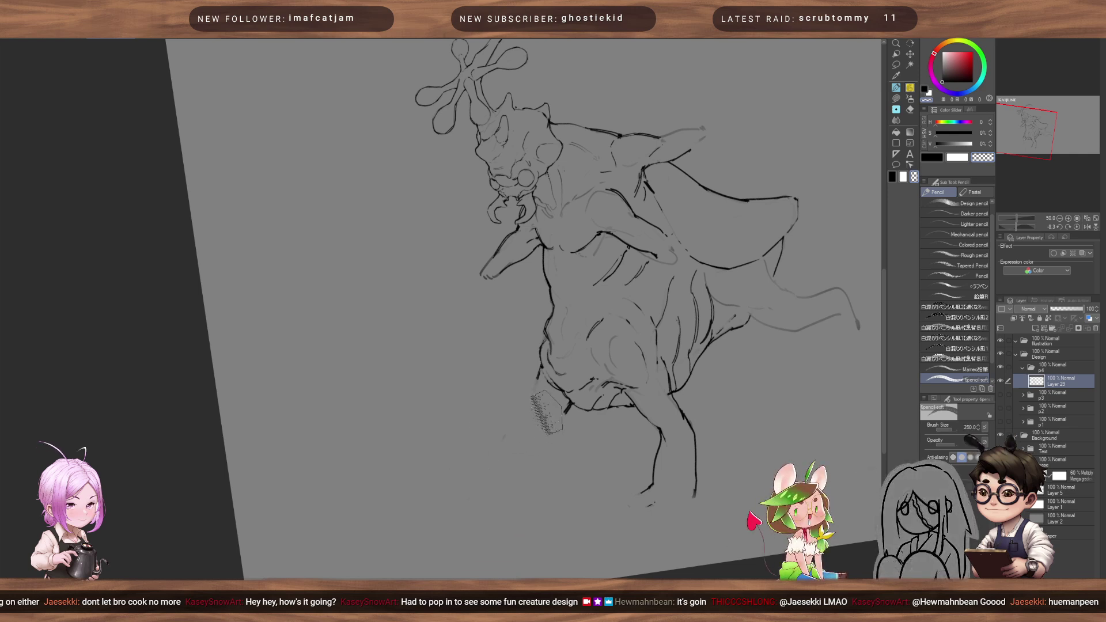
- Erase the standing leg and the grey rear limb sketch below the wing with the transparent pencil, raising the brush size to 400
{"action": "key", "text": "bracketright"}
{"action": "key", "text": "bracketright"}
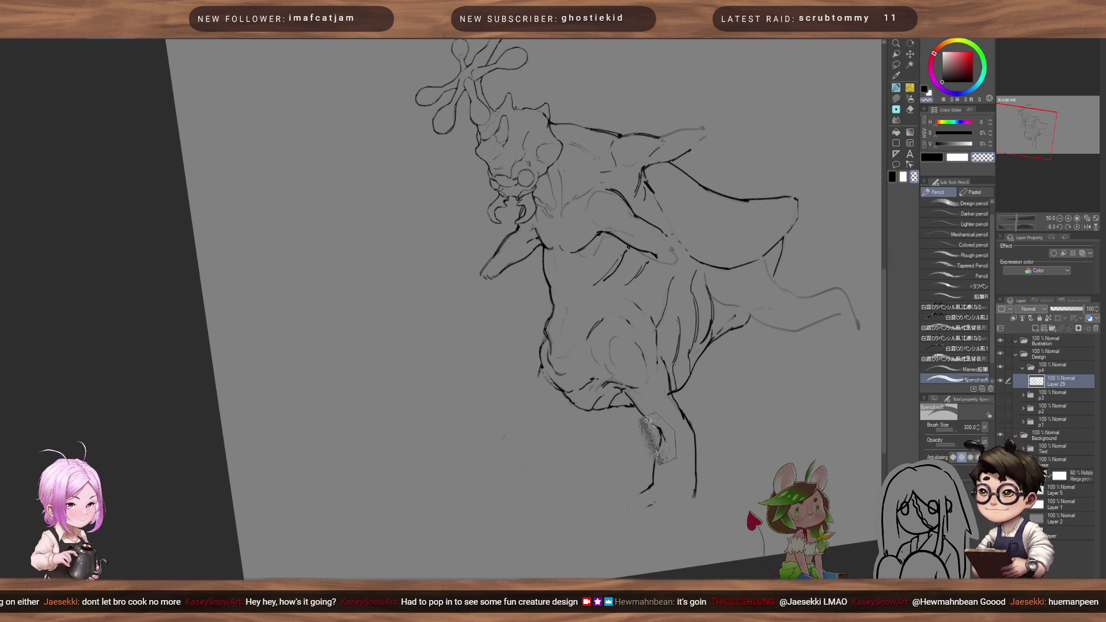
{"action": "mouse_move", "coordinate": [659, 439]}
{"action": "left_mouse_down"}
{"action": "mouse_move", "coordinate": [689, 425]}
{"action": "mouse_move", "coordinate": [657, 452]}
{"action": "left_mouse_up"}
{"action": "mouse_move", "coordinate": [724, 425]}
{"action": "left_mouse_down"}
{"action": "mouse_move", "coordinate": [646, 453]}
{"action": "mouse_move", "coordinate": [722, 425]}
{"action": "mouse_move", "coordinate": [647, 475]}
{"action": "mouse_move", "coordinate": [706, 466]}
{"action": "mouse_move", "coordinate": [649, 492]}
{"action": "mouse_move", "coordinate": [653, 477]}
{"action": "mouse_move", "coordinate": [698, 459]}
{"action": "left_mouse_up"}
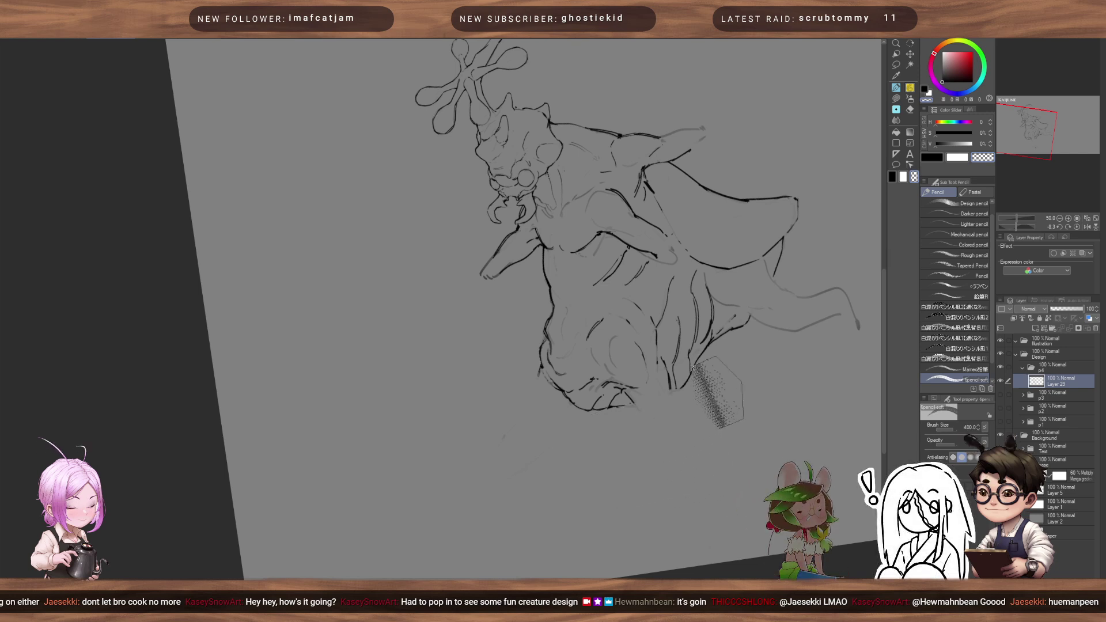
{"action": "mouse_move", "coordinate": [770, 367]}
{"action": "left_mouse_down"}
{"action": "mouse_move", "coordinate": [681, 402]}
{"action": "mouse_move", "coordinate": [703, 339]}
{"action": "mouse_move", "coordinate": [706, 363]}
{"action": "mouse_move", "coordinate": [693, 372]}
{"action": "mouse_move", "coordinate": [743, 319]}
{"action": "left_mouse_up"}
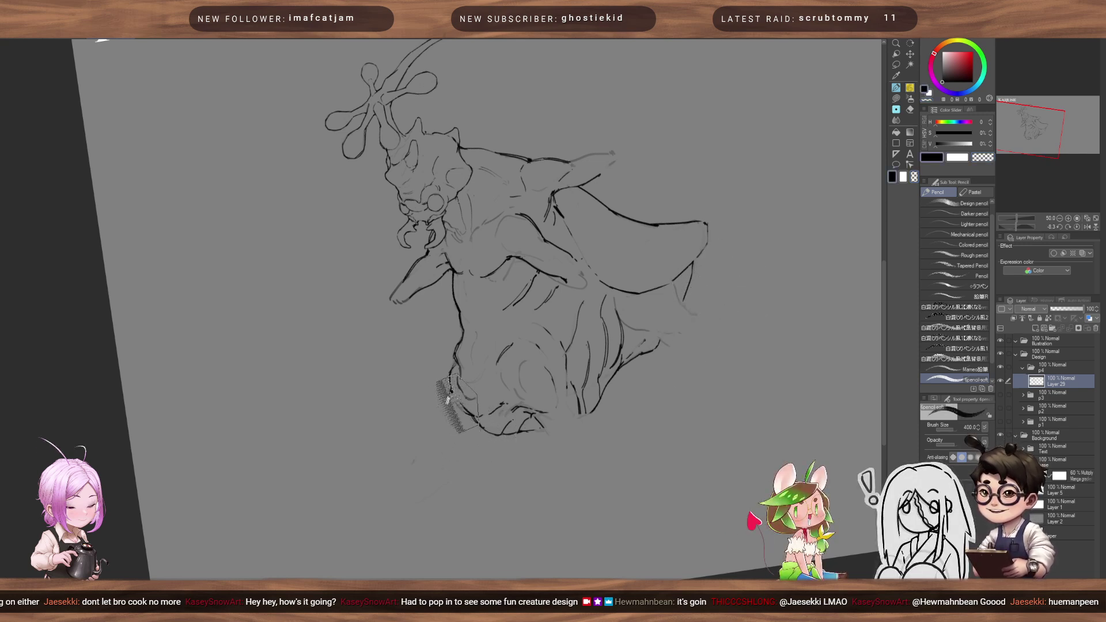
- Redraw the rear limb as a short stub beneath the wing tip with a thin dark pencil
{"action": "key", "text": "c"}
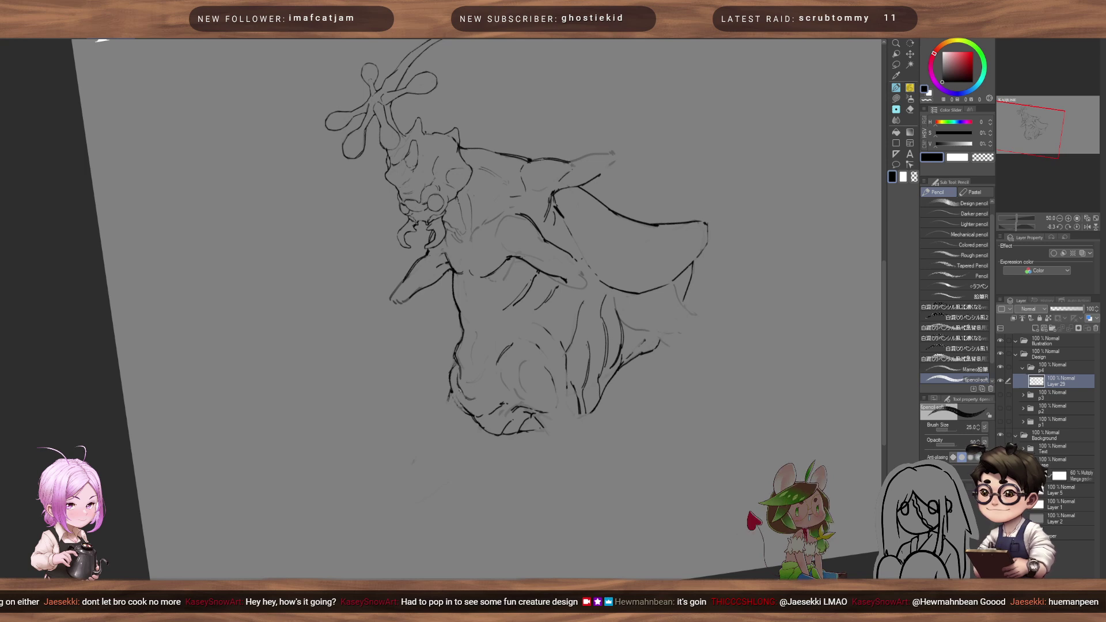
{"action": "left_click_drag", "start_coordinate": [696, 312], "coordinate": [725, 372]}
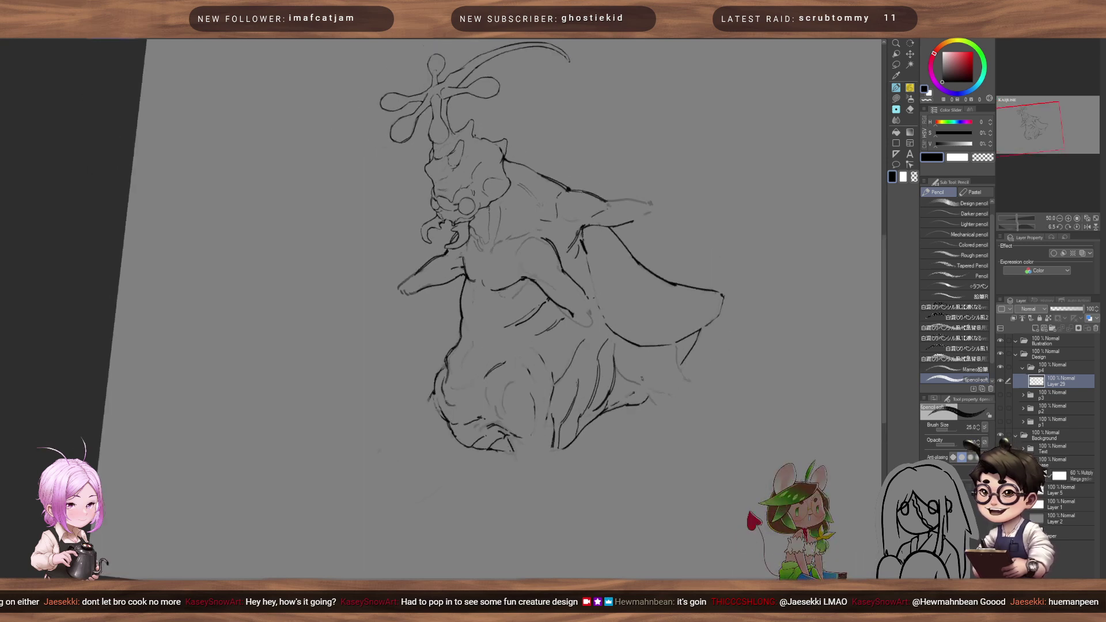
{"action": "key", "text": "bracketleft"}
{"action": "key", "text": "bracketleft"}
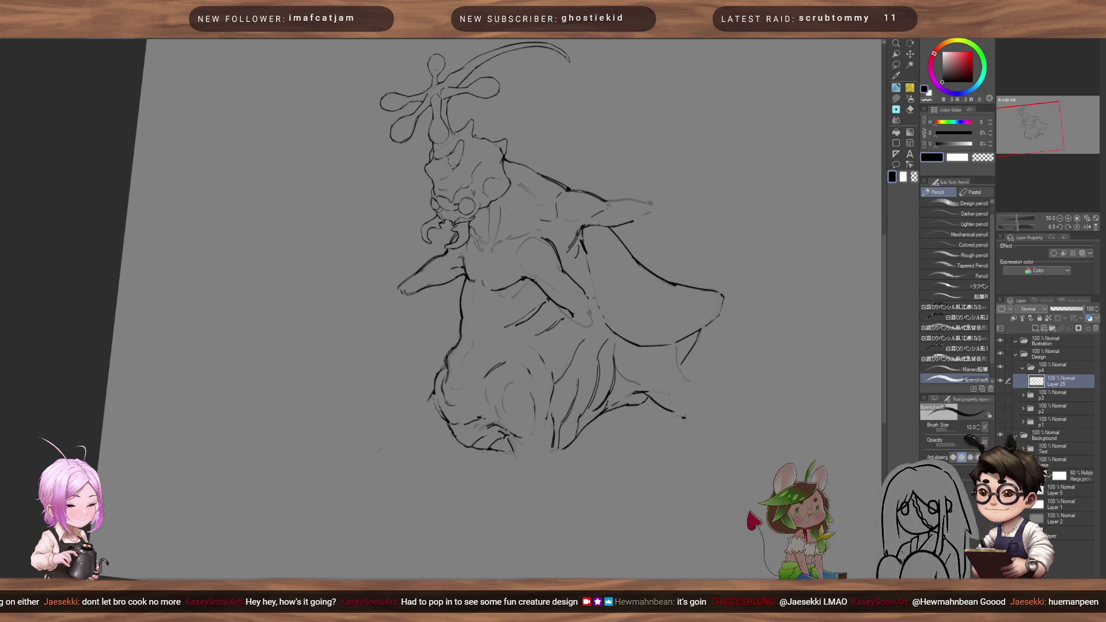
{"action": "key", "text": "bracketleft"}
{"action": "key", "text": "bracketleft"}
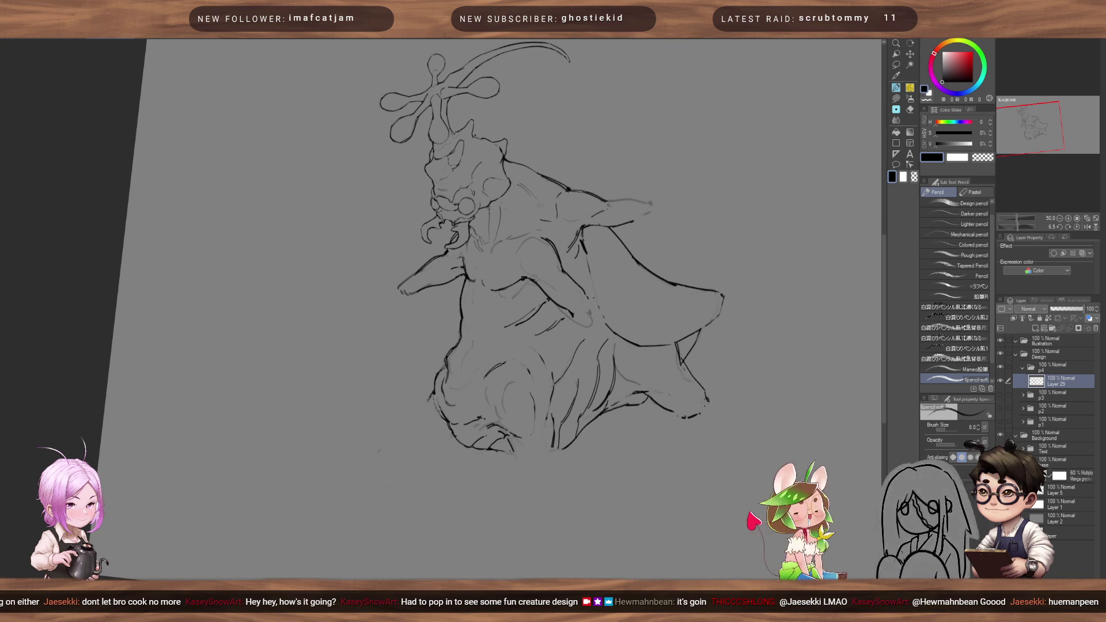
- Erase the leftover leg strokes along the underside of the belly with the transparent pencil at brush size 40
{"action": "left_click_drag", "start_coordinate": [682, 430], "coordinate": [757, 376]}
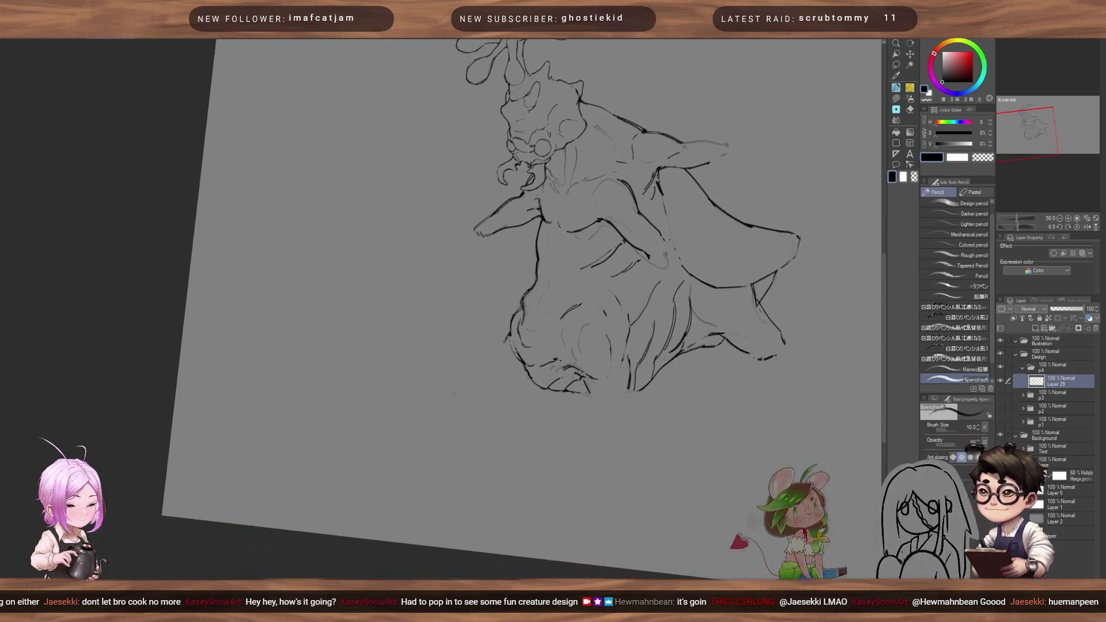
{"action": "key", "text": "c"}
{"action": "key", "text": "bracketright"}
{"action": "key", "text": "bracketright"}
{"action": "key", "text": "bracketright"}
{"action": "key", "text": "bracketright"}
{"action": "key", "text": "bracketright"}
{"action": "key", "text": "bracketright"}
{"action": "key", "text": "bracketright"}
{"action": "left_click_drag", "start_coordinate": [584, 381], "coordinate": [590, 393]}
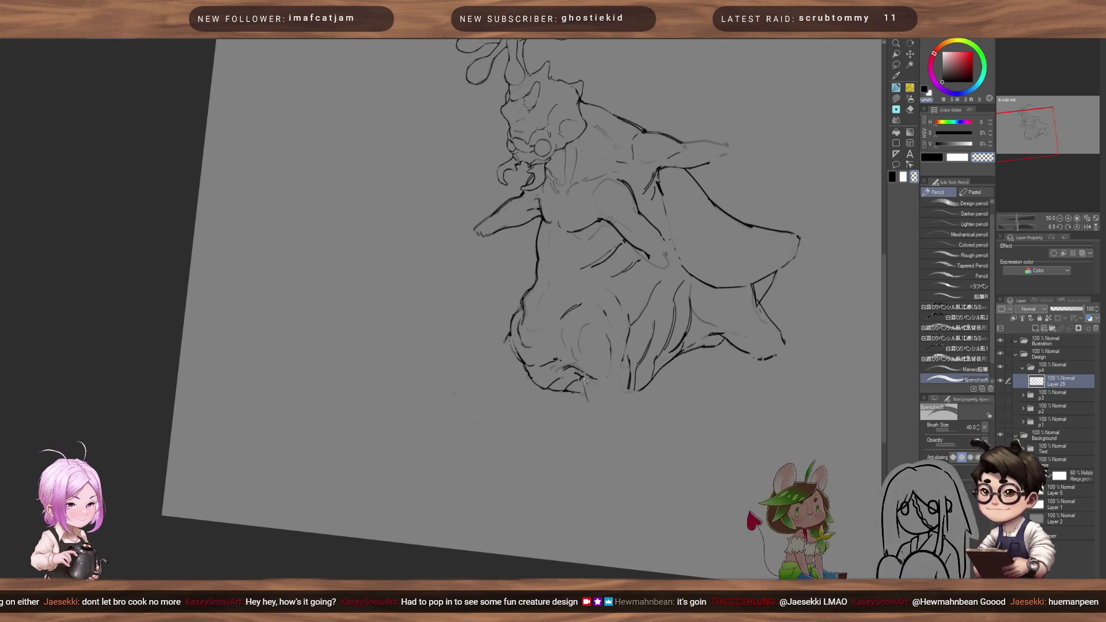
{"action": "key", "text": "bracketright"}
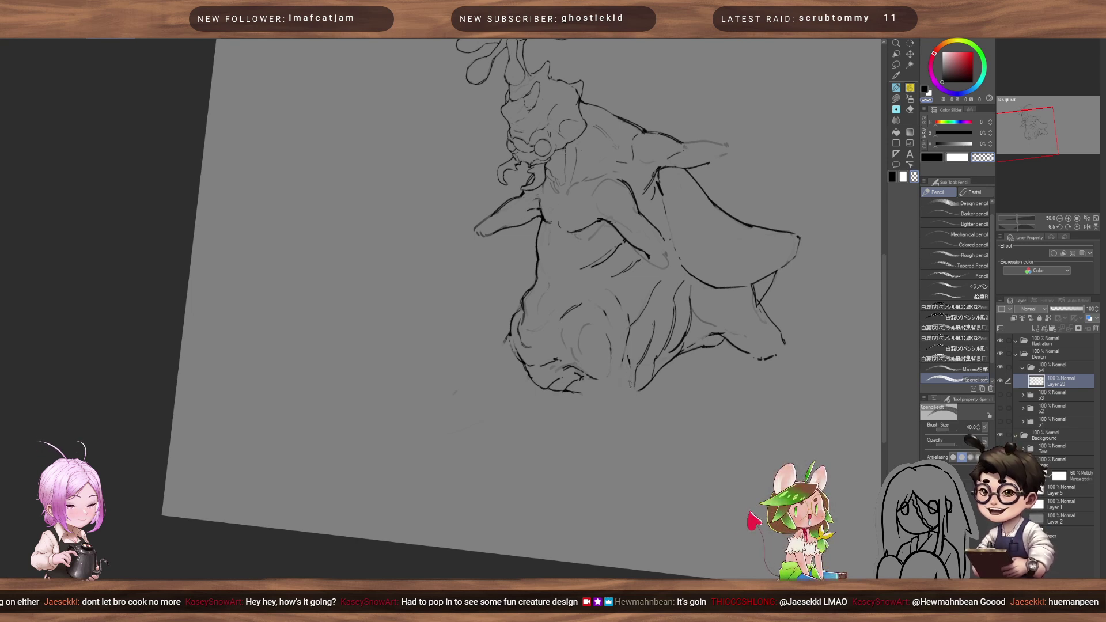
- Sketch both sides of a short, tapering near leg extending from the lower belly with the dark pencil
{"action": "key", "text": "c"}
{"action": "key", "text": "p"}
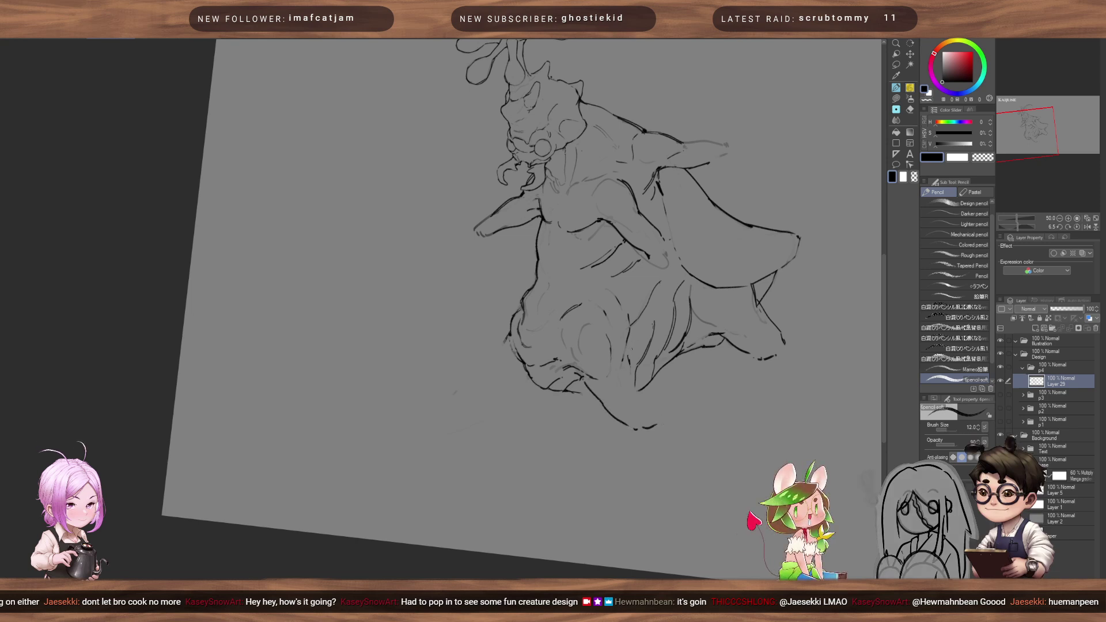
{"action": "left_click_drag", "start_coordinate": [631, 348], "coordinate": [639, 366]}
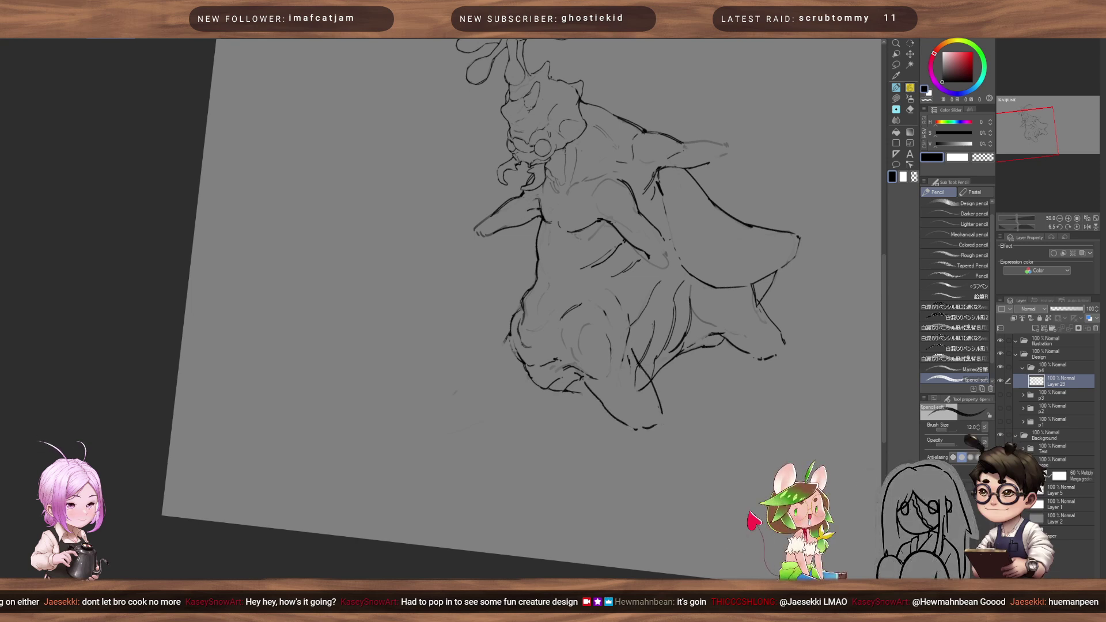
- Erase the body line crossing inside the new near leg with the transparent pencil
{"action": "key", "text": "c"}
{"action": "key", "text": "]"}
{"action": "key", "text": "]"}
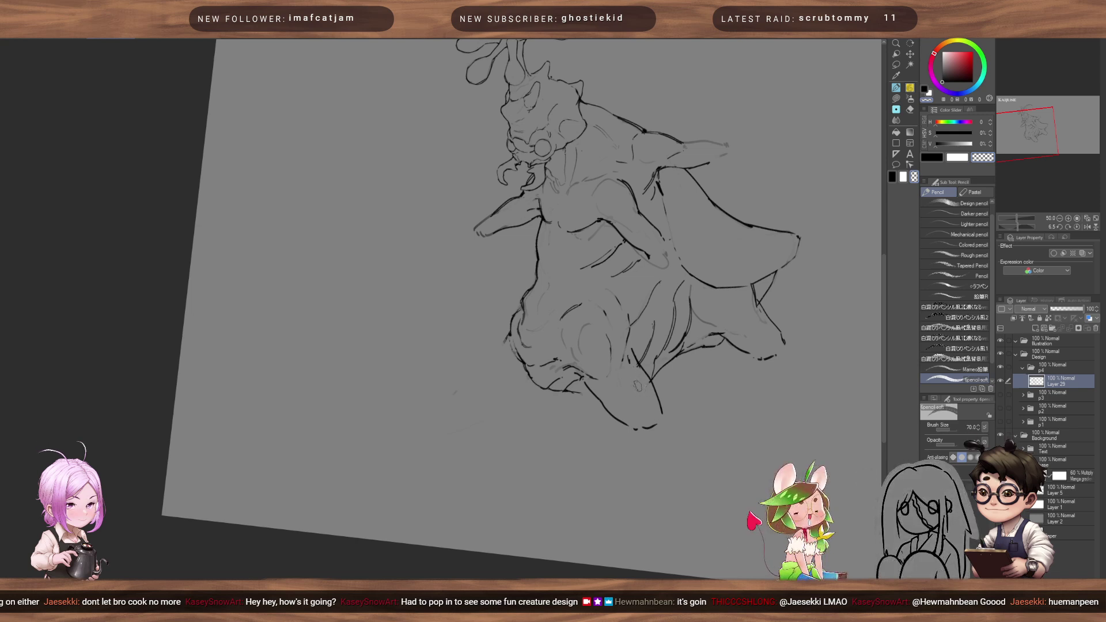
{"action": "key", "text": "bracketleft"}
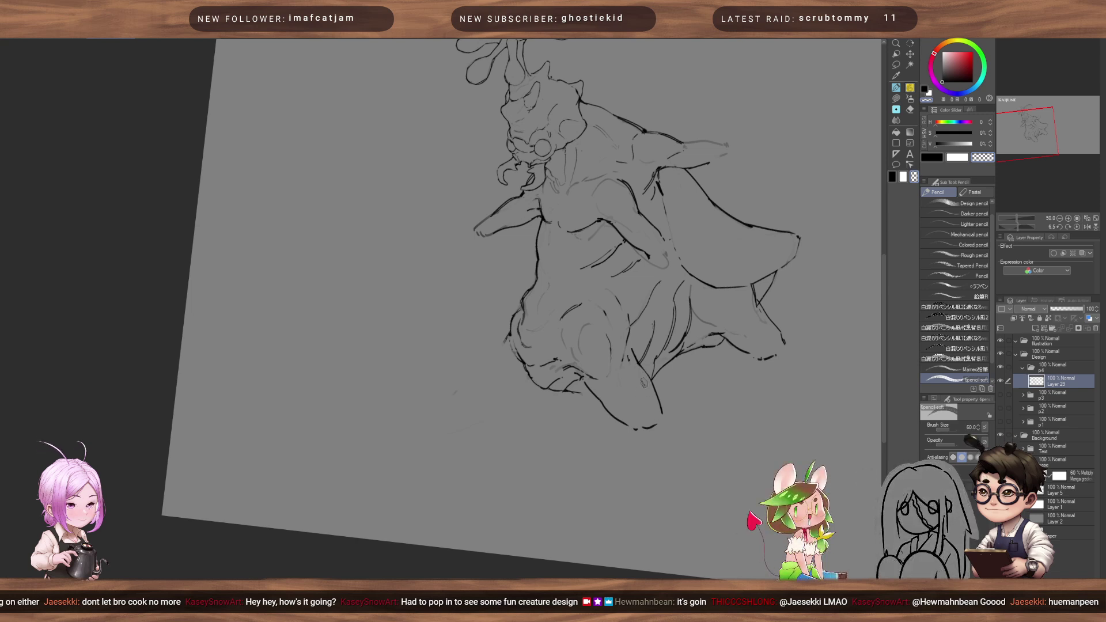
- Sketch the front leg as a rounded stub reaching outward from the belly with the dark pencil
{"action": "key", "text": "c"}
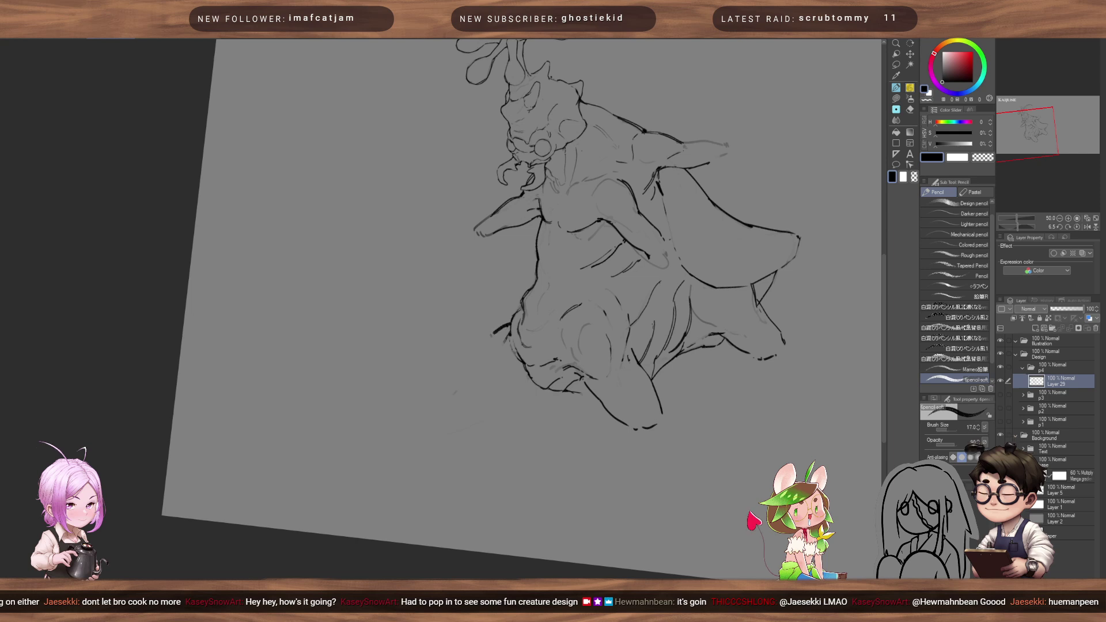
{"action": "key", "text": "bracketleft"}
{"action": "key", "text": "bracketleft"}
{"action": "key", "text": "bracketleft"}
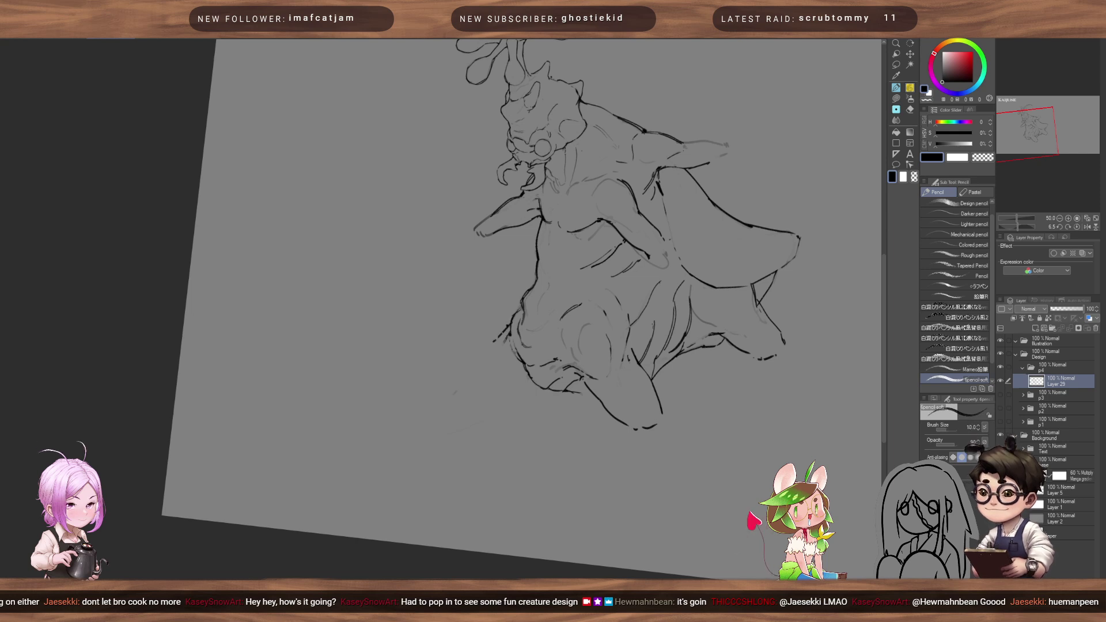
{"action": "mouse_move", "coordinate": [459, 376]}
{"action": "left_mouse_down"}
{"action": "mouse_move", "coordinate": [501, 402]}
{"action": "mouse_move", "coordinate": [533, 392]}
{"action": "left_mouse_up"}
{"action": "key", "text": "bracketright"}
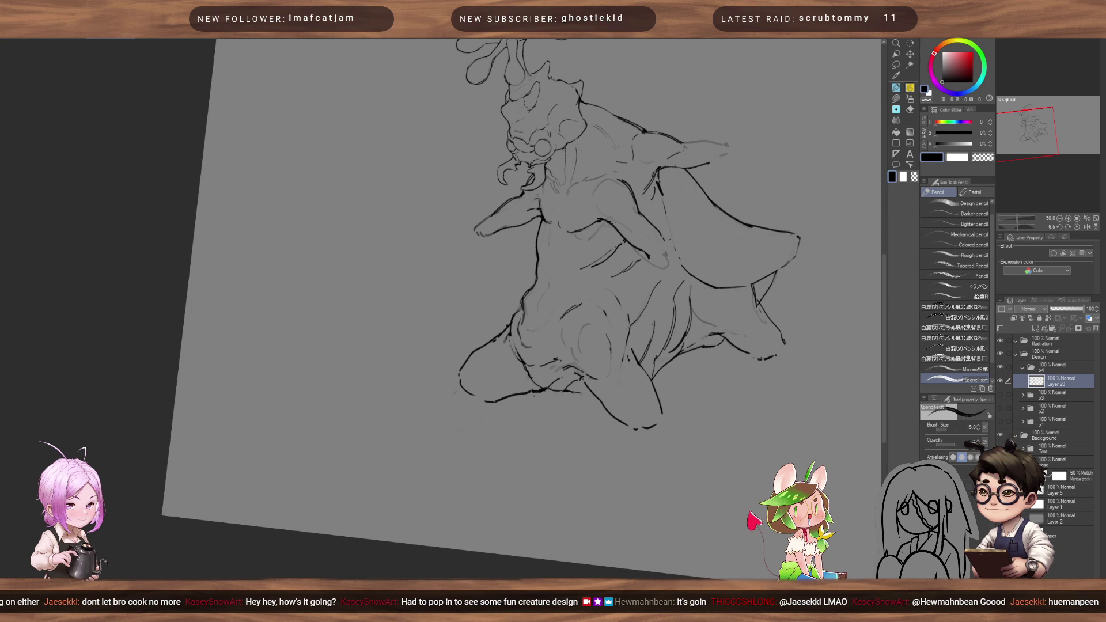
- Erase the front leg stub's rounded end and outer underside with the transparent pencil at brush size 120
{"action": "key", "text": "c"}
{"action": "key", "text": "bracketright"}
{"action": "key", "text": "bracketright"}
{"action": "key", "text": "bracketright"}
{"action": "key", "text": "bracketright"}
{"action": "key", "text": "bracketright"}
{"action": "key", "text": "bracketright"}
{"action": "key", "text": "bracketright"}
{"action": "key", "text": "bracketright"}
{"action": "key", "text": "bracketright"}
{"action": "key", "text": "bracketright"}
{"action": "key", "text": "bracketright"}
{"action": "mouse_move", "coordinate": [461, 377]}
{"action": "left_mouse_down"}
{"action": "mouse_move", "coordinate": [470, 395]}
{"action": "mouse_move", "coordinate": [509, 402]}
{"action": "left_mouse_up"}
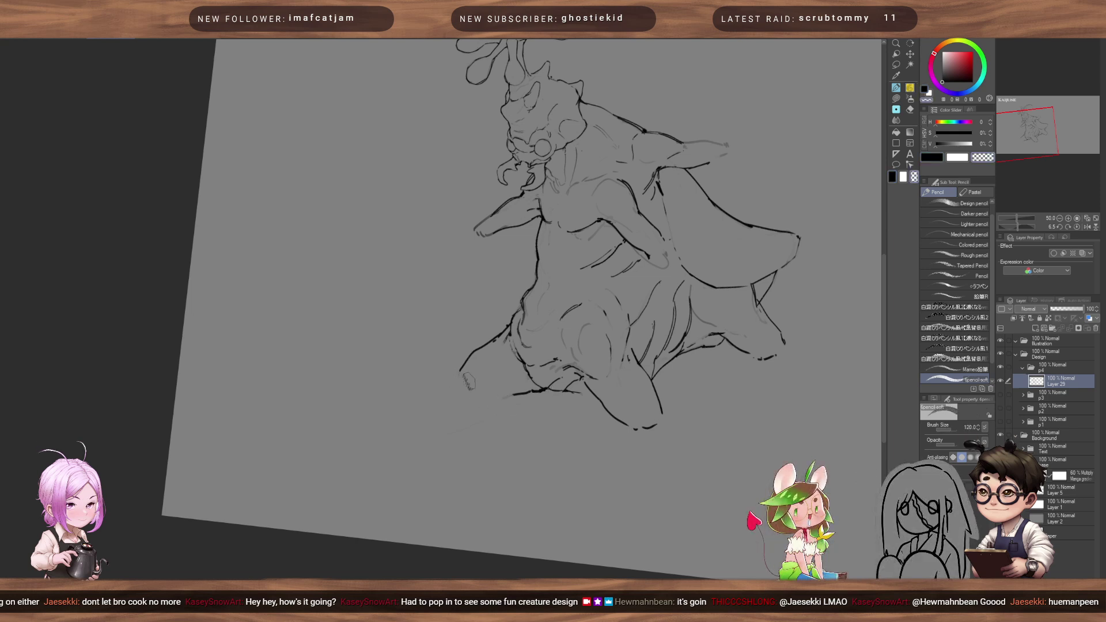
- Redraw the front leg's rounded end and underside in dark pencil at brush size 15, and darken the belly line toward the near leg
{"action": "key", "text": "c"}
{"action": "key", "text": "bracketleft"}
{"action": "key", "text": "bracketleft"}
{"action": "key", "text": "bracketleft"}
{"action": "key", "text": "bracketleft"}
{"action": "key", "text": "bracketleft"}
{"action": "key", "text": "bracketleft"}
{"action": "key", "text": "bracketleft"}
{"action": "key", "text": "bracketleft"}
{"action": "key", "text": "bracketleft"}
{"action": "key", "text": "bracketleft"}
{"action": "key", "text": "bracketleft"}
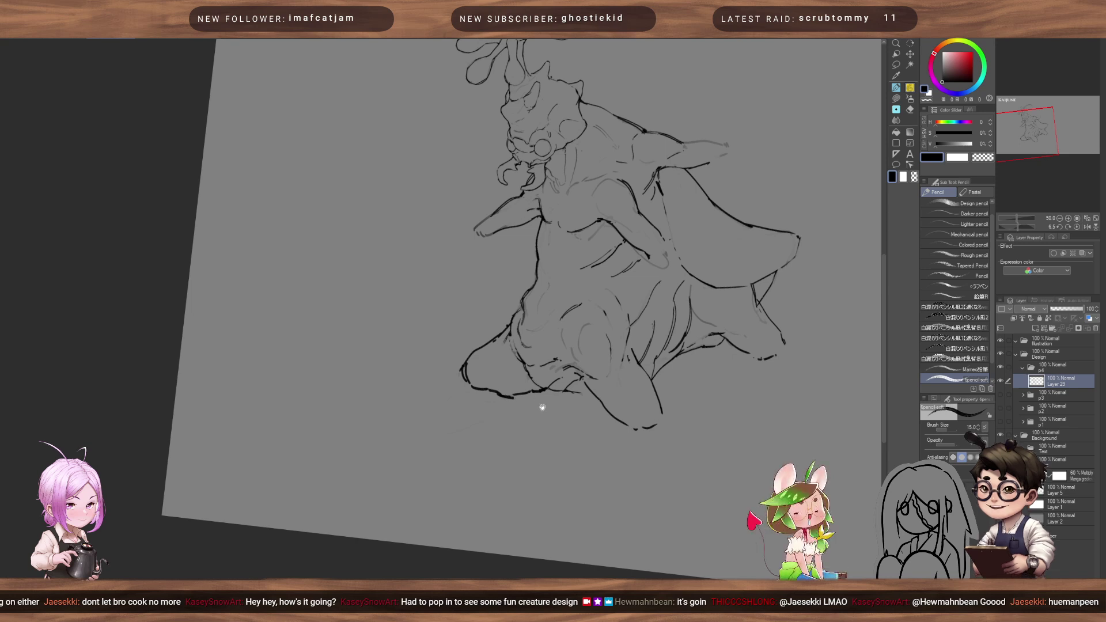
{"action": "mouse_move", "coordinate": [510, 397]}
{"action": "left_mouse_down"}
{"action": "mouse_move", "coordinate": [409, 369]}
{"action": "mouse_move", "coordinate": [496, 376]}
{"action": "left_mouse_up"}
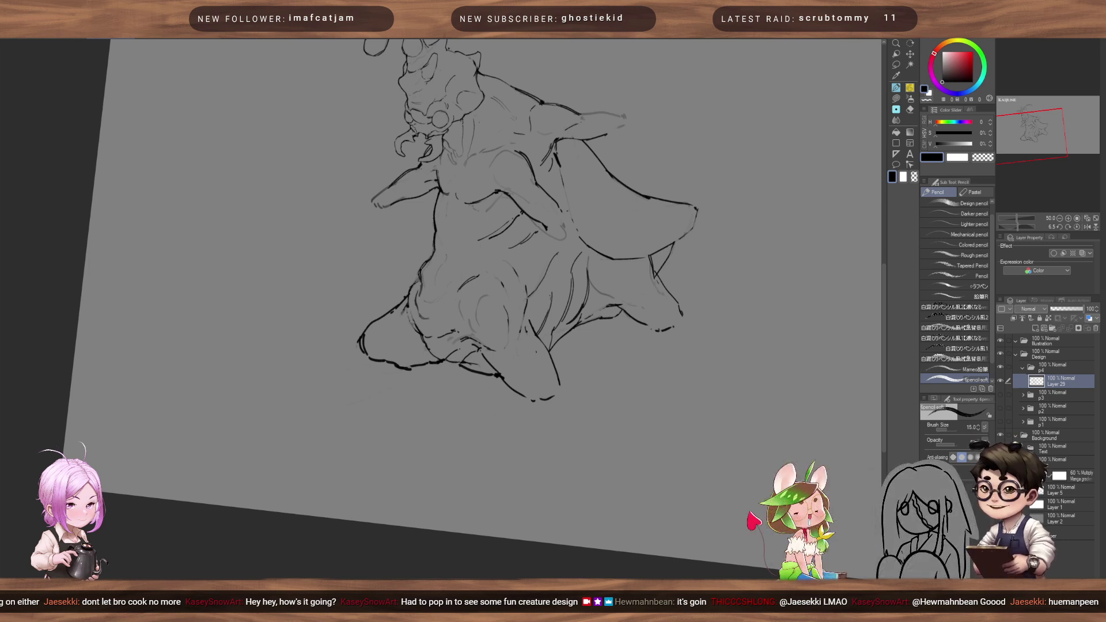
{"action": "mouse_move", "coordinate": [544, 345]}
{"action": "left_mouse_down"}
{"action": "mouse_move", "coordinate": [548, 317]}
{"action": "mouse_move", "coordinate": [543, 341]}
{"action": "left_mouse_up"}
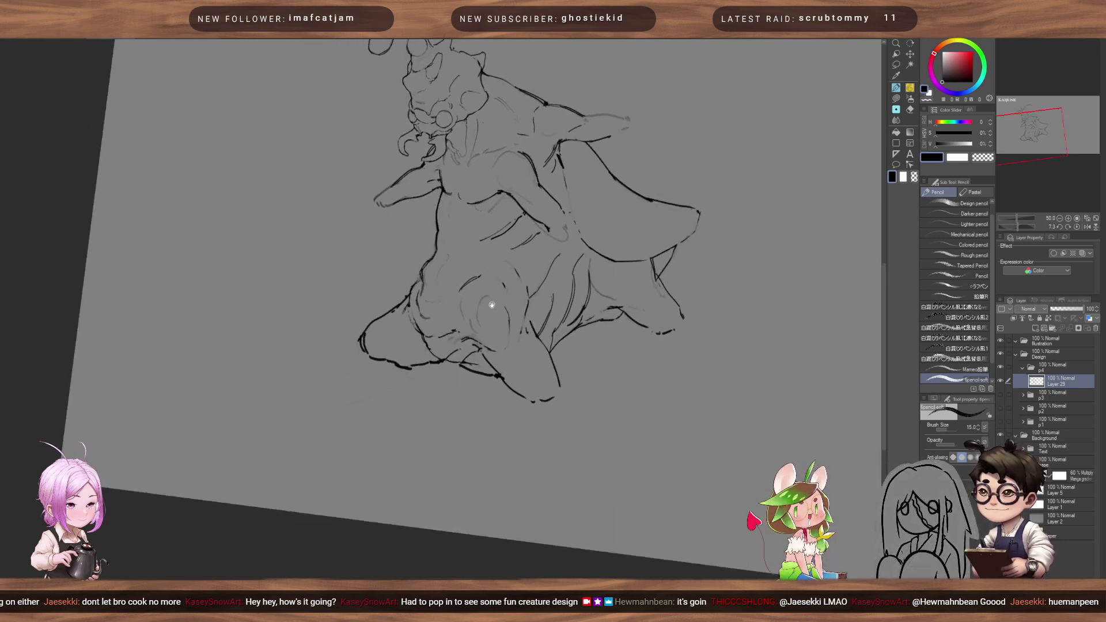
- Sketch the far arm's forearm reaching outward and down to a blunt tip with the dark pencil
{"action": "left_click_drag", "start_coordinate": [491, 304], "coordinate": [545, 424]}
{"action": "mouse_move", "coordinate": [475, 343]}
{"action": "left_mouse_down"}
{"action": "mouse_move", "coordinate": [516, 368]}
{"action": "mouse_move", "coordinate": [526, 355]}
{"action": "left_mouse_up"}
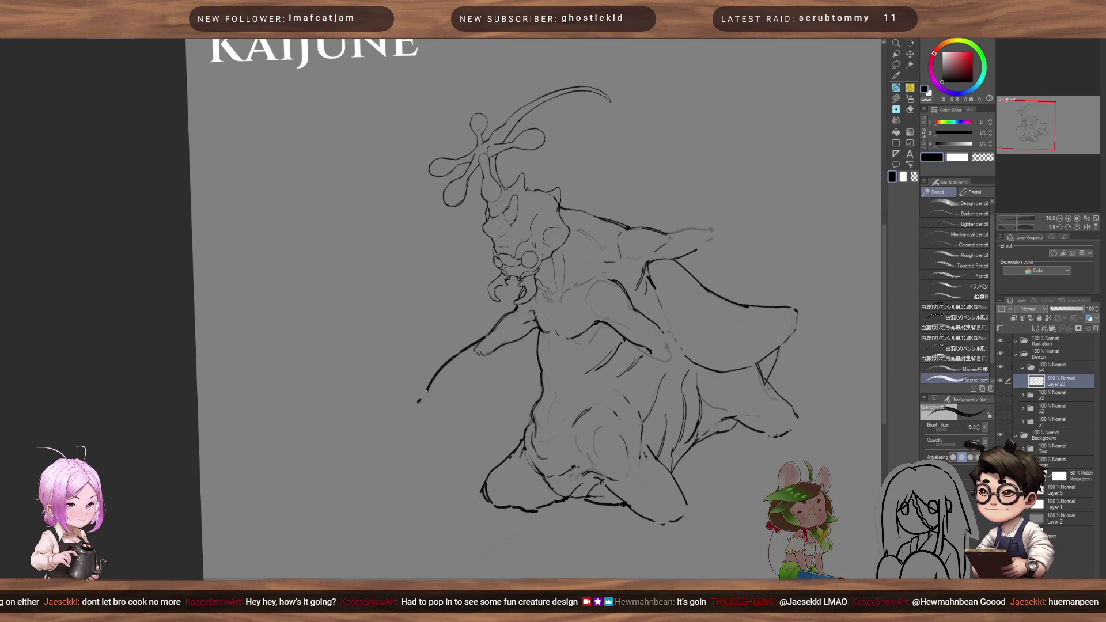
{"action": "mouse_move", "coordinate": [429, 384]}
{"action": "left_mouse_down"}
{"action": "mouse_move", "coordinate": [414, 406]}
{"action": "mouse_move", "coordinate": [469, 343]}
{"action": "left_mouse_up"}
{"action": "key", "text": "c"}
{"action": "key", "text": "c"}
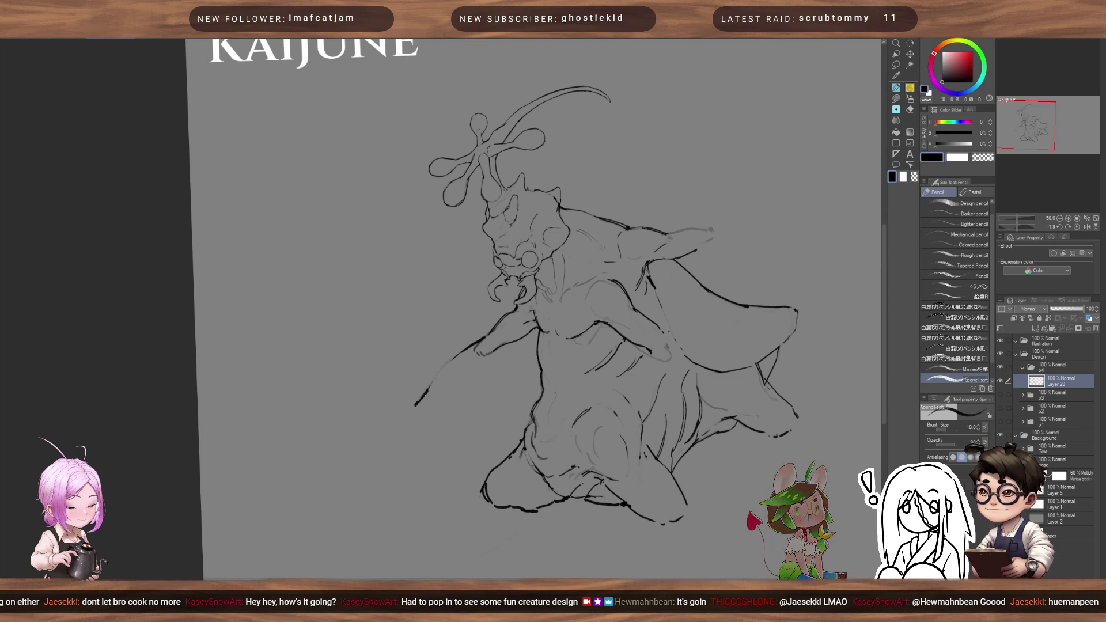
{"action": "key", "text": "bracketleft"}
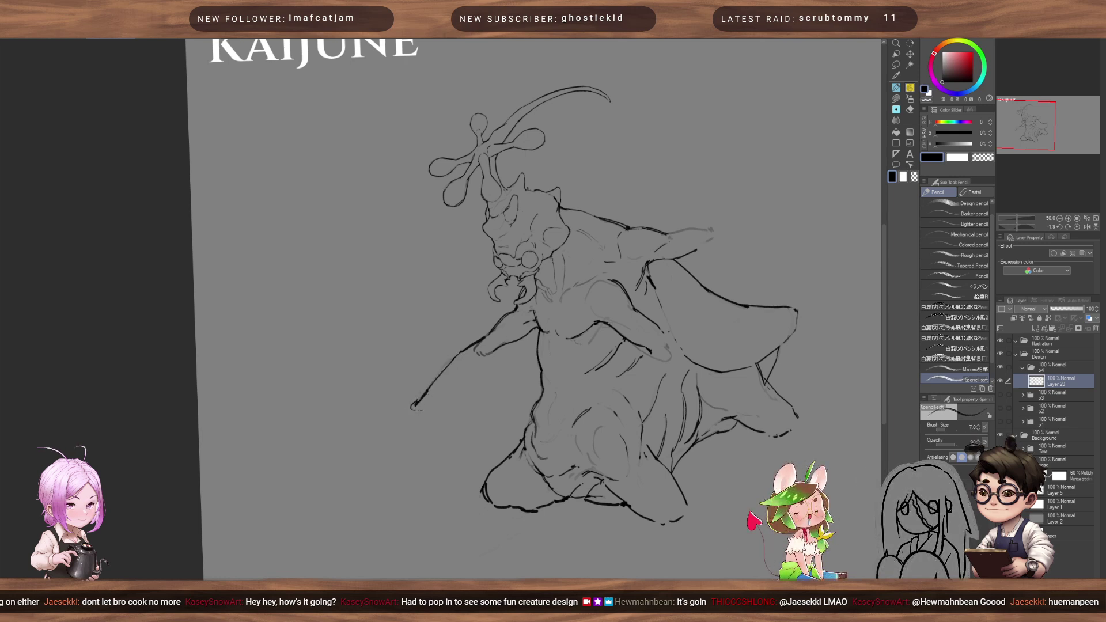
{"action": "key", "text": "bracketright"}
{"action": "left_click_drag", "start_coordinate": [416, 410], "coordinate": [465, 385]}
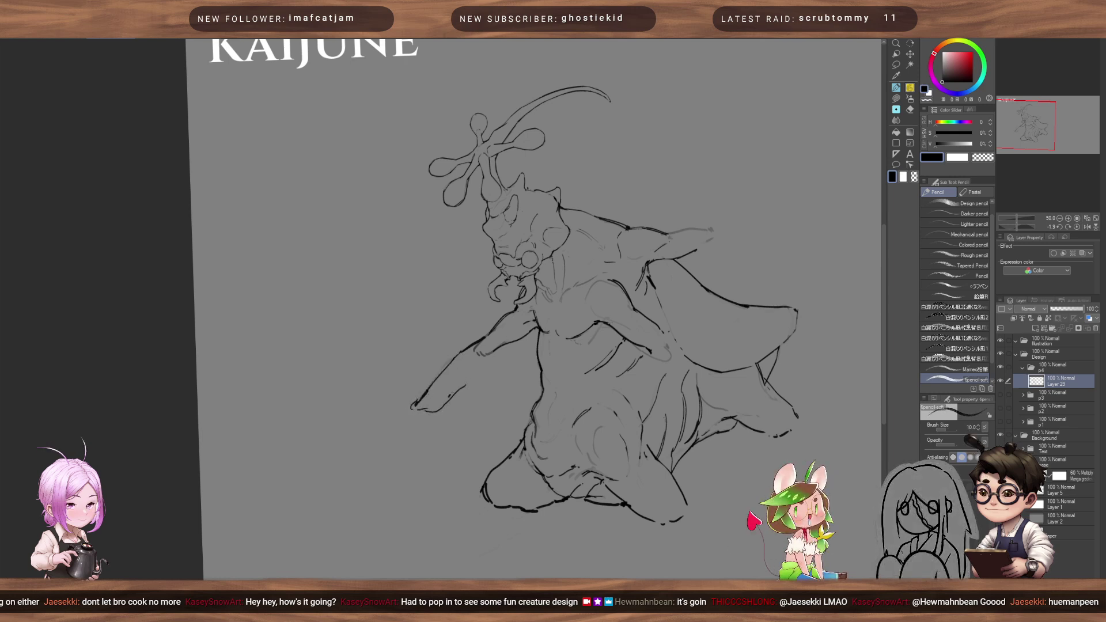
- Sketch the near arm's forearm hanging from the bent elbow down beside the hip in dark pencil at brush size 10
{"action": "left_click_drag", "start_coordinate": [513, 344], "coordinate": [422, 301]}
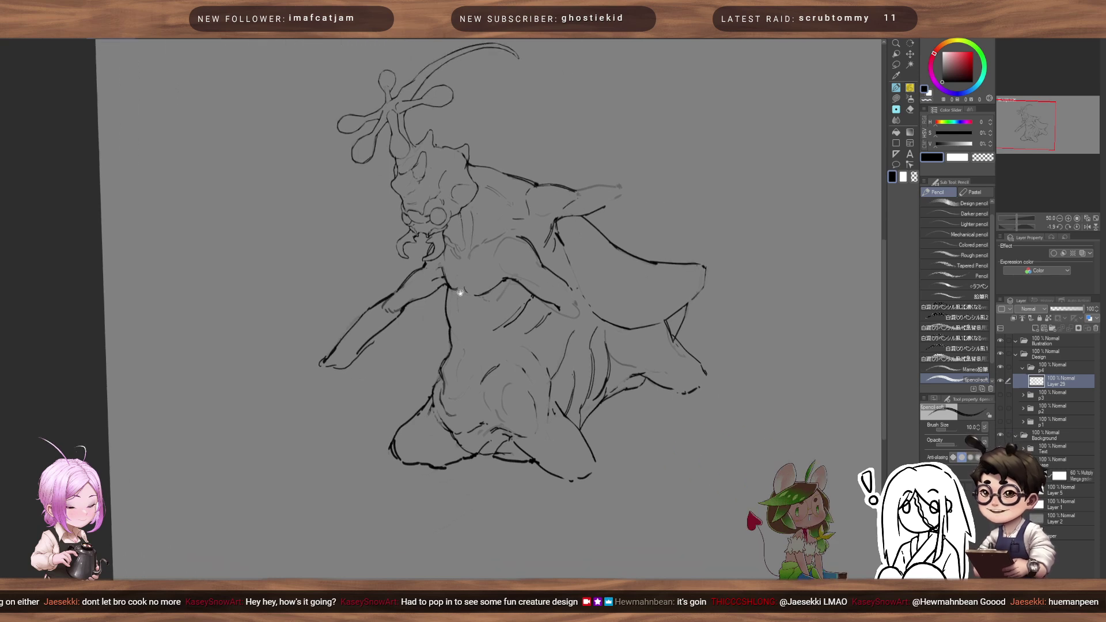
{"action": "mouse_move", "coordinate": [559, 308]}
{"action": "left_mouse_down"}
{"action": "mouse_move", "coordinate": [547, 387]}
{"action": "mouse_move", "coordinate": [569, 391]}
{"action": "left_mouse_up"}
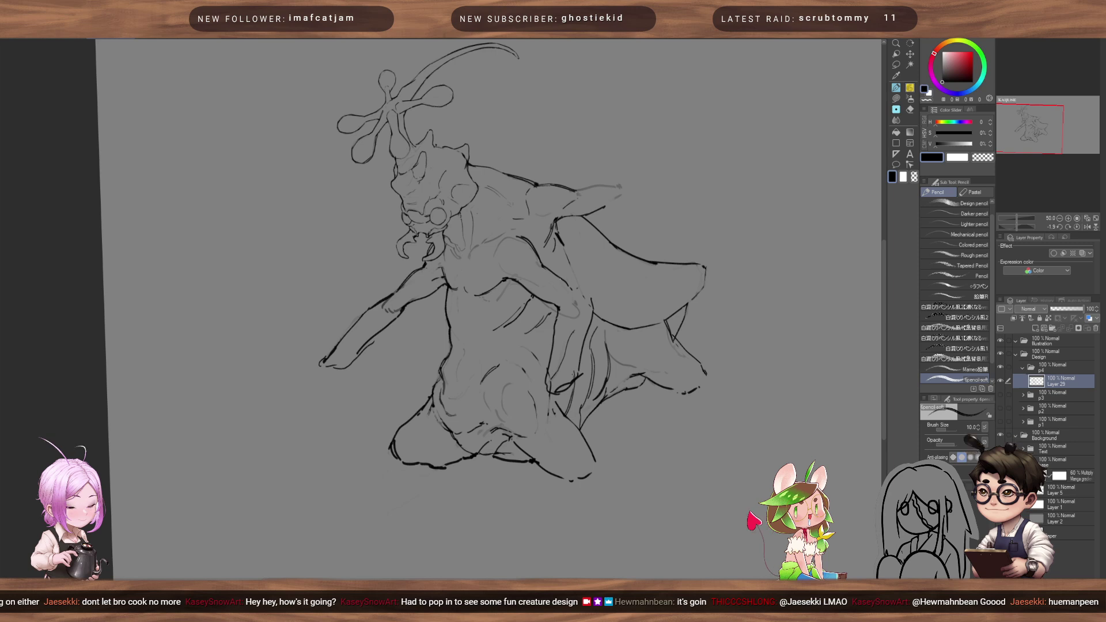
{"action": "left_click_drag", "start_coordinate": [582, 290], "coordinate": [593, 297]}
- Erase the body lines crossing the near forearm's lower end with the transparent pencil at brush size 60
{"action": "key", "text": "c"}
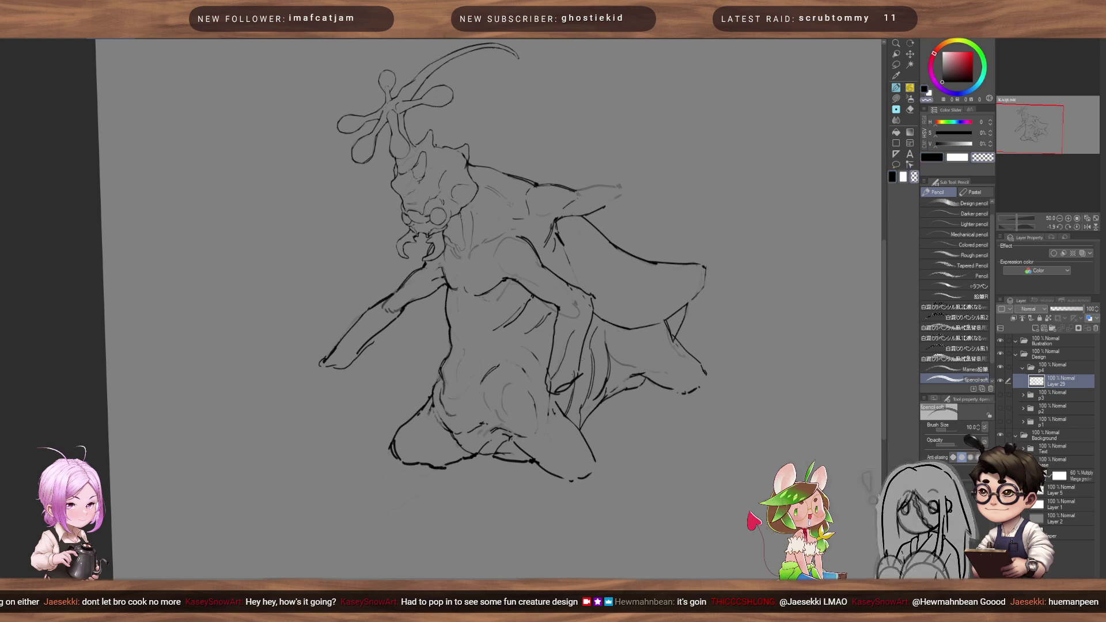
{"action": "key", "text": "bracketright"}
{"action": "key", "text": "bracketright"}
{"action": "key", "text": "bracketright"}
{"action": "key", "text": "bracketright"}
{"action": "key", "text": "bracketright"}
{"action": "key", "text": "bracketright"}
{"action": "key", "text": "bracketright"}
{"action": "key", "text": "bracketright"}
{"action": "key", "text": "bracketright"}
{"action": "key", "text": "bracketright"}
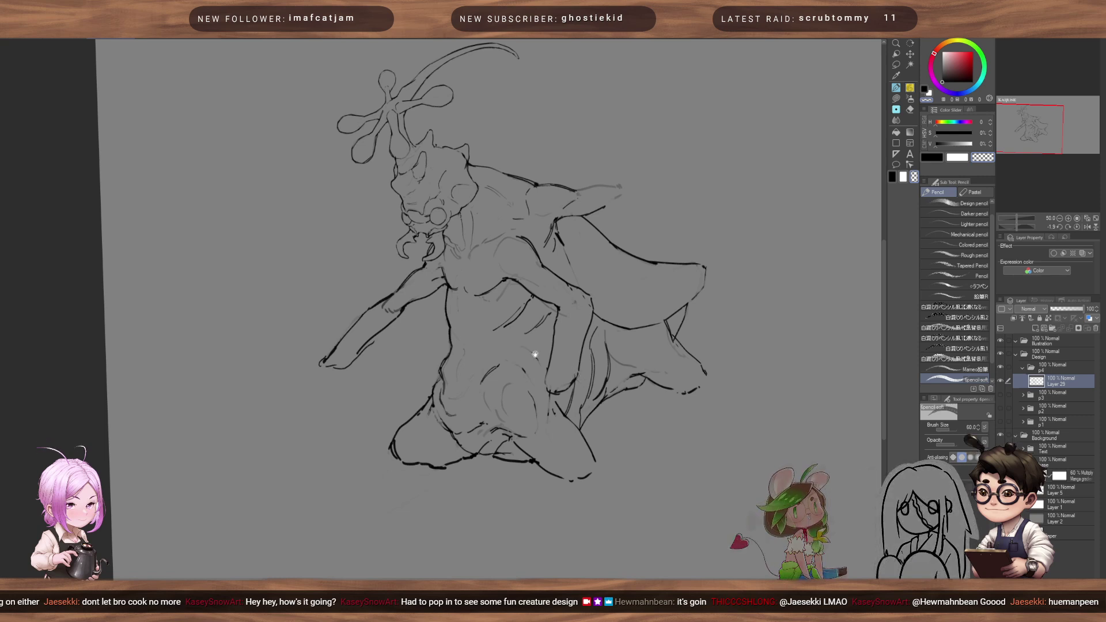
{"action": "left_click_drag", "start_coordinate": [535, 355], "coordinate": [622, 338]}
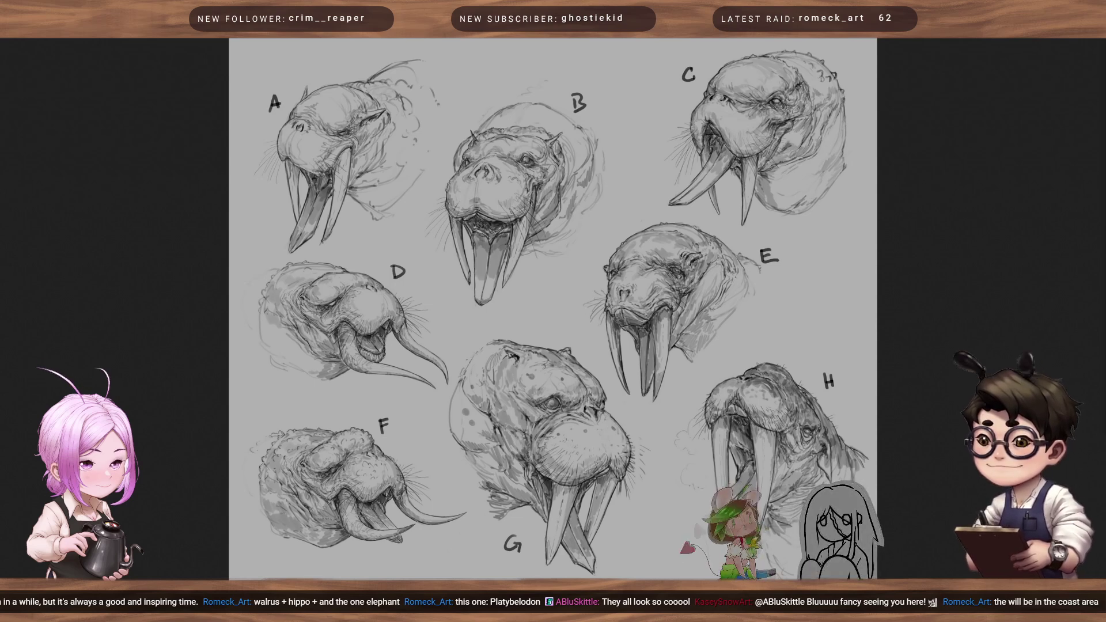
- Switch from the walrus head sketches back to Clip Studio Paint and lighten the far forearm's tip with the transparent pencil
{"action": "key", "text": "ctrl+t"}
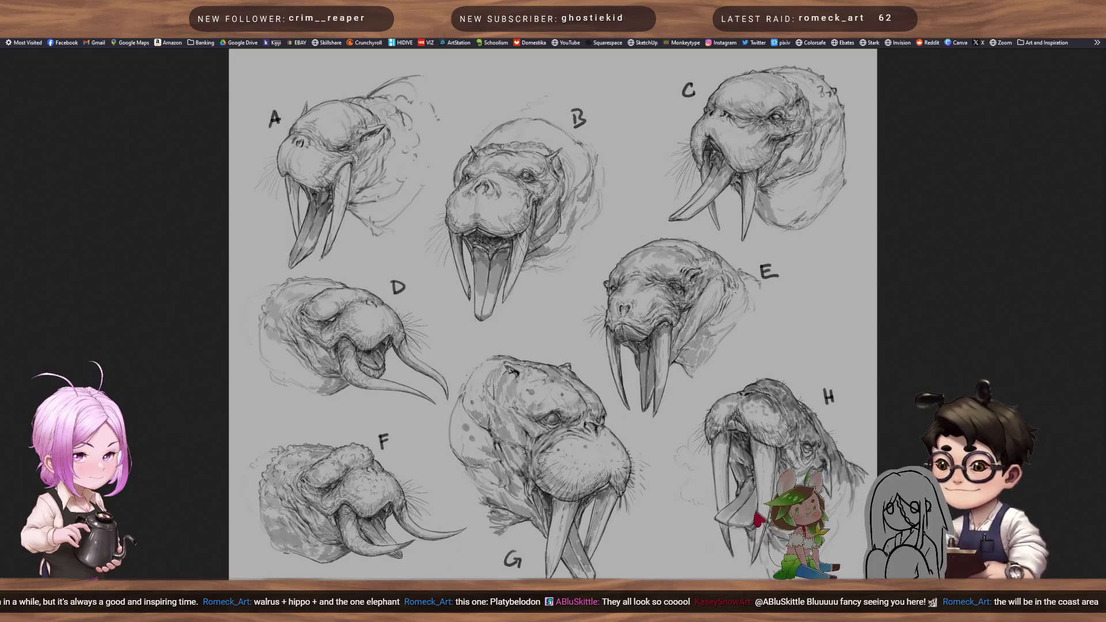
{"action": "key", "text": "alt+Tab"}
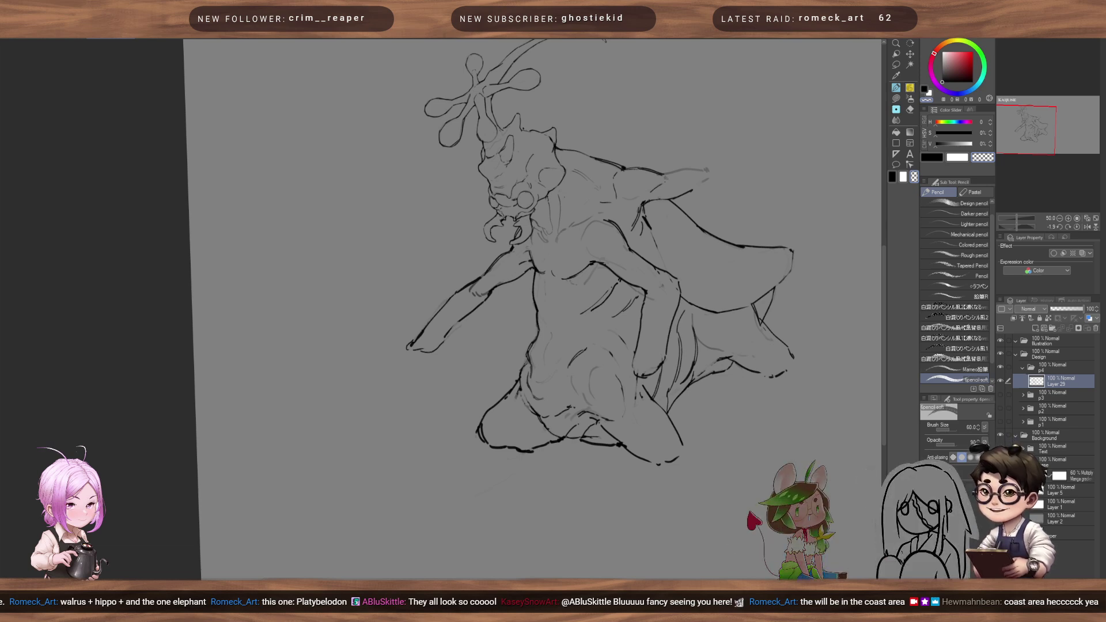
{"action": "left_click_drag", "start_coordinate": [418, 339], "coordinate": [418, 341]}
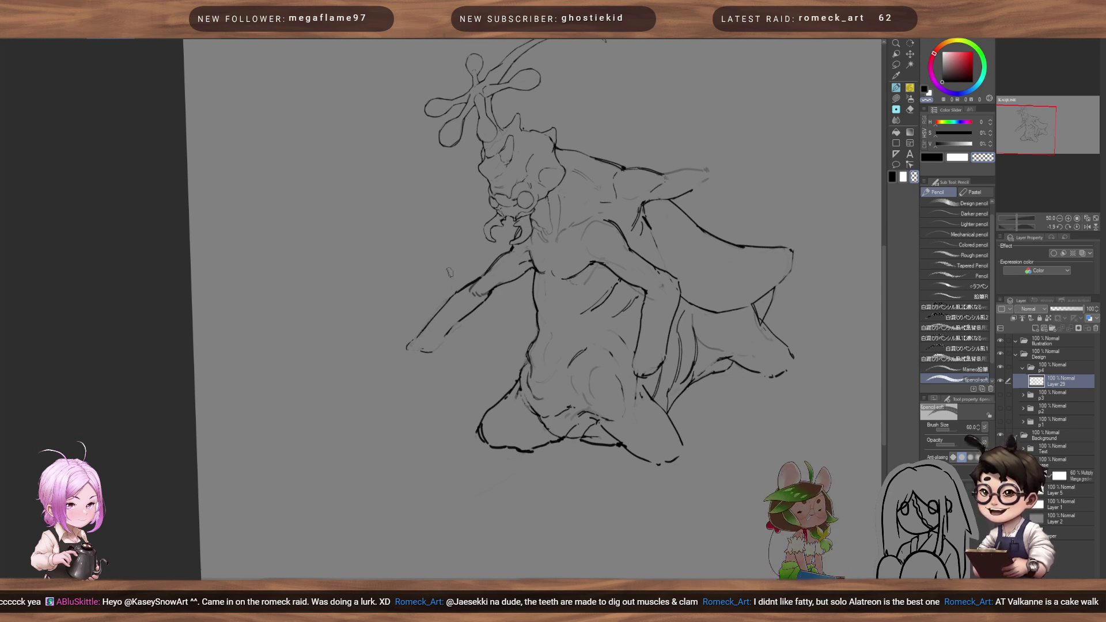
{"action": "scroll", "coordinate": [449, 272], "scroll_direction": "up", "scroll_amount": 1}
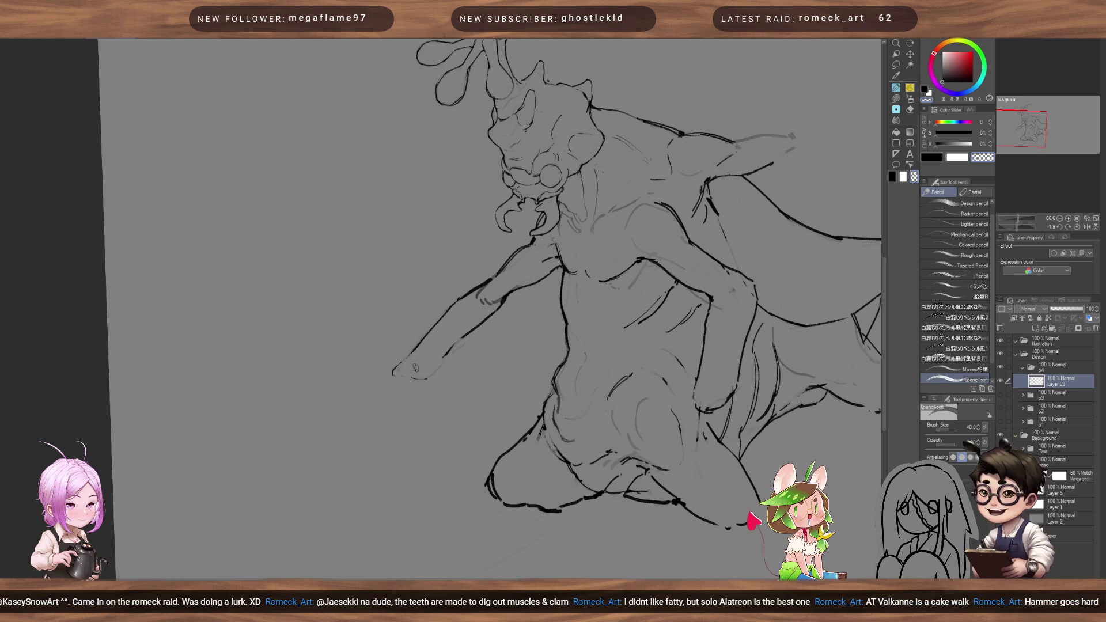
- Redraw the far forearm's tip as a small rounded end with the dark pencil, undoing the last stroke
{"action": "key", "text": "c"}
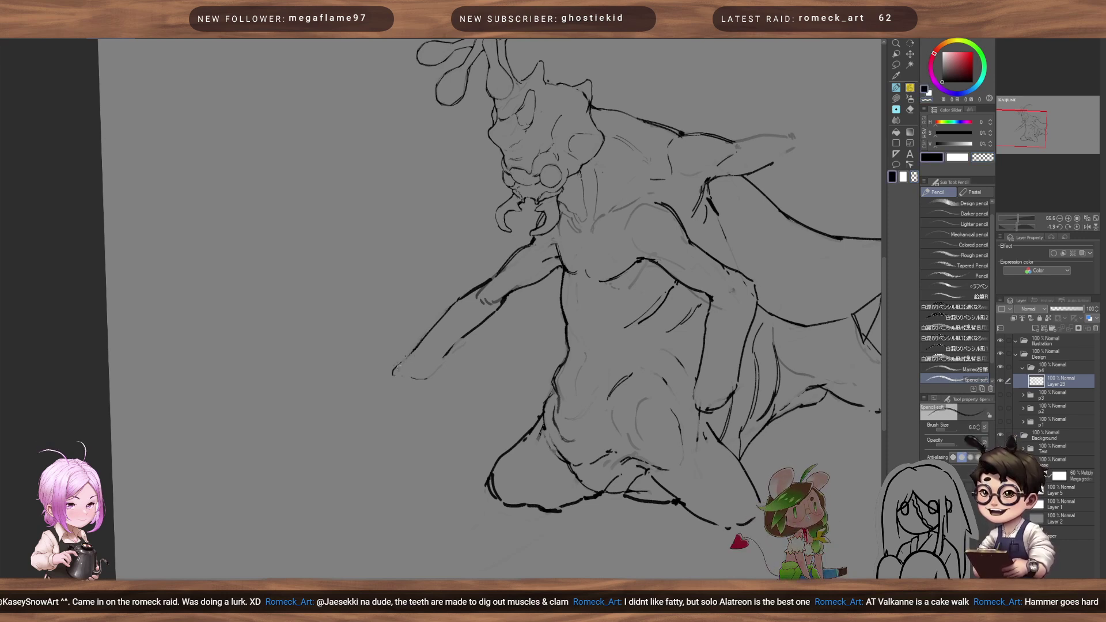
{"action": "left_click_drag", "start_coordinate": [398, 364], "coordinate": [413, 350]}
{"action": "key", "text": "]"}
{"action": "key", "text": "]"}
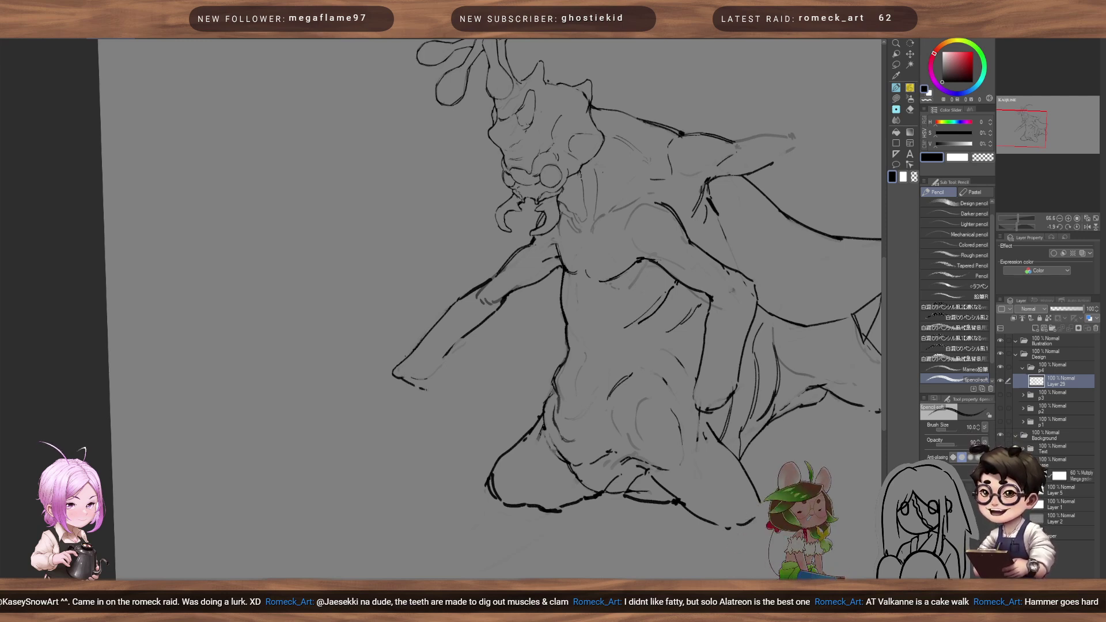
{"action": "key", "text": "ctrl+z"}
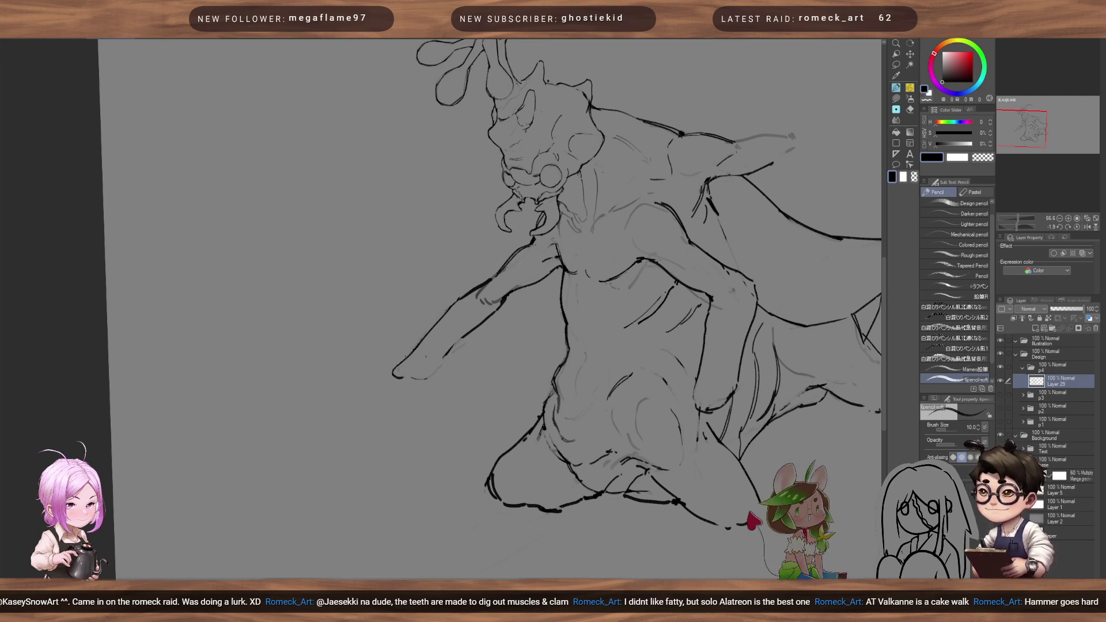
- Sketch a curved knee contour just outside the front leg's rounded end with the dark pencil at brush size 12
{"action": "left_click_drag", "start_coordinate": [474, 373], "coordinate": [340, 316]}
{"action": "left_click_drag", "start_coordinate": [439, 392], "coordinate": [457, 375]}
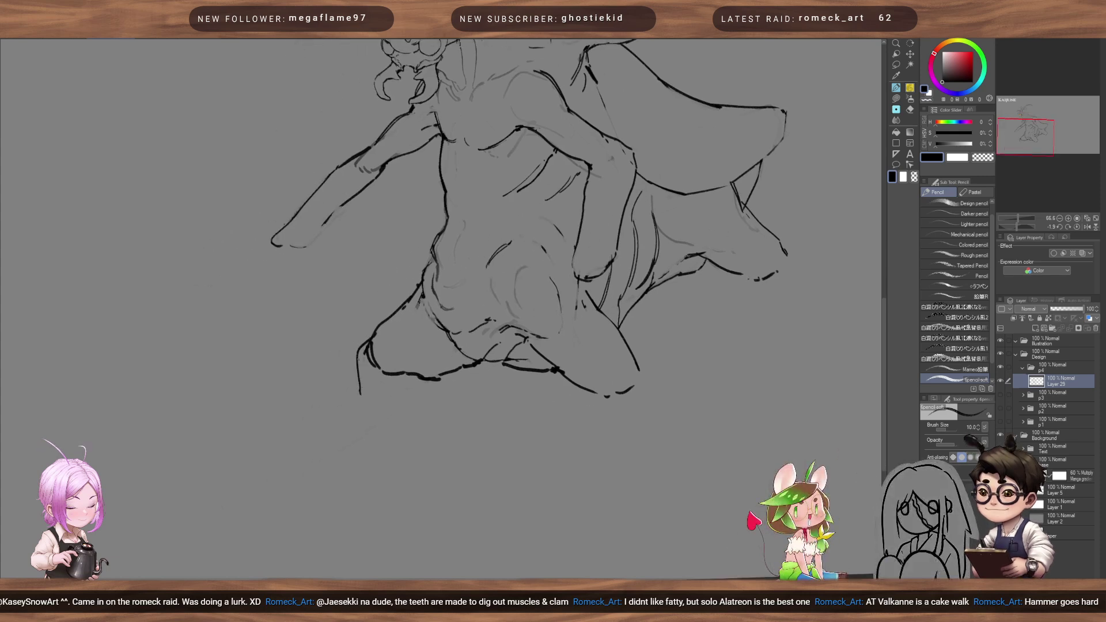
{"action": "mouse_move", "coordinate": [369, 337]}
{"action": "left_mouse_down"}
{"action": "mouse_move", "coordinate": [357, 359]}
{"action": "mouse_move", "coordinate": [362, 391]}
{"action": "left_mouse_up"}
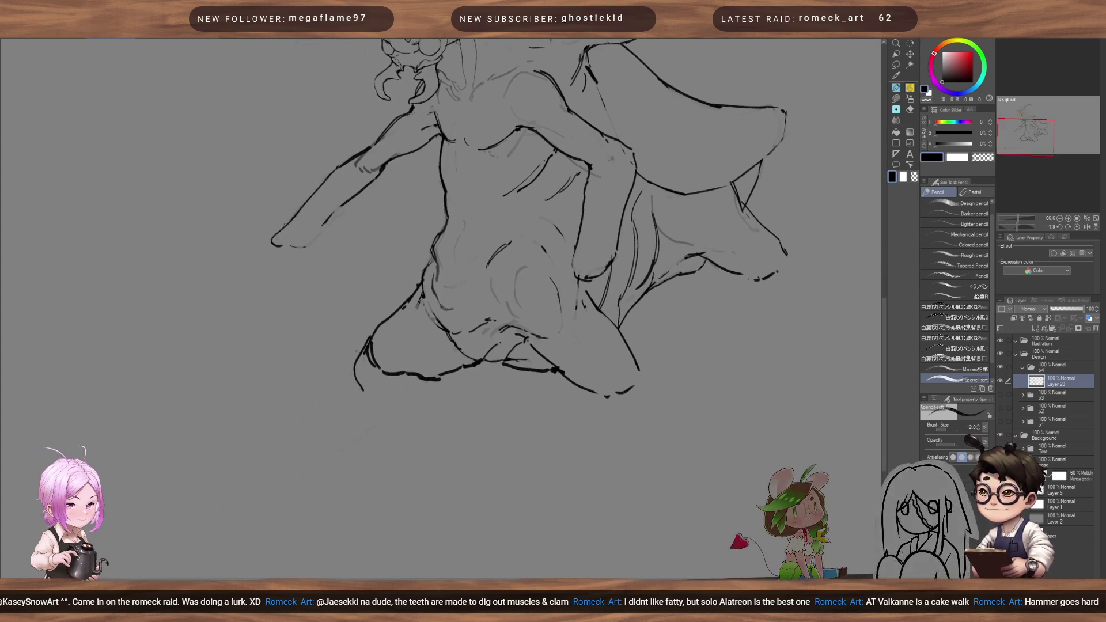
{"action": "mouse_move", "coordinate": [361, 345]}
{"action": "left_mouse_down"}
{"action": "mouse_move", "coordinate": [345, 365]}
{"action": "mouse_move", "coordinate": [356, 388]}
{"action": "mouse_move", "coordinate": [356, 355]}
{"action": "mouse_move", "coordinate": [360, 388]}
{"action": "left_mouse_up"}
{"action": "key", "text": "ctrl+z"}
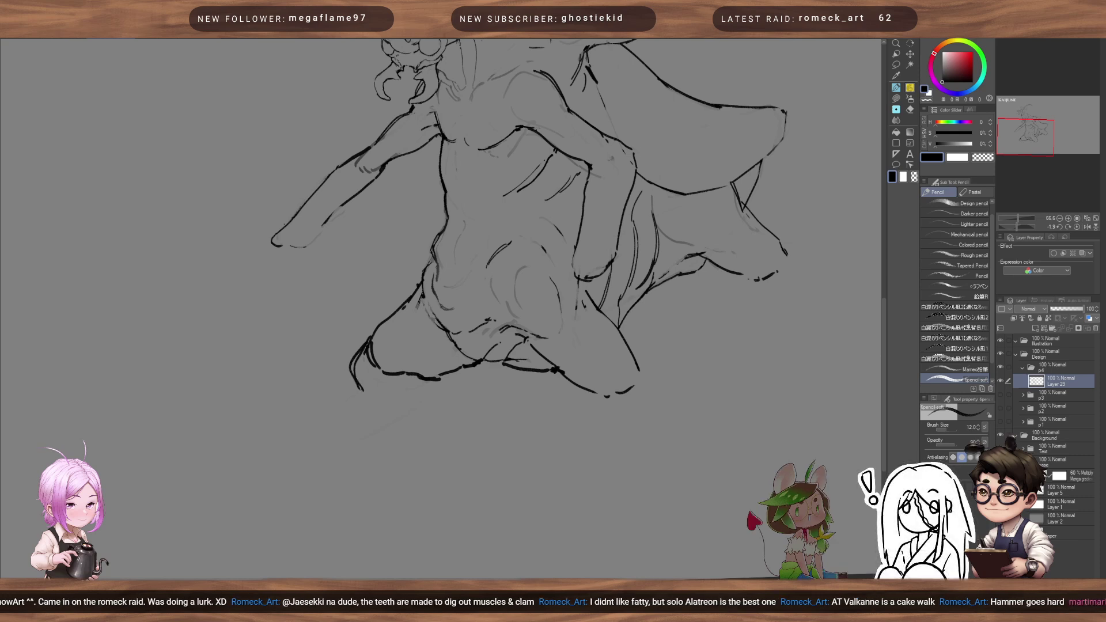
{"action": "key", "text": "ctrl+z"}
{"action": "left_click_drag", "start_coordinate": [362, 345], "coordinate": [358, 388]}
{"action": "key", "text": "ctrl+z"}
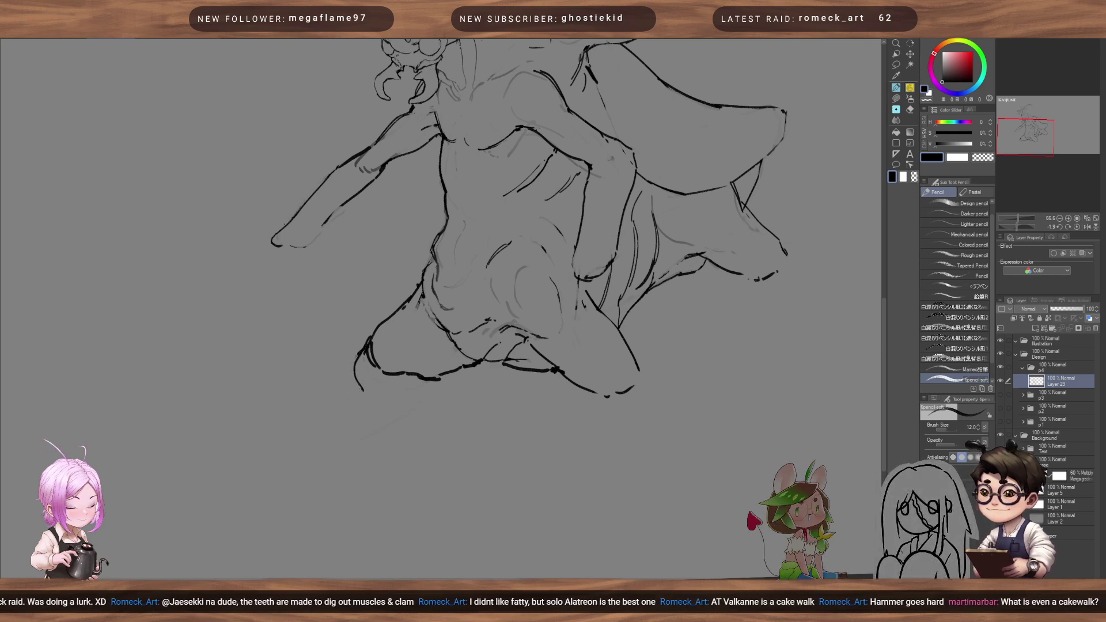
{"action": "left_click_drag", "start_coordinate": [363, 348], "coordinate": [364, 398]}
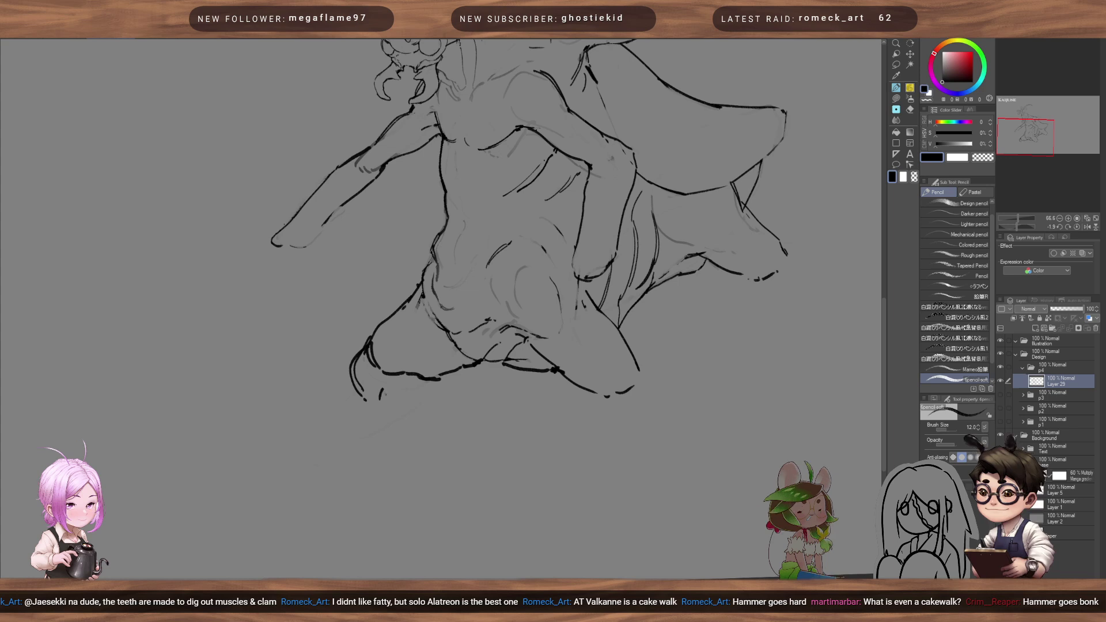
- Erase the front leg's old rounded end and underside inside the new knee contour with the transparent pencil at brush size 60
{"action": "key", "text": "c"}
{"action": "left_click_drag", "start_coordinate": [369, 346], "coordinate": [374, 353]}
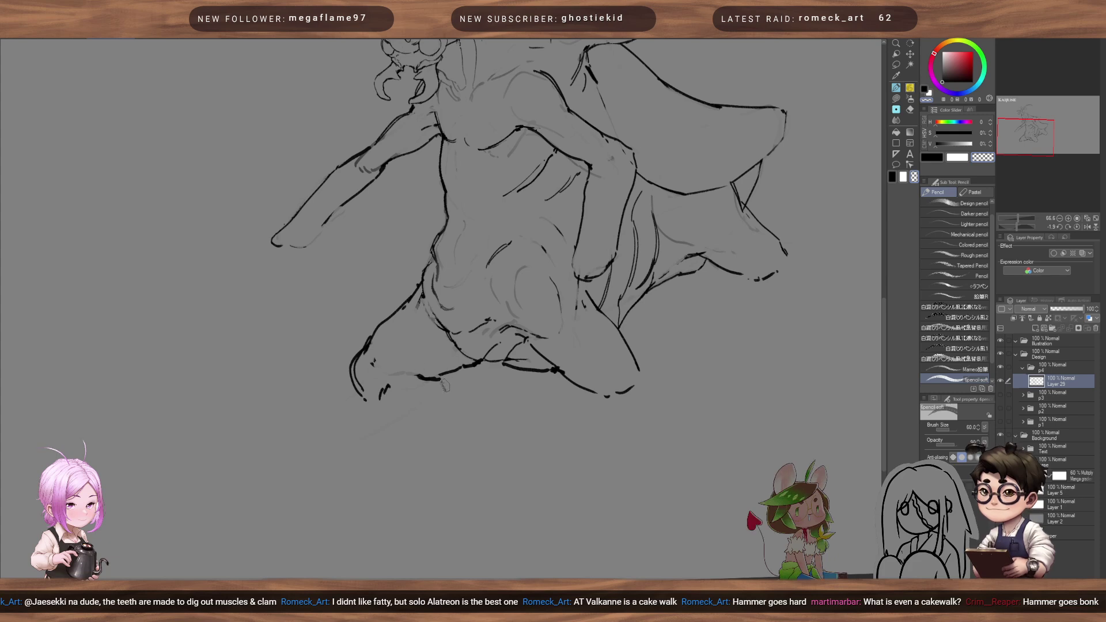
{"action": "mouse_move", "coordinate": [445, 386]}
{"action": "left_mouse_down"}
{"action": "mouse_move", "coordinate": [417, 371]}
{"action": "mouse_move", "coordinate": [471, 367]}
{"action": "left_mouse_up"}
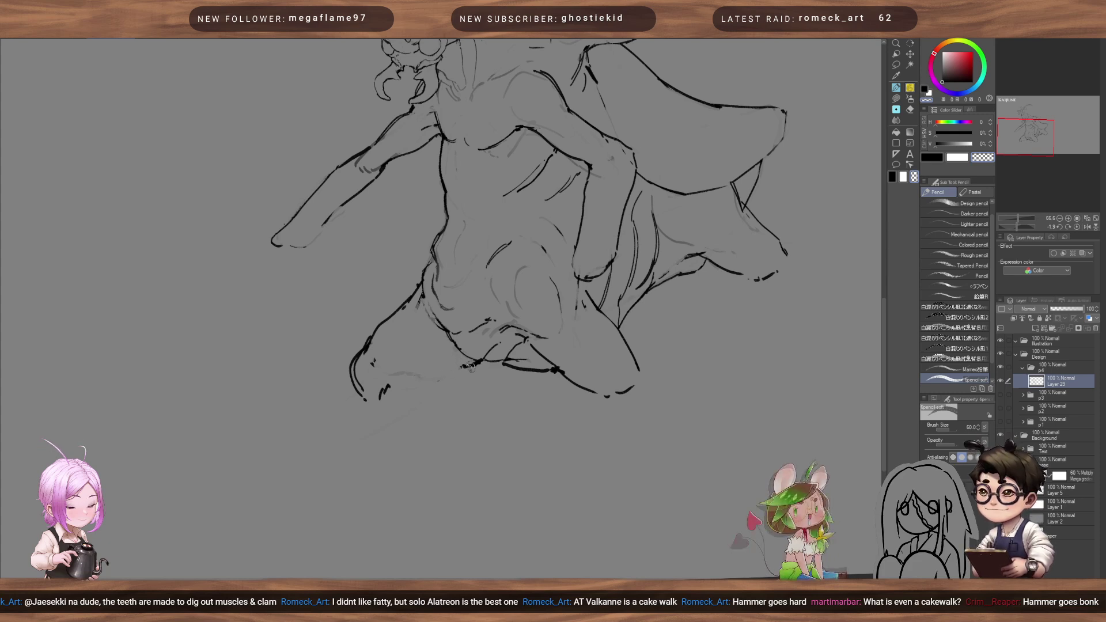
- Redraw the front leg's underside as a lower curve running up to the belly with the dark pencil, raising brush size to 15
{"action": "key", "text": "c"}
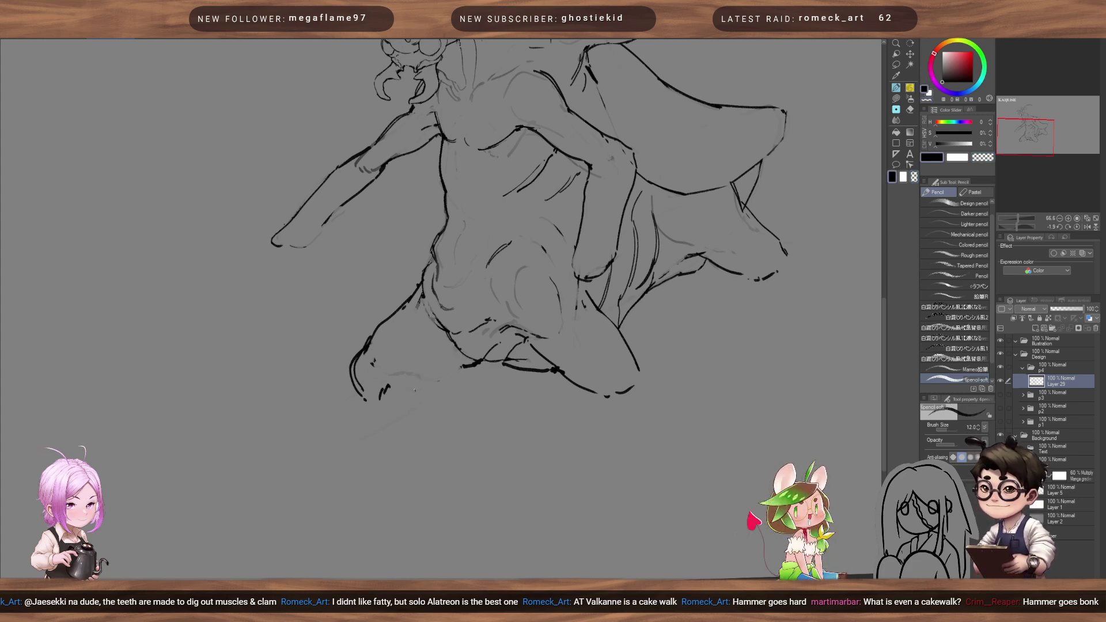
{"action": "left_click_drag", "start_coordinate": [410, 388], "coordinate": [475, 365]}
{"action": "key", "text": "bracketright"}
{"action": "key", "text": "bracketright"}
{"action": "key", "text": "bracketright"}
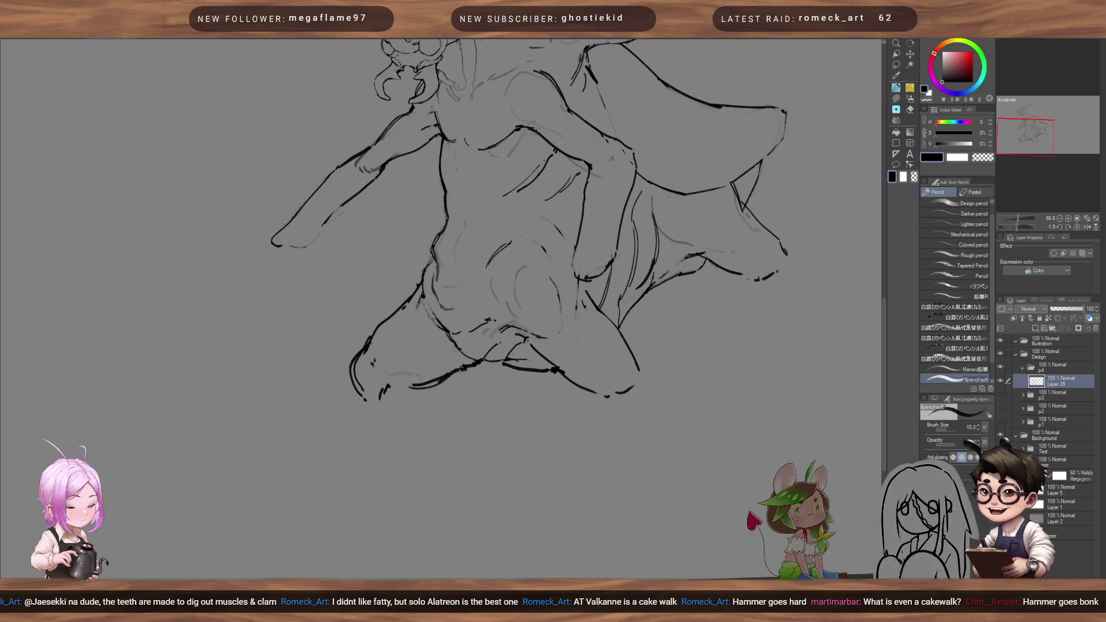
- Clean up the belly line between the front and near legs with the transparent pencil, and redraw it darker
{"action": "key", "text": "c"}
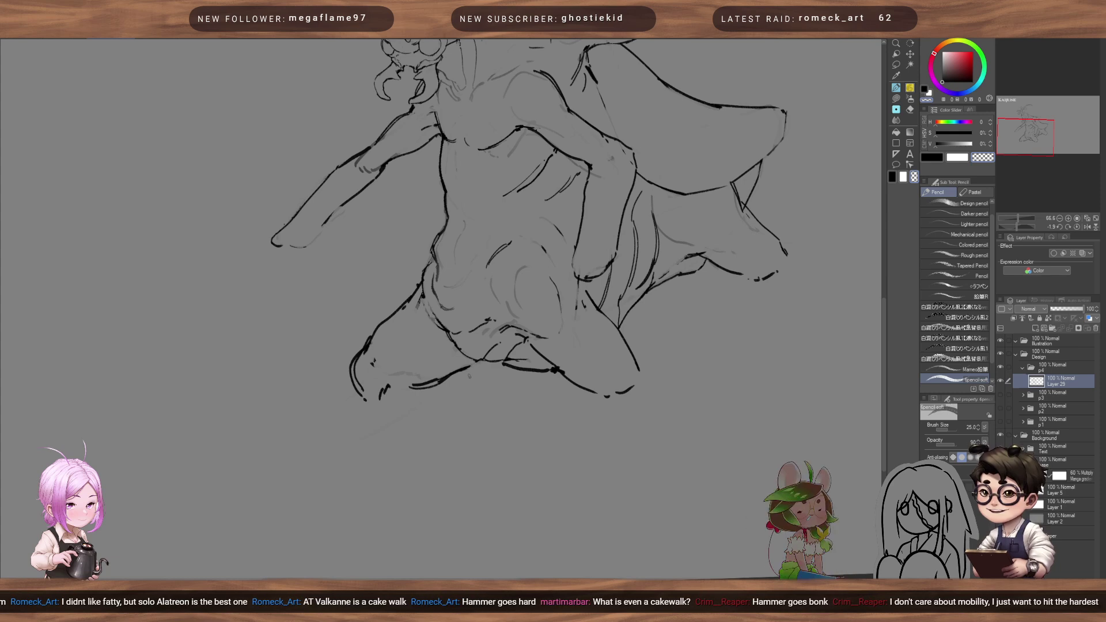
{"action": "key", "text": "c"}
{"action": "key", "text": "bracketleft"}
{"action": "key", "text": "bracketleft"}
{"action": "key", "text": "bracketleft"}
{"action": "key", "text": "bracketleft"}
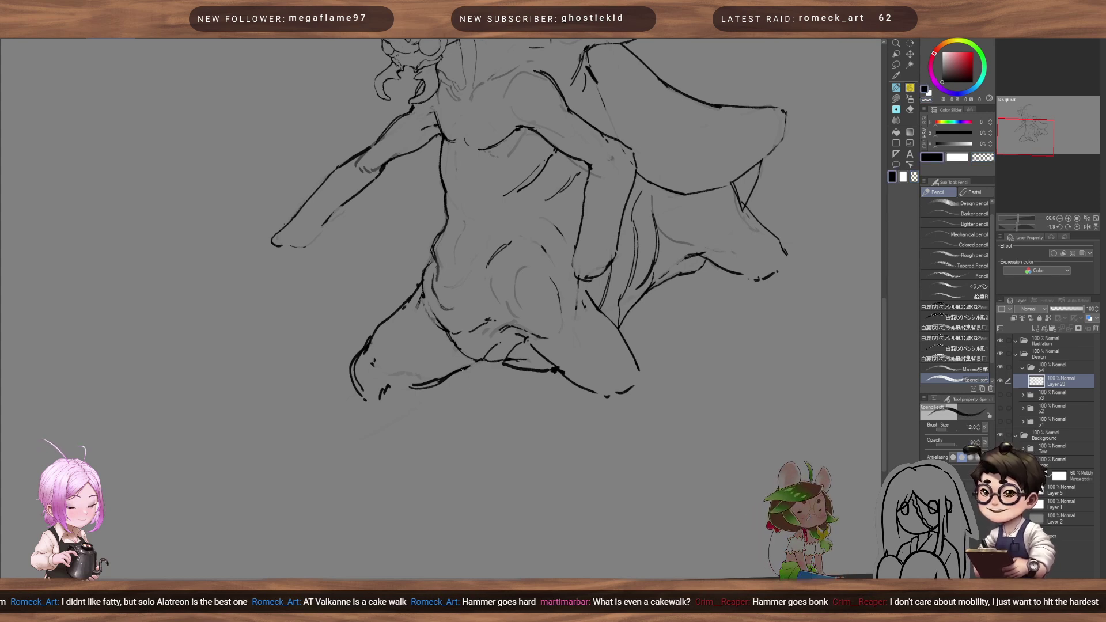
{"action": "left_click_drag", "start_coordinate": [467, 365], "coordinate": [484, 359]}
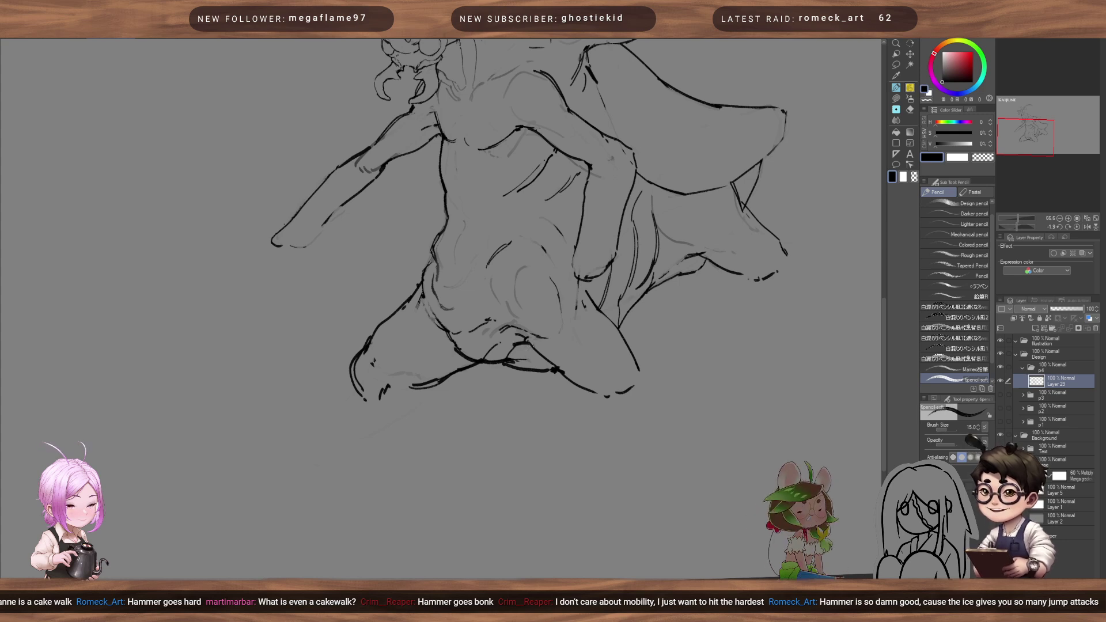
- Erase the near leg's underside with the transparent pencil and redraw it further down to the knee in dark pencil at brush size 17
{"action": "key", "text": "c"}
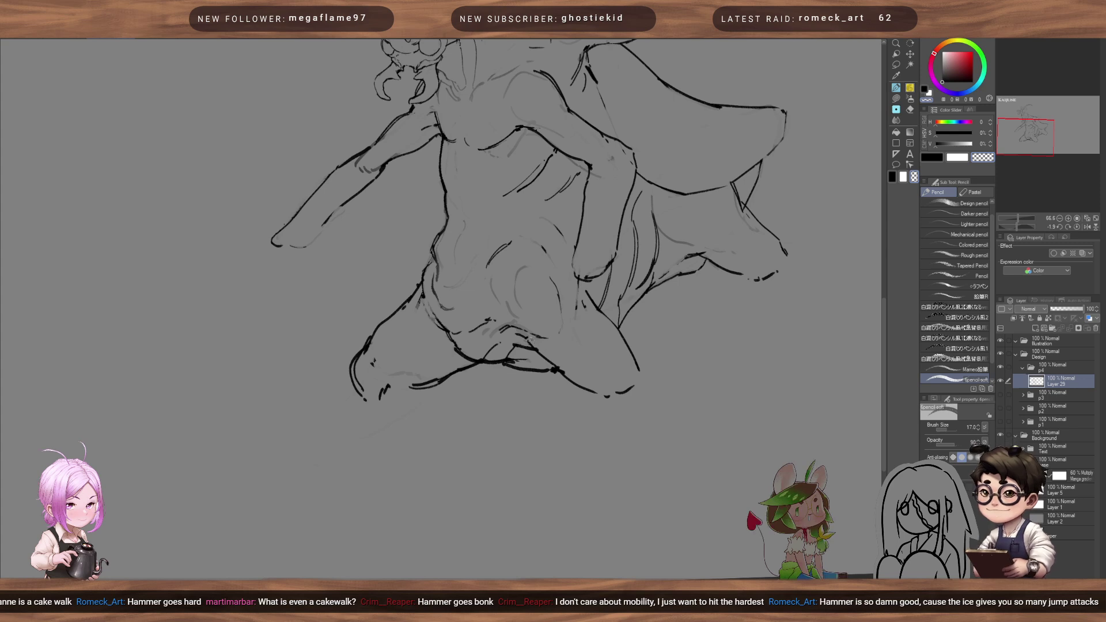
{"action": "left_click_drag", "start_coordinate": [553, 361], "coordinate": [566, 375]}
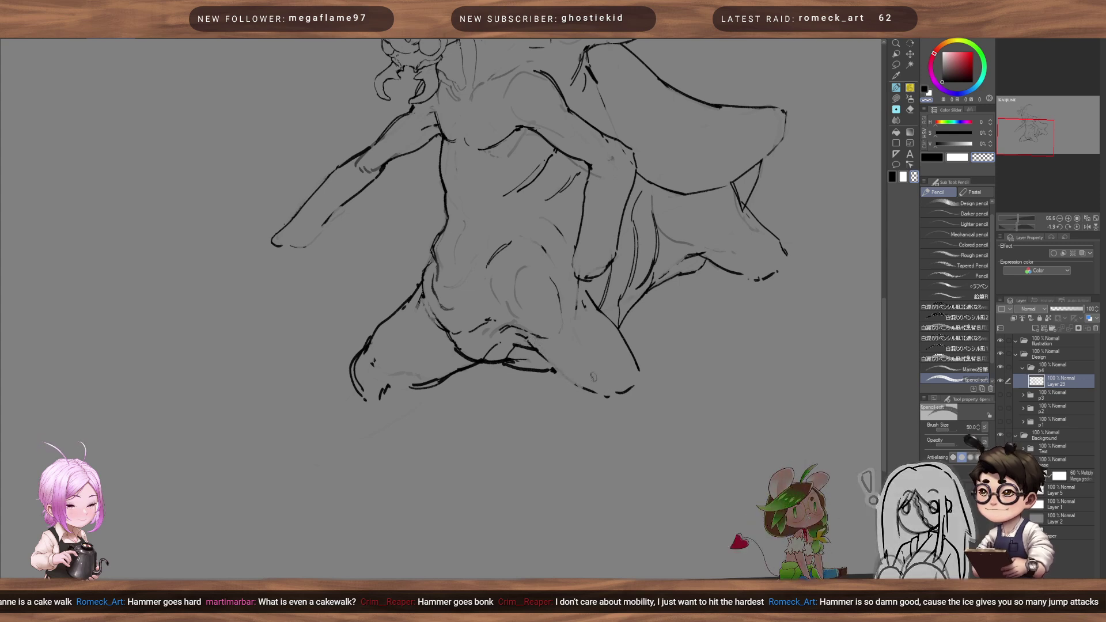
{"action": "left_click_drag", "start_coordinate": [576, 385], "coordinate": [608, 397]}
{"action": "key", "text": "c"}
{"action": "left_click_drag", "start_coordinate": [534, 348], "coordinate": [596, 414]}
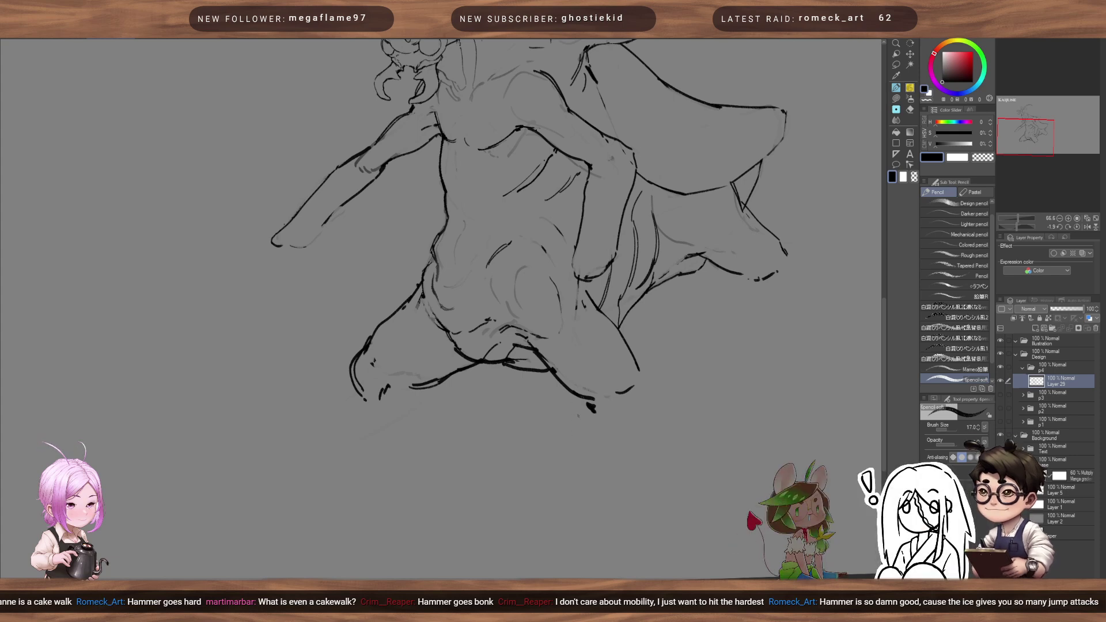
- Draw the front leg's shin as a line running almost straight down from the knee with the dark pencil at brush size 12
{"action": "key", "text": "bracketleft"}
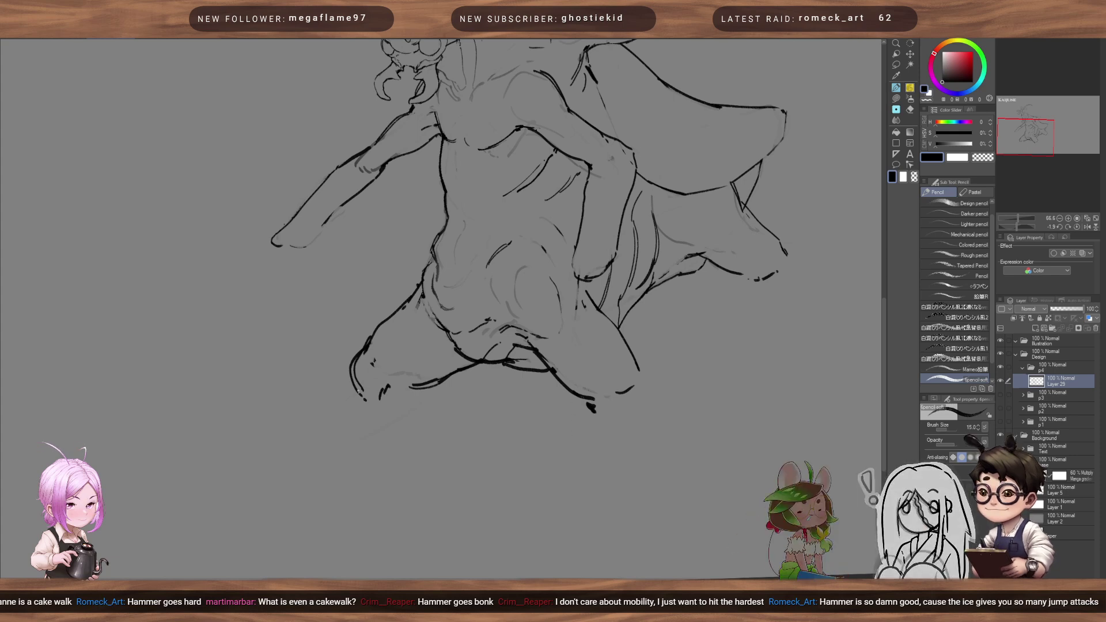
{"action": "left_click_drag", "start_coordinate": [357, 388], "coordinate": [385, 466]}
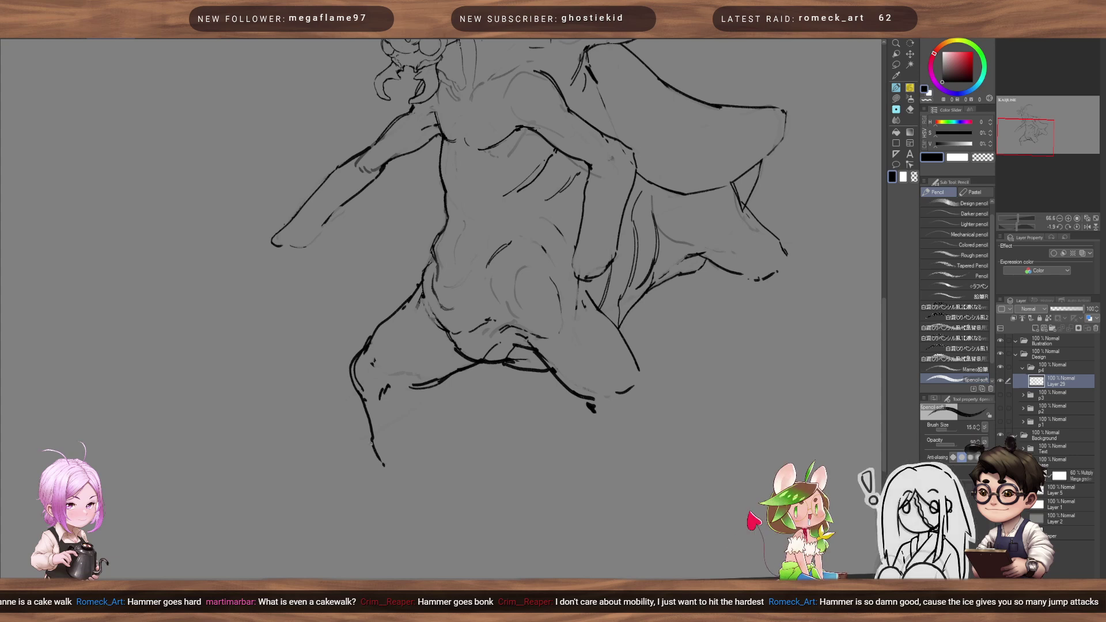
{"action": "key", "text": "ctrl+z"}
{"action": "key", "text": "bracketleft"}
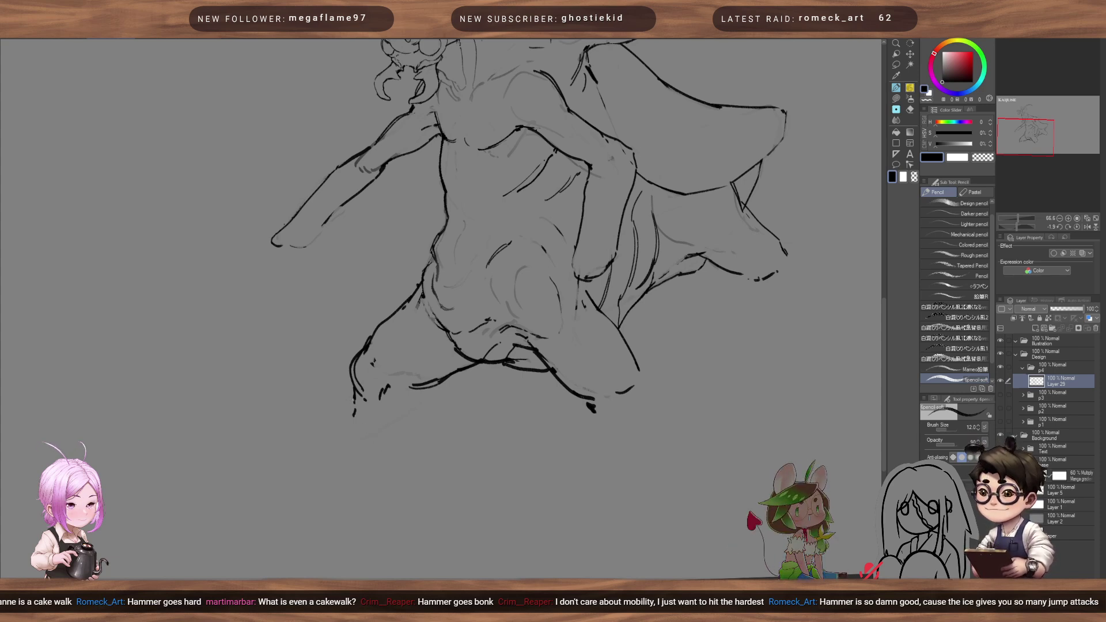
{"action": "left_click_drag", "start_coordinate": [349, 410], "coordinate": [340, 488]}
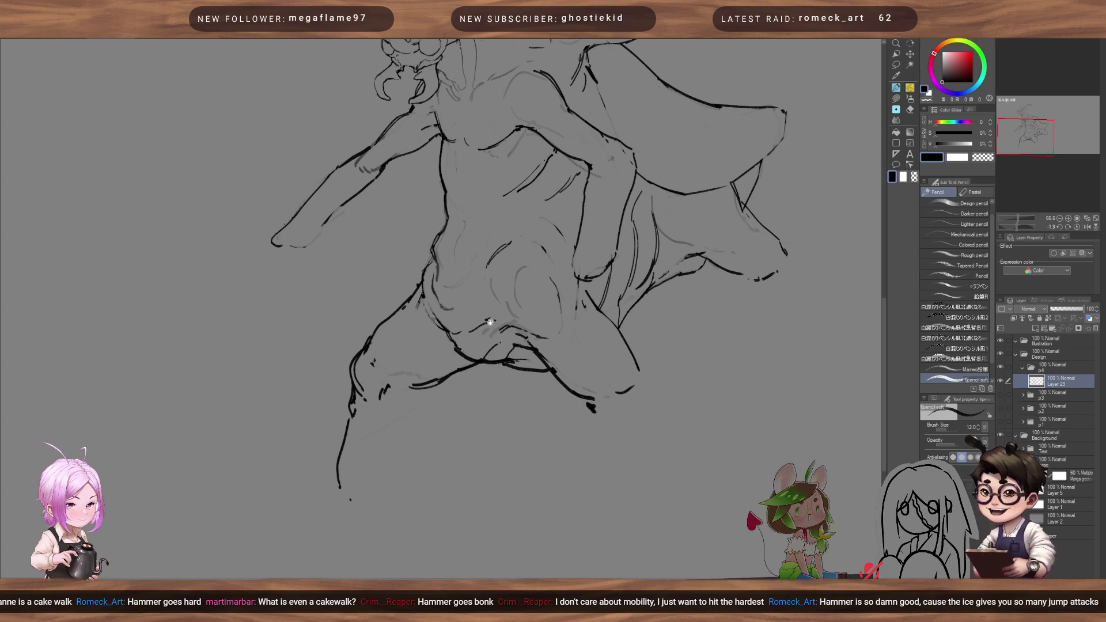
- Draw the near leg's shin curving down from the knee with short ankle strokes in dark pencil, raising brush size to 20
{"action": "mouse_move", "coordinate": [555, 353]}
{"action": "left_mouse_down"}
{"action": "mouse_move", "coordinate": [472, 395]}
{"action": "mouse_move", "coordinate": [541, 434]}
{"action": "mouse_move", "coordinate": [496, 318]}
{"action": "left_mouse_up"}
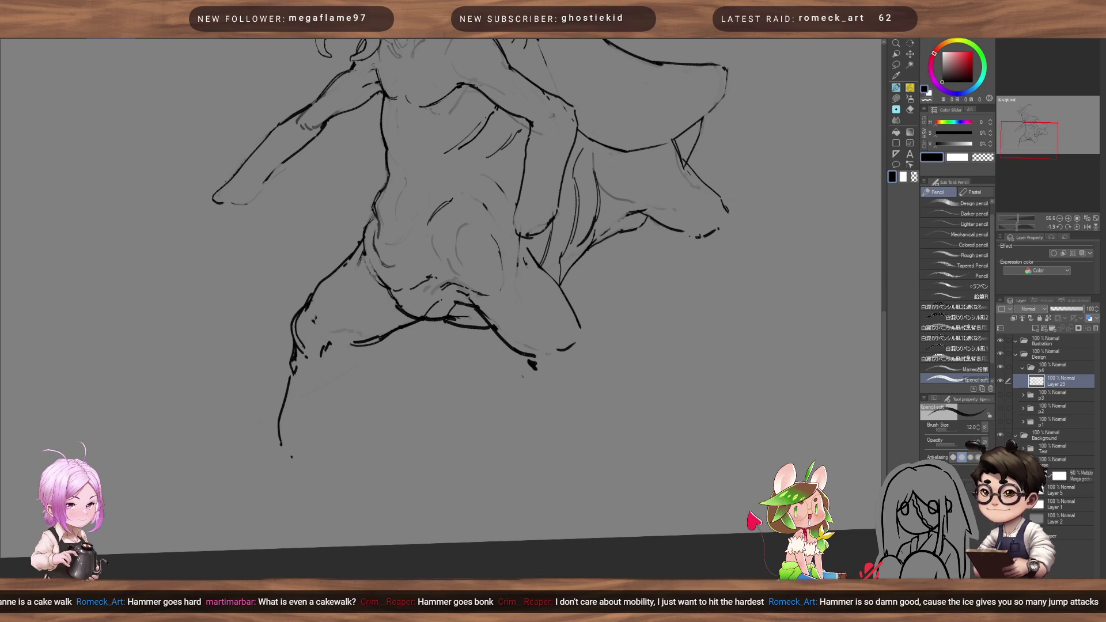
{"action": "left_click_drag", "start_coordinate": [533, 366], "coordinate": [551, 444]}
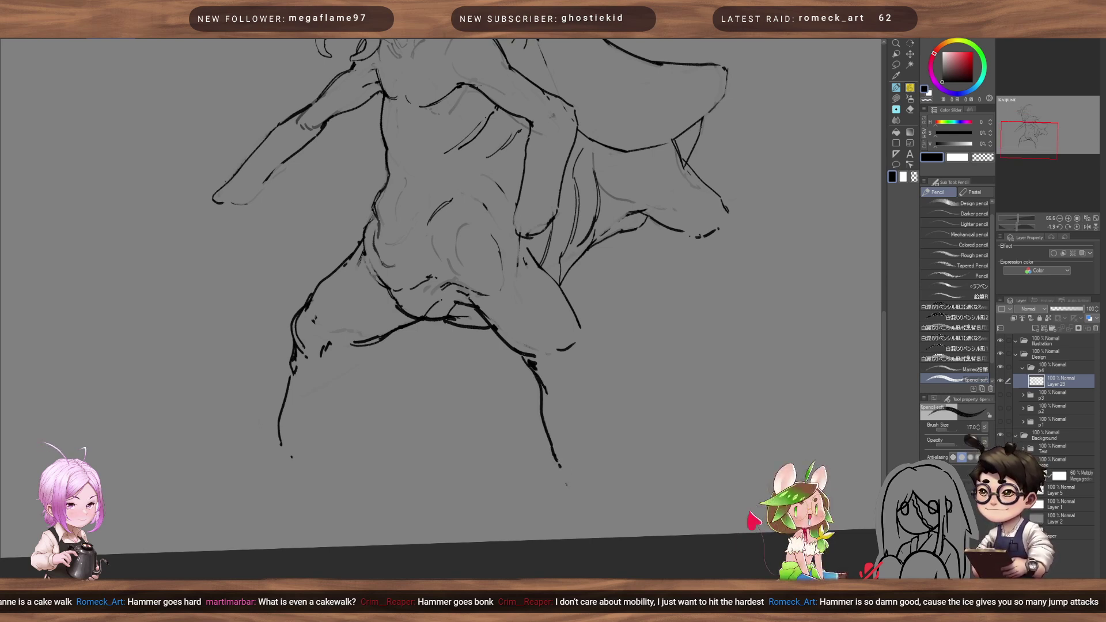
{"action": "key", "text": "]"}
{"action": "left_click_drag", "start_coordinate": [551, 486], "coordinate": [570, 495]}
{"action": "left_click_drag", "start_coordinate": [556, 457], "coordinate": [545, 477]}
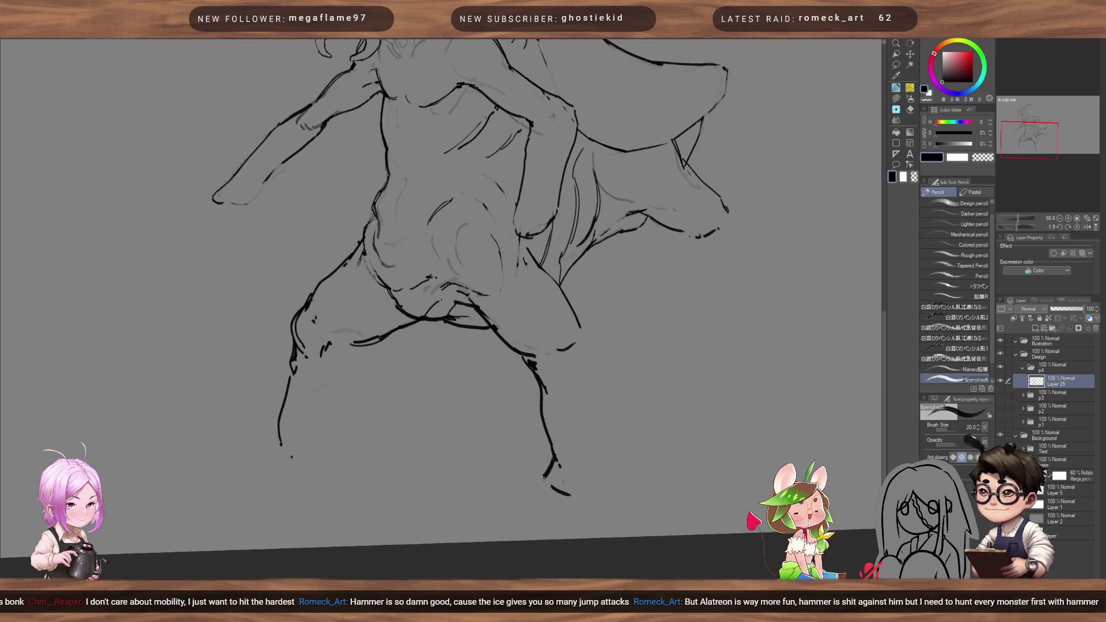
- Erase the front leg's straight shin line below the knee with the transparent pencil at brush size 150
{"action": "key", "text": "c"}
{"action": "key", "text": "bracketright"}
{"action": "key", "text": "bracketright"}
{"action": "key", "text": "bracketright"}
{"action": "key", "text": "bracketright"}
{"action": "key", "text": "bracketright"}
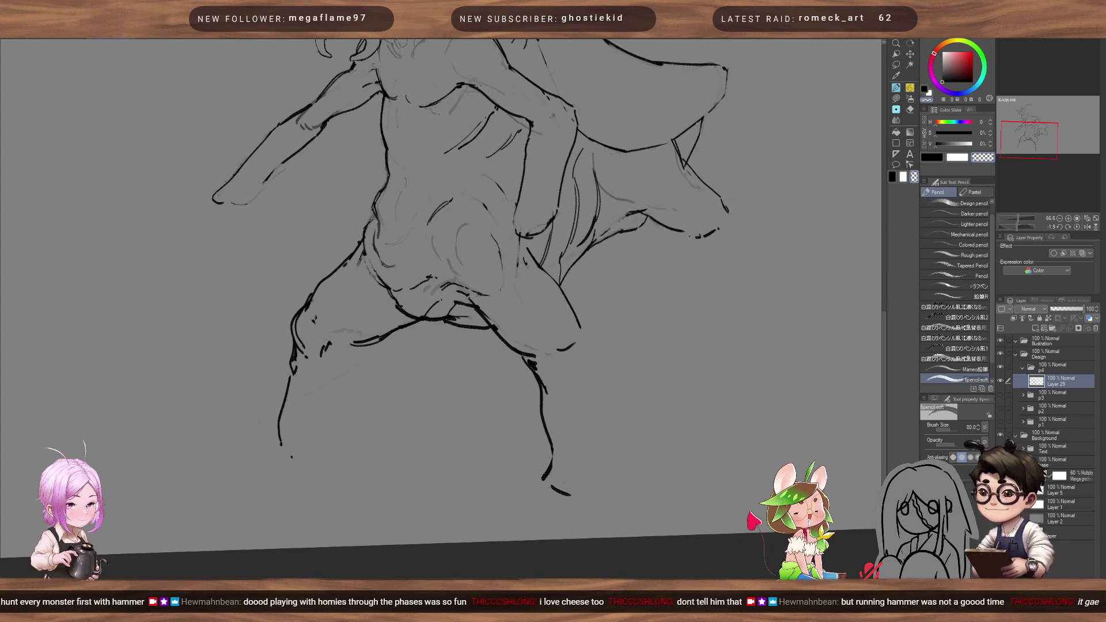
{"action": "left_click_drag", "start_coordinate": [304, 398], "coordinate": [306, 405]}
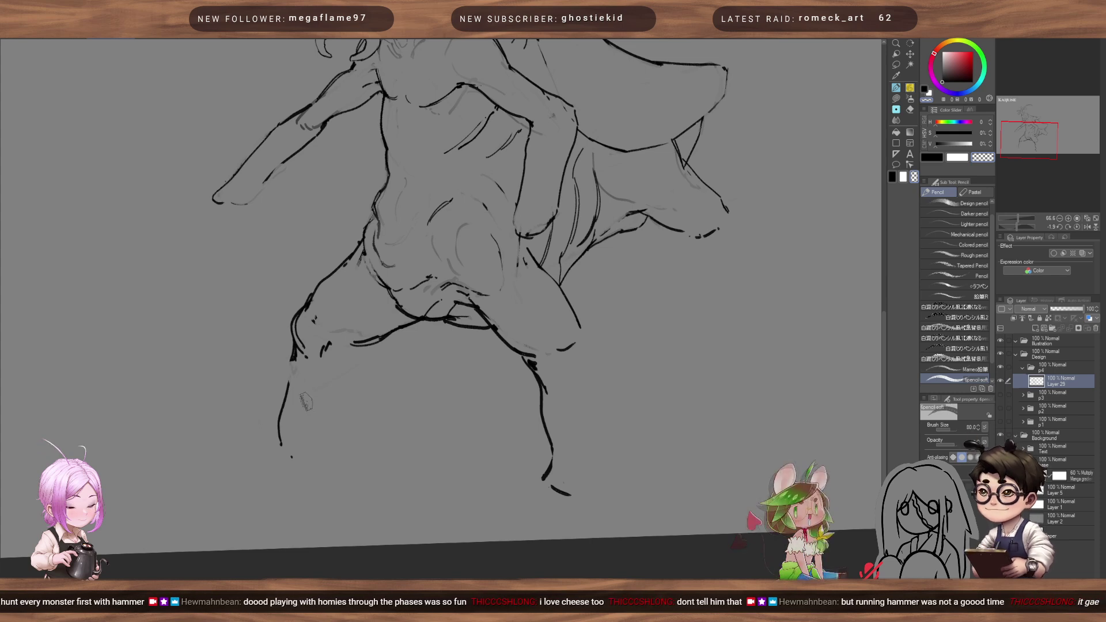
{"action": "left_click_drag", "start_coordinate": [294, 363], "coordinate": [288, 378]}
{"action": "key", "text": "bracketright"}
{"action": "key", "text": "bracketright"}
{"action": "key", "text": "bracketright"}
{"action": "key", "text": "ctrl+z"}
- Redraw the front leg's shin slanting inward from the knee with the dark pencil at brush size 17
{"action": "key", "text": "bracketleft"}
{"action": "key", "text": "bracketleft"}
{"action": "key", "text": "bracketleft"}
{"action": "key", "text": "bracketleft"}
{"action": "key", "text": "bracketleft"}
{"action": "key", "text": "bracketleft"}
{"action": "key", "text": "bracketleft"}
{"action": "key", "text": "bracketleft"}
{"action": "key", "text": "bracketleft"}
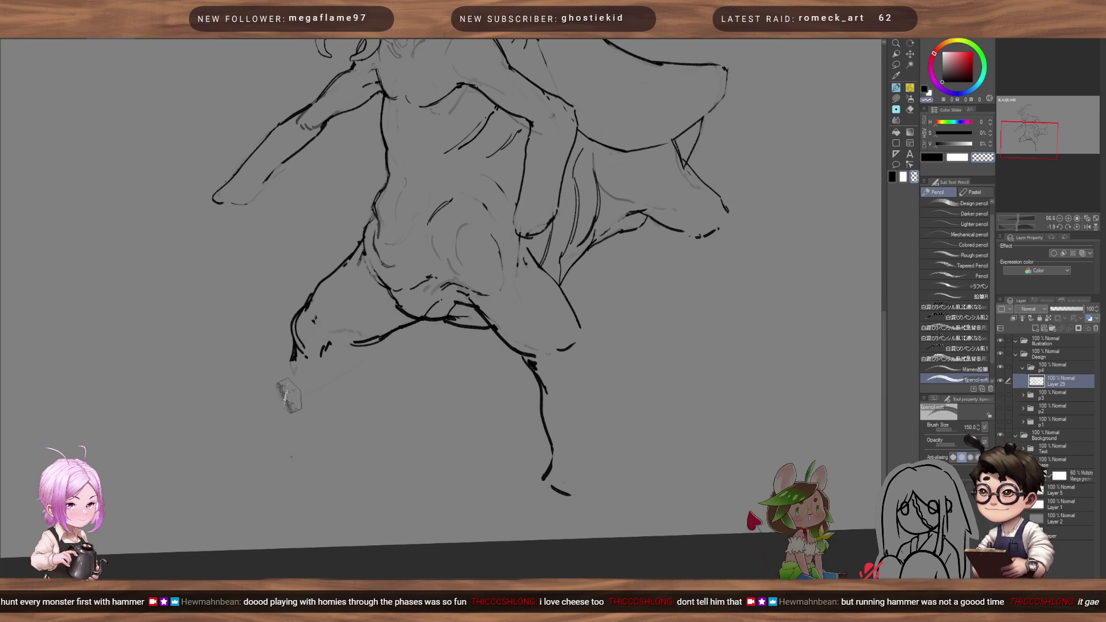
{"action": "key", "text": "bracketleft"}
{"action": "key", "text": "bracketleft"}
{"action": "mouse_move", "coordinate": [296, 345]}
{"action": "left_mouse_down"}
{"action": "mouse_move", "coordinate": [327, 432]}
{"action": "mouse_move", "coordinate": [318, 427]}
{"action": "left_mouse_up"}
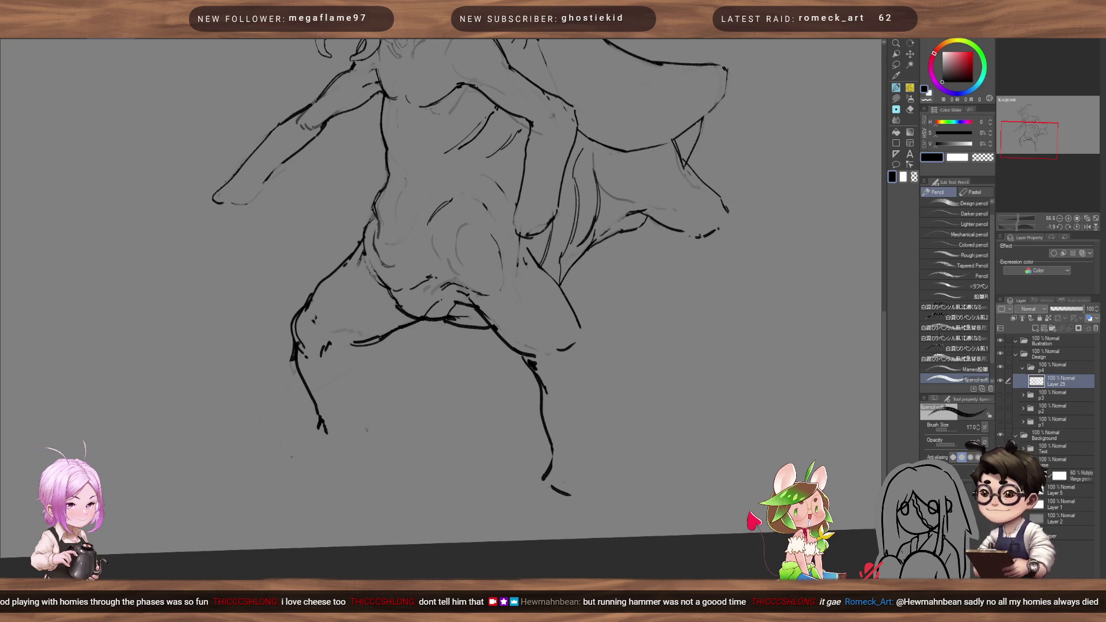
- Add the back contour of the front leg's shin below the thigh's underside in dark pencil, starting at brush size 10
{"action": "key", "text": "bracketleft"}
{"action": "key", "text": "bracketleft"}
{"action": "key", "text": "bracketleft"}
{"action": "left_click_drag", "start_coordinate": [374, 341], "coordinate": [393, 384]}
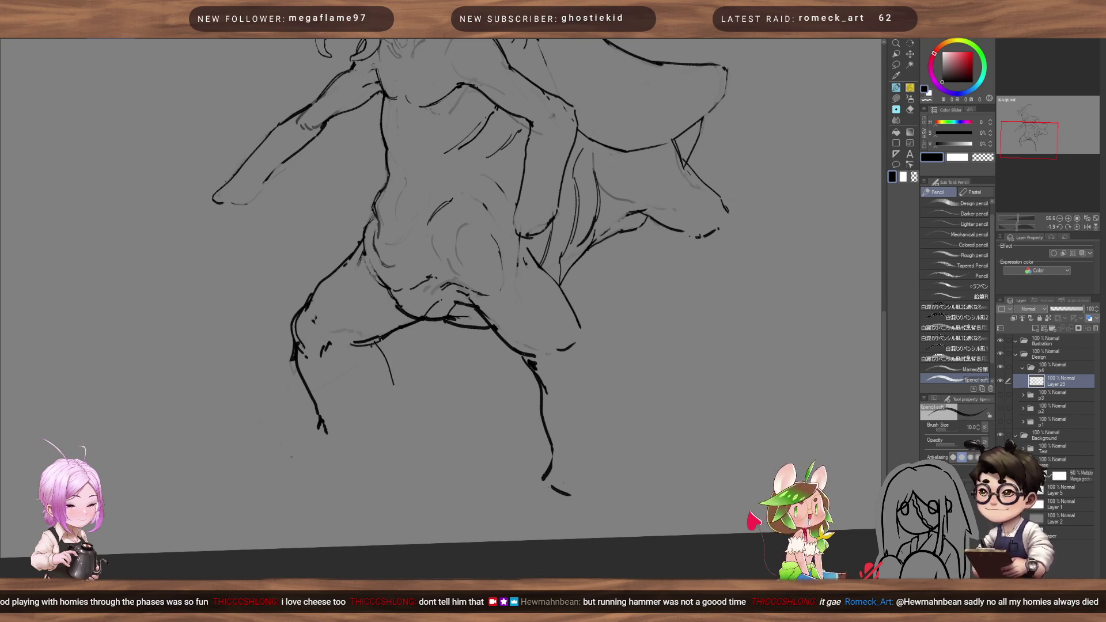
{"action": "key", "text": "bracketright"}
{"action": "left_click_drag", "start_coordinate": [378, 336], "coordinate": [403, 392]}
{"action": "key", "text": "bracketright"}
{"action": "key", "text": "bracketright"}
- Darken the hind thigh's underside and draw both contours of the hind leg's lower segment, raising brush size to 20
{"action": "left_click_drag", "start_coordinate": [495, 383], "coordinate": [323, 455]}
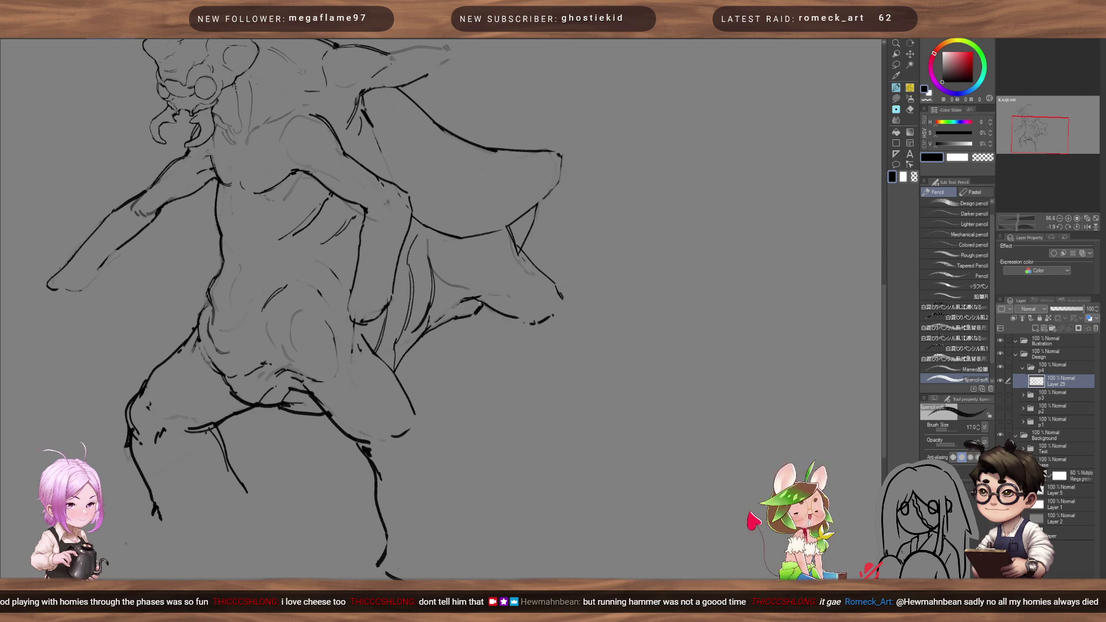
{"action": "key", "text": "bracketleft"}
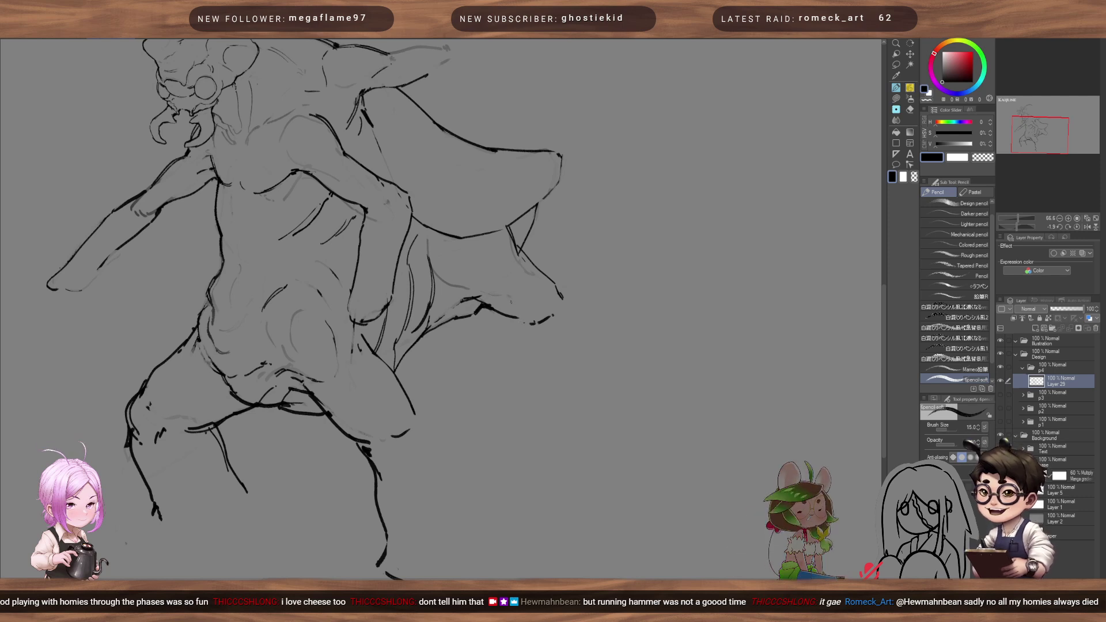
{"action": "left_click_drag", "start_coordinate": [490, 306], "coordinate": [512, 317]}
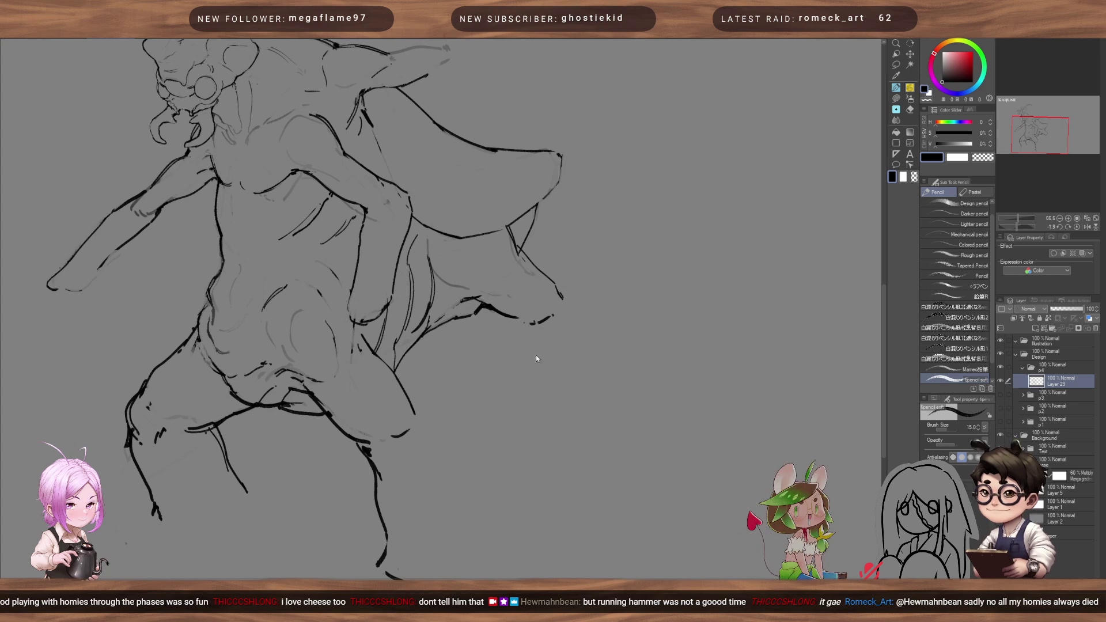
{"action": "key", "text": "["}
{"action": "left_click_drag", "start_coordinate": [521, 318], "coordinate": [548, 401]}
{"action": "key", "text": "bracketright"}
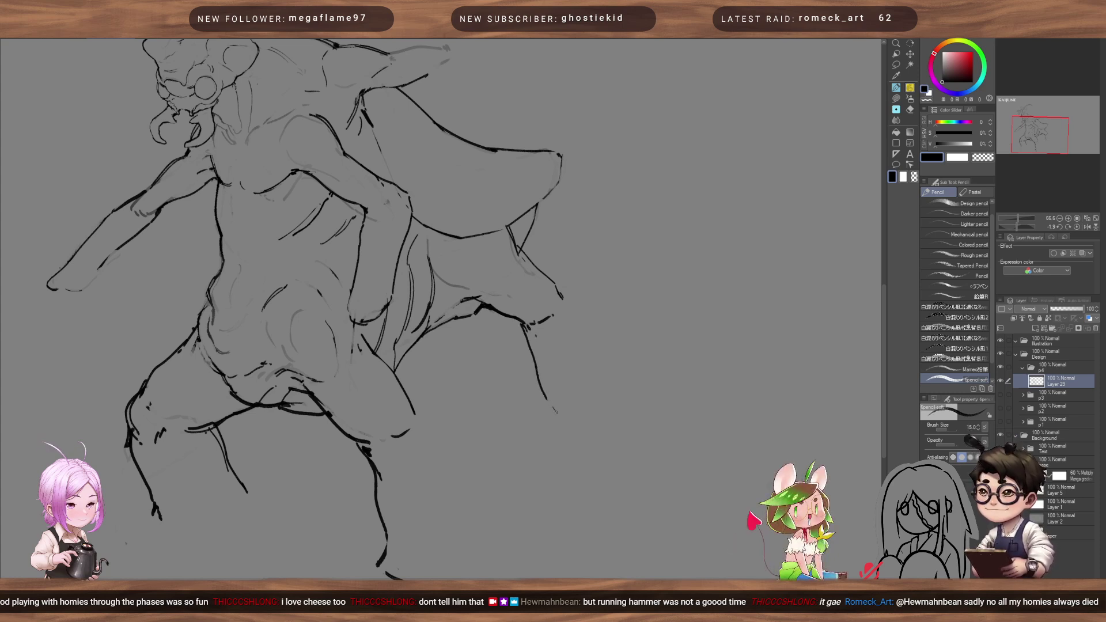
{"action": "mouse_move", "coordinate": [550, 275]}
{"action": "left_mouse_down"}
{"action": "mouse_move", "coordinate": [601, 330]}
{"action": "mouse_move", "coordinate": [628, 383]}
{"action": "left_mouse_up"}
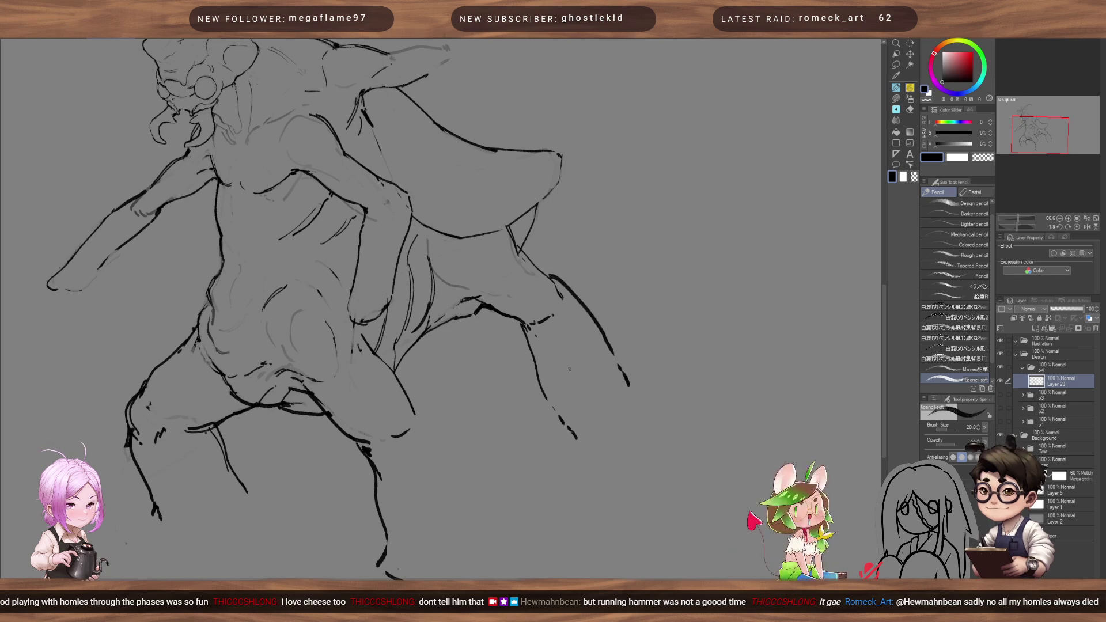
- Erase the rough lines on top of the hind thigh and redraw its contour from the wing to the knee at brush size 15
{"action": "key", "text": "c"}
{"action": "left_click_drag", "start_coordinate": [519, 250], "coordinate": [556, 280]}
{"action": "key", "text": "c"}
{"action": "key", "text": "bracketleft"}
{"action": "key", "text": "bracketleft"}
{"action": "key", "text": "bracketleft"}
{"action": "key", "text": "bracketleft"}
{"action": "key", "text": "bracketleft"}
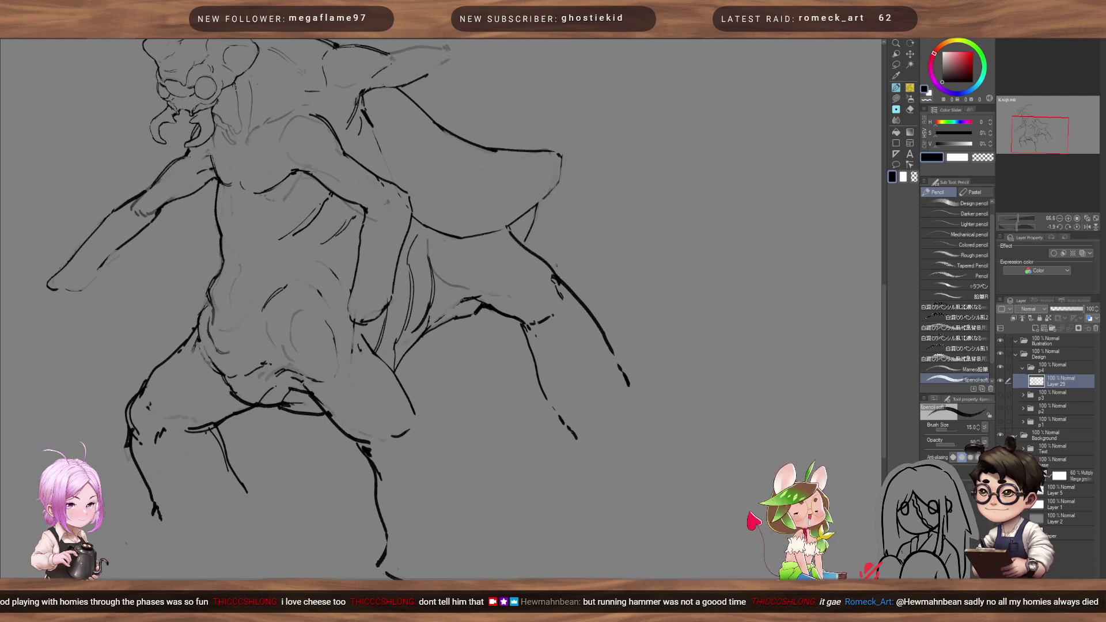
{"action": "scroll", "coordinate": [556, 265], "scroll_direction": "down", "scroll_amount": 3}
{"action": "scroll", "coordinate": [556, 265], "scroll_direction": "up", "scroll_amount": 1}
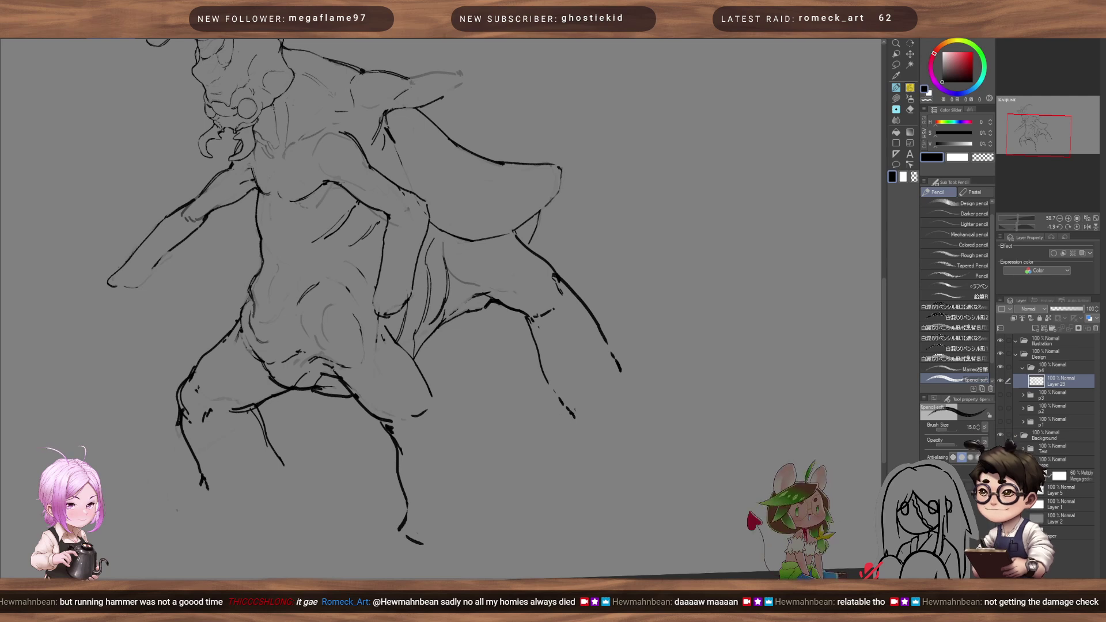
{"action": "key", "text": "bracketleft"}
{"action": "left_click_drag", "start_coordinate": [573, 406], "coordinate": [583, 403]}
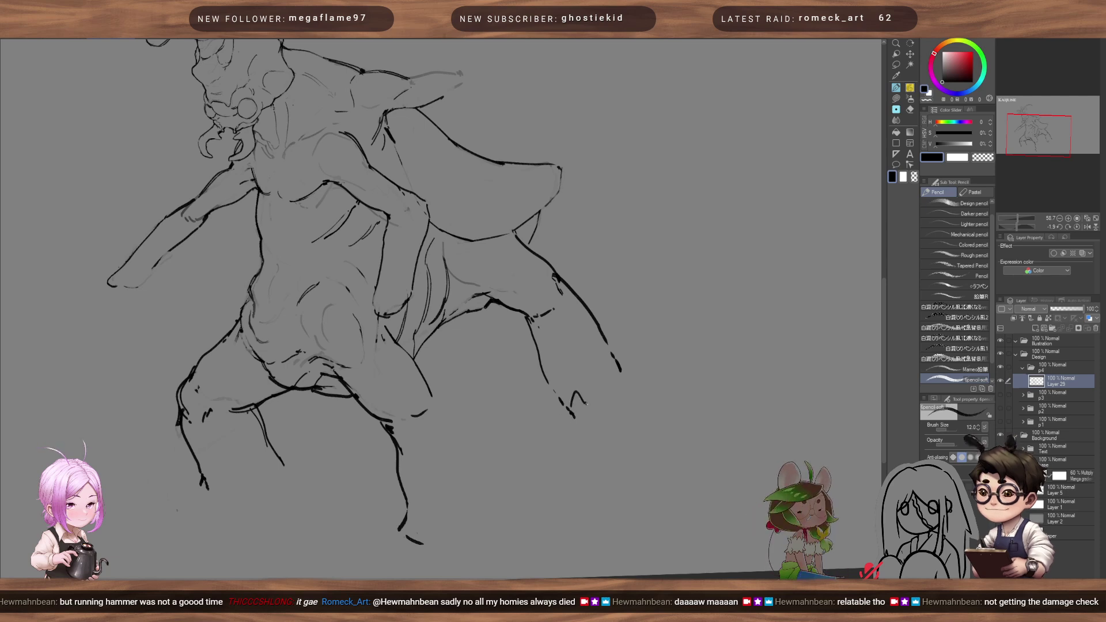
{"action": "key", "text": "ctrl+z"}
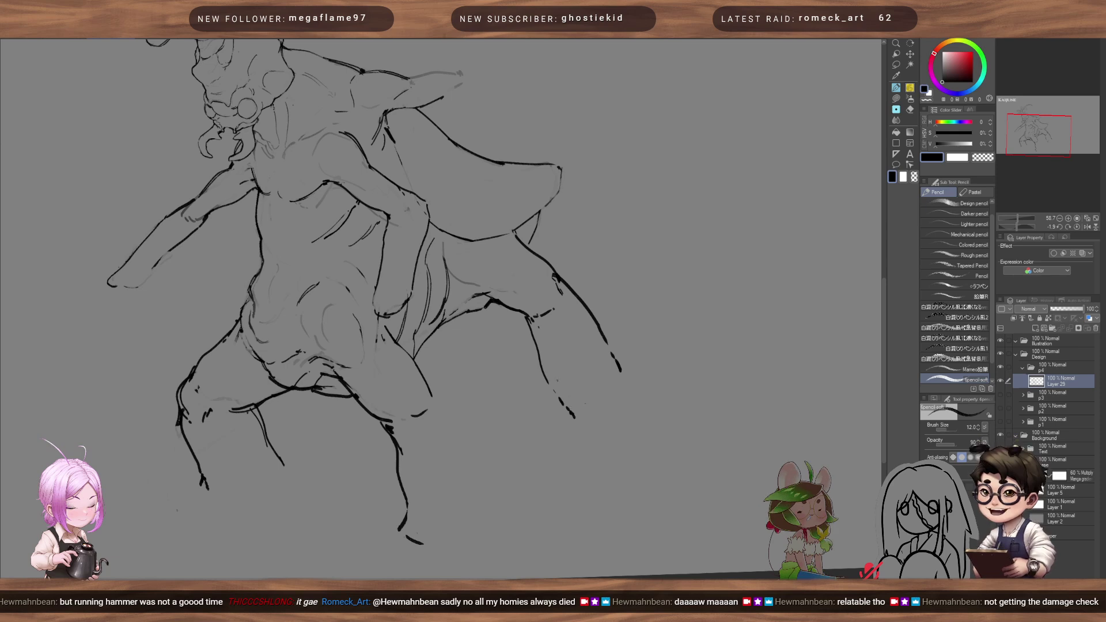
- Sketch a small angular leg outline between the near and hind legs with the dark pencil at brush size 10
{"action": "left_click_drag", "start_coordinate": [481, 387], "coordinate": [565, 407]}
{"action": "key", "text": "bracketleft"}
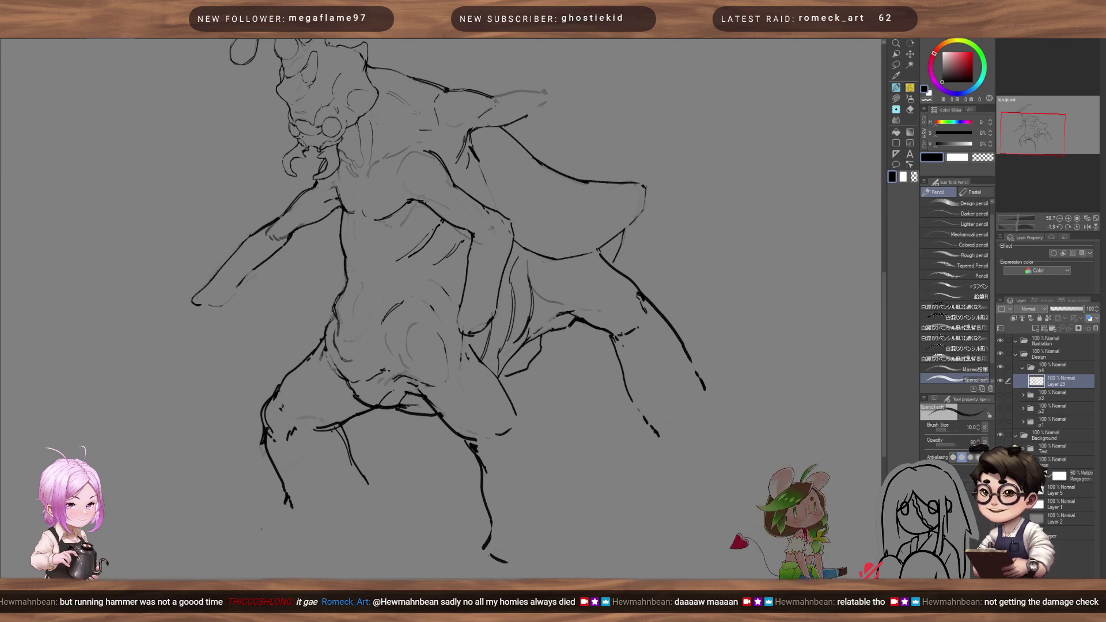
- Shape the far forearm's open end into a notched wrist with the dark pencil at brush sizes 7 to 10
{"action": "left_click_drag", "start_coordinate": [433, 309], "coordinate": [493, 390]}
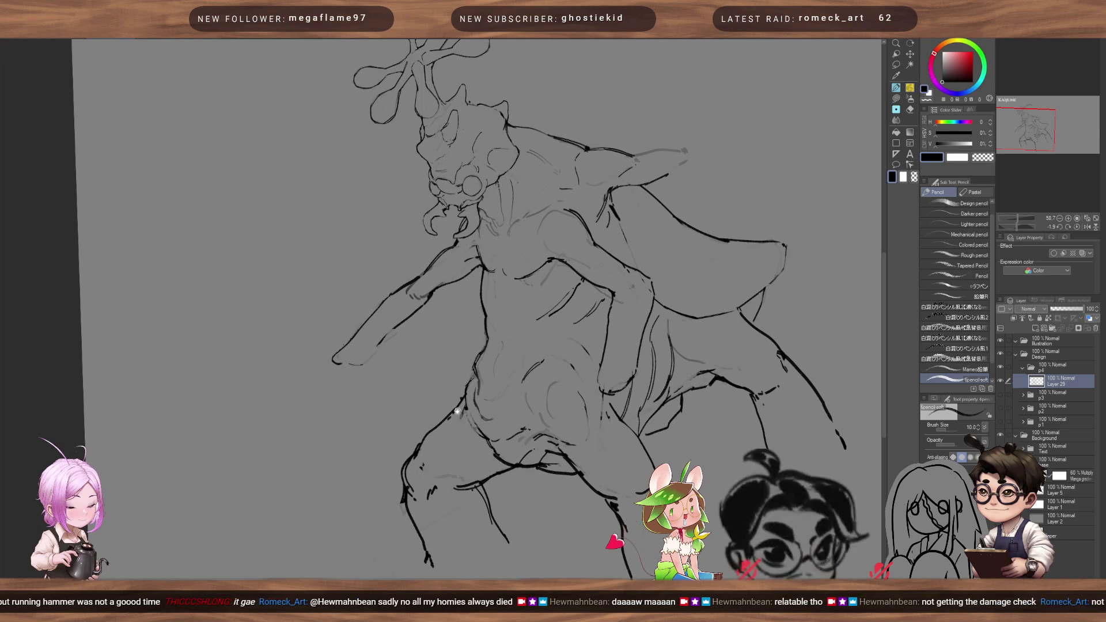
{"action": "left_click_drag", "start_coordinate": [457, 410], "coordinate": [482, 437]}
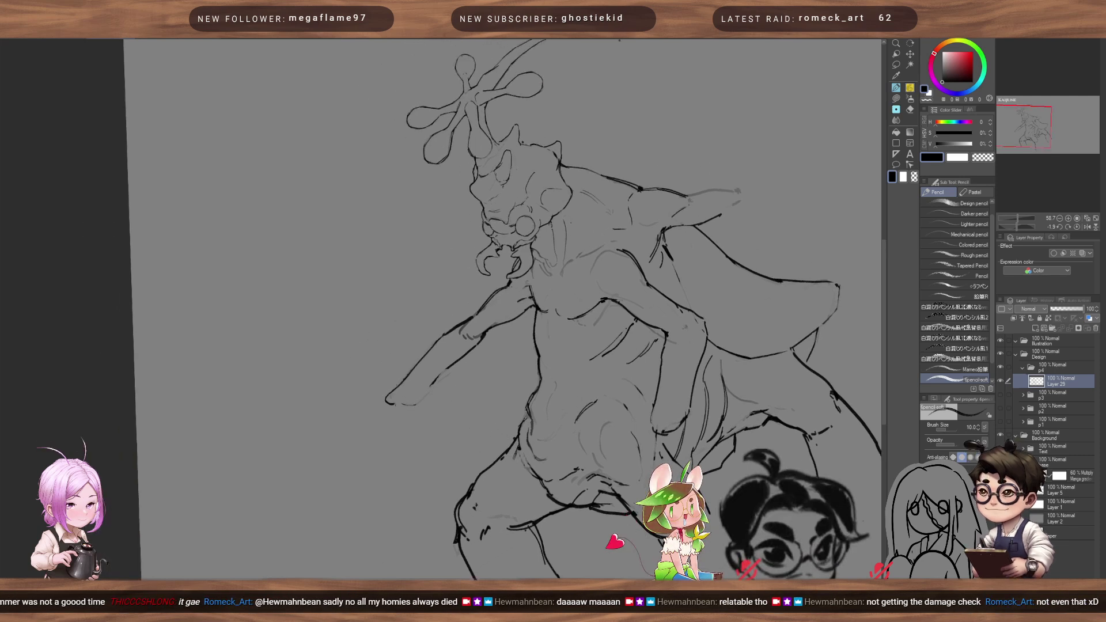
{"action": "key", "text": "bracketleft"}
{"action": "key", "text": "bracketleft"}
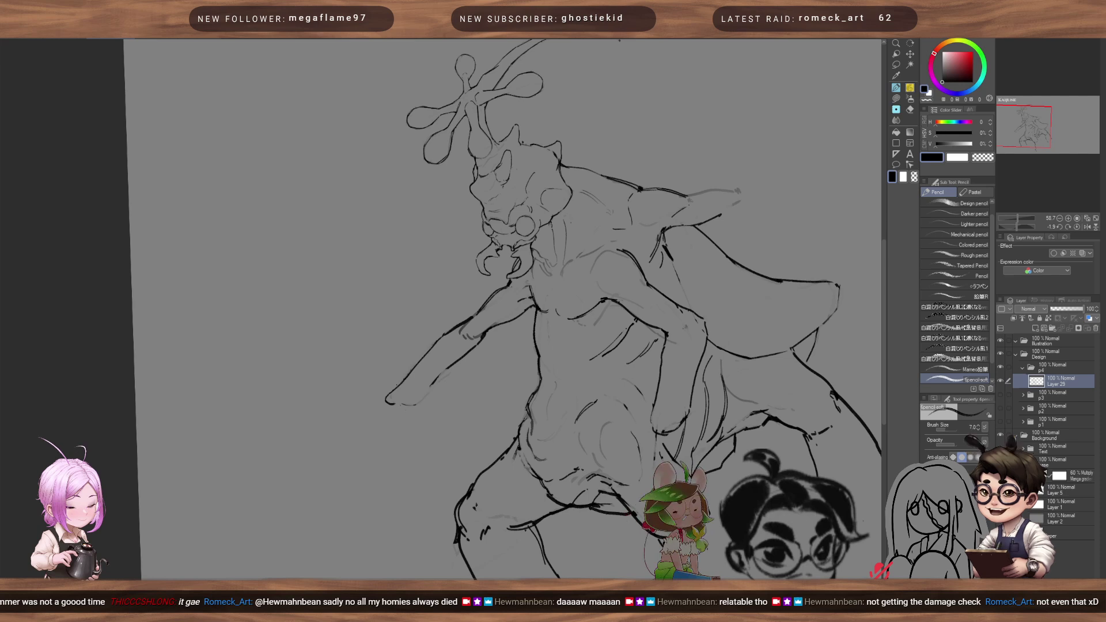
{"action": "key", "text": "bracketright"}
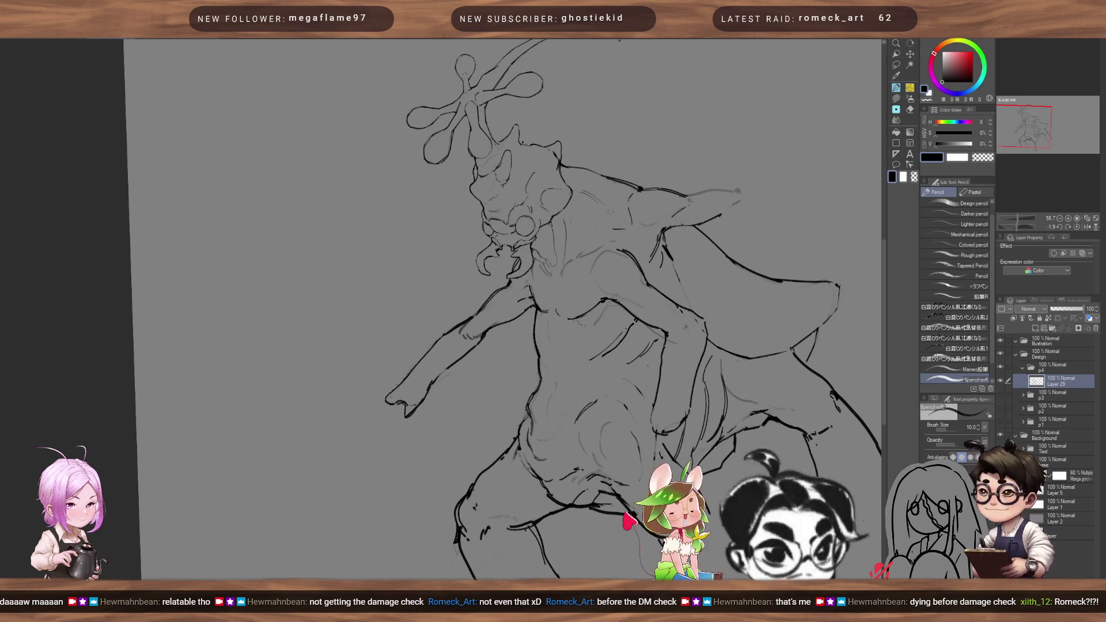
- Erase the near forearm's rounded end with the transparent pencil at brush size 100 and redraw it as a notched wrist in dark pencil
{"action": "mouse_move", "coordinate": [657, 421]}
{"action": "left_mouse_down"}
{"action": "mouse_move", "coordinate": [656, 435]}
{"action": "mouse_move", "coordinate": [671, 404]}
{"action": "mouse_move", "coordinate": [644, 338]}
{"action": "mouse_move", "coordinate": [649, 375]}
{"action": "left_mouse_up"}
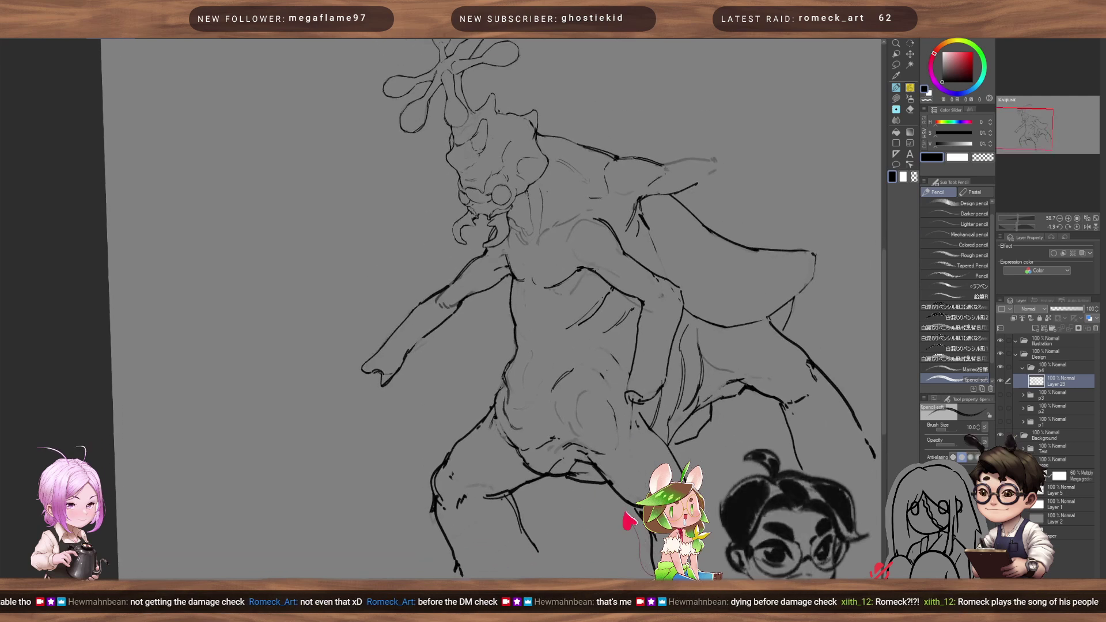
{"action": "key", "text": "c"}
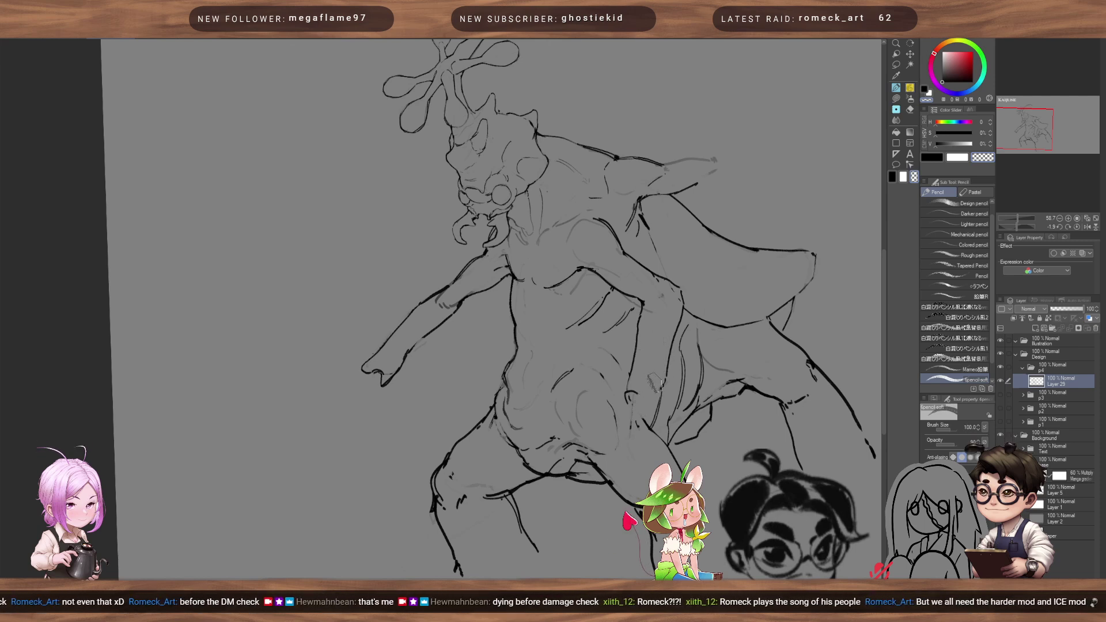
{"action": "key", "text": "c"}
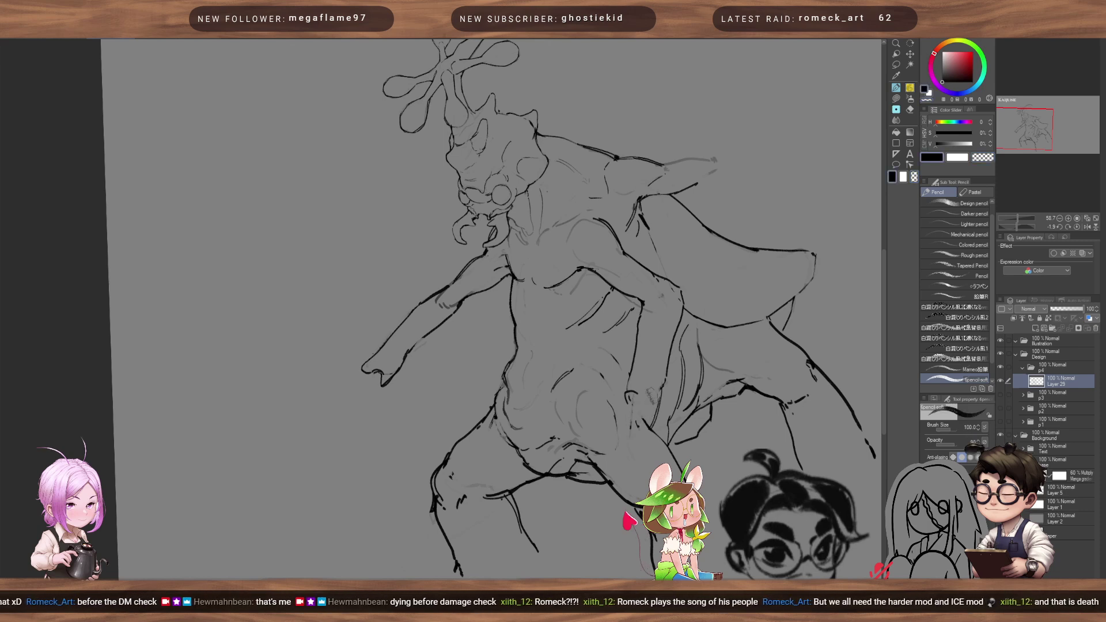
{"action": "key", "text": "bracketright"}
{"action": "key", "text": "bracketright"}
{"action": "key", "text": "bracketright"}
{"action": "mouse_move", "coordinate": [648, 426]}
{"action": "left_mouse_down"}
{"action": "mouse_move", "coordinate": [668, 370]}
{"action": "mouse_move", "coordinate": [662, 389]}
{"action": "left_mouse_up"}
{"action": "key", "text": "c"}
{"action": "key", "text": "bracketright"}
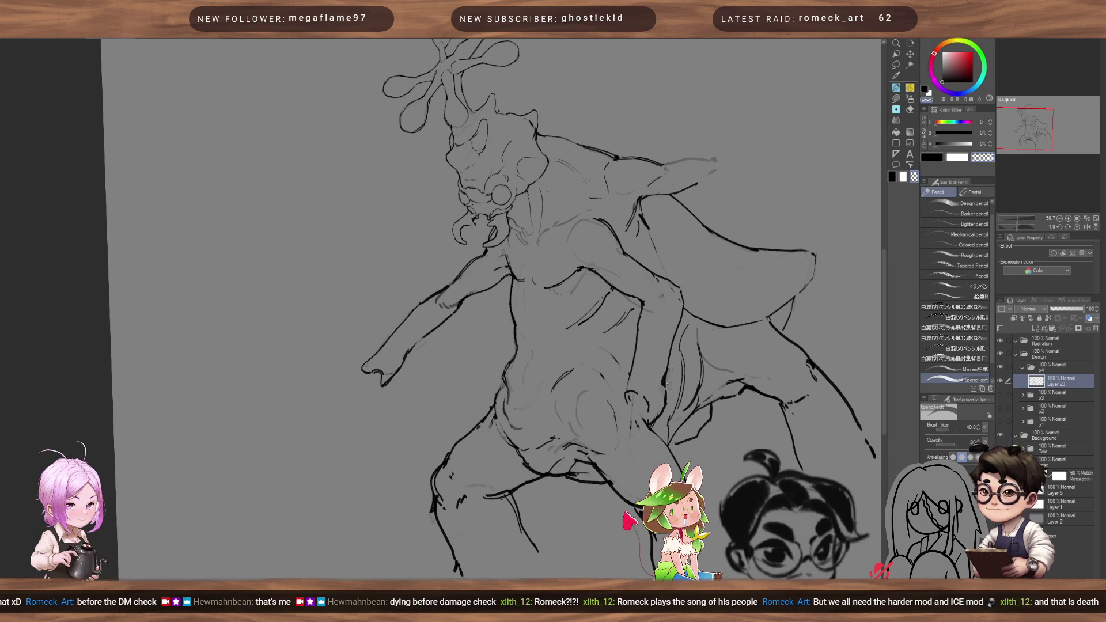
- Thin the near forearm's inner contour with the transparent pencil at brush size 25 and redraw it with the dark pencil
{"action": "left_click_drag", "start_coordinate": [665, 344], "coordinate": [668, 377]}
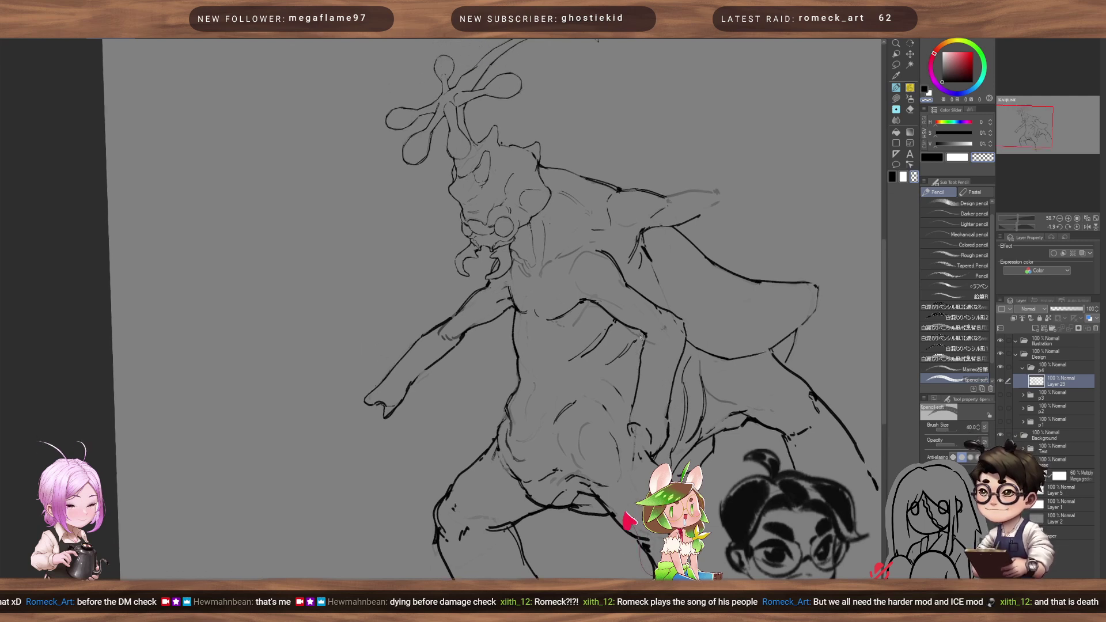
{"action": "key", "text": "bracketright"}
{"action": "key", "text": "bracketright"}
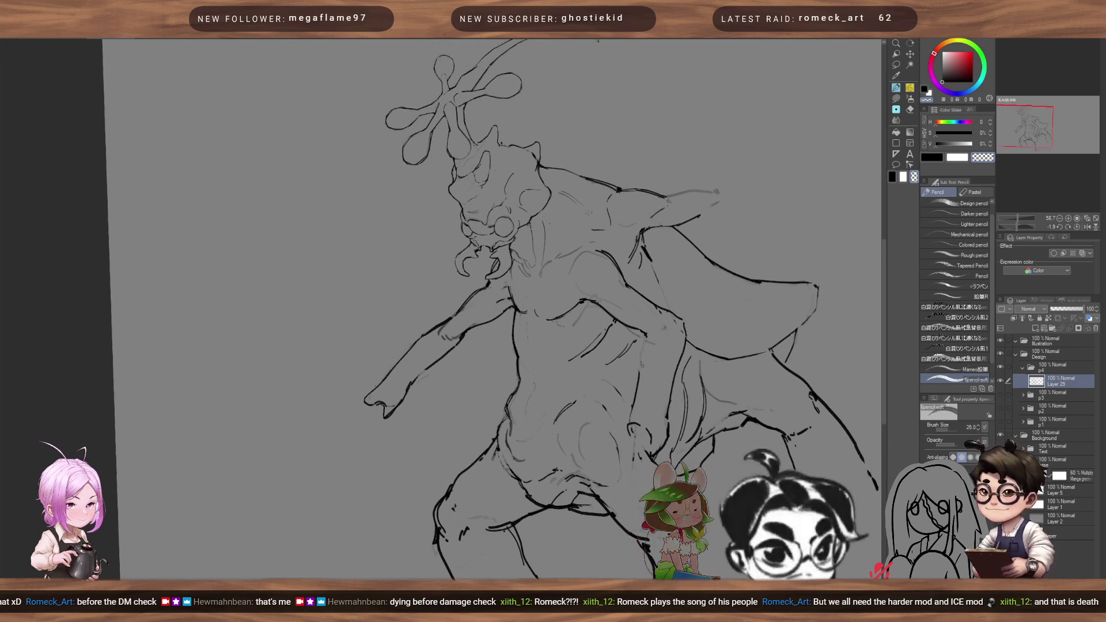
{"action": "key", "text": "c"}
{"action": "key", "text": "bracketleft"}
{"action": "key", "text": "bracketleft"}
{"action": "key", "text": "bracketleft"}
{"action": "key", "text": "bracketleft"}
{"action": "key", "text": "bracketleft"}
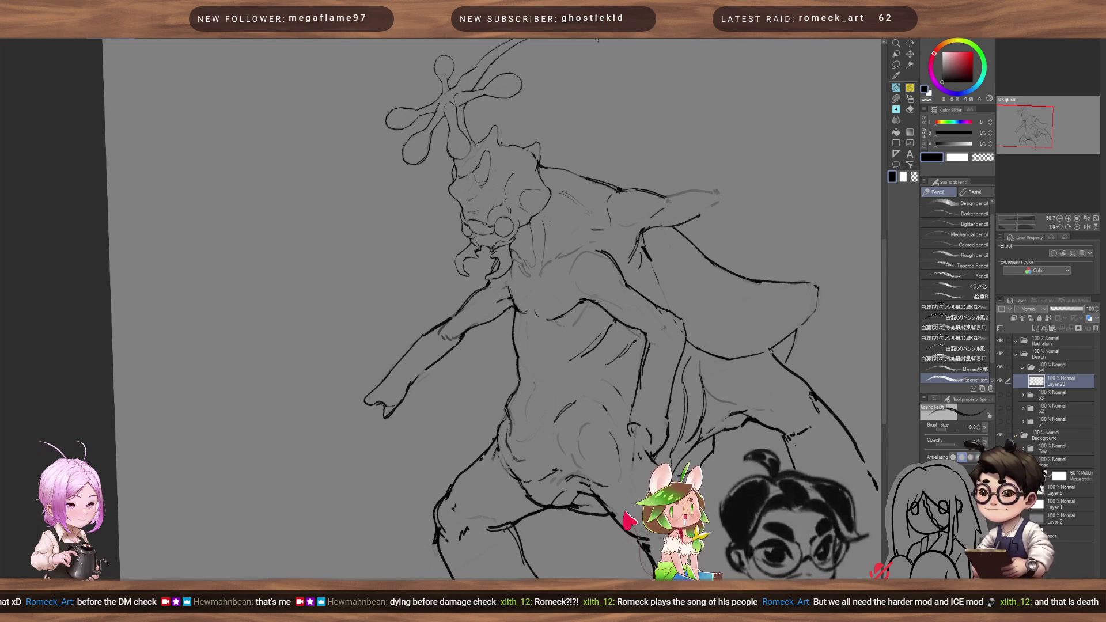
- Erase the near leg's front contour below the knee with the transparent pencil, starting at brush size 170
{"action": "mouse_move", "coordinate": [812, 261]}
{"action": "left_mouse_down"}
{"action": "mouse_move", "coordinate": [820, 336]}
{"action": "mouse_move", "coordinate": [763, 338]}
{"action": "mouse_move", "coordinate": [792, 339]}
{"action": "left_mouse_up"}
{"action": "scroll", "coordinate": [740, 382], "scroll_direction": "down", "scroll_amount": 8}
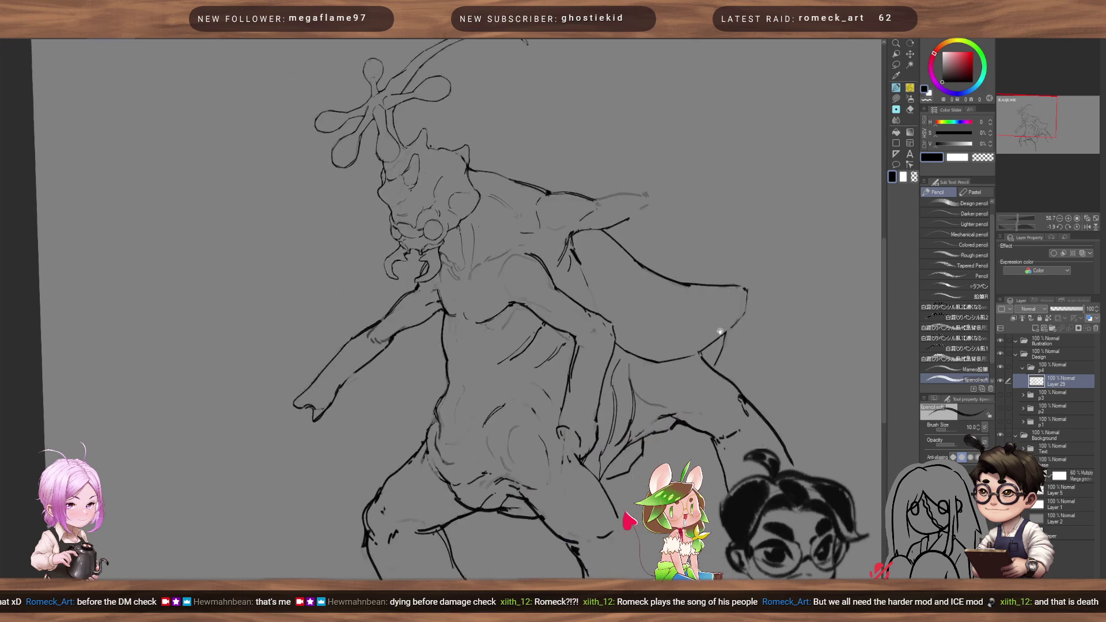
{"action": "key", "text": "c"}
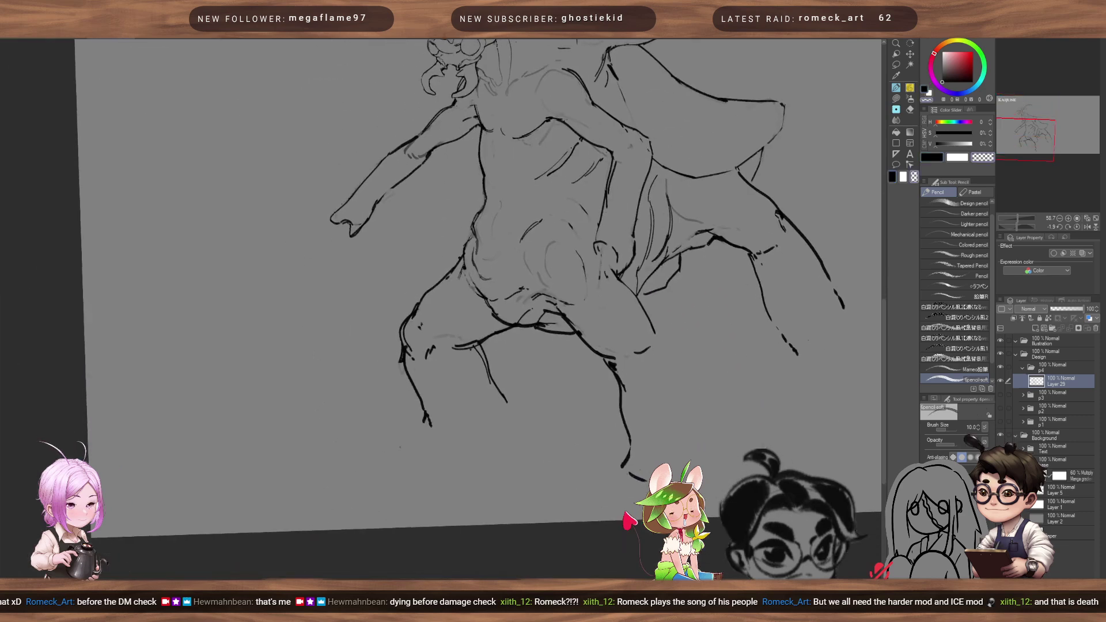
{"action": "left_click_drag", "start_coordinate": [622, 379], "coordinate": [638, 447]}
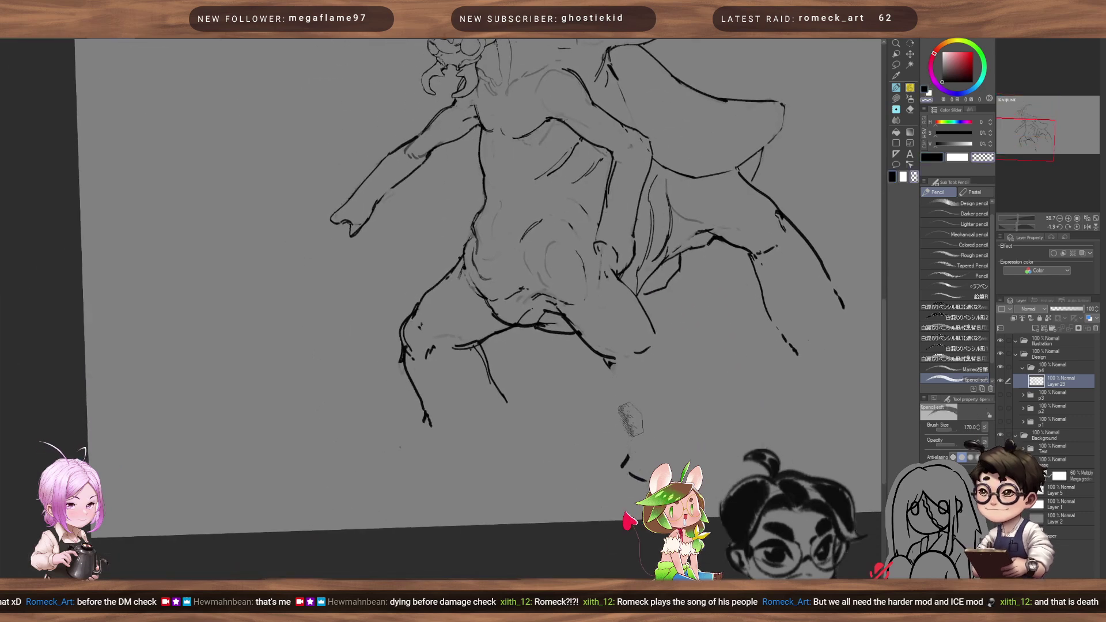
{"action": "key", "text": "bracketleft"}
{"action": "key", "text": "bracketleft"}
{"action": "key", "text": "bracketleft"}
{"action": "key", "text": "bracketleft"}
- Redraw the near leg's front contour from the knee to the ankle with the dark pencil at brush size 12
{"action": "key", "text": "c"}
{"action": "key", "text": "bracketleft"}
{"action": "key", "text": "bracketleft"}
{"action": "key", "text": "bracketleft"}
{"action": "key", "text": "bracketleft"}
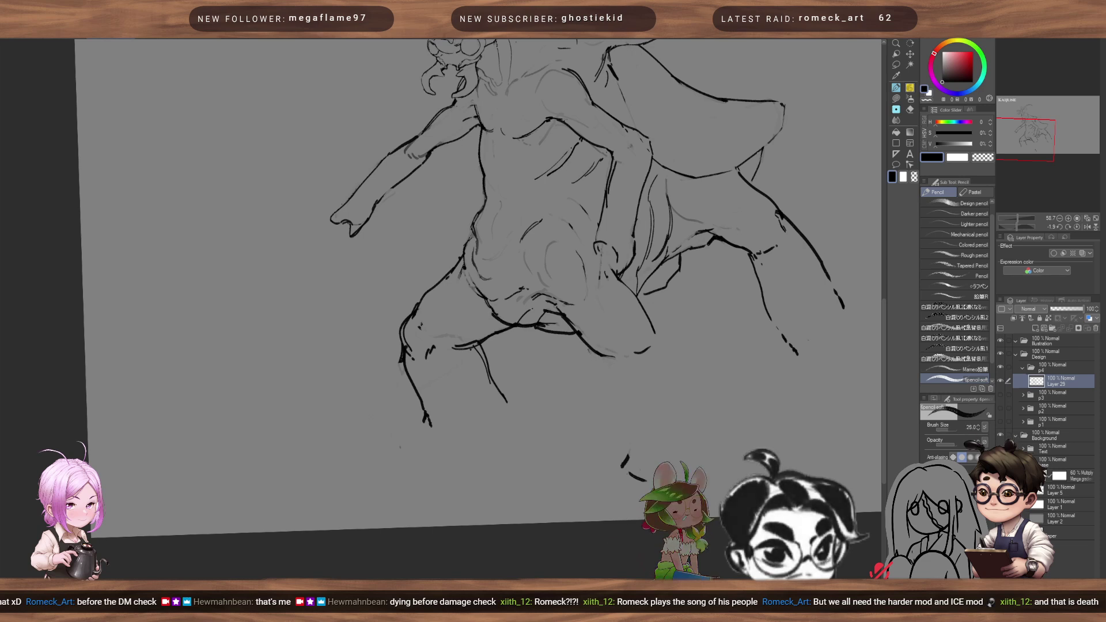
{"action": "key", "text": "bracketleft"}
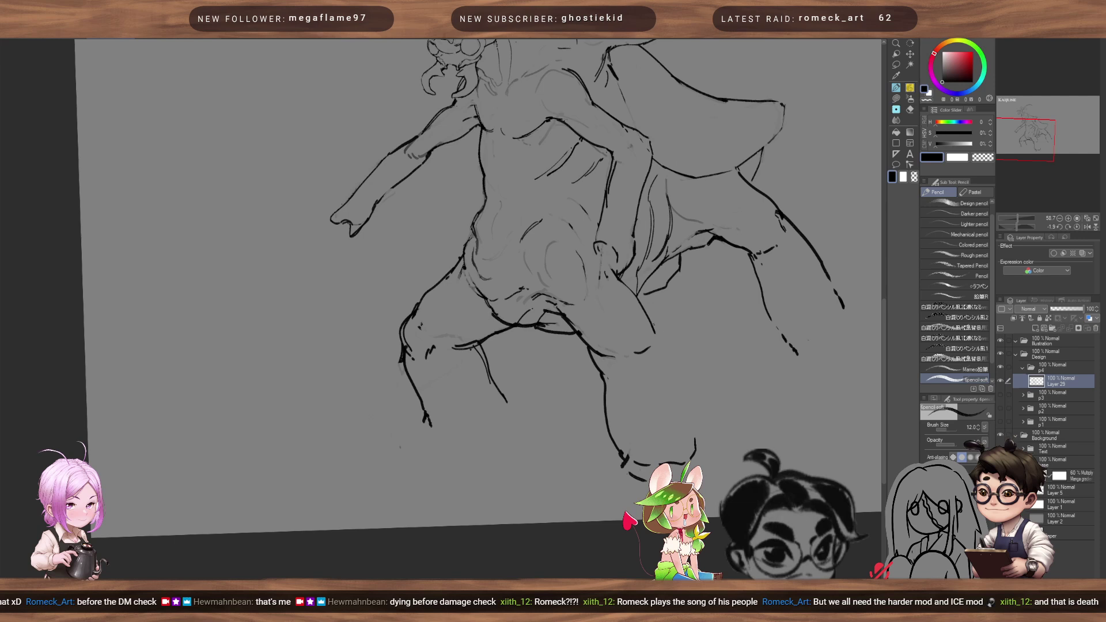
{"action": "key", "text": "bracketright"}
{"action": "left_click_drag", "start_coordinate": [651, 317], "coordinate": [669, 344]}
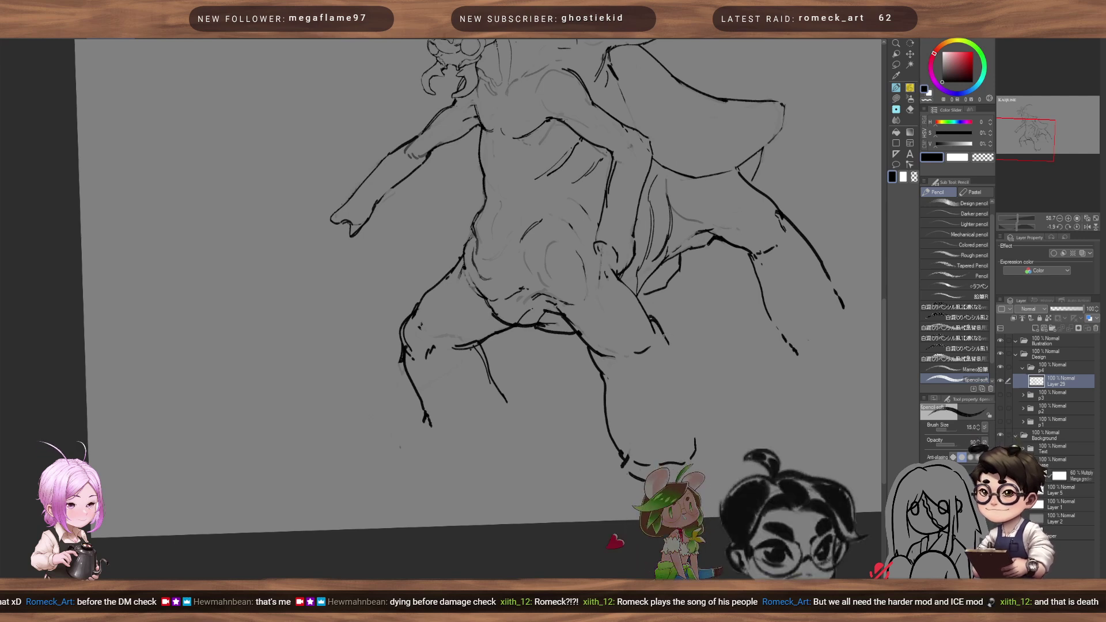
{"action": "key", "text": "ctrl+z"}
{"action": "key", "text": "bracketleft"}
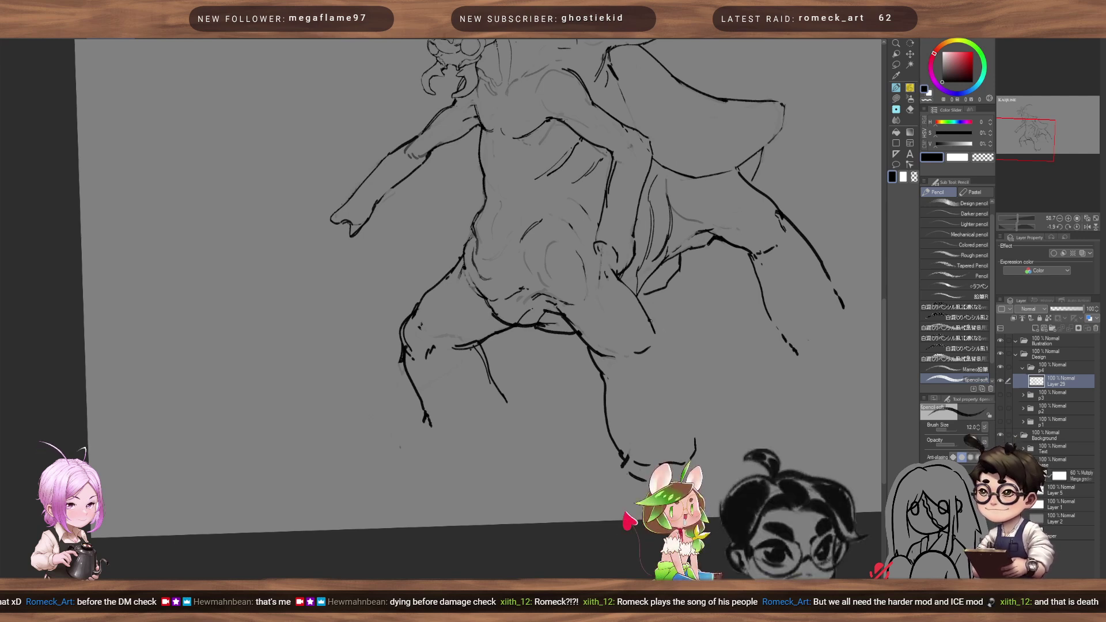
{"action": "key", "text": "ctrl+z"}
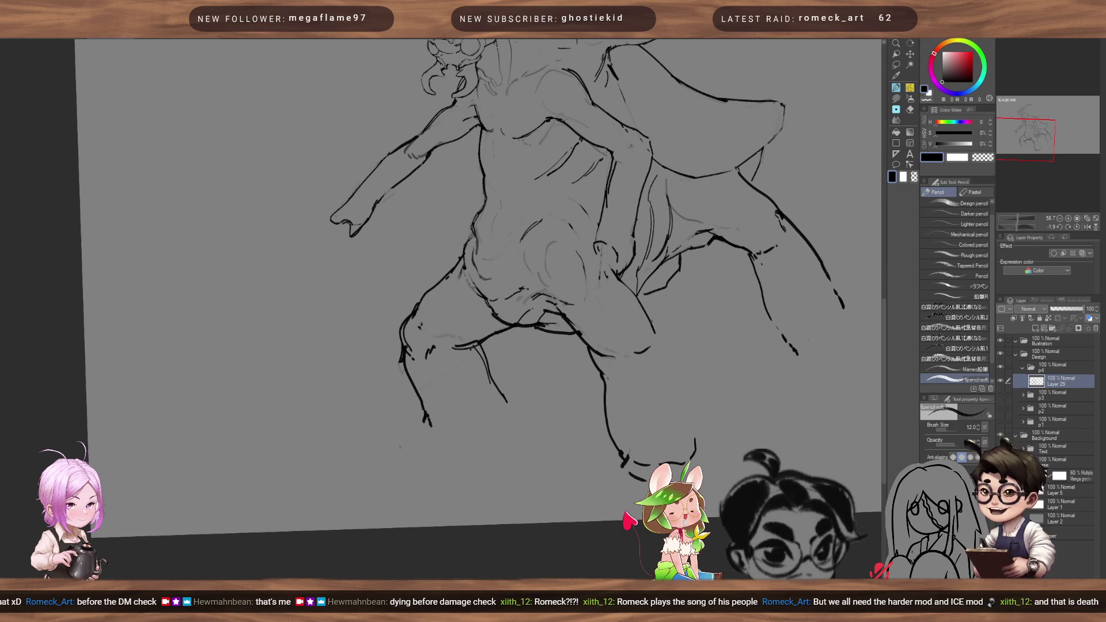
- Draw the near leg's rear contour from the knee toward the heel with the dark pencil at brush size 12
{"action": "left_click_drag", "start_coordinate": [651, 320], "coordinate": [679, 355]}
{"action": "key", "text": "ctrl+z"}
{"action": "key", "text": "ctrl+z"}
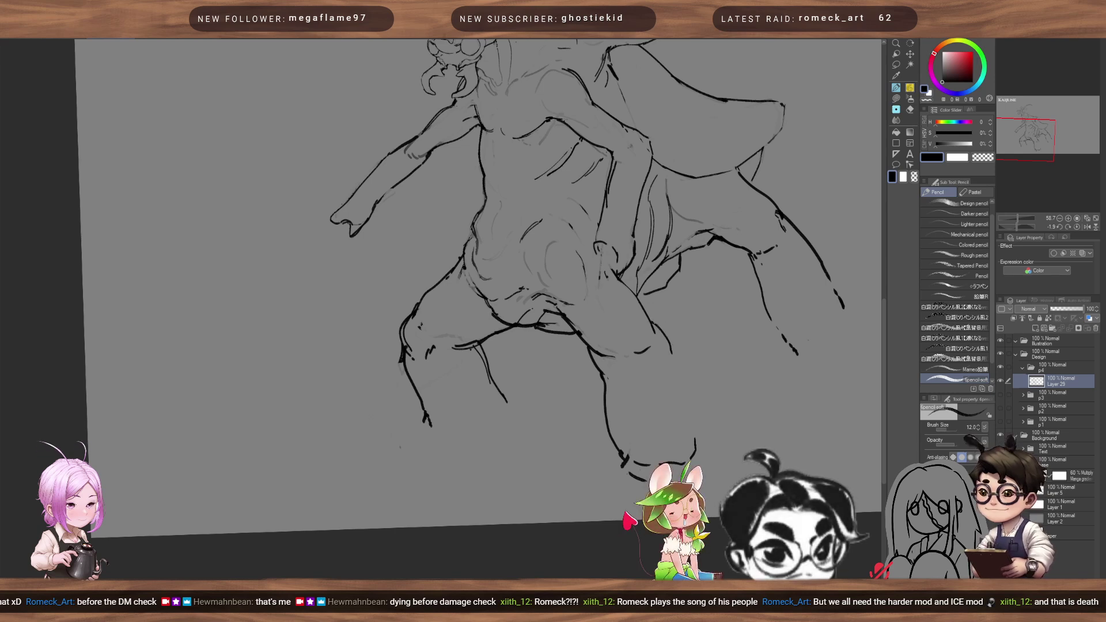
{"action": "left_click_drag", "start_coordinate": [652, 320], "coordinate": [711, 430]}
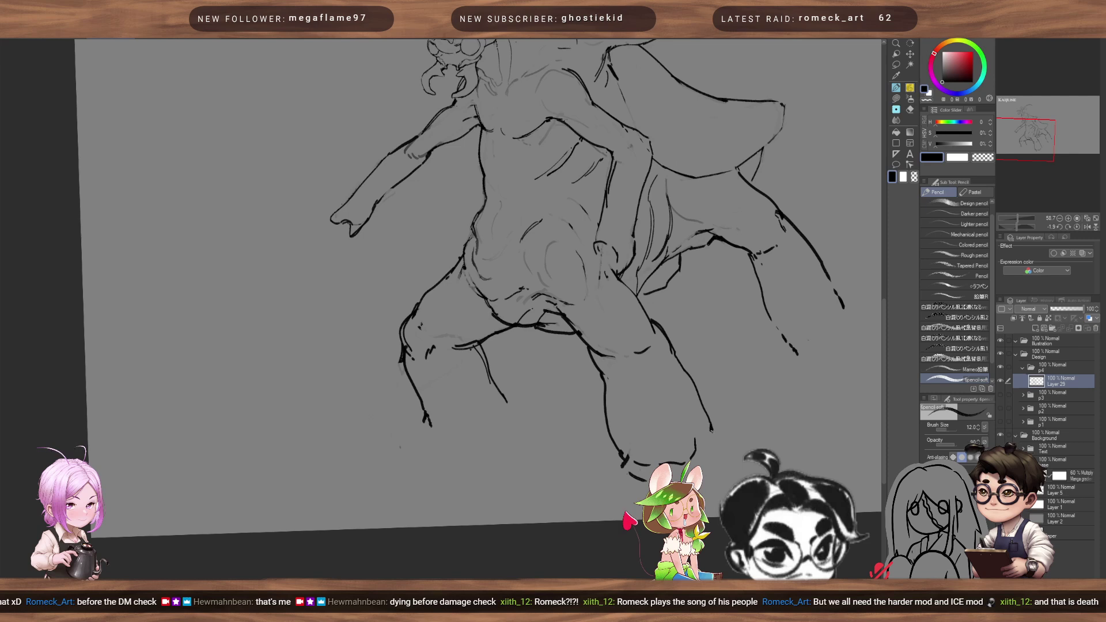
- Sketch a short curved sole line beneath the far leg with the dark pencil
{"action": "left_click_drag", "start_coordinate": [514, 384], "coordinate": [591, 387]}
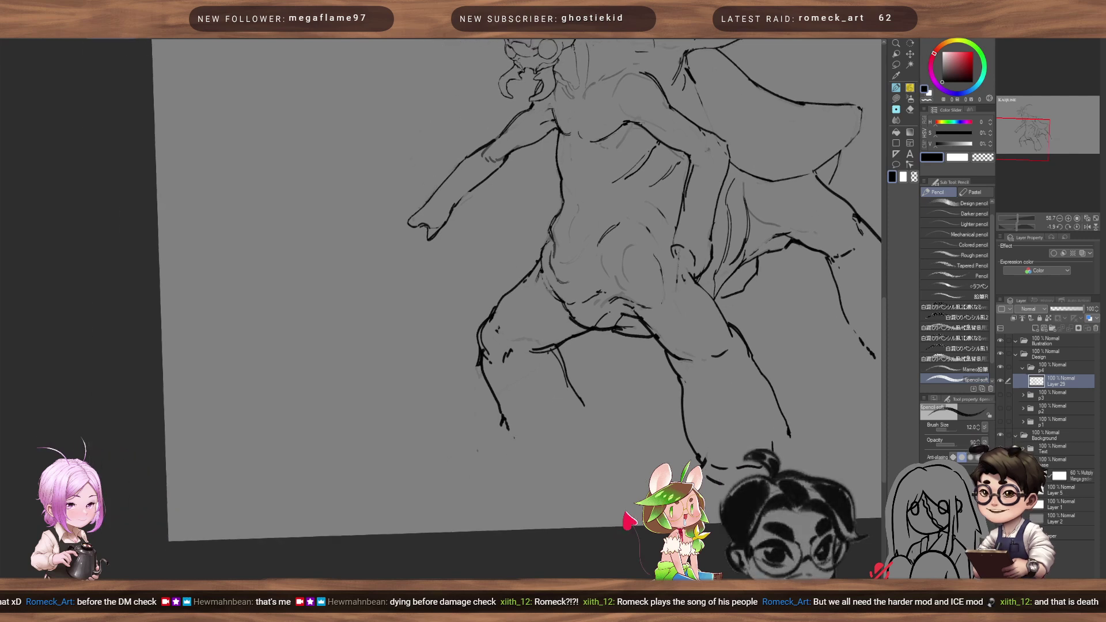
{"action": "key", "text": "bracketleft"}
{"action": "key", "text": "bracketleft"}
{"action": "left_click_drag", "start_coordinate": [512, 451], "coordinate": [554, 437]}
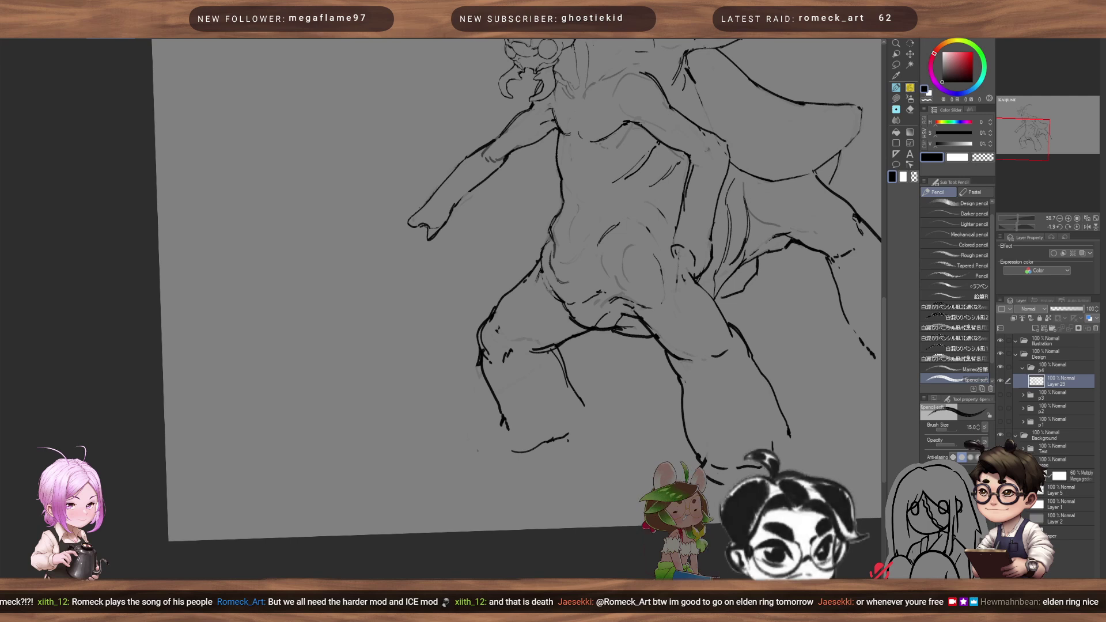
- Draw thin curved creases inside the far ankle and extend the shin's rear contour down to the heel
{"action": "mouse_move", "coordinate": [551, 432]}
{"action": "left_mouse_down"}
{"action": "mouse_move", "coordinate": [565, 399]}
{"action": "mouse_move", "coordinate": [557, 395]}
{"action": "left_mouse_up"}
{"action": "key", "text": "ctrl+z"}
{"action": "key", "text": "bracketleft"}
{"action": "key", "text": "bracketleft"}
{"action": "key", "text": "bracketleft"}
{"action": "key", "text": "bracketleft"}
{"action": "key", "text": "bracketleft"}
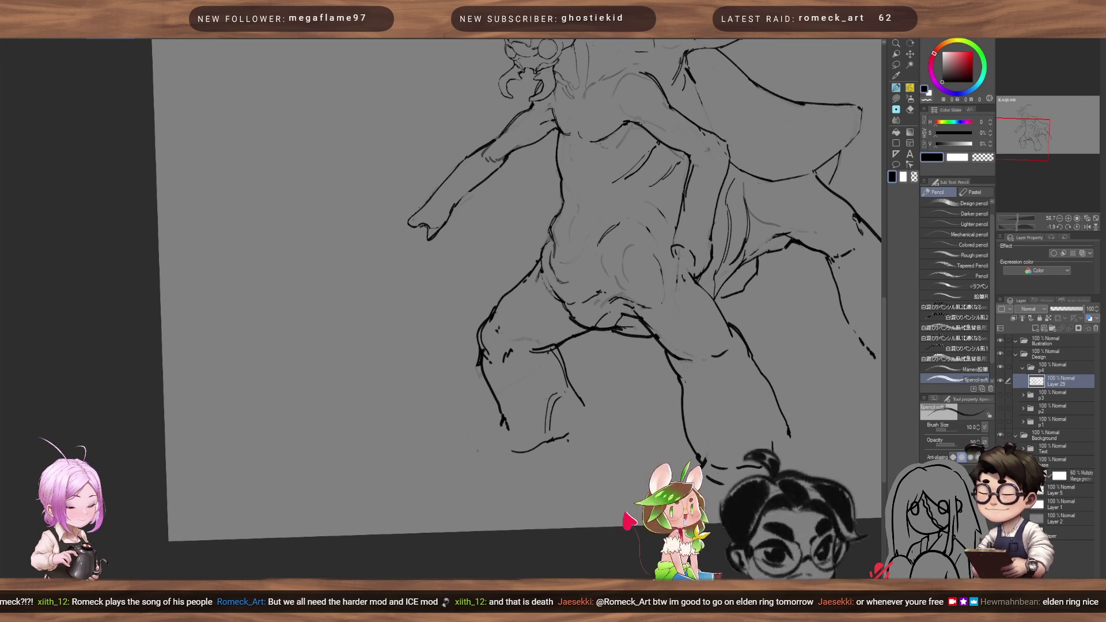
{"action": "key", "text": "bracketright"}
{"action": "key", "text": "bracketright"}
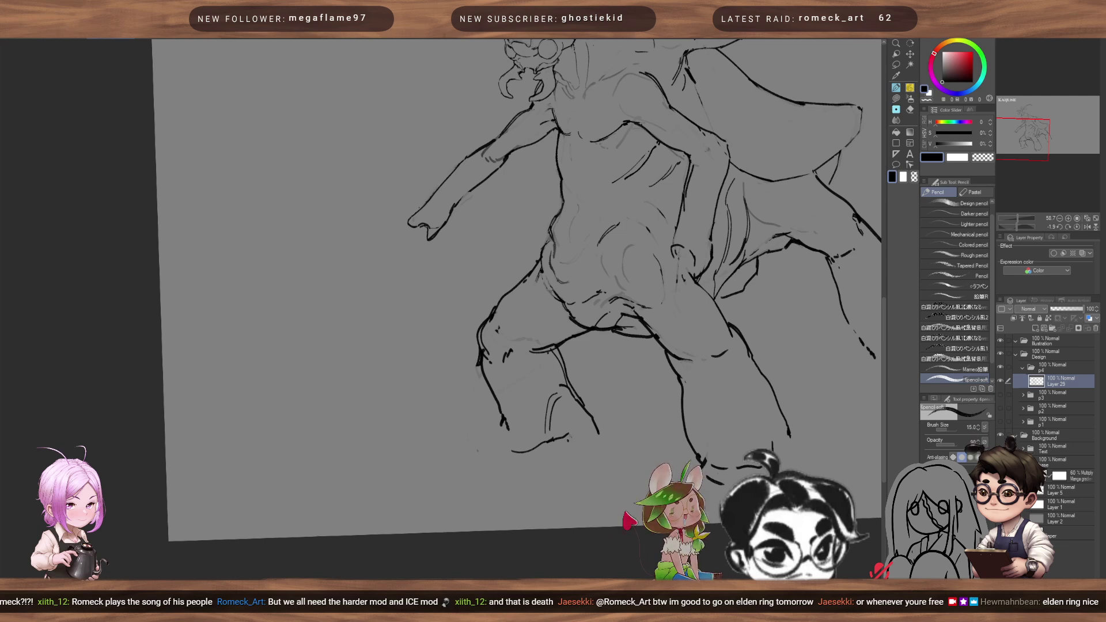
- Erase the lower end of the far shin's front contour and trim the sole line with the transparent pencil at brush size 70
{"action": "mouse_move", "coordinate": [556, 439]}
{"action": "left_mouse_down"}
{"action": "mouse_move", "coordinate": [569, 441]}
{"action": "mouse_move", "coordinate": [502, 404]}
{"action": "mouse_move", "coordinate": [498, 425]}
{"action": "left_mouse_up"}
{"action": "key", "text": "c"}
{"action": "key", "text": "bracketright"}
{"action": "key", "text": "bracketright"}
{"action": "key", "text": "bracketright"}
{"action": "key", "text": "bracketright"}
{"action": "key", "text": "bracketright"}
{"action": "key", "text": "bracketright"}
{"action": "key", "text": "bracketright"}
{"action": "key", "text": "bracketright"}
{"action": "key", "text": "bracketright"}
{"action": "left_click_drag", "start_coordinate": [560, 445], "coordinate": [573, 444]}
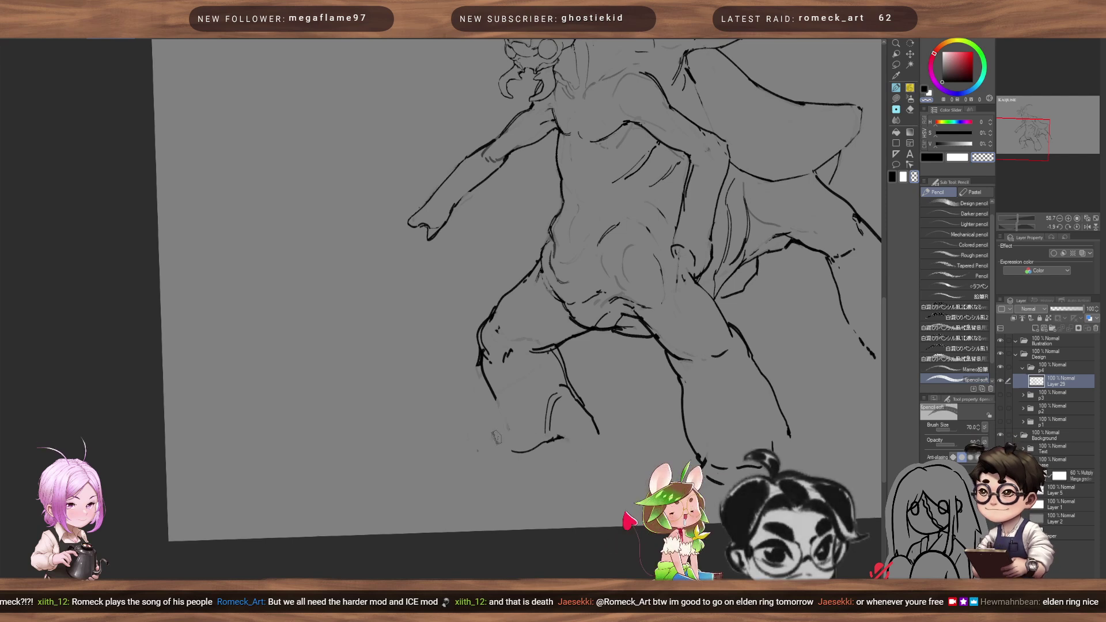
- Redraw the far shin's front contour flaring outward into the foot with the dark pencil at brush size 15
{"action": "key", "text": "c"}
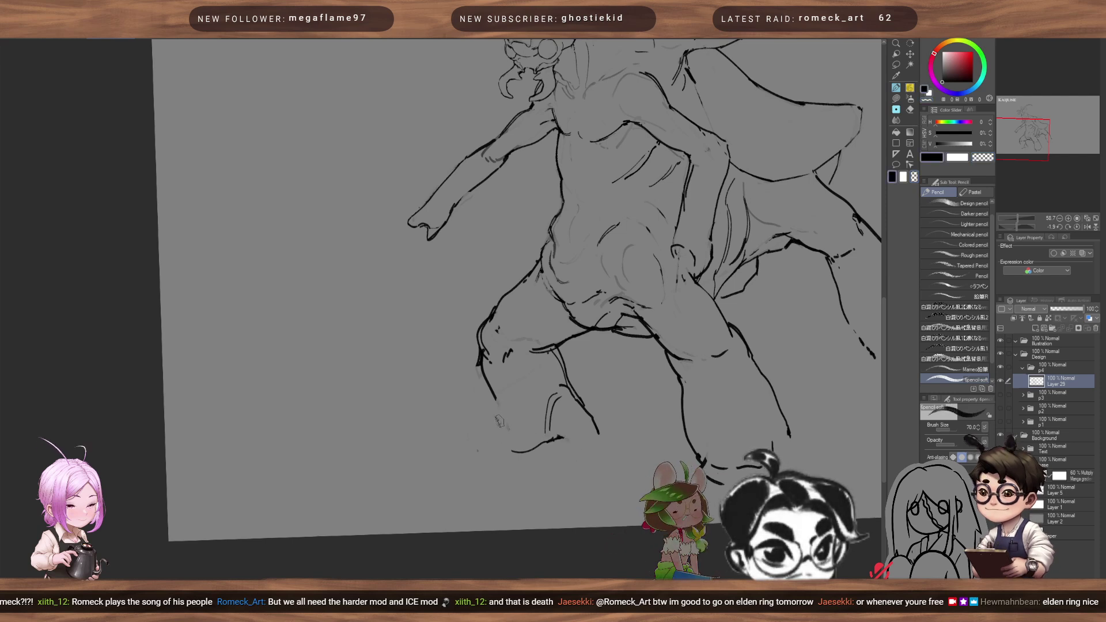
{"action": "key", "text": "bracketleft"}
{"action": "key", "text": "bracketleft"}
{"action": "key", "text": "bracketleft"}
{"action": "key", "text": "bracketleft"}
{"action": "key", "text": "bracketleft"}
{"action": "mouse_move", "coordinate": [491, 389]}
{"action": "left_mouse_down"}
{"action": "mouse_move", "coordinate": [494, 415]}
{"action": "mouse_move", "coordinate": [466, 441]}
{"action": "mouse_move", "coordinate": [472, 459]}
{"action": "left_mouse_up"}
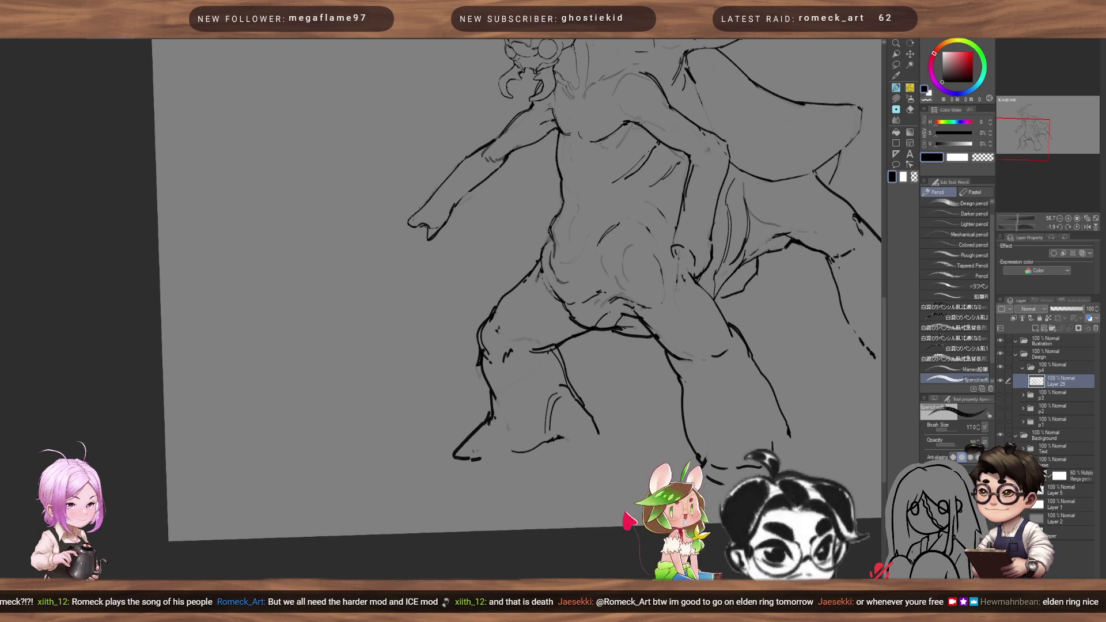
{"action": "key", "text": "ctrl+z"}
{"action": "key", "text": "bracketleft"}
{"action": "key", "text": "bracketleft"}
{"action": "left_click_drag", "start_coordinate": [488, 417], "coordinate": [462, 447]}
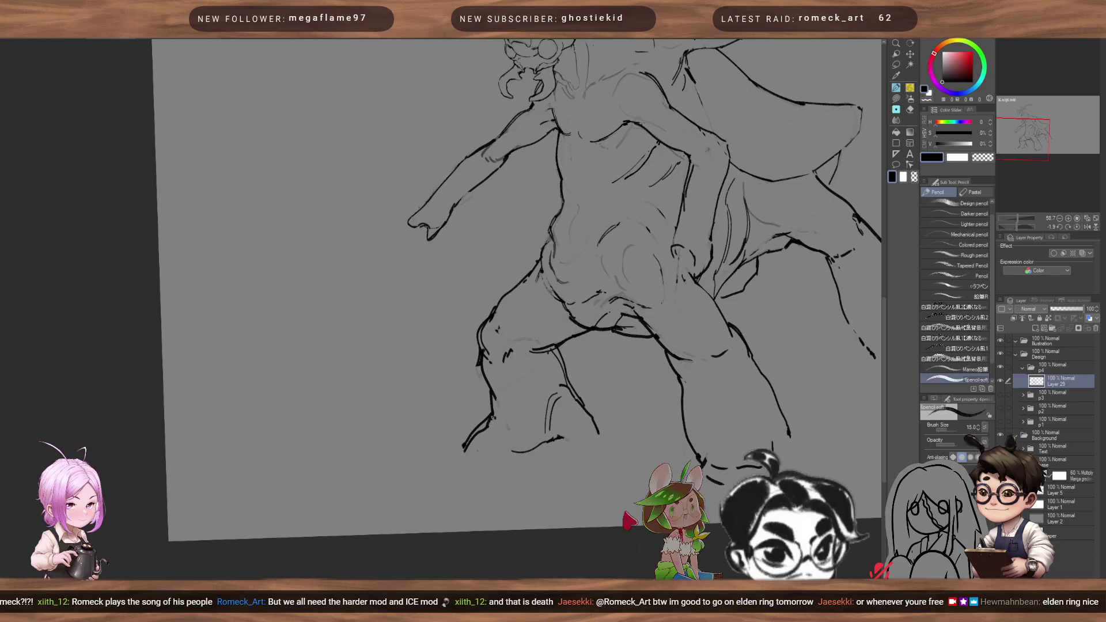
- Outline the far foot's blunt front toe in dark pencil, cleaning its edges with the transparent pencil
{"action": "key", "text": "c"}
{"action": "key", "text": "bracketright"}
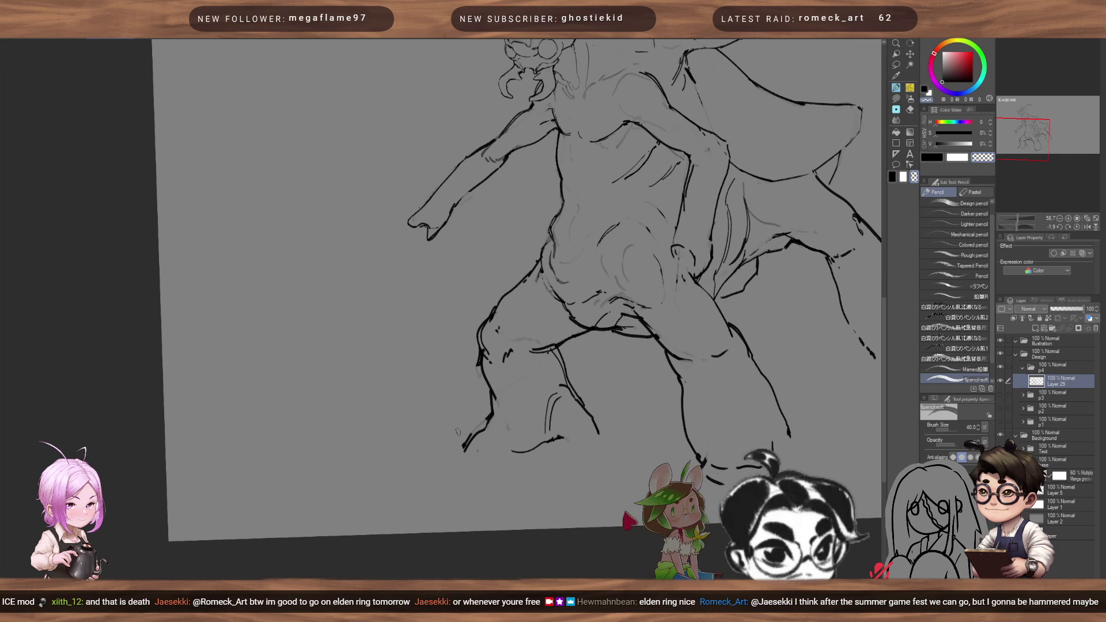
{"action": "key", "text": "c"}
{"action": "key", "text": "["}
{"action": "mouse_move", "coordinate": [466, 446]}
{"action": "left_mouse_down"}
{"action": "mouse_move", "coordinate": [465, 469]}
{"action": "mouse_move", "coordinate": [497, 450]}
{"action": "left_mouse_up"}
{"action": "key", "text": "bracketright"}
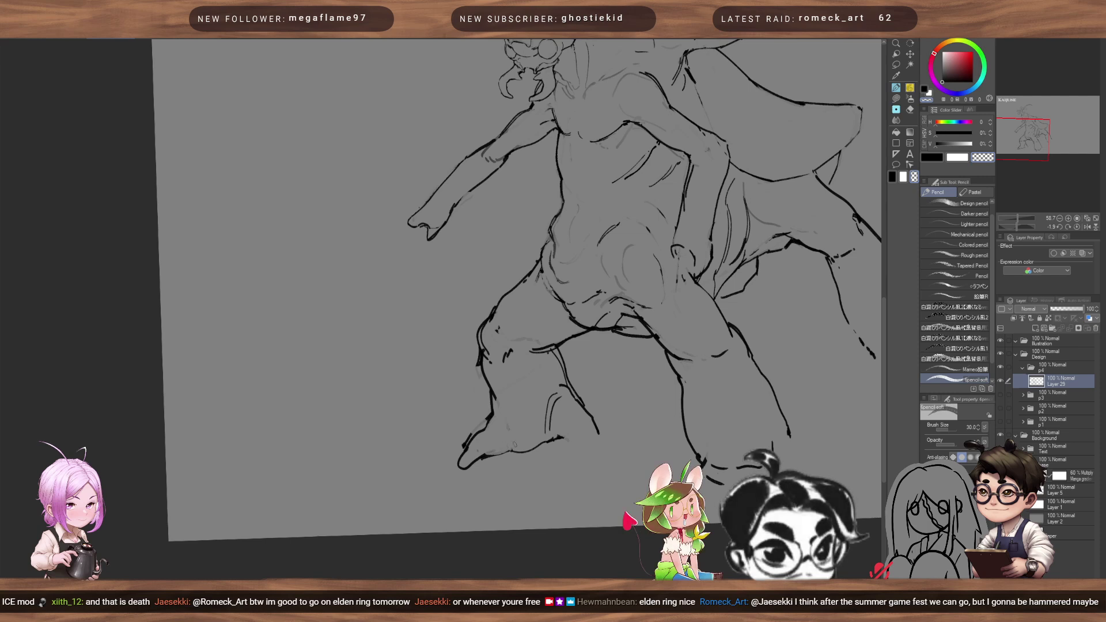
{"action": "key", "text": "bracketright"}
{"action": "key", "text": "bracketright"}
{"action": "key", "text": "bracketright"}
{"action": "key", "text": "bracketright"}
- Draw a pointed middle toe on the far foot, refining its edges with the transparent pencil
{"action": "key", "text": "bracketleft"}
{"action": "key", "text": "bracketleft"}
{"action": "key", "text": "bracketleft"}
{"action": "mouse_move", "coordinate": [505, 448]}
{"action": "left_mouse_down"}
{"action": "mouse_move", "coordinate": [508, 479]}
{"action": "mouse_move", "coordinate": [540, 445]}
{"action": "left_mouse_up"}
{"action": "key", "text": "bracketright"}
{"action": "key", "text": "bracketright"}
{"action": "key", "text": "bracketright"}
{"action": "key", "text": "bracketright"}
{"action": "key", "text": "bracketright"}
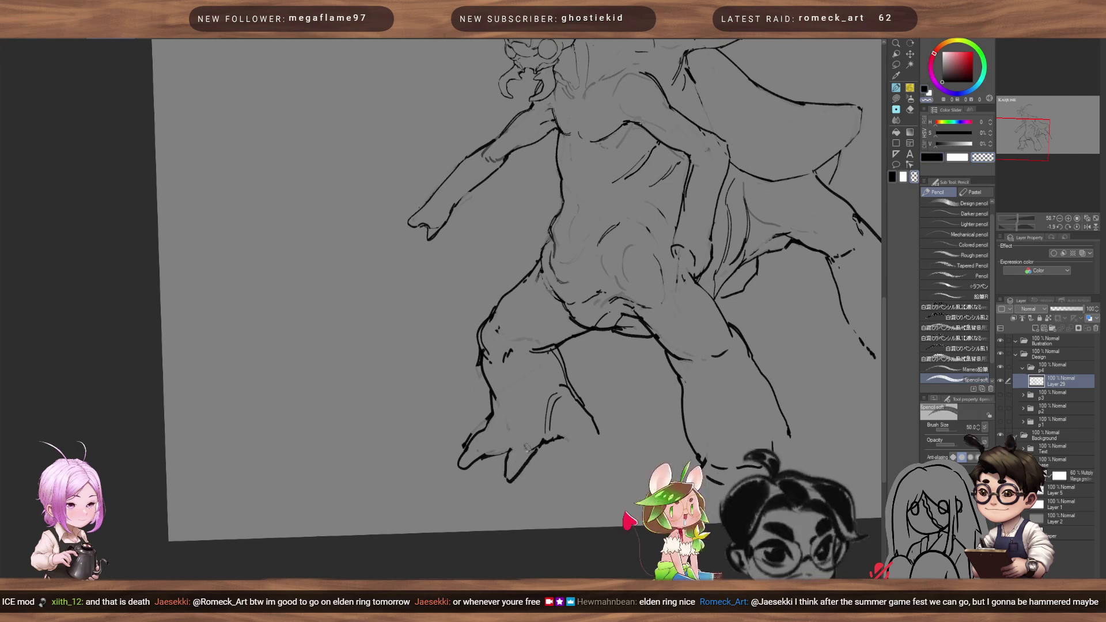
- Add arched knuckle lines above the far foot's toes and a small outer toe with the dark pencil at brush sizes 7 to 10
{"action": "key", "text": "bracketleft"}
{"action": "key", "text": "bracketleft"}
{"action": "key", "text": "bracketleft"}
{"action": "key", "text": "bracketleft"}
{"action": "key", "text": "bracketleft"}
{"action": "key", "text": "bracketleft"}
{"action": "key", "text": "bracketleft"}
{"action": "key", "text": "bracketleft"}
{"action": "key", "text": "bracketleft"}
{"action": "key", "text": "bracketleft"}
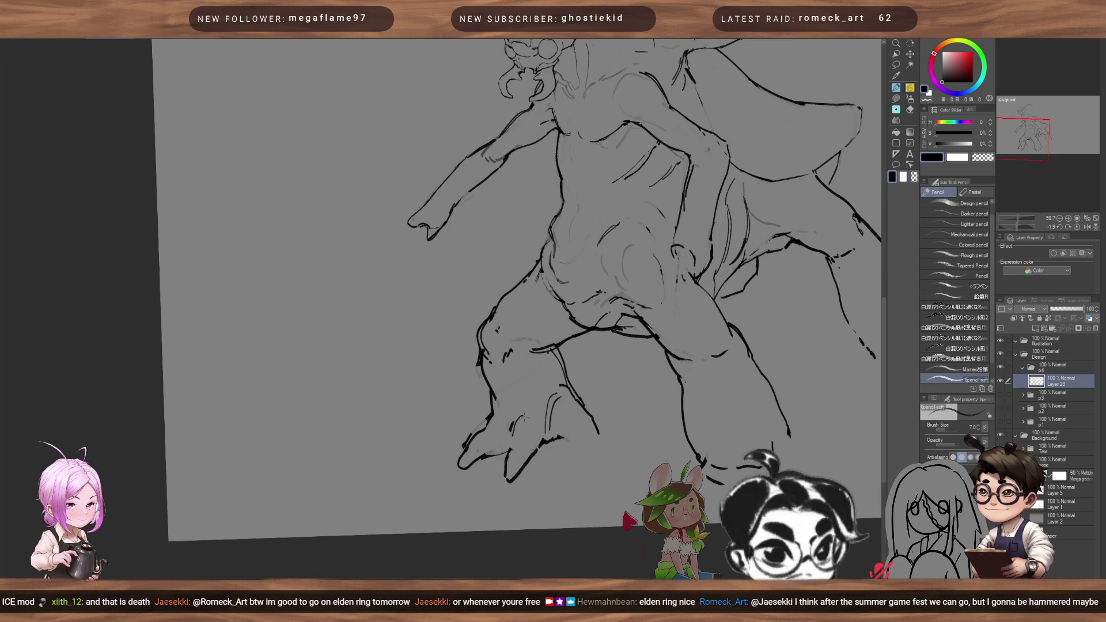
{"action": "key", "text": "bracketright"}
{"action": "key", "text": "bracketright"}
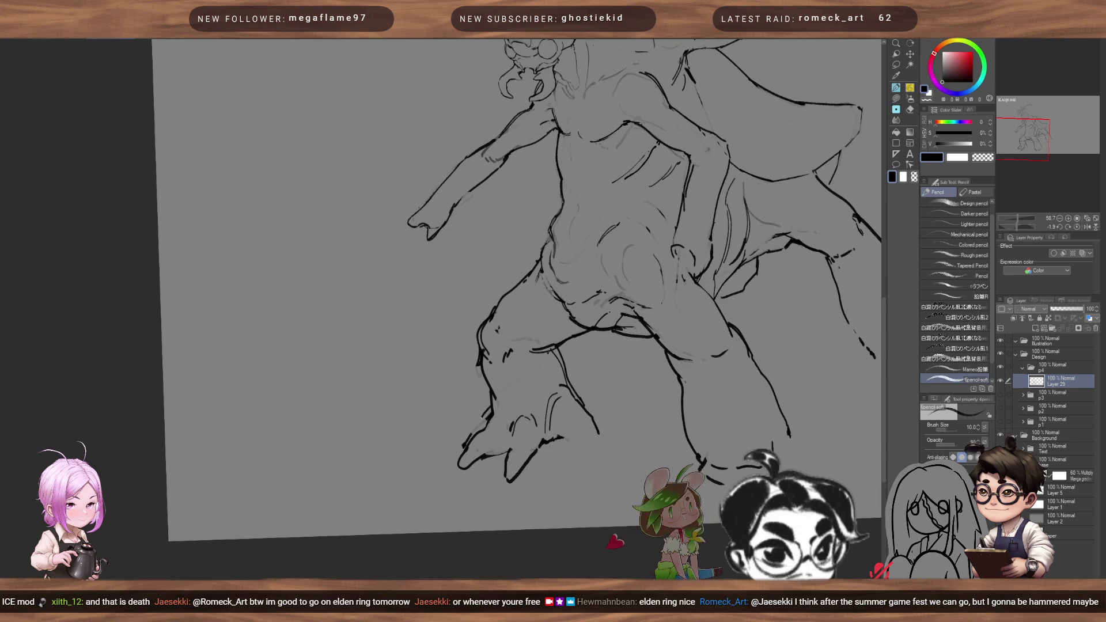
{"action": "left_click_drag", "start_coordinate": [463, 432], "coordinate": [469, 435]}
- Close the far foot's heel side into a pointed rear toe with the dark pencil at brush size 12
{"action": "left_click_drag", "start_coordinate": [530, 420], "coordinate": [437, 415]}
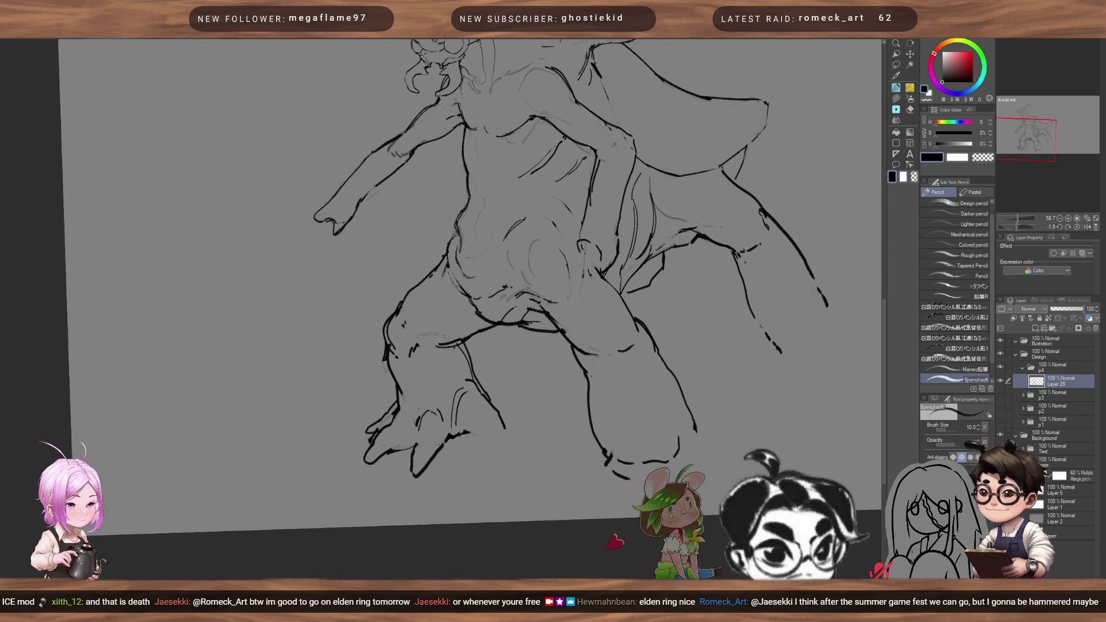
{"action": "scroll", "coordinate": [388, 406], "scroll_direction": "down", "scroll_amount": 9}
{"action": "scroll", "coordinate": [378, 404], "scroll_direction": "up", "scroll_amount": 6}
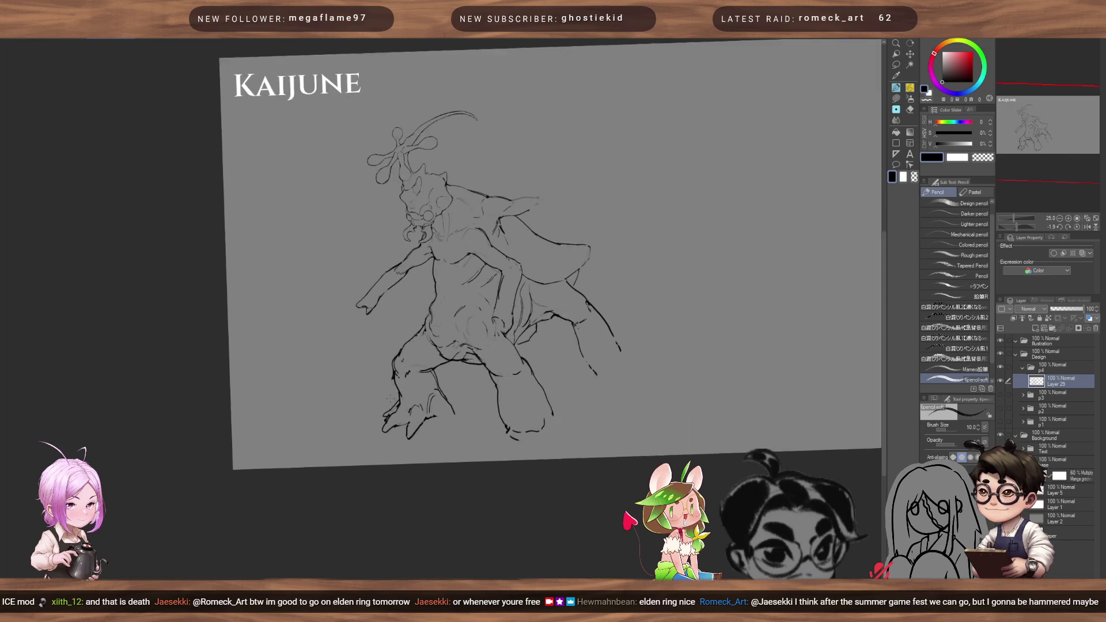
{"action": "scroll", "coordinate": [377, 404], "scroll_direction": "up", "scroll_amount": 3}
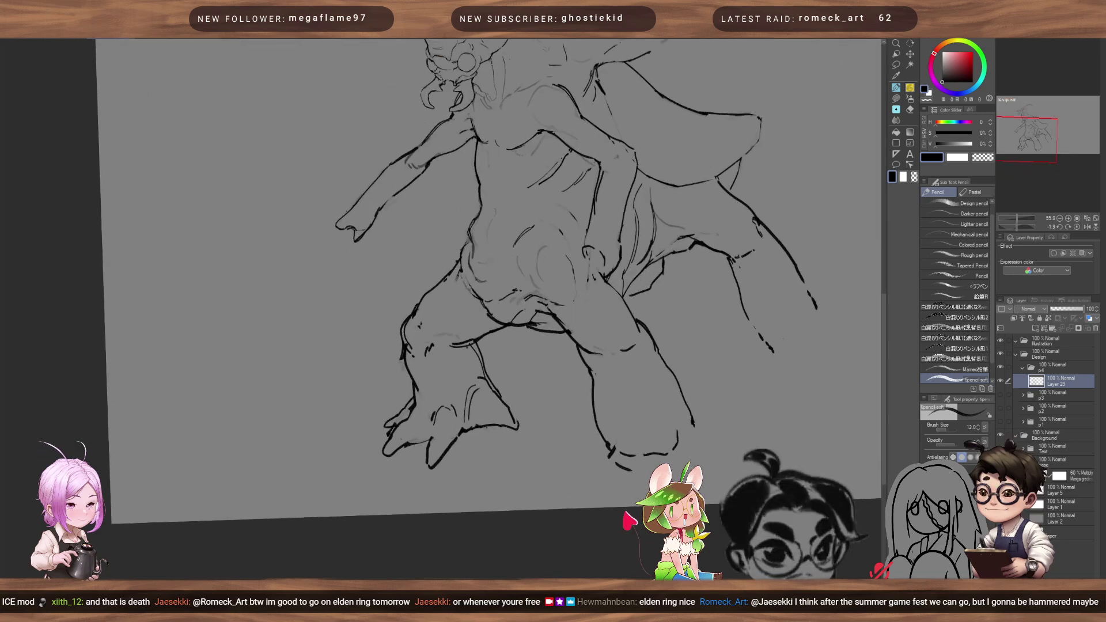
- Draw a pointed front toe on the near foot in dark pencil and trim its tip with the transparent pencil at brush size 40
{"action": "mouse_move", "coordinate": [584, 391]}
{"action": "left_mouse_down"}
{"action": "mouse_move", "coordinate": [534, 292]}
{"action": "mouse_move", "coordinate": [542, 346]}
{"action": "mouse_move", "coordinate": [518, 377]}
{"action": "mouse_move", "coordinate": [566, 361]}
{"action": "mouse_move", "coordinate": [551, 334]}
{"action": "left_mouse_up"}
{"action": "key", "text": "]"}
{"action": "key", "text": "c"}
{"action": "key", "text": "]"}
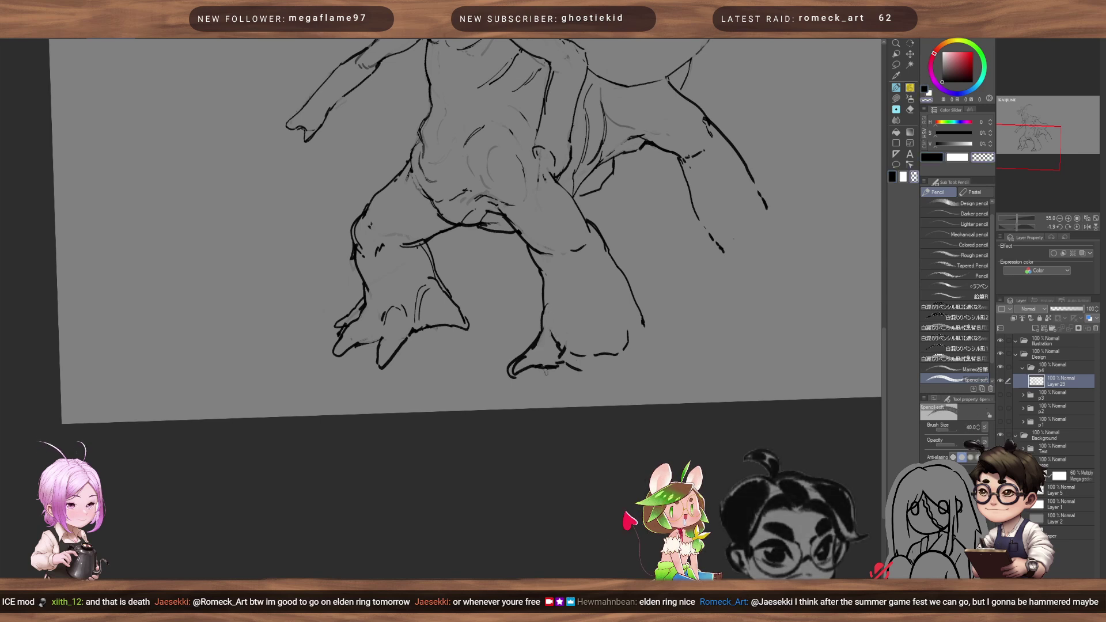
{"action": "left_click_drag", "start_coordinate": [508, 374], "coordinate": [521, 374]}
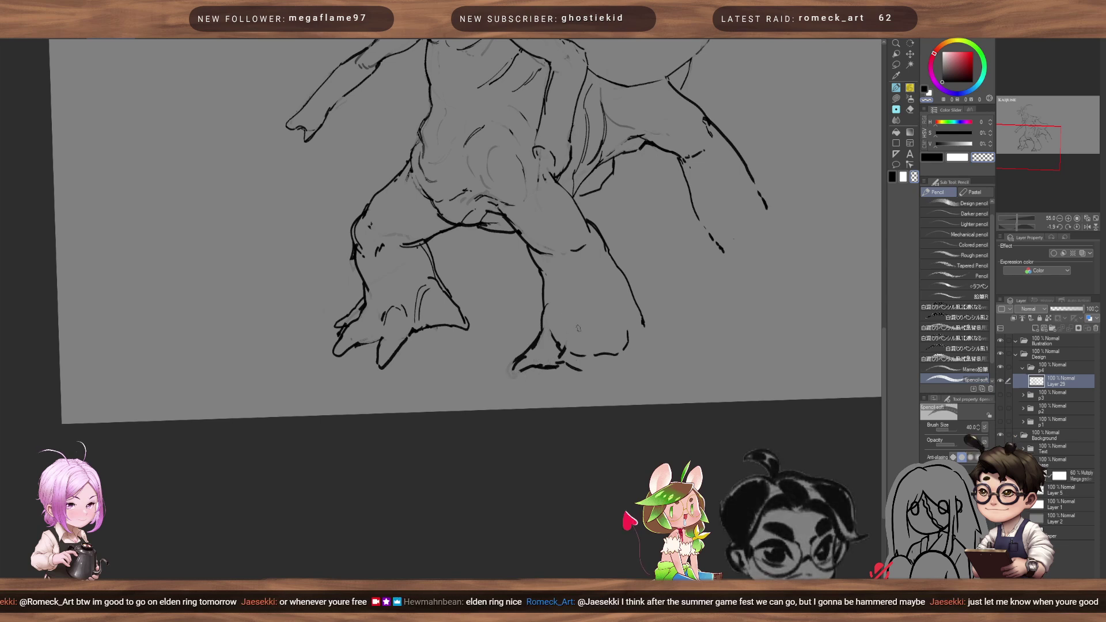
- Clear part of the near foot's sole line and draw an arched middle toe with the dark pencil at brush sizes 10 to 12
{"action": "mouse_move", "coordinate": [566, 351]}
{"action": "left_mouse_down"}
{"action": "mouse_move", "coordinate": [575, 350]}
{"action": "mouse_move", "coordinate": [558, 363]}
{"action": "left_mouse_up"}
{"action": "key", "text": "c"}
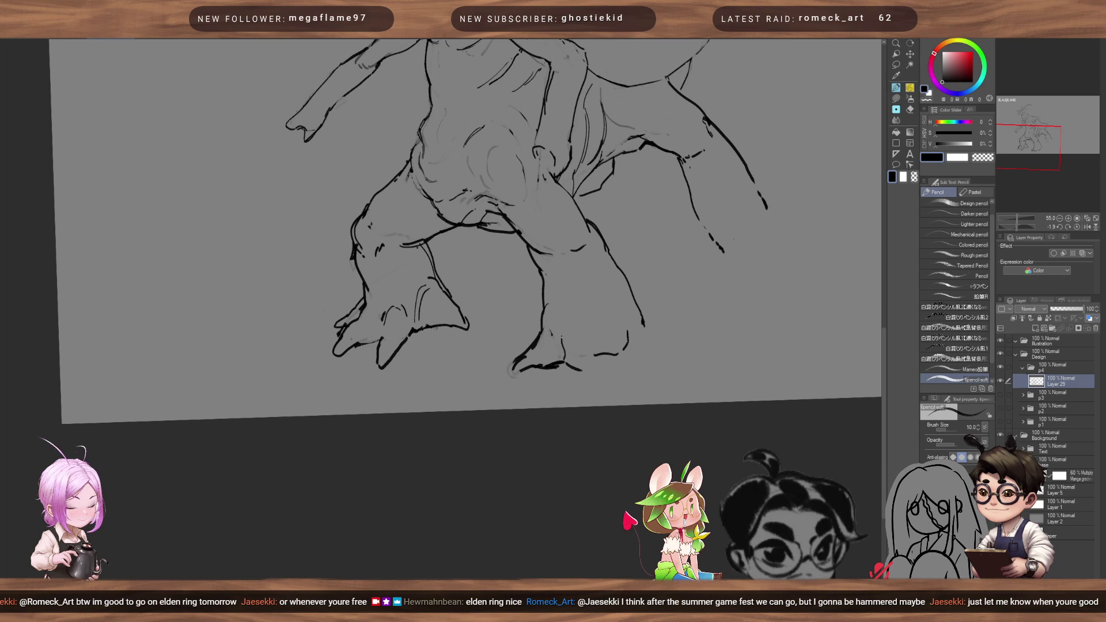
{"action": "key", "text": "bracketright"}
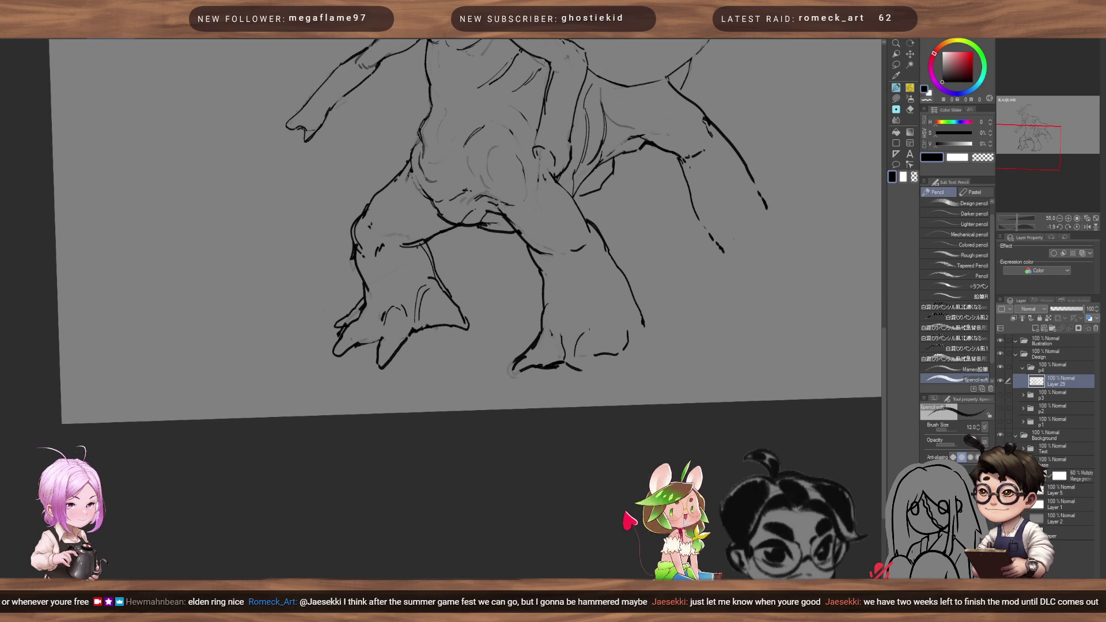
- Move the creature sketch layer slightly up the canvas with the Move layer tool
{"action": "left_click_drag", "start_coordinate": [636, 278], "coordinate": [568, 361]}
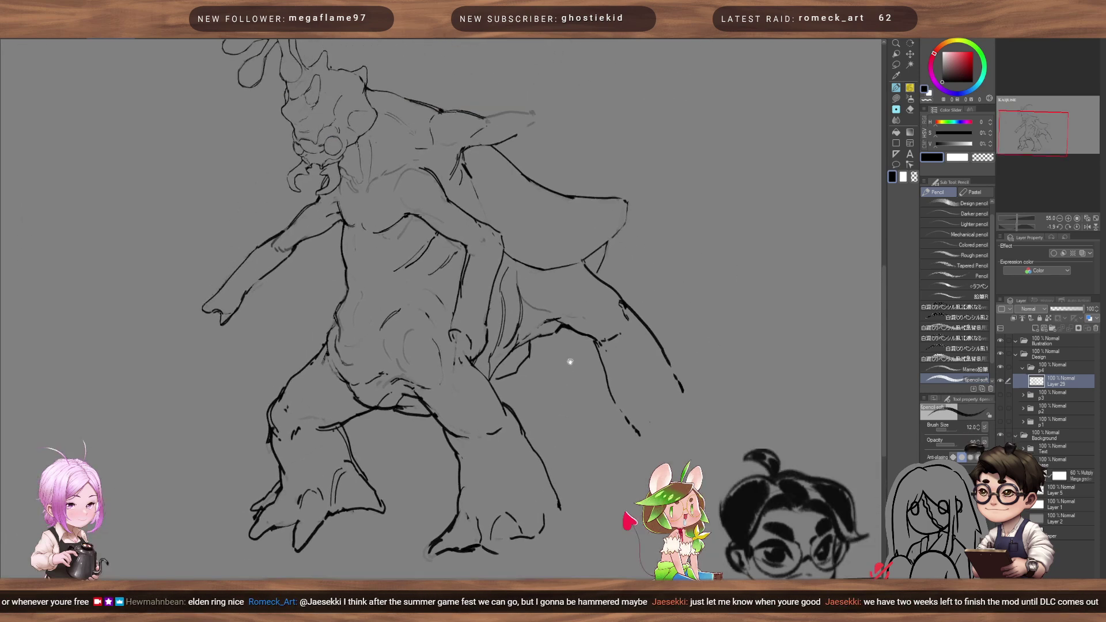
{"action": "scroll", "coordinate": [438, 288], "scroll_direction": "down", "scroll_amount": 2}
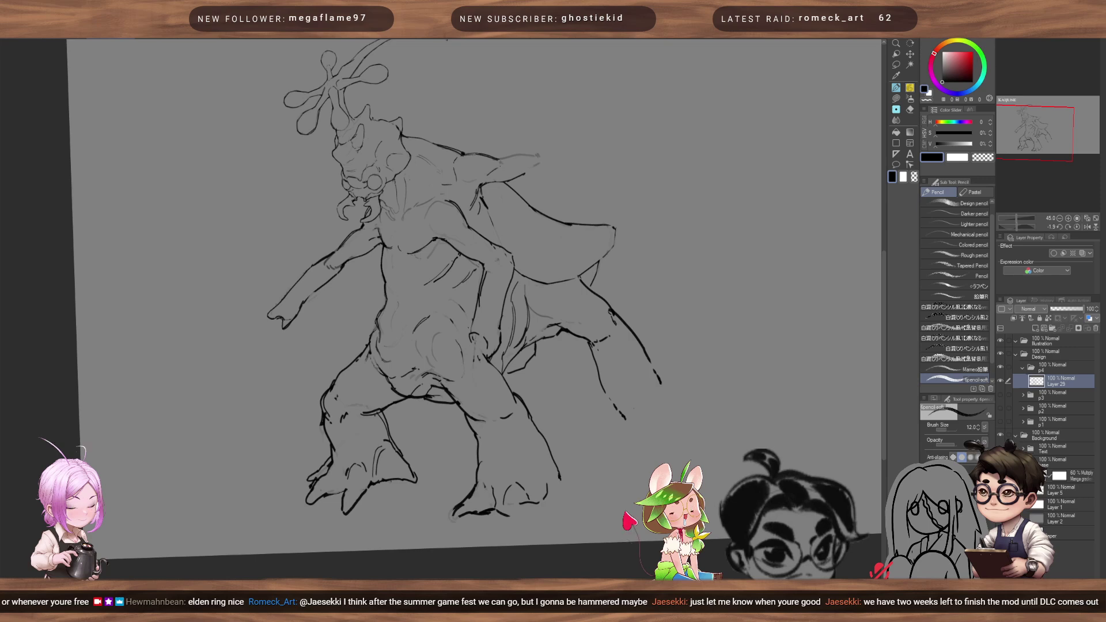
{"action": "scroll", "coordinate": [461, 288], "scroll_direction": "down", "scroll_amount": 2}
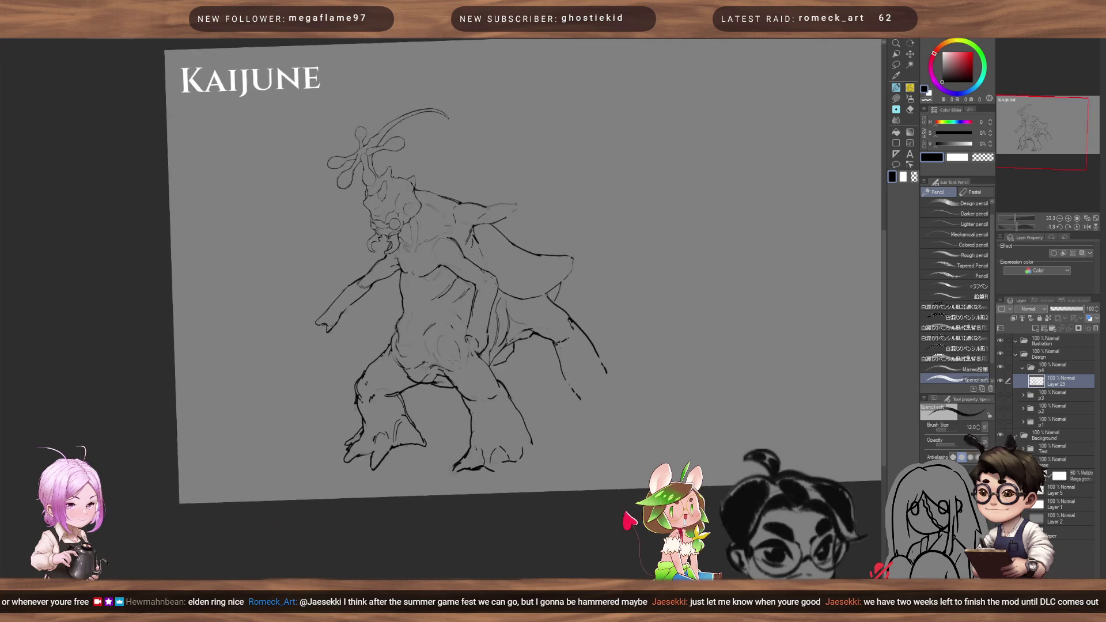
{"action": "key", "text": "k"}
{"action": "left_click_drag", "start_coordinate": [454, 361], "coordinate": [472, 321]}
{"action": "scroll", "coordinate": [493, 348], "scroll_direction": "up", "scroll_amount": 2}
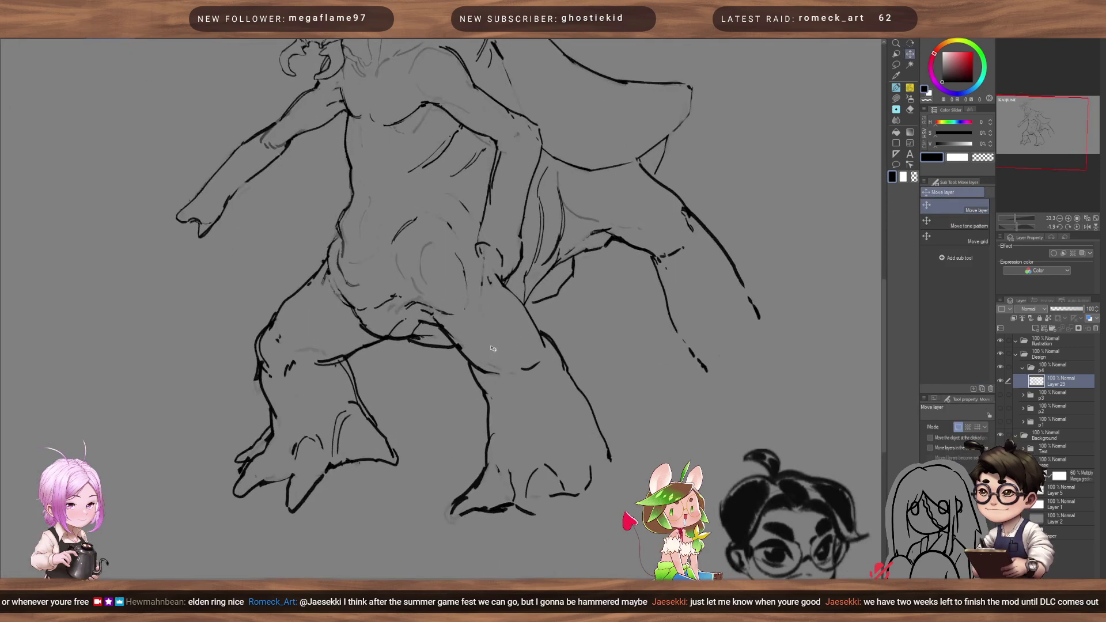
{"action": "scroll", "coordinate": [492, 349], "scroll_direction": "up", "scroll_amount": 5}
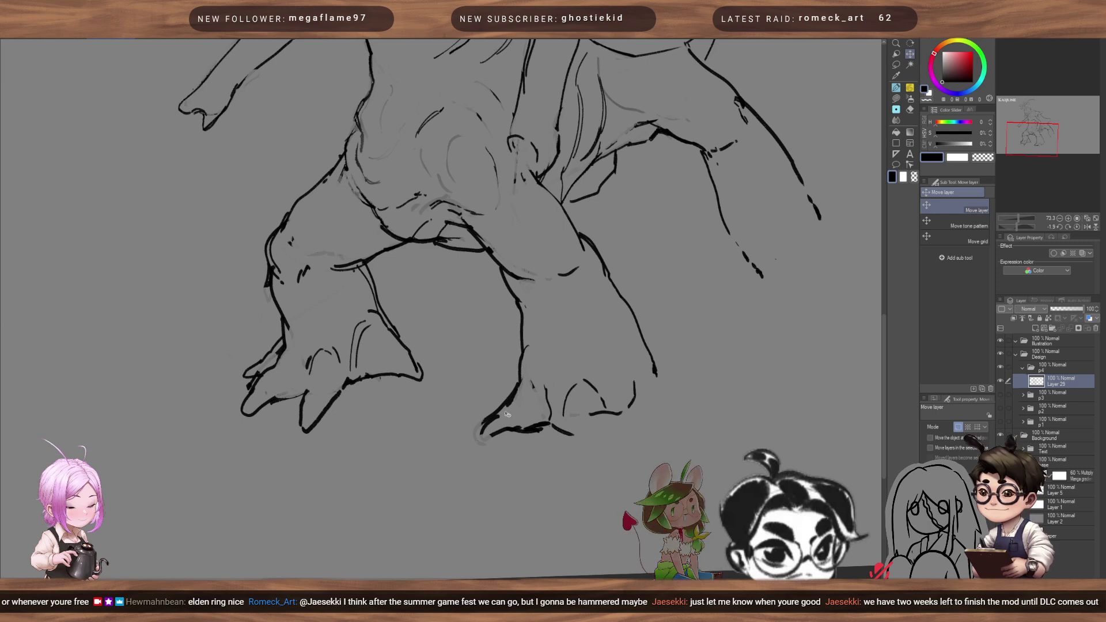
- Draw the rounded middle toe and the pointed outer toe of the near foot with the dark pencil
{"action": "key", "text": "p"}
{"action": "key", "text": "p"}
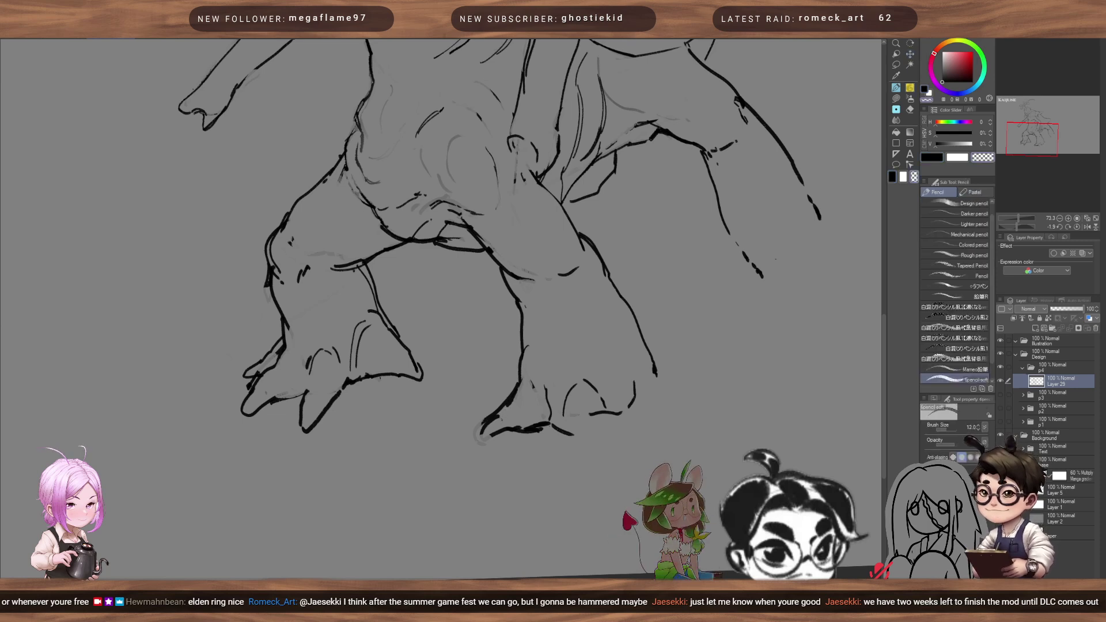
{"action": "key", "text": "bracketleft"}
{"action": "key", "text": "bracketleft"}
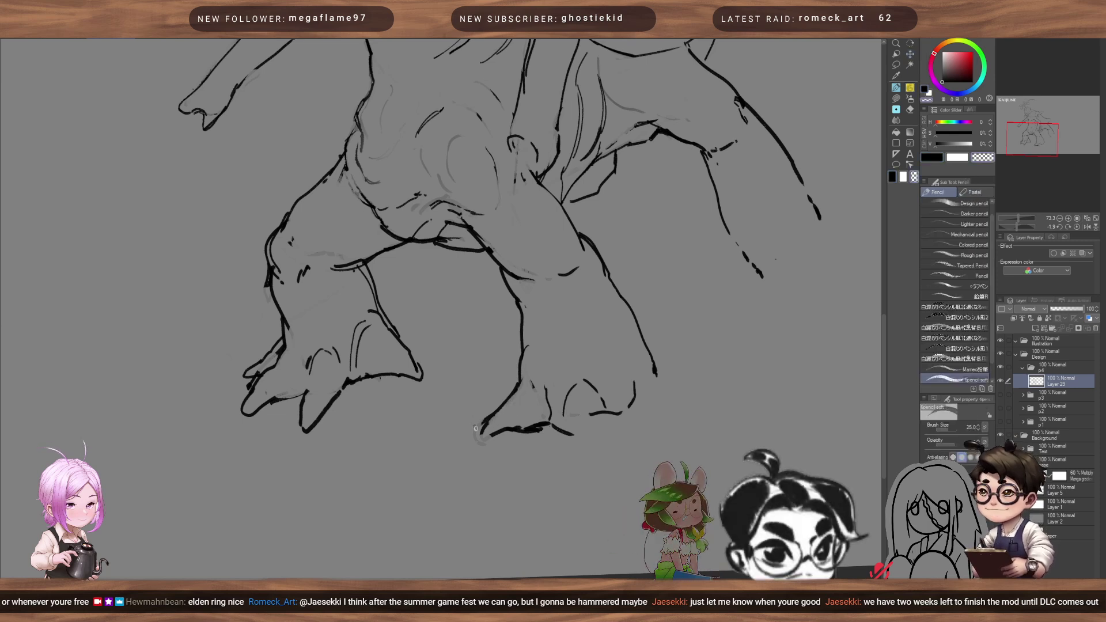
{"action": "key", "text": "bracketleft"}
{"action": "key", "text": "bracketleft"}
{"action": "key", "text": "bracketleft"}
{"action": "mouse_move", "coordinate": [514, 430]}
{"action": "left_mouse_down"}
{"action": "mouse_move", "coordinate": [525, 390]}
{"action": "mouse_move", "coordinate": [573, 412]}
{"action": "mouse_move", "coordinate": [591, 407]}
{"action": "mouse_move", "coordinate": [564, 357]}
{"action": "mouse_move", "coordinate": [536, 341]}
{"action": "mouse_move", "coordinate": [547, 325]}
{"action": "mouse_move", "coordinate": [606, 410]}
{"action": "left_mouse_up"}
{"action": "key", "text": "ctrl+z"}
{"action": "key", "text": "bracketleft"}
{"action": "key", "text": "bracketright"}
{"action": "key", "text": "bracketright"}
{"action": "left_click_drag", "start_coordinate": [531, 394], "coordinate": [608, 409]}
- Erase the doubled sole line and the lower end of the near leg's back contour with the transparent pencil at brush sizes up to 70
{"action": "key", "text": "c"}
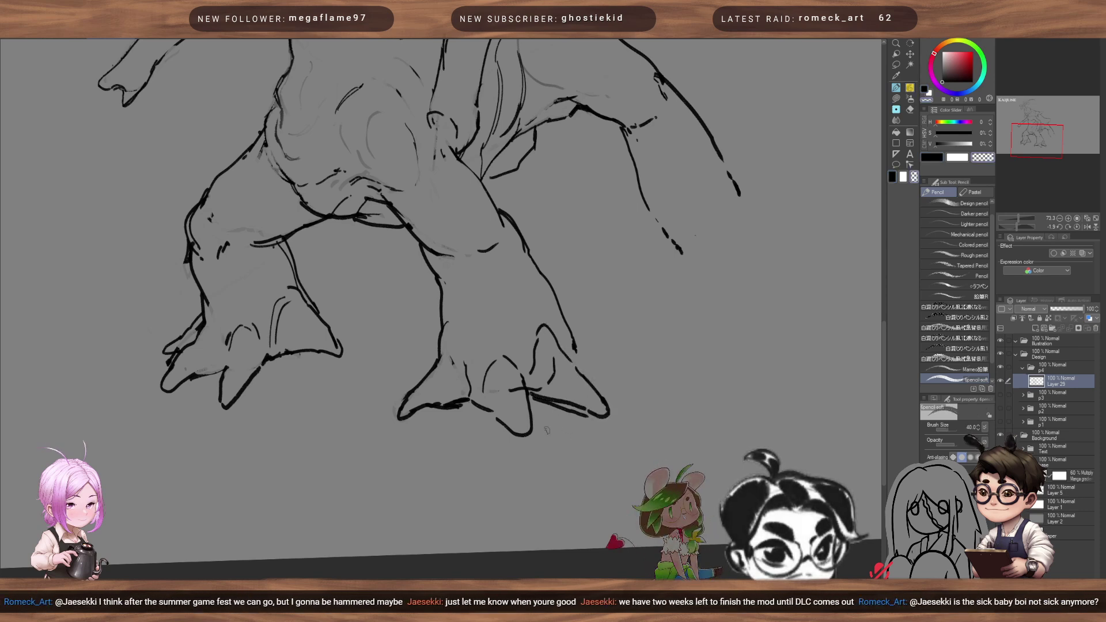
{"action": "key", "text": "bracketright"}
{"action": "left_click_drag", "start_coordinate": [540, 406], "coordinate": [584, 420]}
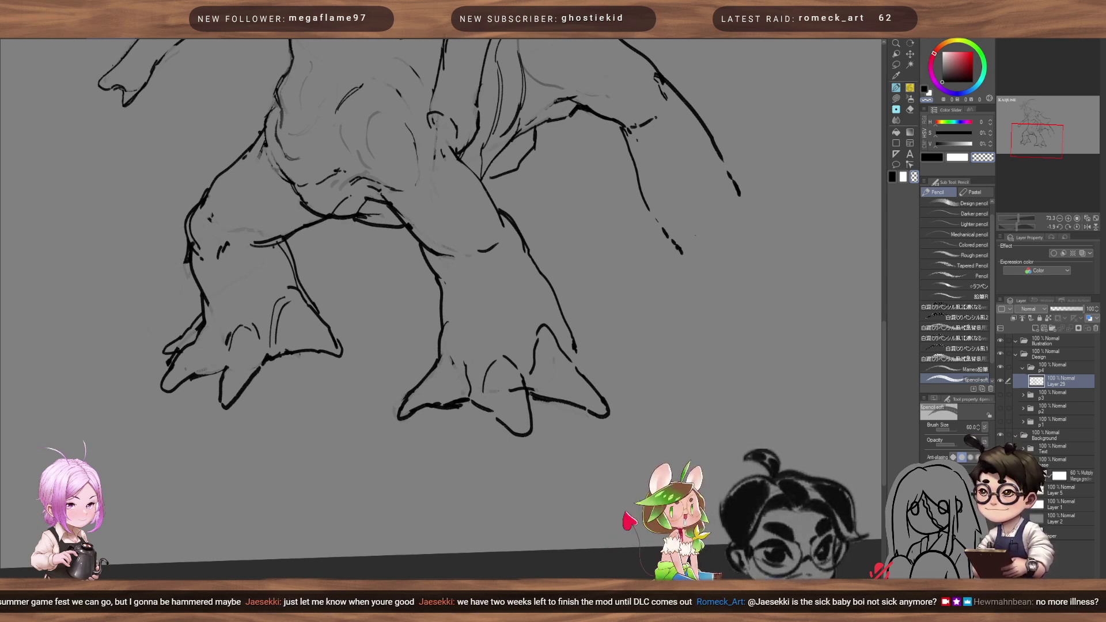
{"action": "left_click_drag", "start_coordinate": [571, 332], "coordinate": [564, 308]}
{"action": "key", "text": "bracketright"}
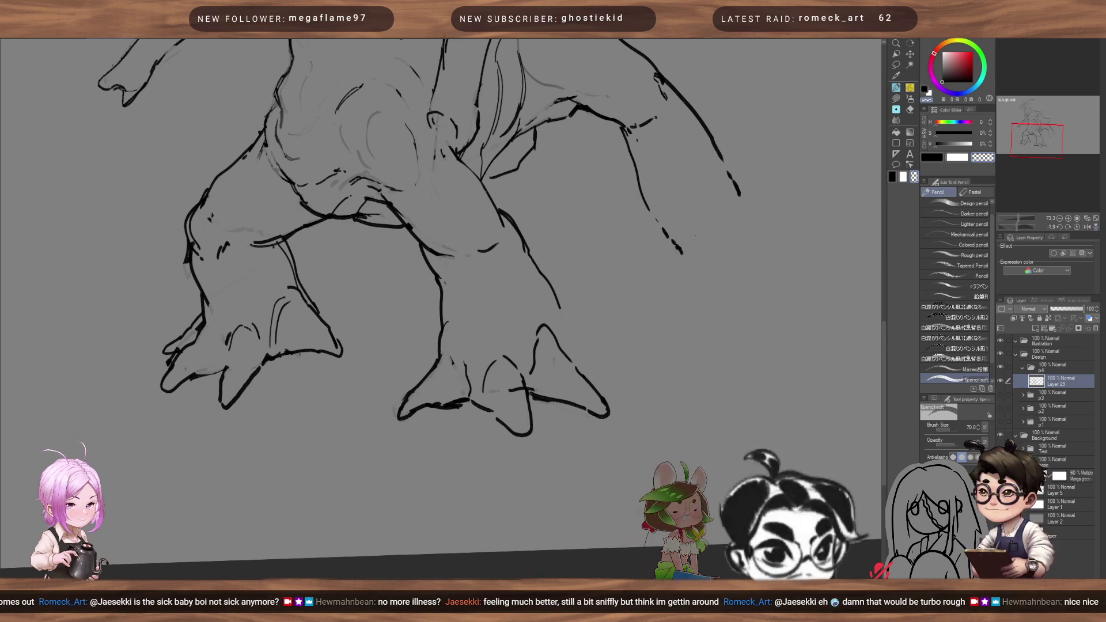
{"action": "left_click_drag", "start_coordinate": [543, 332], "coordinate": [543, 349]}
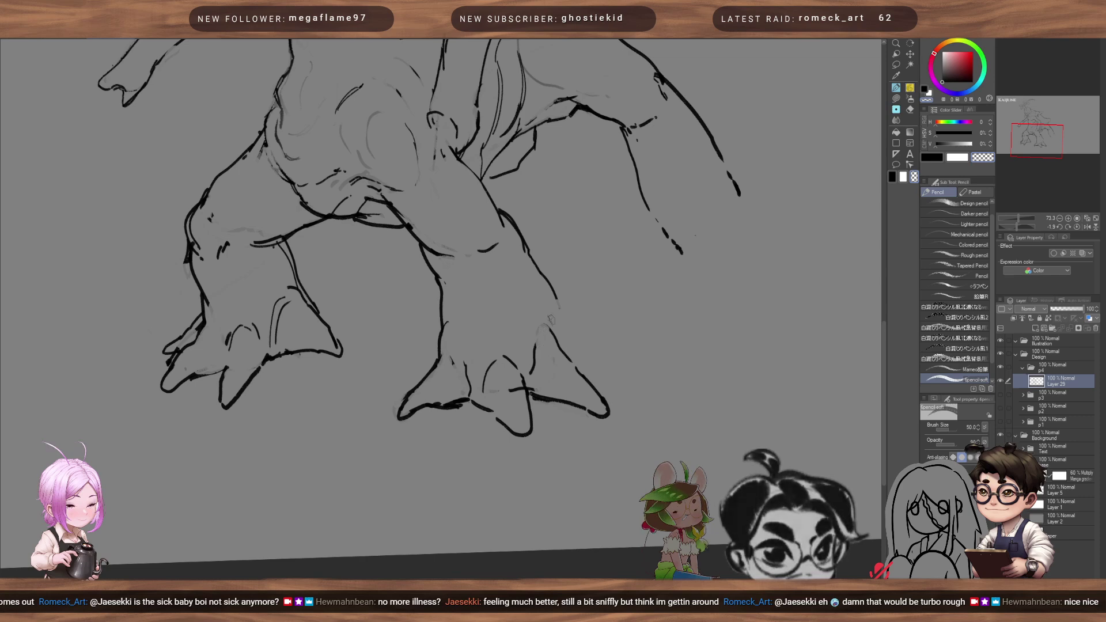
- Extend the near leg's back contour into a pointed rear toe with the dark pencil at brush size 10
{"action": "key", "text": "c"}
{"action": "key", "text": "bracketleft"}
{"action": "key", "text": "bracketleft"}
{"action": "key", "text": "bracketleft"}
{"action": "left_click_drag", "start_coordinate": [557, 299], "coordinate": [620, 364]}
{"action": "key", "text": "bracketright"}
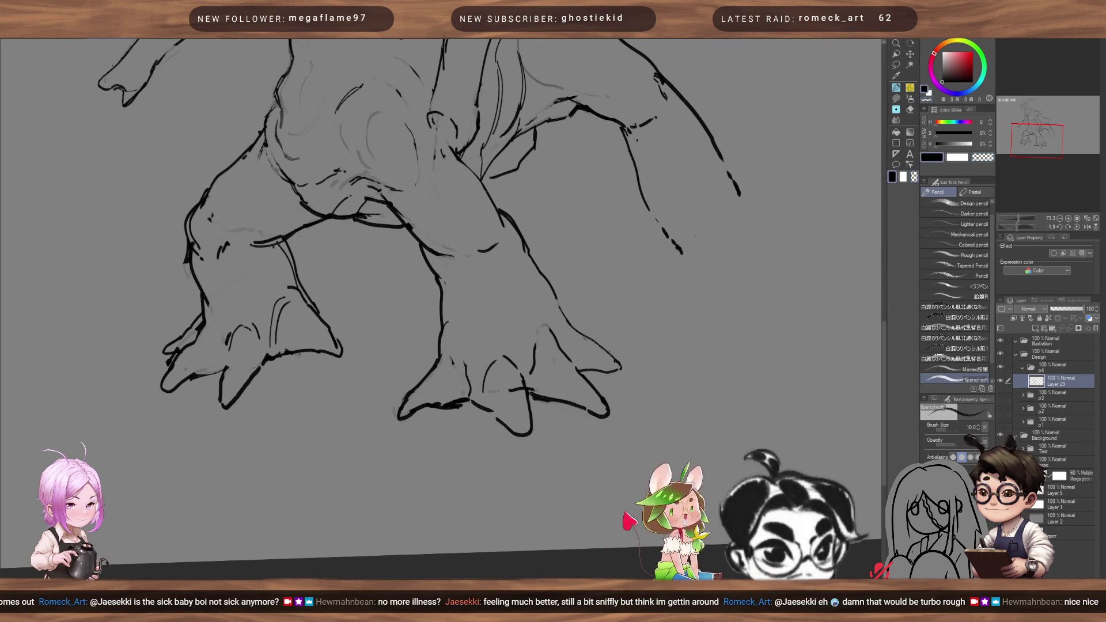
- Rework the rear leg's knee contour with the dark pencil and clean up its stray marks with the transparent pencil at brush size 70
{"action": "scroll", "coordinate": [488, 426], "scroll_direction": "down", "scroll_amount": 5}
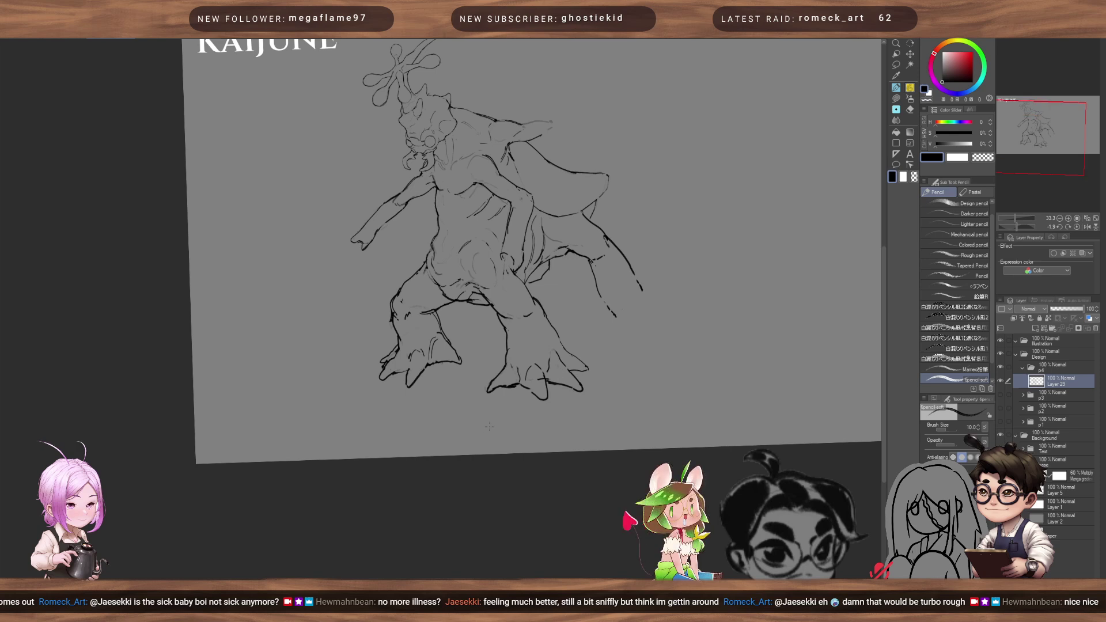
{"action": "scroll", "coordinate": [398, 421], "scroll_direction": "up", "scroll_amount": 3}
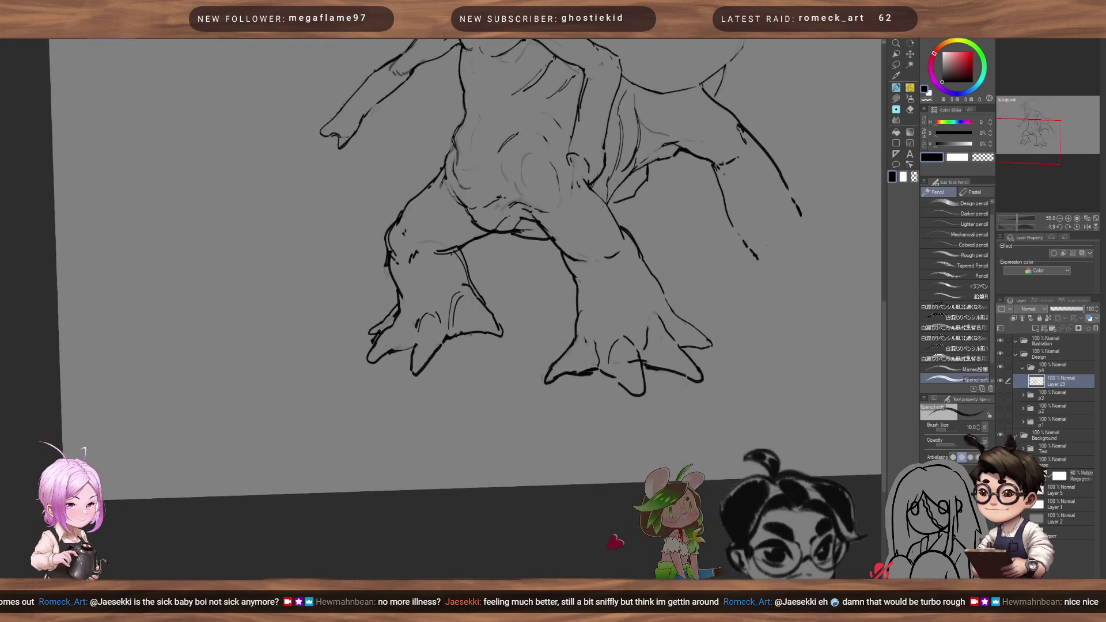
{"action": "left_click_drag", "start_coordinate": [610, 184], "coordinate": [441, 289]}
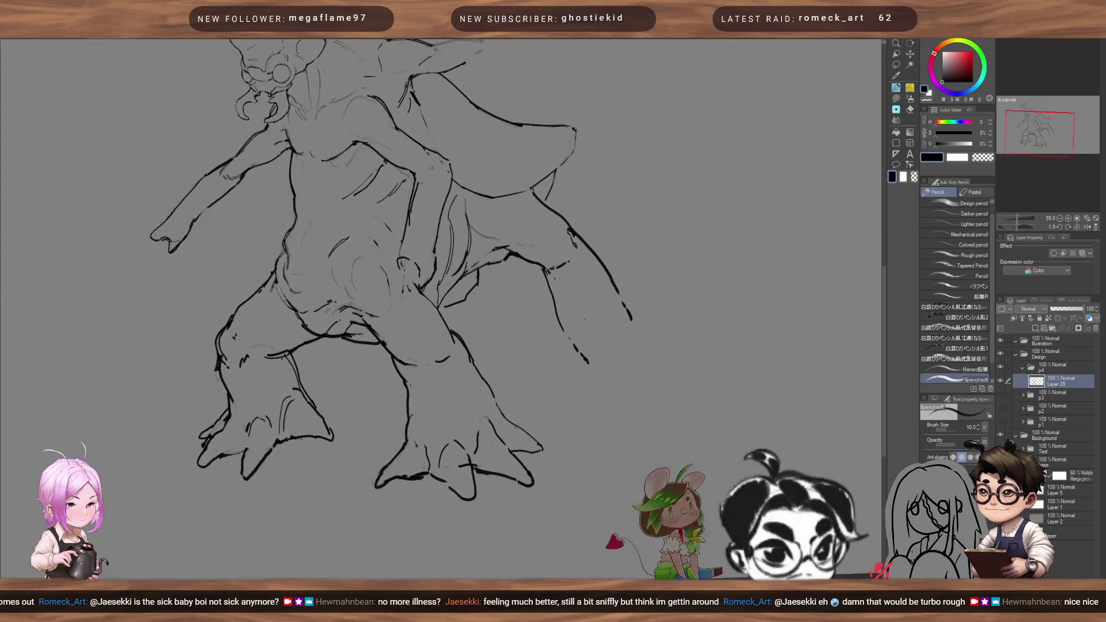
{"action": "key", "text": "bracketright"}
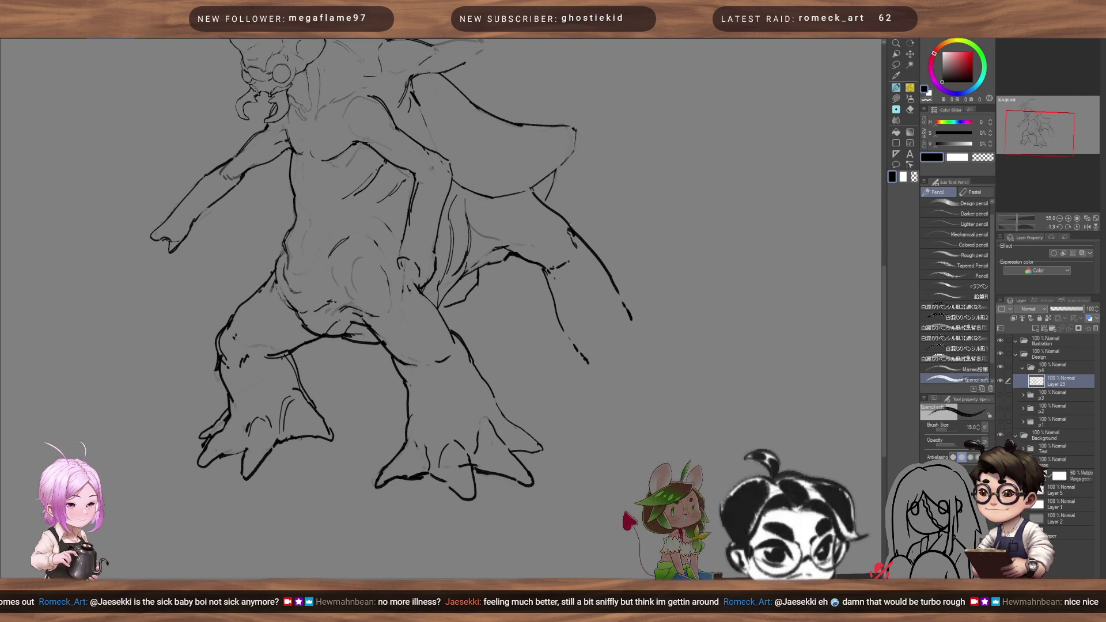
{"action": "mouse_move", "coordinate": [570, 223]}
{"action": "left_mouse_down"}
{"action": "mouse_move", "coordinate": [601, 265]}
{"action": "mouse_move", "coordinate": [587, 244]}
{"action": "left_mouse_up"}
{"action": "key", "text": "c"}
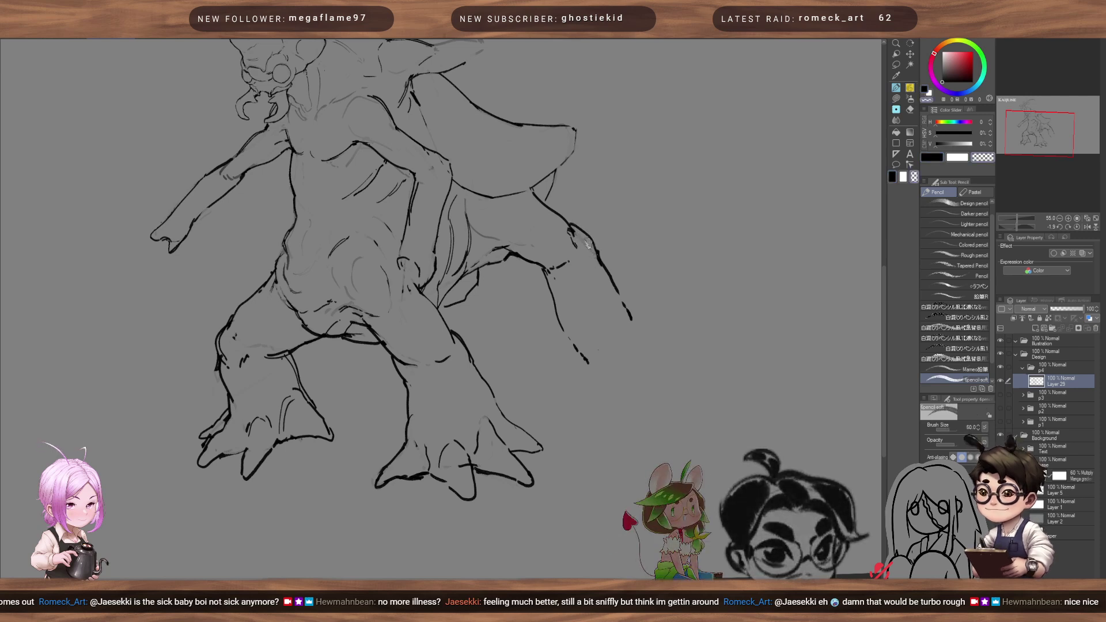
{"action": "key", "text": "bracketright"}
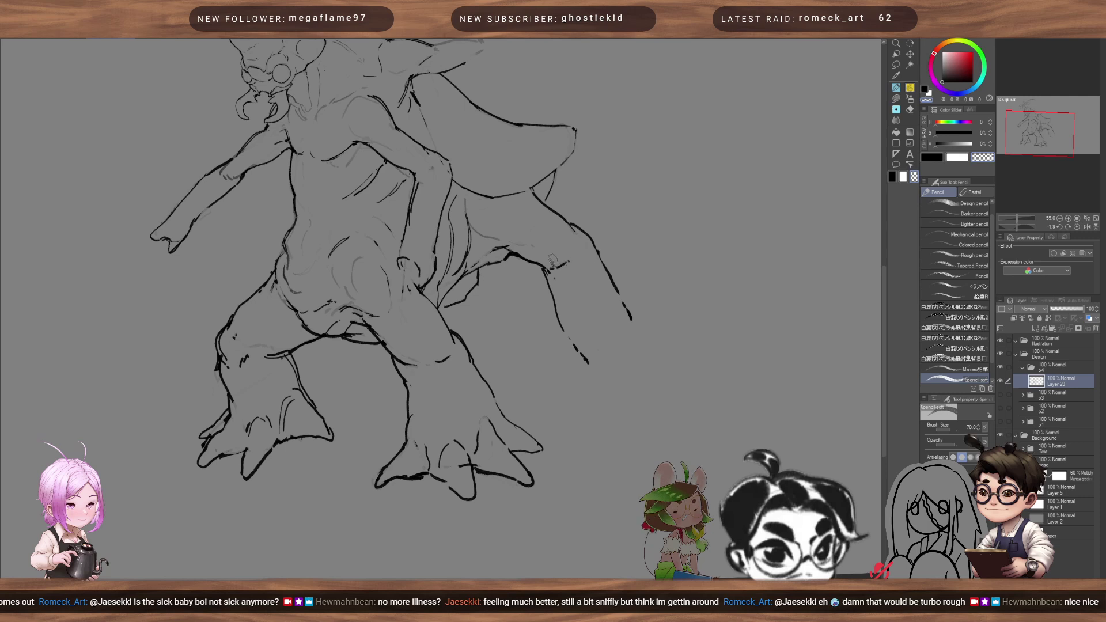
- Round off the lower end of the rear leg's thigh at the knee with the dark pencil at brush sizes 7 to 10
{"action": "key", "text": "bracketleft"}
{"action": "key", "text": "c"}
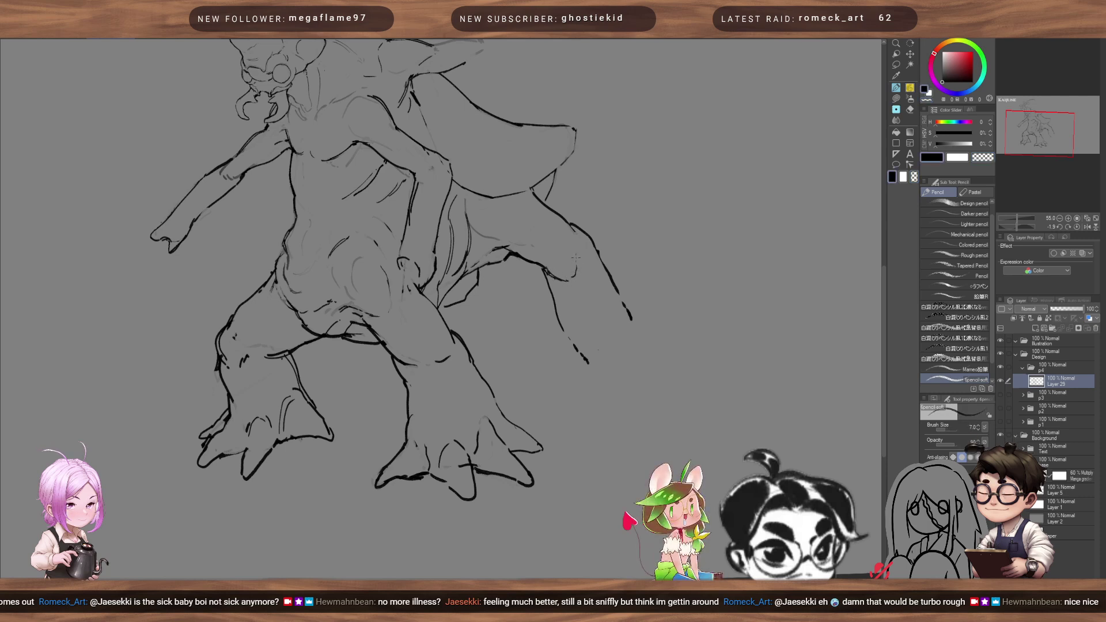
{"action": "key", "text": "bracketright"}
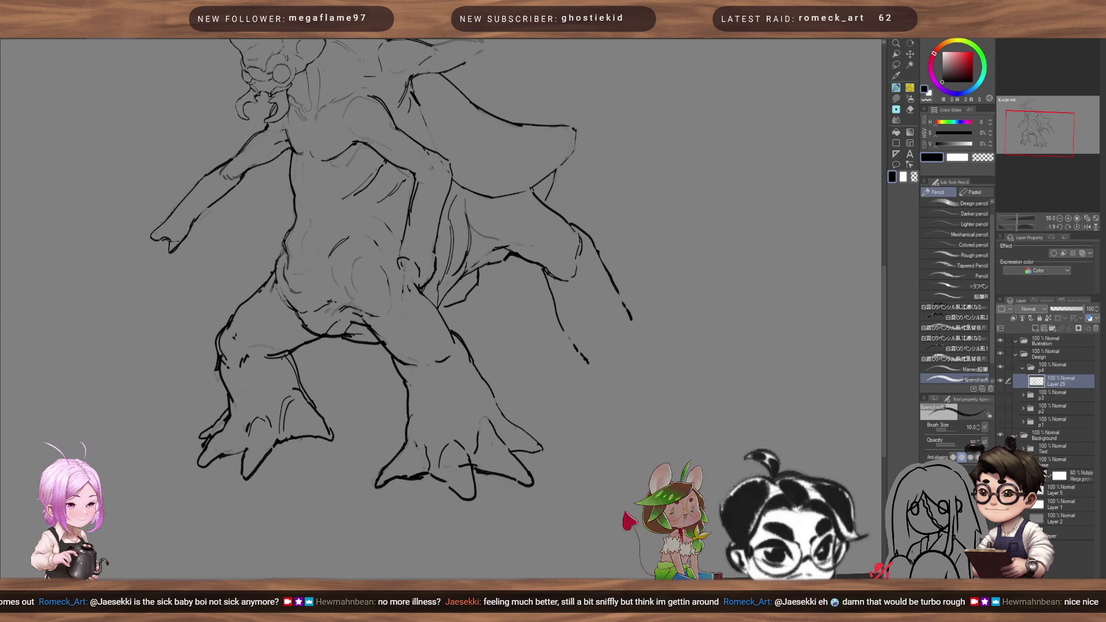
{"action": "left_click_drag", "start_coordinate": [546, 230], "coordinate": [575, 279]}
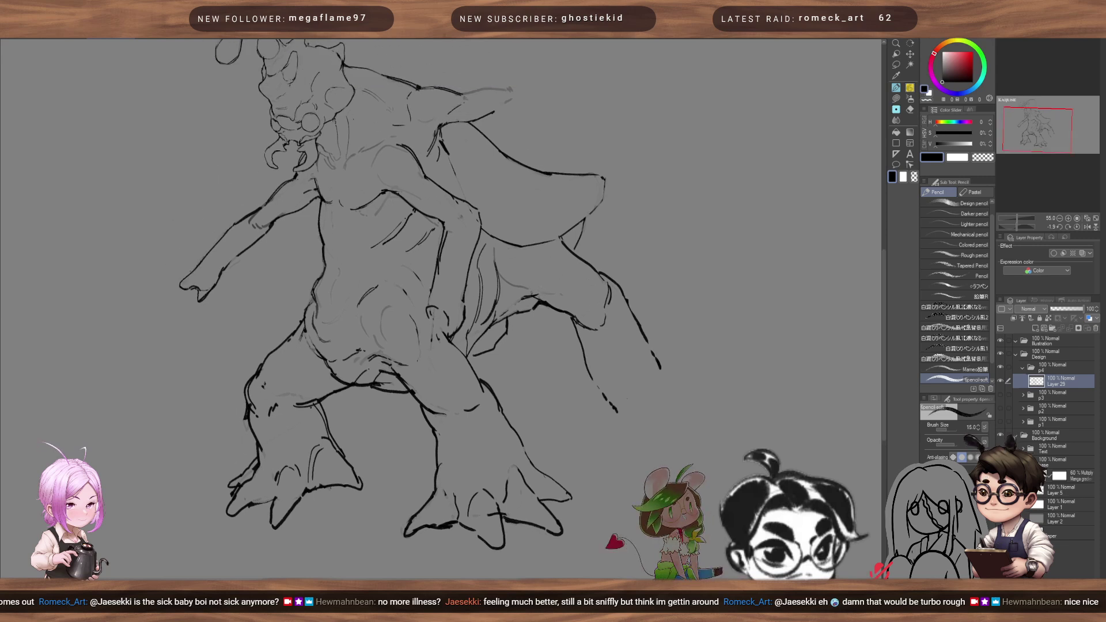
{"action": "key", "text": "c"}
{"action": "key", "text": "bracketright"}
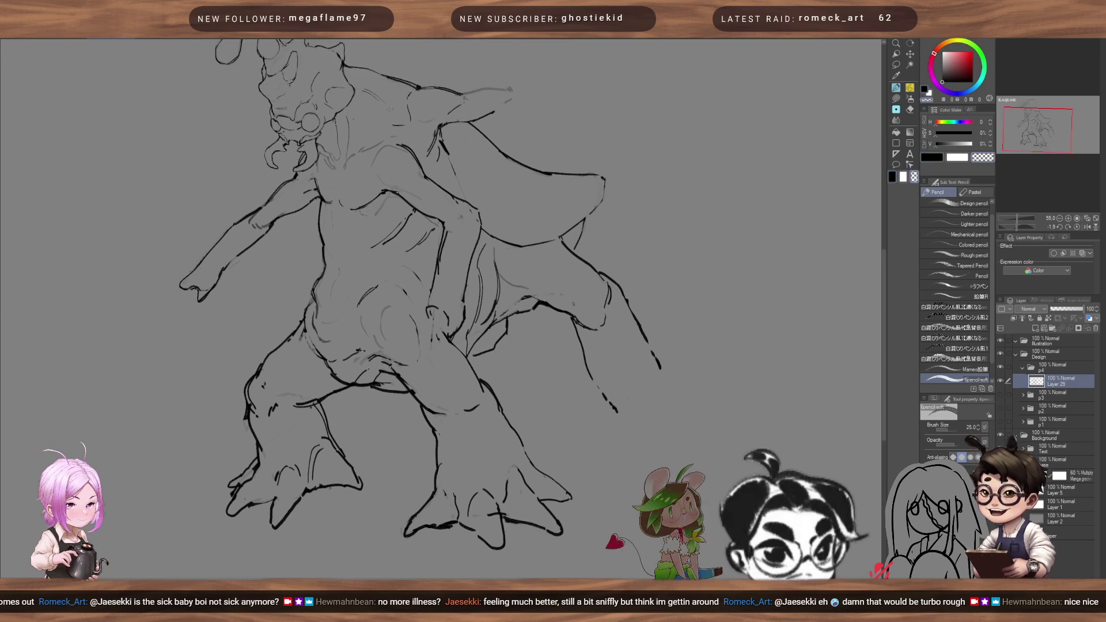
{"action": "left_click_drag", "start_coordinate": [602, 327], "coordinate": [541, 234]}
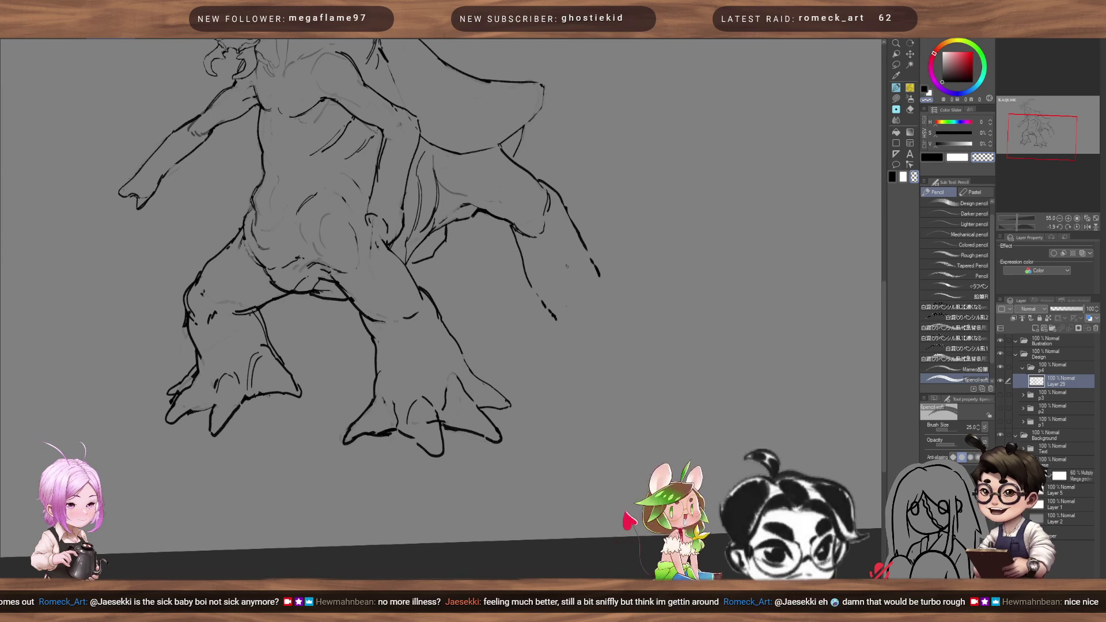
- Sketch a thin arc across the lower end of the rear leg's shin and refine its outer contour in dark pencil
{"action": "key", "text": "c"}
{"action": "key", "text": "bracketleft"}
{"action": "key", "text": "bracketleft"}
{"action": "key", "text": "bracketleft"}
{"action": "key", "text": "bracketleft"}
{"action": "key", "text": "bracketleft"}
{"action": "key", "text": "bracketleft"}
{"action": "key", "text": "bracketleft"}
{"action": "key", "text": "bracketleft"}
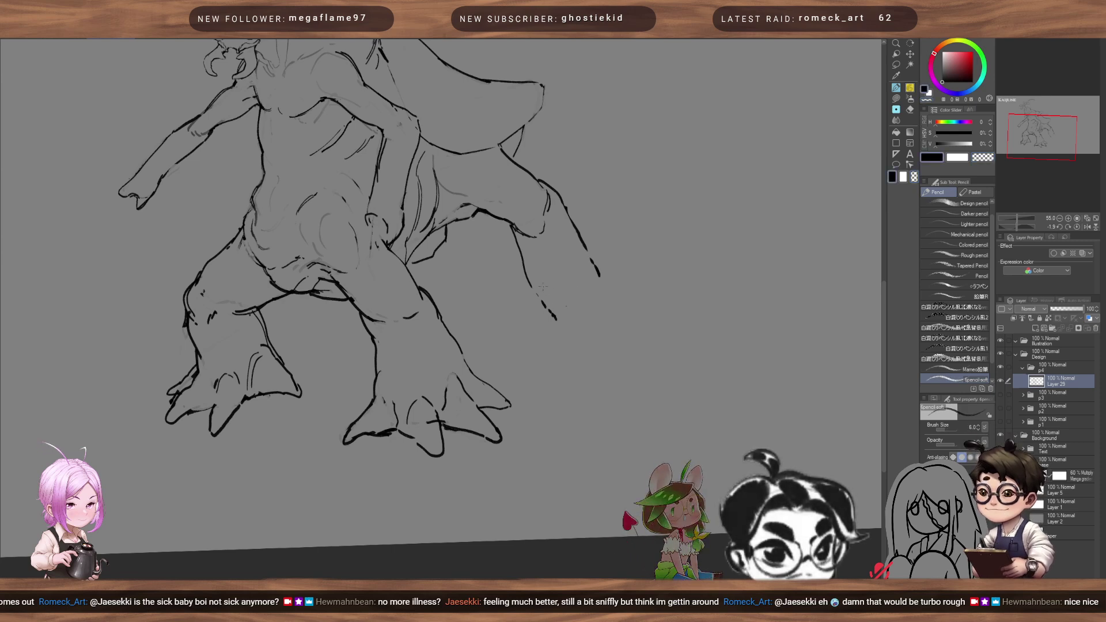
{"action": "key", "text": "bracketleft"}
{"action": "key", "text": "bracketleft"}
{"action": "mouse_move", "coordinate": [547, 294]}
{"action": "left_mouse_down"}
{"action": "mouse_move", "coordinate": [574, 273]}
{"action": "mouse_move", "coordinate": [568, 292]}
{"action": "mouse_move", "coordinate": [600, 270]}
{"action": "left_mouse_up"}
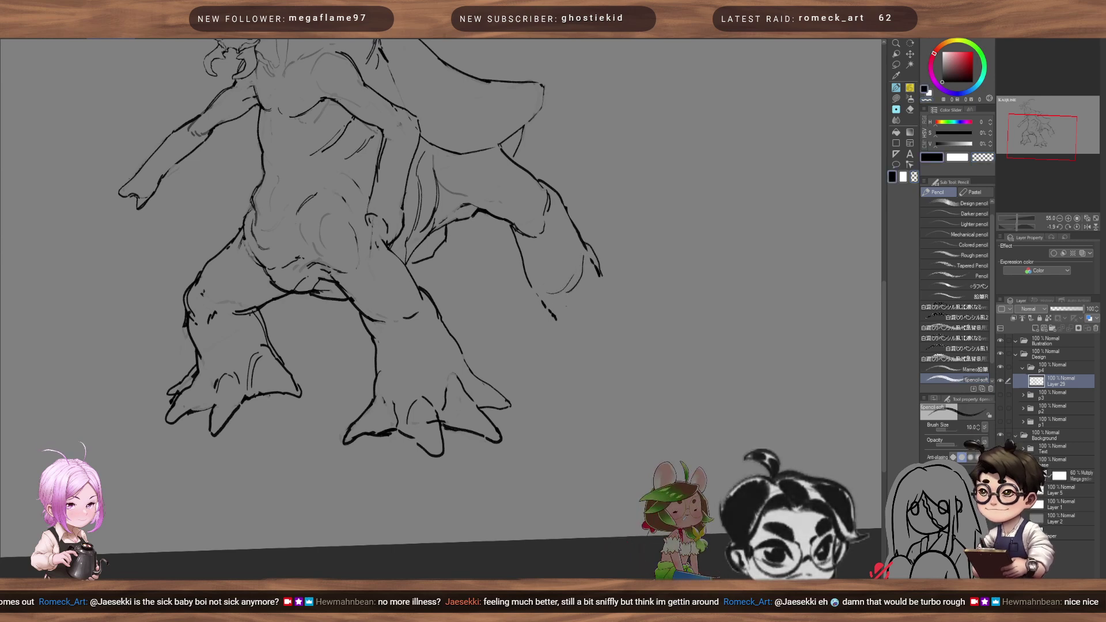
- Trim the rear shin's loose line ends with the transparent pencil at brush size 50 and draw a pointed front toe at size 12
{"action": "key", "text": "bracketright"}
{"action": "key", "text": "bracketright"}
{"action": "key", "text": "c"}
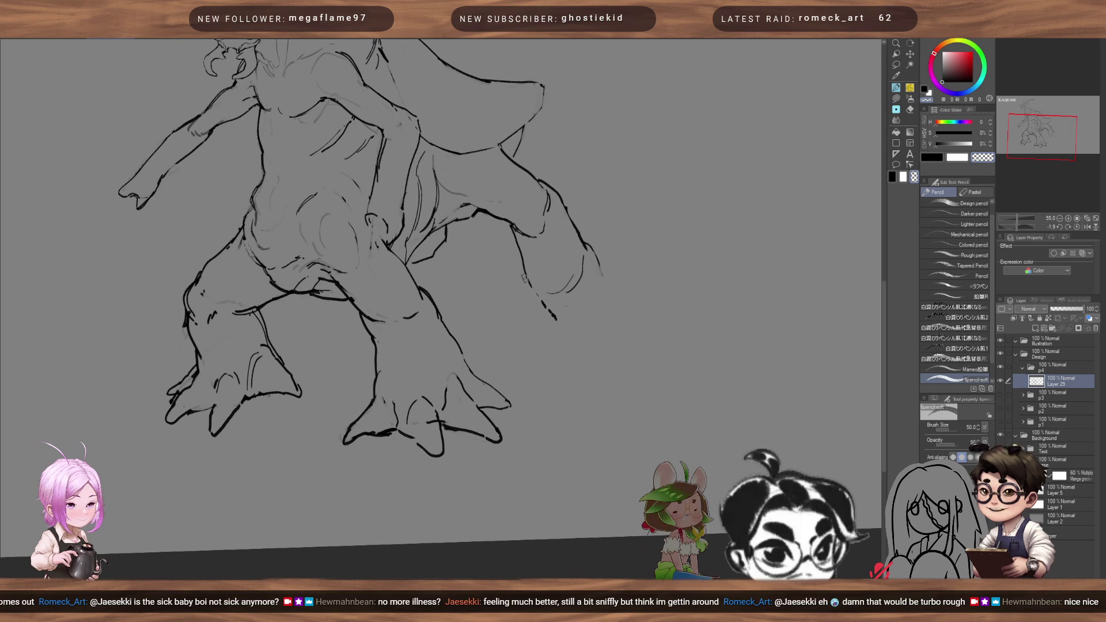
{"action": "key", "text": "c"}
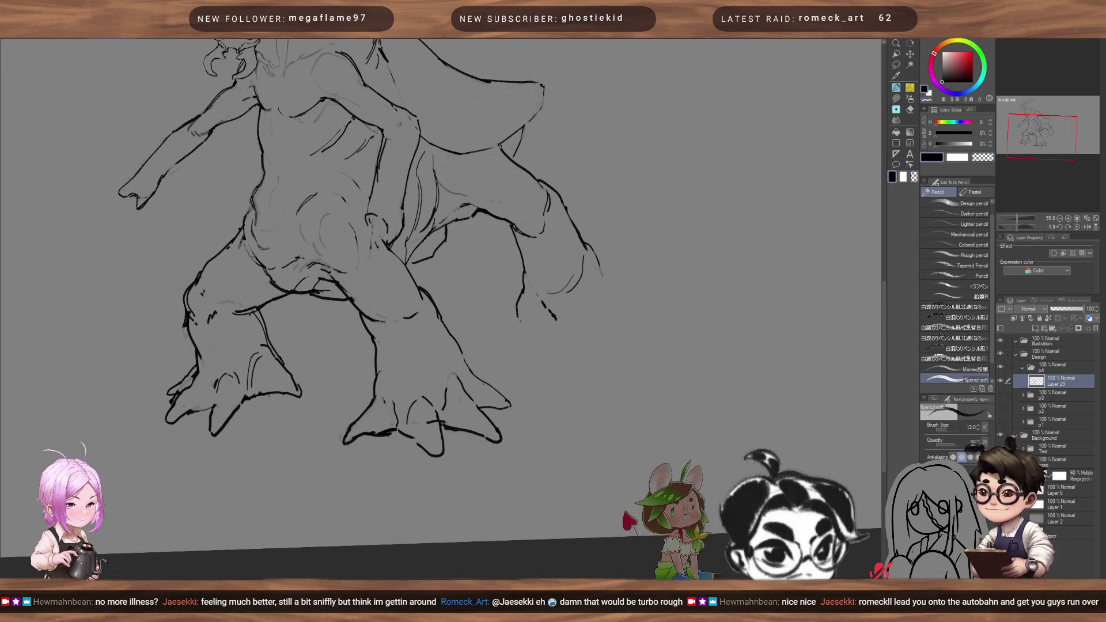
{"action": "left_click_drag", "start_coordinate": [524, 289], "coordinate": [518, 316]}
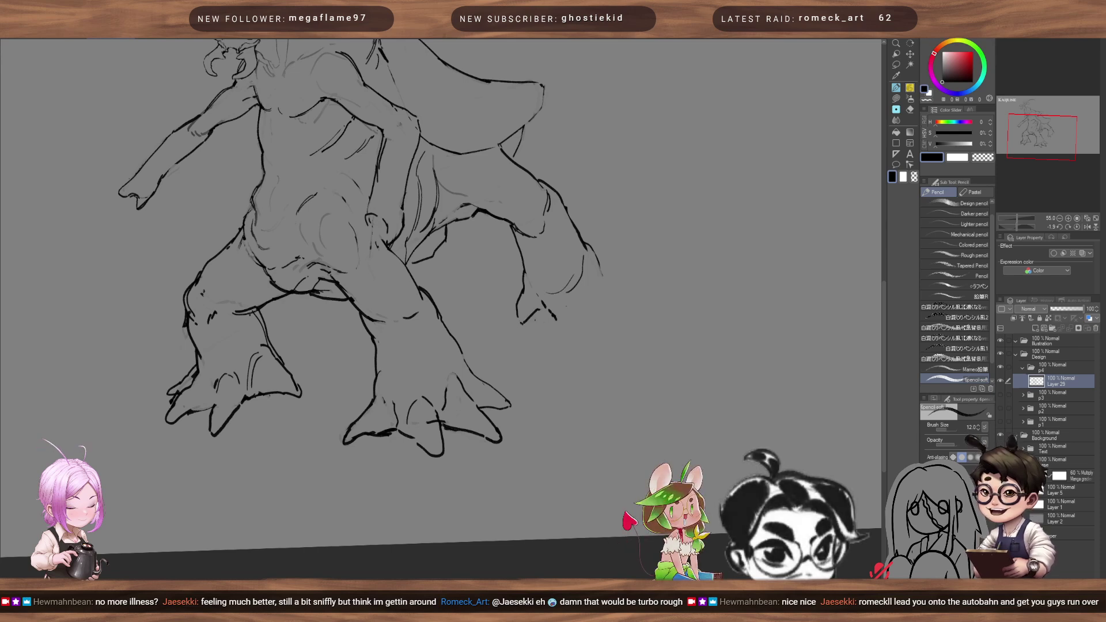
{"action": "key", "text": "bracketright"}
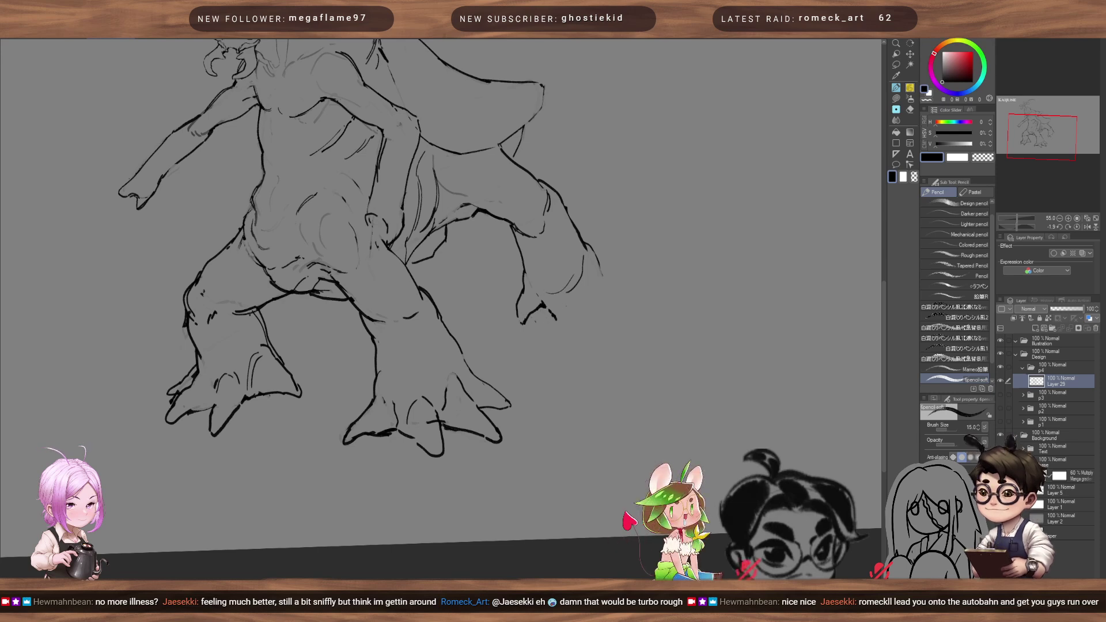
- Erase the leftover shin dash at brush size 40 and draw the rear foot's second toe in dark pencil at sizes 15 and 10
{"action": "key", "text": "c"}
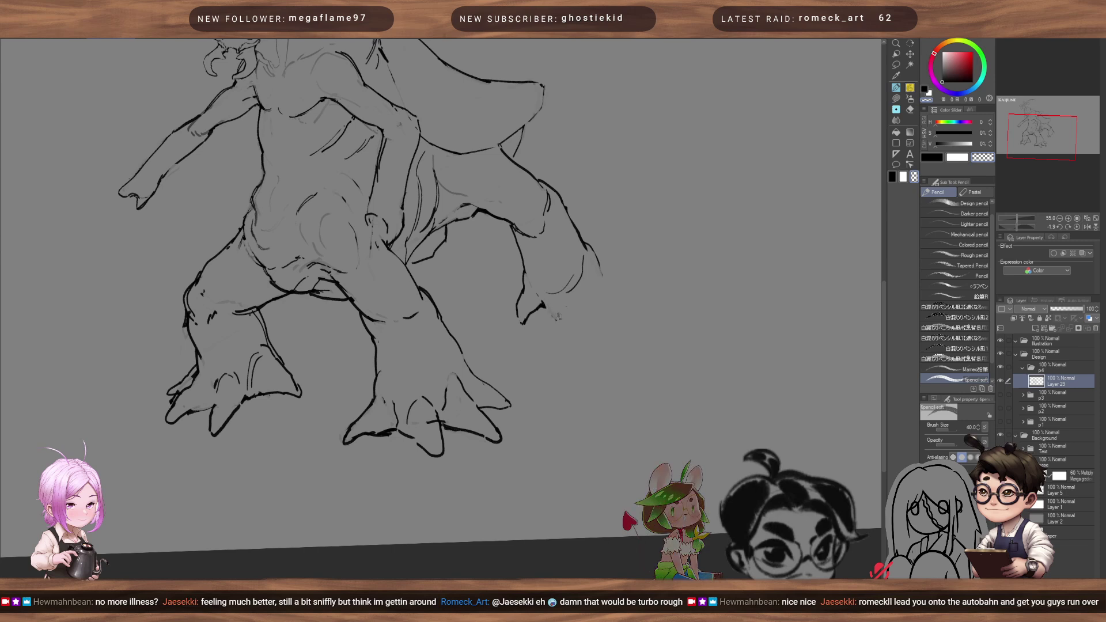
{"action": "key", "text": "c"}
{"action": "left_click_drag", "start_coordinate": [543, 304], "coordinate": [567, 331]}
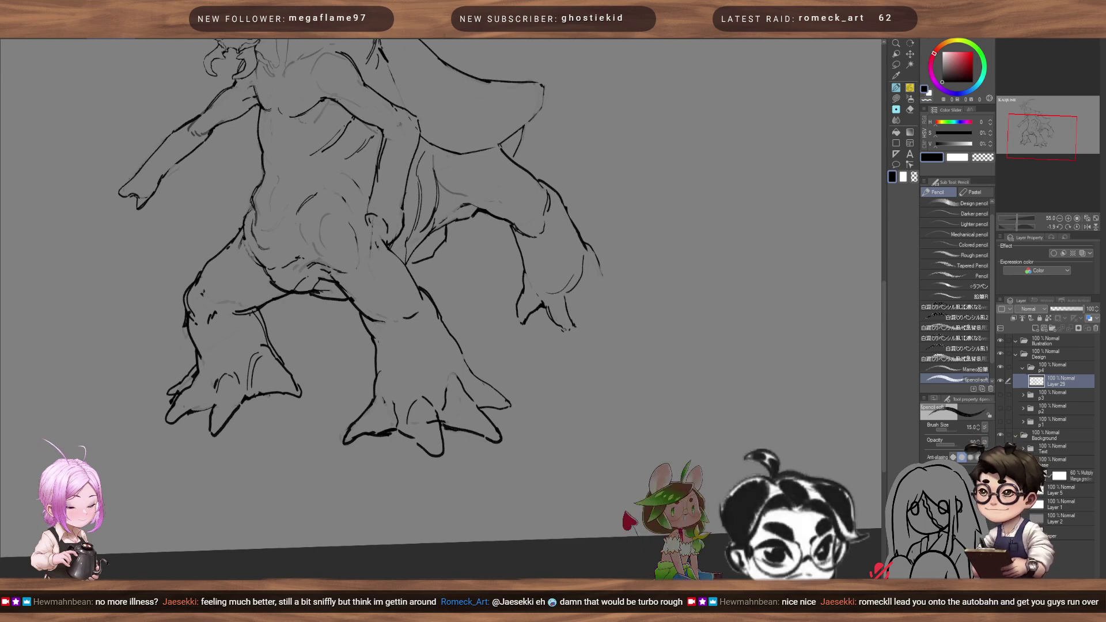
{"action": "left_click_drag", "start_coordinate": [563, 328], "coordinate": [576, 329]}
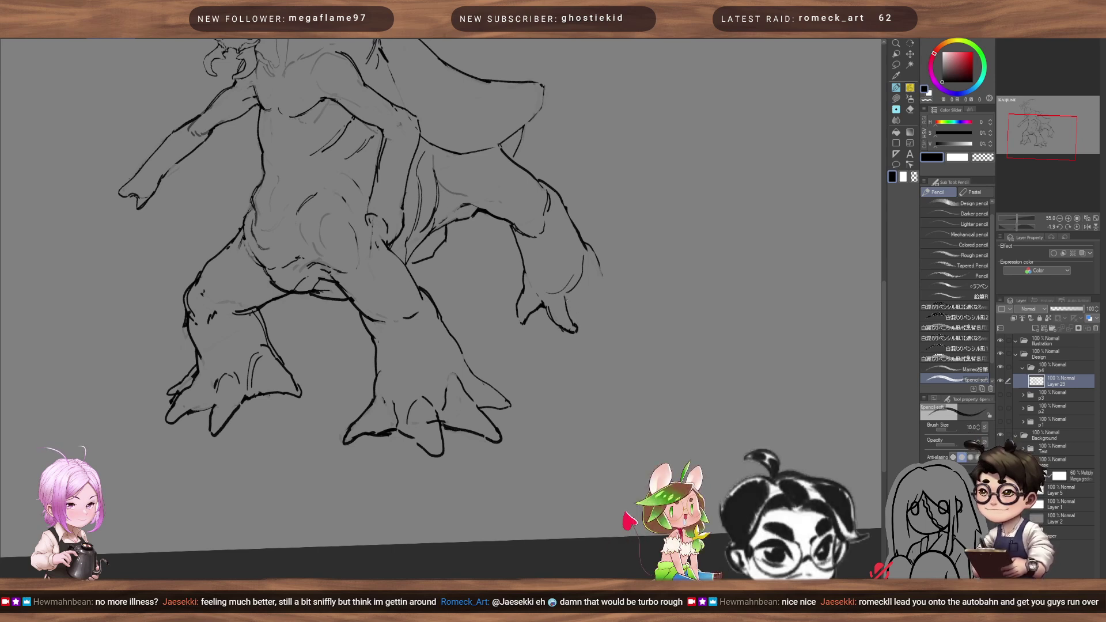
{"action": "key", "text": "bracketright"}
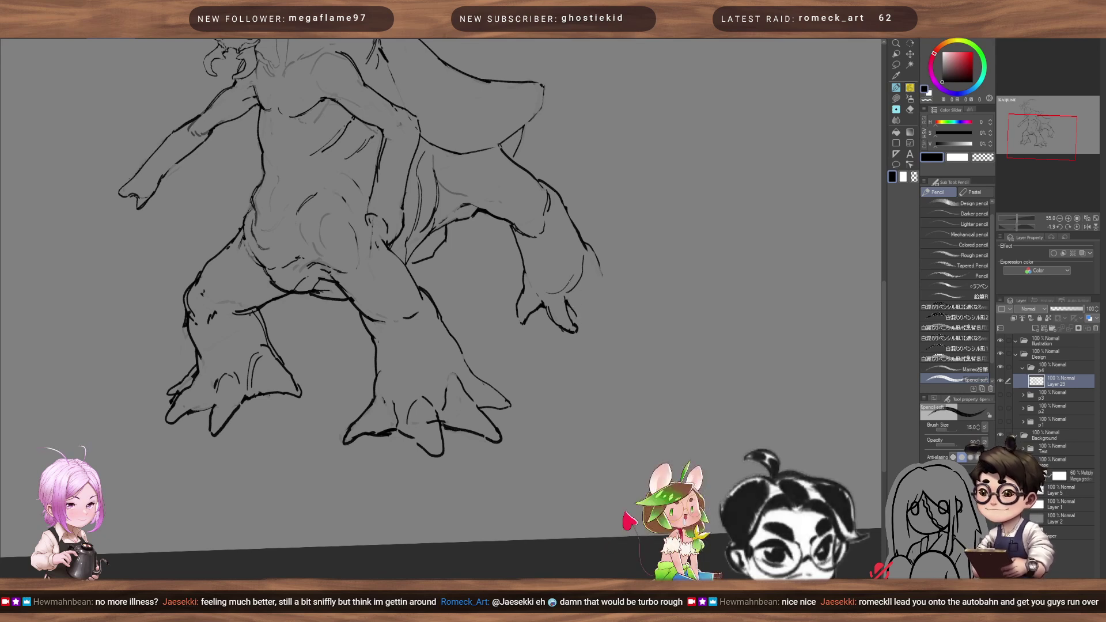
- Lighten the arc across the rear foot with the transparent pencil at a larger brush size
{"action": "key", "text": "c"}
{"action": "key", "text": "bracketright"}
{"action": "key", "text": "bracketright"}
{"action": "key", "text": "bracketright"}
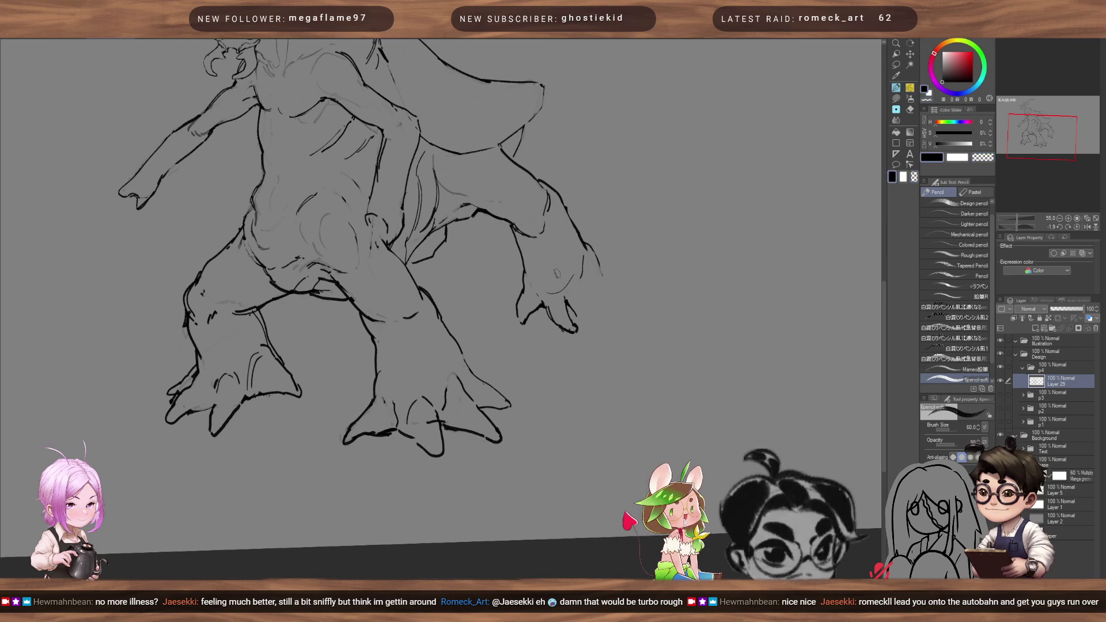
- Define the toe bases along the rear foot's arc and draw a rounded third toe with the dark pencil at brush sizes 8 to 17
{"action": "key", "text": "bracketleft"}
{"action": "key", "text": "bracketleft"}
{"action": "key", "text": "bracketleft"}
{"action": "key", "text": "bracketleft"}
{"action": "key", "text": "bracketleft"}
{"action": "key", "text": "bracketleft"}
{"action": "key", "text": "bracketleft"}
{"action": "key", "text": "bracketleft"}
{"action": "key", "text": "bracketleft"}
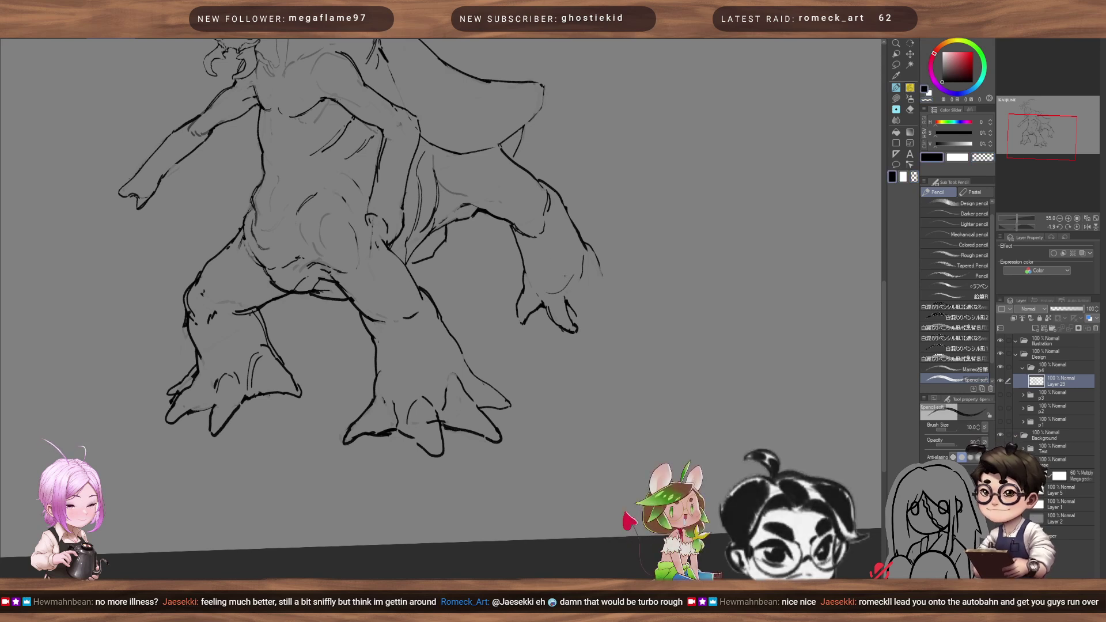
{"action": "key", "text": "bracketright"}
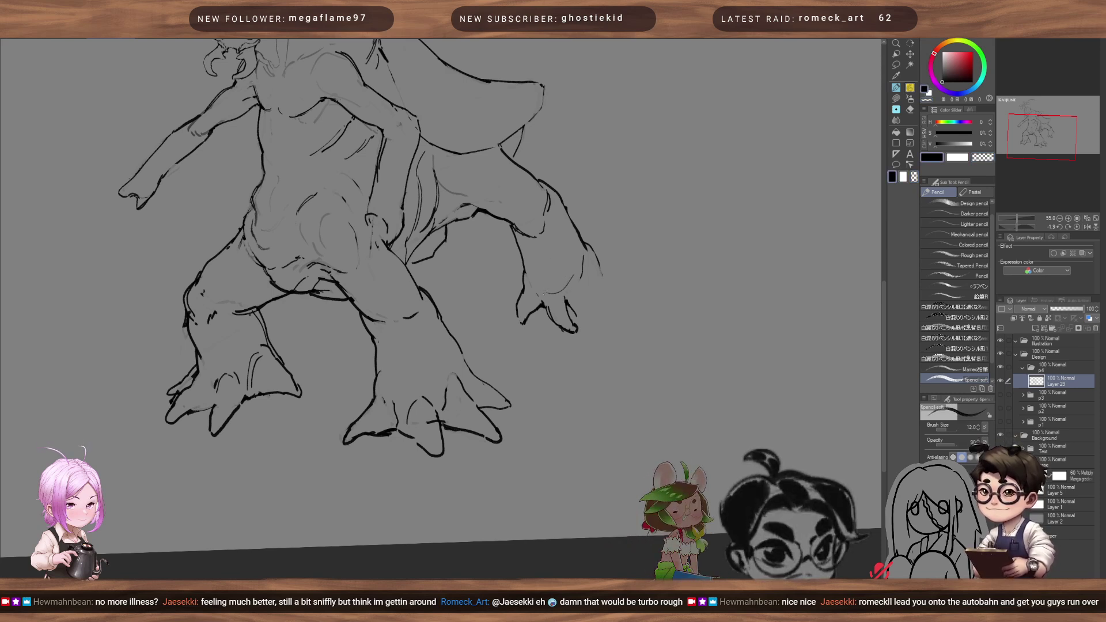
{"action": "key", "text": "bracketleft"}
{"action": "key", "text": "bracketleft"}
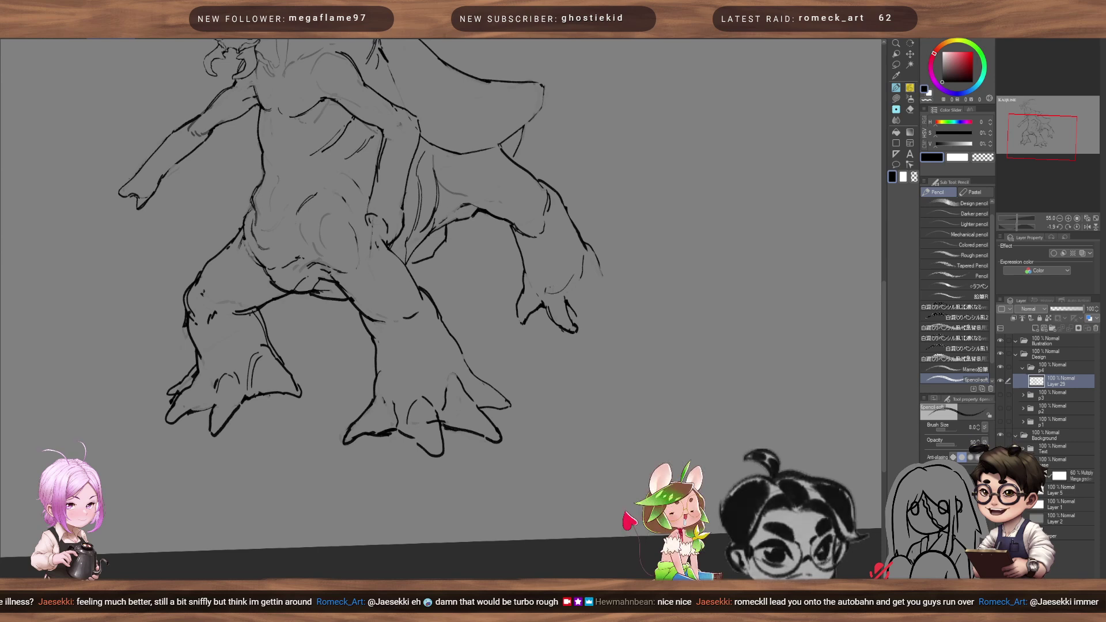
{"action": "left_click_drag", "start_coordinate": [576, 278], "coordinate": [572, 293]}
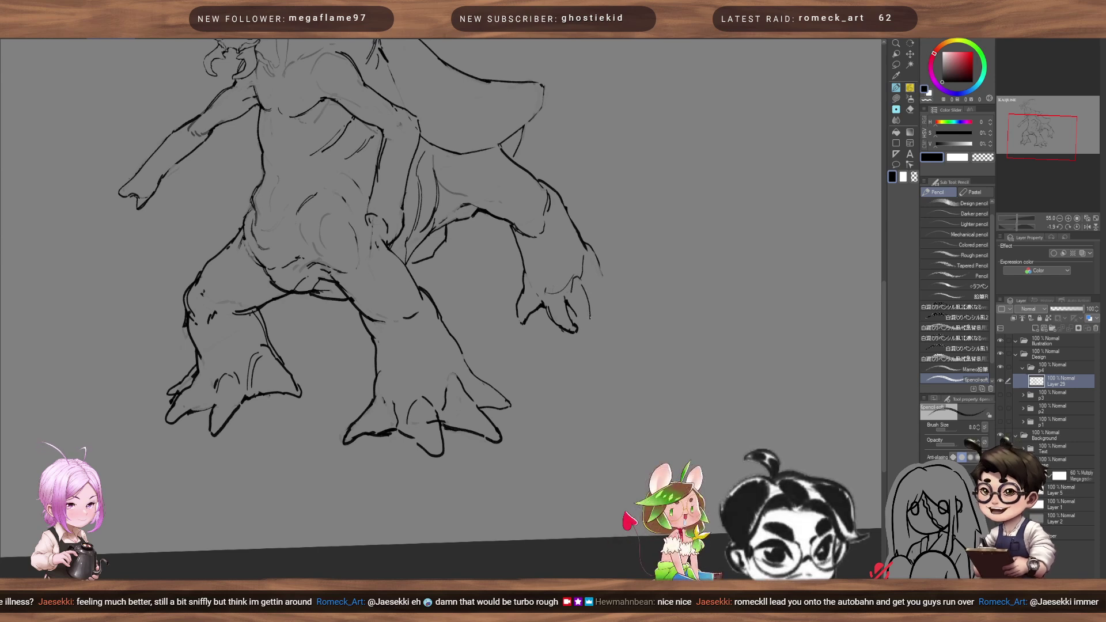
{"action": "key", "text": "bracketright"}
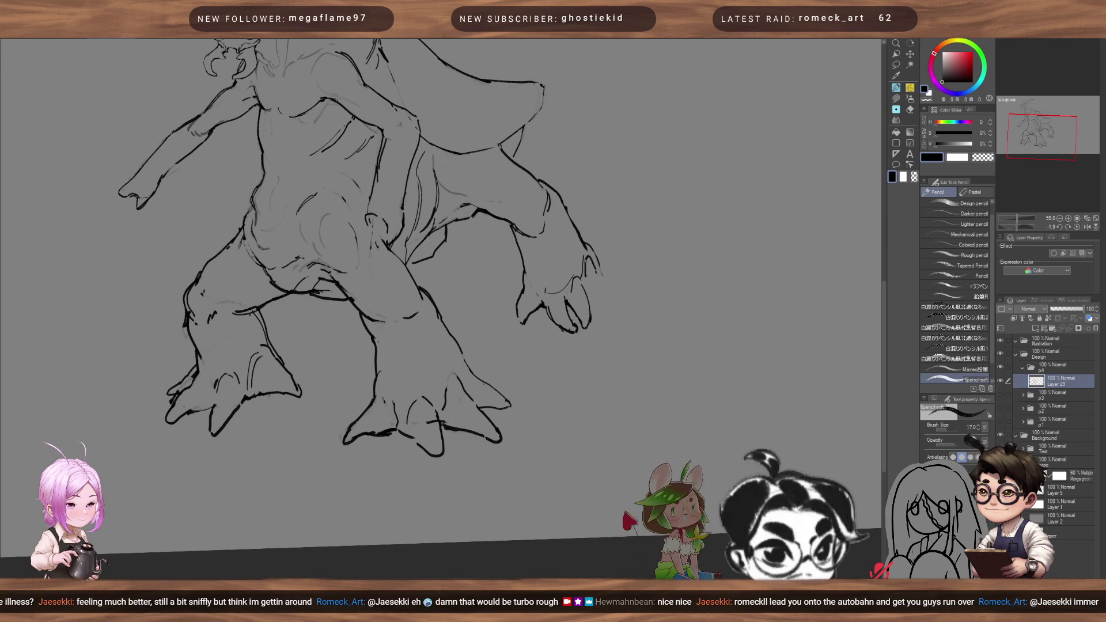
- Undo the last stroke, draw a curved fourth toe on the rear foot's outer edge, and tidy the lines around it with the transparent pencil
{"action": "key", "text": "ctrl+z"}
{"action": "key", "text": "bracketleft"}
{"action": "mouse_move", "coordinate": [590, 258]}
{"action": "left_mouse_down"}
{"action": "mouse_move", "coordinate": [603, 274]}
{"action": "mouse_move", "coordinate": [591, 307]}
{"action": "left_mouse_up"}
{"action": "key", "text": "c"}
{"action": "key", "text": "bracketright"}
{"action": "key", "text": "bracketright"}
{"action": "key", "text": "bracketright"}
{"action": "key", "text": "c"}
{"action": "key", "text": "bracketleft"}
{"action": "key", "text": "bracketleft"}
{"action": "key", "text": "bracketleft"}
{"action": "key", "text": "bracketleft"}
{"action": "key", "text": "bracketleft"}
{"action": "key", "text": "bracketleft"}
{"action": "key", "text": "bracketleft"}
{"action": "key", "text": "bracketleft"}
{"action": "key", "text": "bracketleft"}
{"action": "key", "text": "bracketright"}
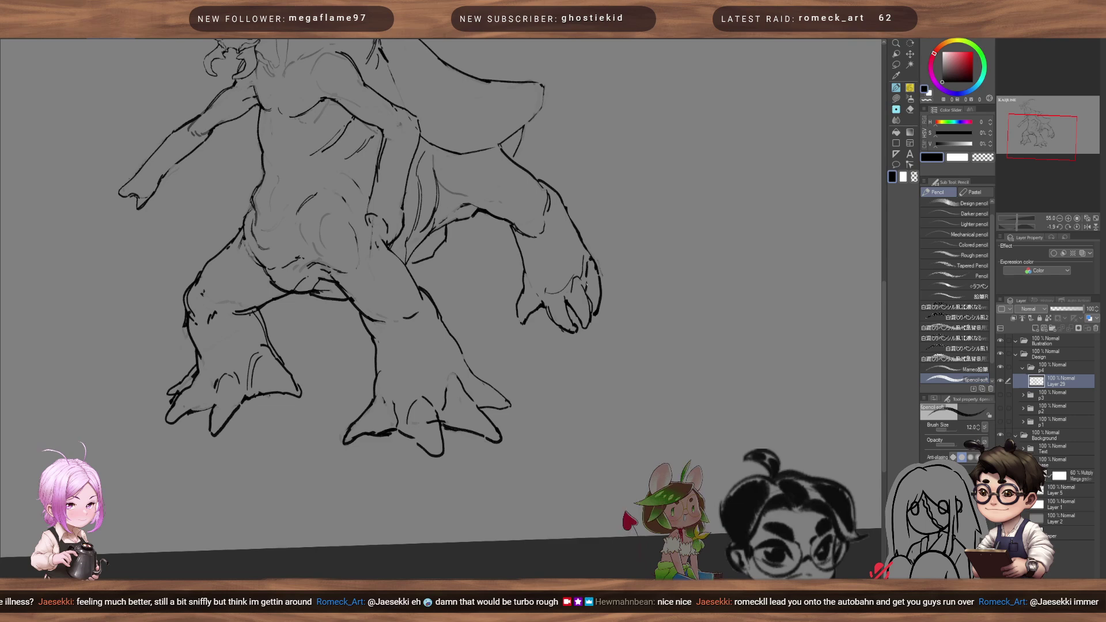
- Extend the rear arm stub beside the wing with darker upper and lower contour lines in pencil at brush size 15
{"action": "mouse_move", "coordinate": [582, 263]}
{"action": "left_mouse_down"}
{"action": "mouse_move", "coordinate": [599, 271]}
{"action": "mouse_move", "coordinate": [625, 249]}
{"action": "mouse_move", "coordinate": [573, 289]}
{"action": "mouse_move", "coordinate": [555, 269]}
{"action": "left_mouse_up"}
{"action": "left_click_drag", "start_coordinate": [530, 199], "coordinate": [557, 308]}
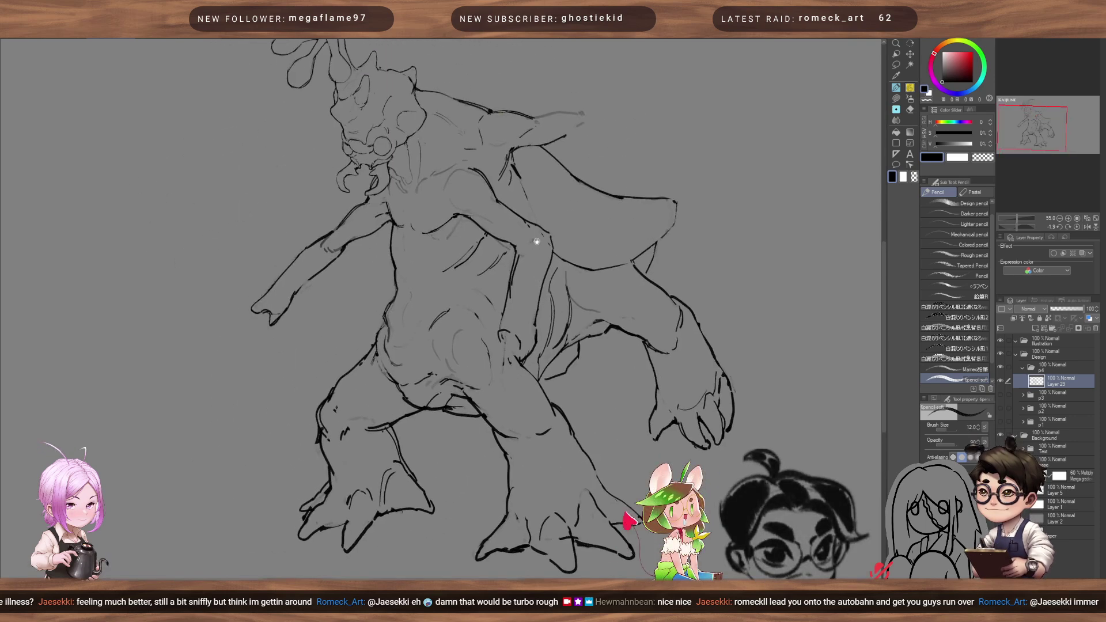
{"action": "left_click_drag", "start_coordinate": [427, 254], "coordinate": [526, 302]}
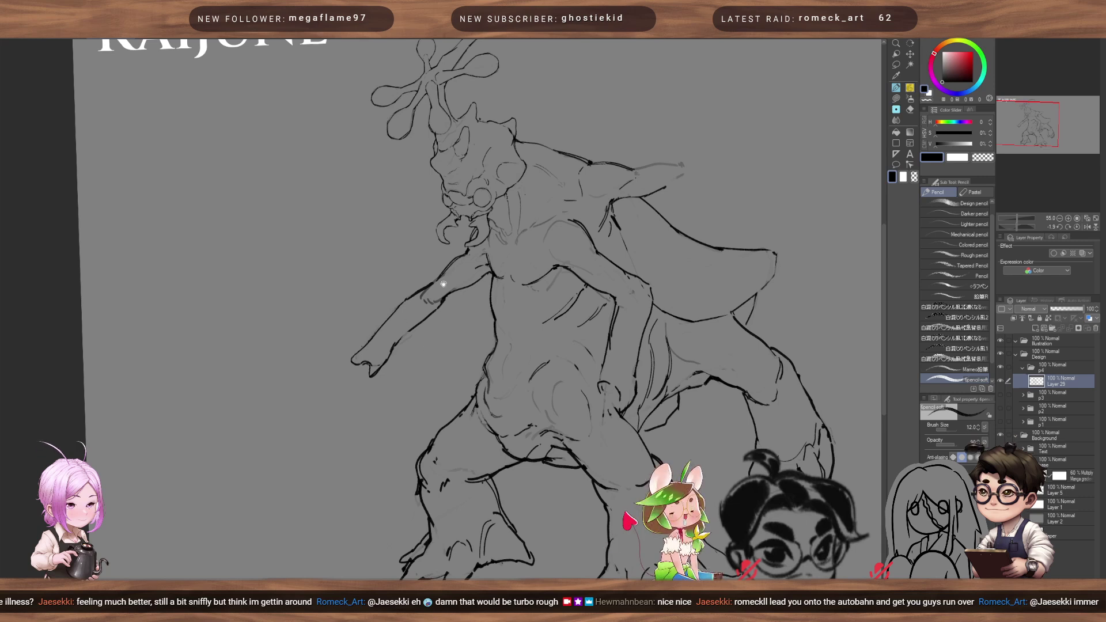
{"action": "left_click_drag", "start_coordinate": [442, 284], "coordinate": [282, 352]}
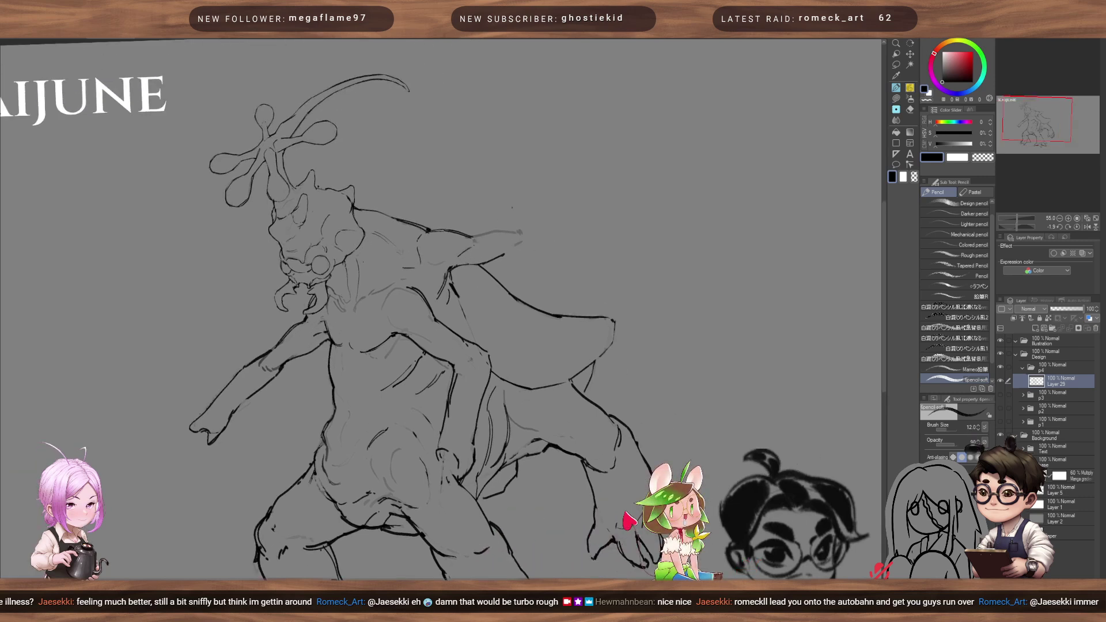
{"action": "mouse_move", "coordinate": [471, 236]}
{"action": "left_mouse_down"}
{"action": "mouse_move", "coordinate": [518, 232]}
{"action": "mouse_move", "coordinate": [513, 226]}
{"action": "mouse_move", "coordinate": [532, 247]}
{"action": "left_mouse_up"}
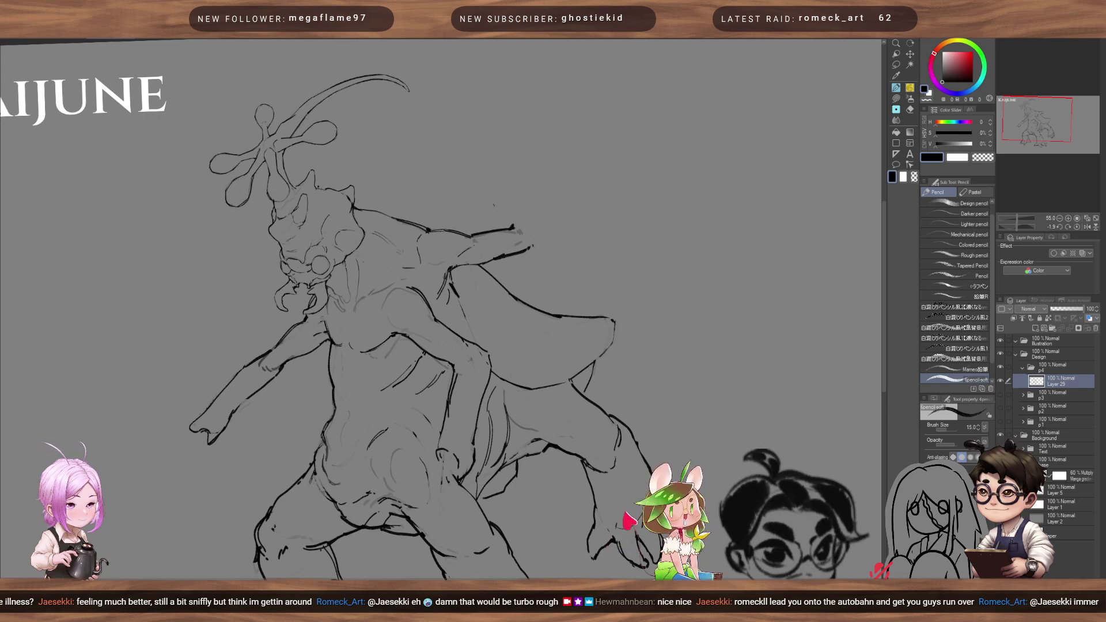
{"action": "key", "text": "bracketleft"}
- Draw the rear arm's elbow and a forearm folded upward and back toward the head at brush sizes 10 to 20
{"action": "left_click_drag", "start_coordinate": [475, 201], "coordinate": [509, 232]}
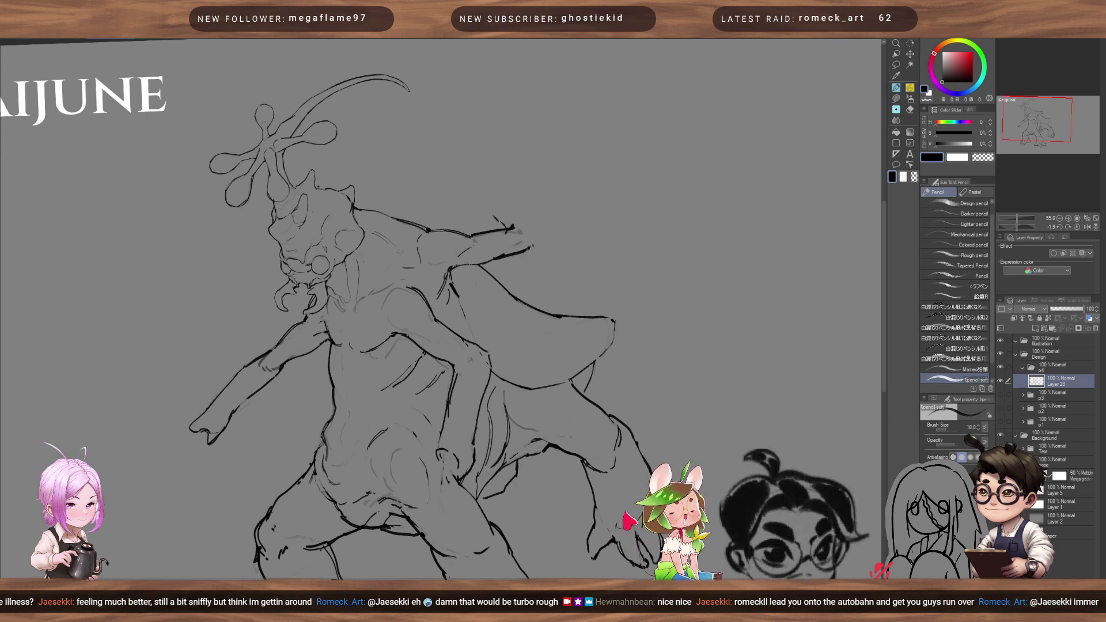
{"action": "left_click_drag", "start_coordinate": [466, 193], "coordinate": [440, 170]}
{"action": "mouse_move", "coordinate": [443, 170]}
{"action": "left_mouse_down"}
{"action": "mouse_move", "coordinate": [440, 150]}
{"action": "mouse_move", "coordinate": [549, 221]}
{"action": "mouse_move", "coordinate": [513, 232]}
{"action": "mouse_move", "coordinate": [538, 248]}
{"action": "mouse_move", "coordinate": [551, 247]}
{"action": "mouse_move", "coordinate": [551, 227]}
{"action": "left_mouse_up"}
{"action": "key", "text": "bracketright"}
{"action": "key", "text": "bracketright"}
{"action": "key", "text": "bracketright"}
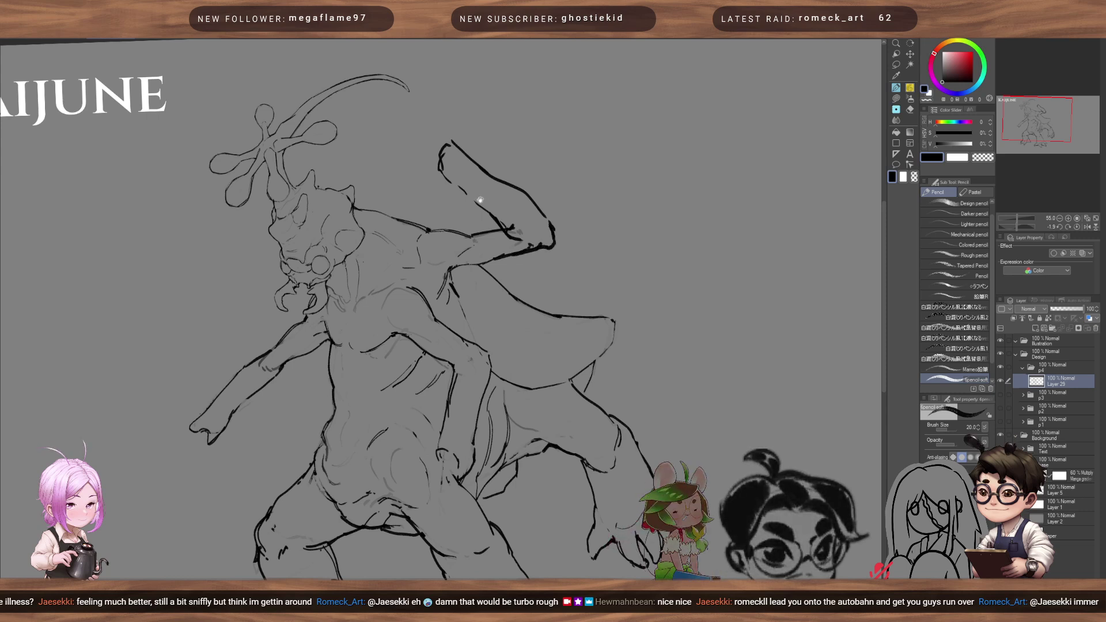
- Erase the rounded end of the raised forearm and thin its outline near the elbow with the transparent pencil at size 70
{"action": "left_click_drag", "start_coordinate": [479, 199], "coordinate": [575, 274]}
{"action": "key", "text": "c"}
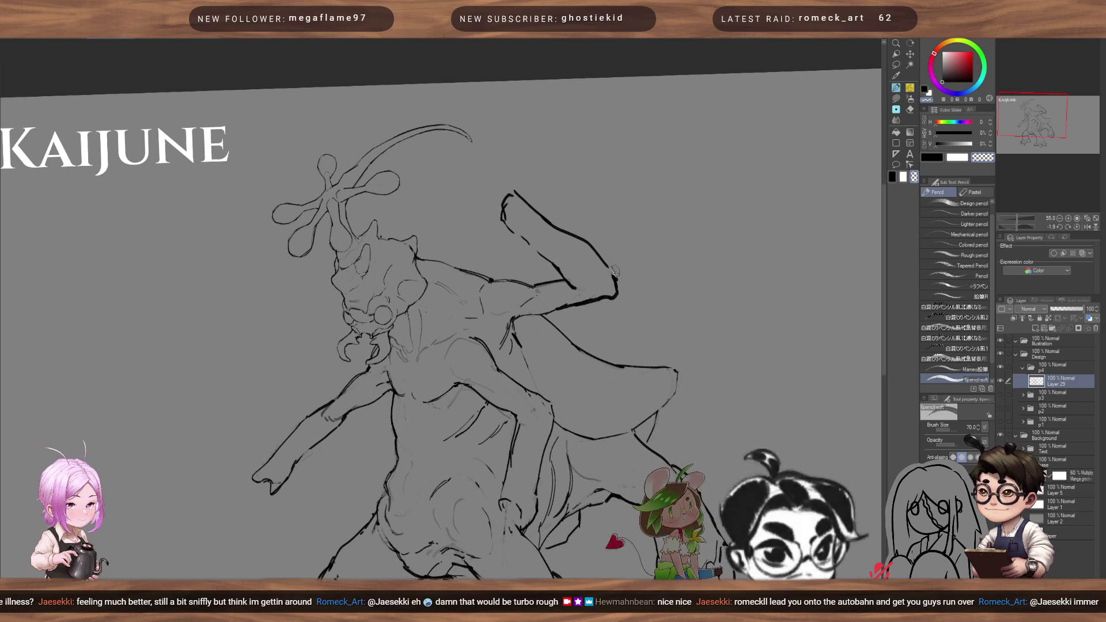
{"action": "key", "text": "bracketleft"}
{"action": "key", "text": "bracketleft"}
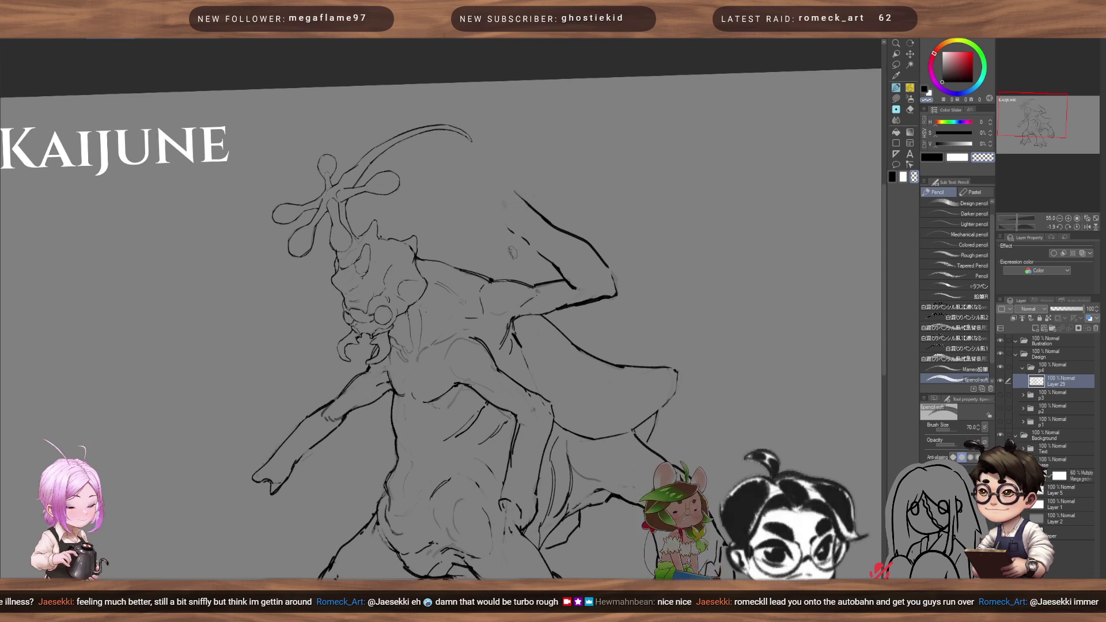
- Extend the raised forearm's inner line and draw a blade's lower edge from the wrist past the elbow in dark pencil, redoing the crossing stroke
{"action": "key", "text": "c"}
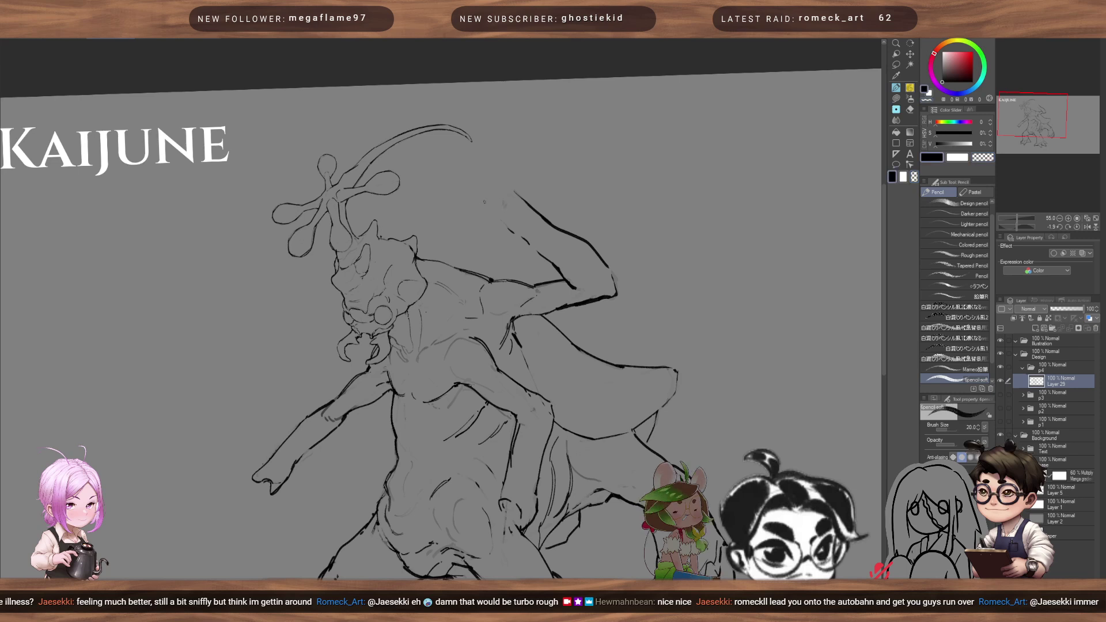
{"action": "left_click_drag", "start_coordinate": [478, 201], "coordinate": [541, 272]}
{"action": "key", "text": "["}
{"action": "key", "text": "["}
{"action": "key", "text": "["}
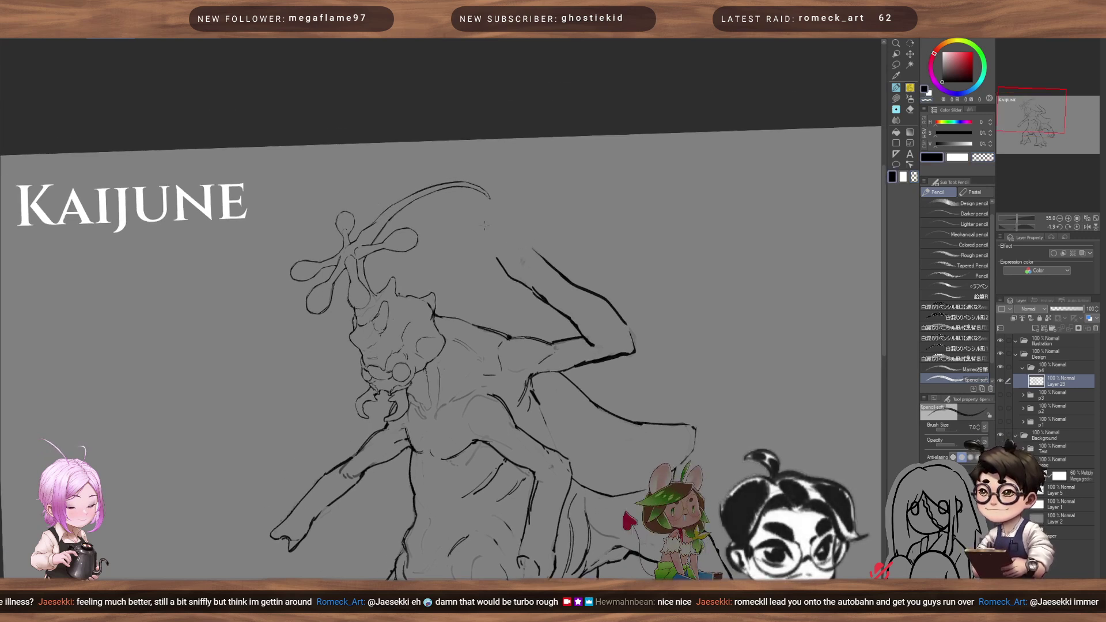
{"action": "mouse_move", "coordinate": [485, 221]}
{"action": "left_mouse_down"}
{"action": "mouse_move", "coordinate": [519, 261]}
{"action": "mouse_move", "coordinate": [591, 290]}
{"action": "left_mouse_up"}
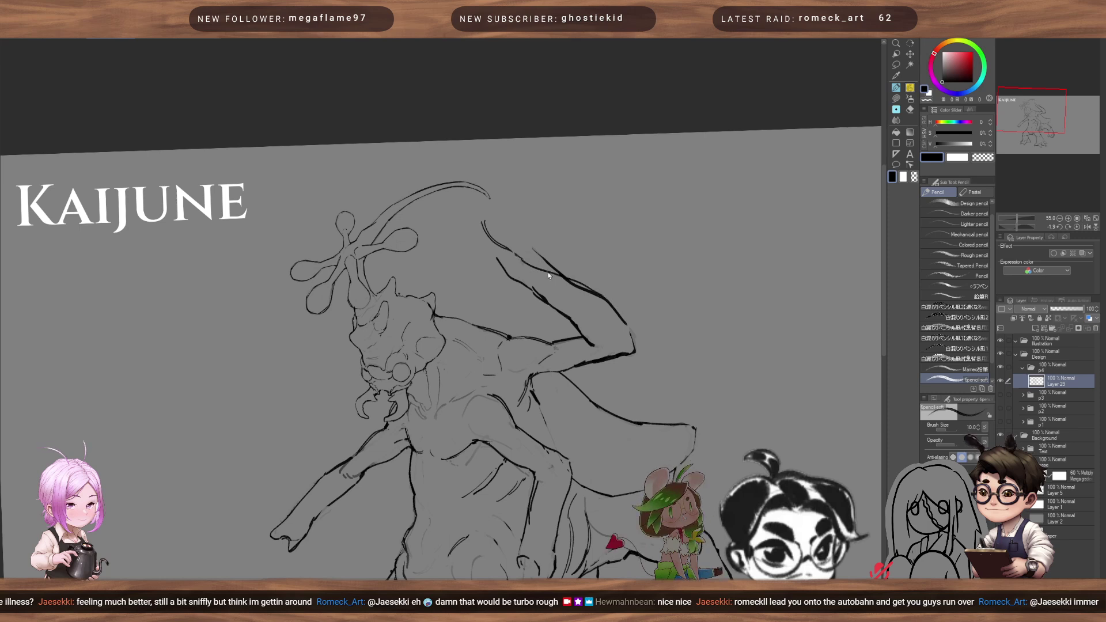
{"action": "key", "text": "ctrl+z"}
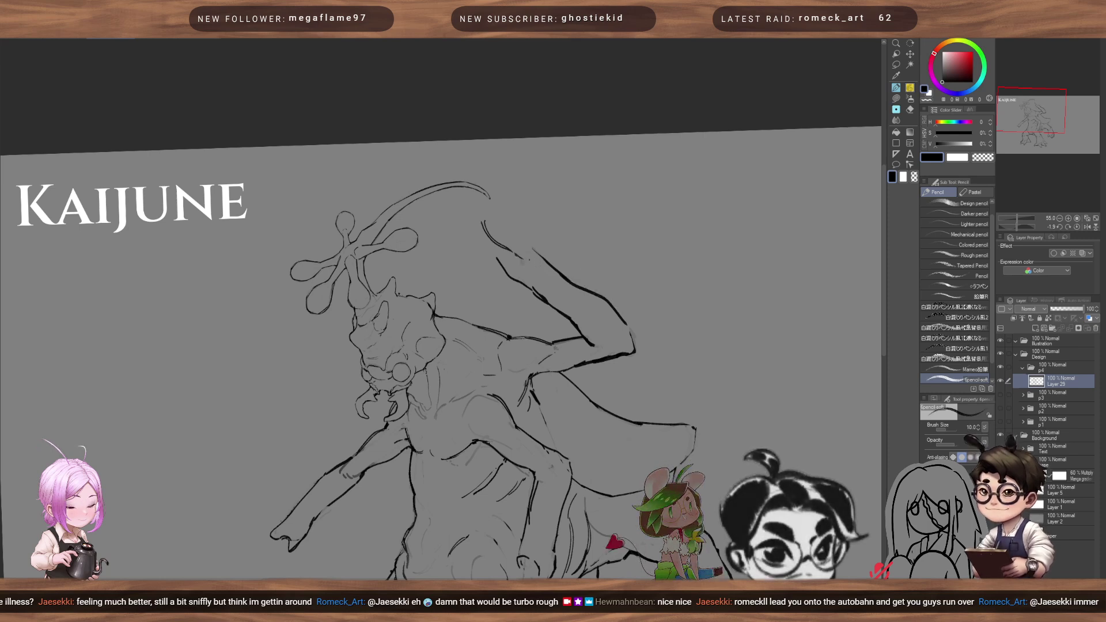
{"action": "mouse_move", "coordinate": [521, 261]}
{"action": "left_mouse_down"}
{"action": "mouse_move", "coordinate": [594, 288]}
{"action": "mouse_move", "coordinate": [666, 335]}
{"action": "left_mouse_up"}
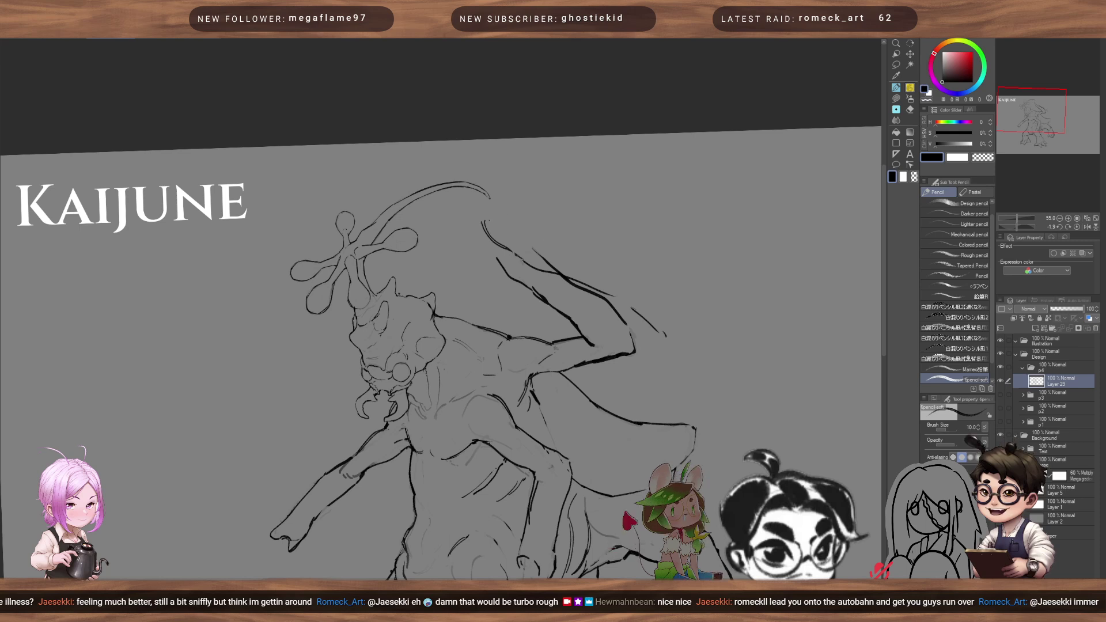
- Draw the blade's rounded base and long outer edge at brush size 12, tapering to a sharp point beyond the elbow
{"action": "left_click_drag", "start_coordinate": [488, 204], "coordinate": [483, 218]}
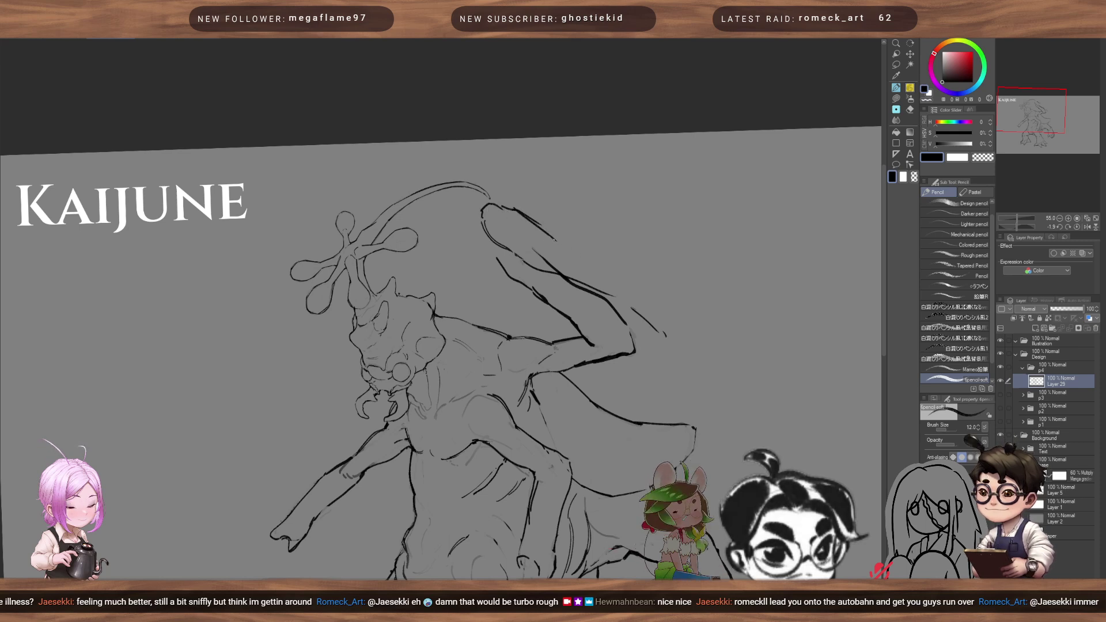
{"action": "left_click_drag", "start_coordinate": [554, 240], "coordinate": [631, 288]}
{"action": "mouse_move", "coordinate": [556, 240]}
{"action": "left_mouse_down"}
{"action": "mouse_move", "coordinate": [638, 294]}
{"action": "mouse_move", "coordinate": [608, 275]}
{"action": "left_mouse_up"}
{"action": "mouse_move", "coordinate": [622, 322]}
{"action": "left_mouse_down"}
{"action": "mouse_move", "coordinate": [581, 253]}
{"action": "mouse_move", "coordinate": [663, 319]}
{"action": "left_mouse_up"}
{"action": "key", "text": "ctrl+z"}
{"action": "left_click_drag", "start_coordinate": [594, 222], "coordinate": [665, 312]}
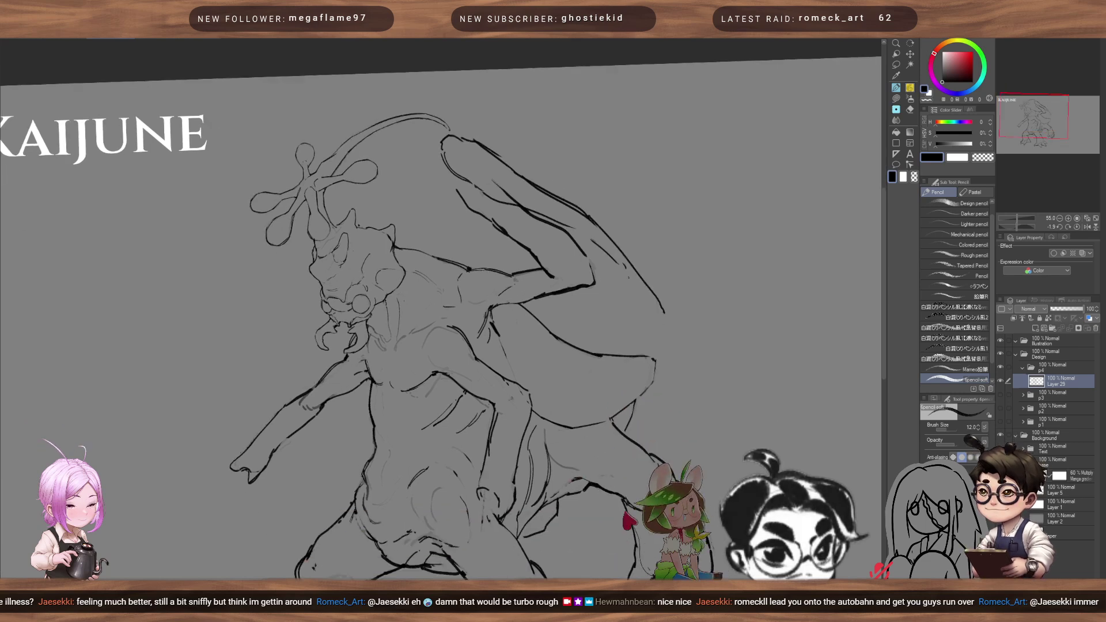
{"action": "left_click_drag", "start_coordinate": [571, 229], "coordinate": [669, 323]}
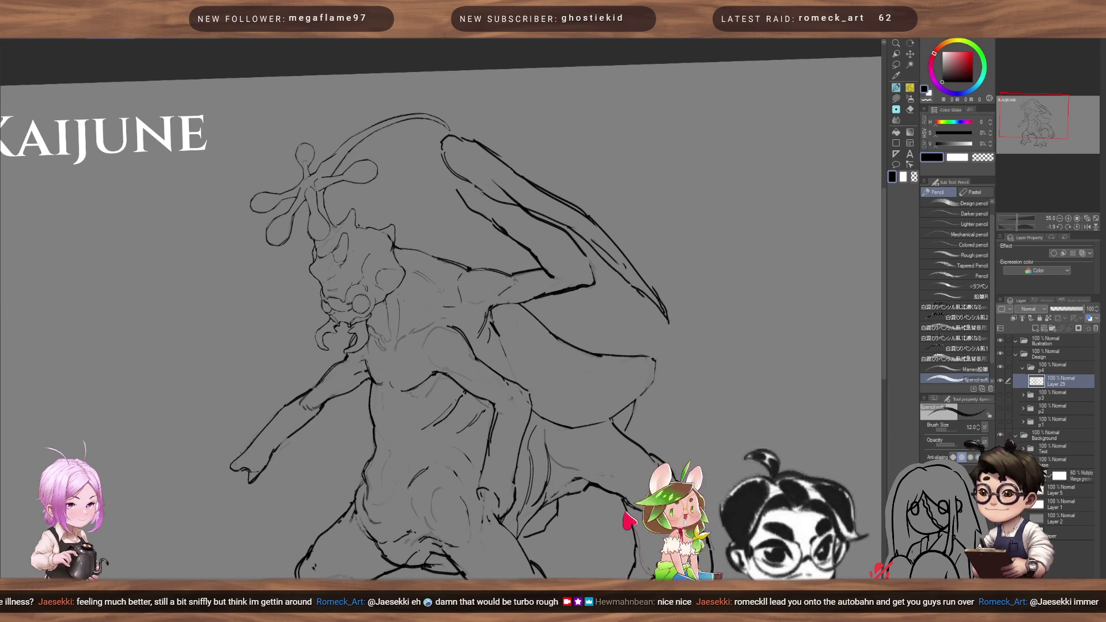
- Erase the overlapping lines along the blade and the raised forearm with the transparent pencil at about size 60
{"action": "key", "text": "c"}
{"action": "left_click_drag", "start_coordinate": [590, 233], "coordinate": [648, 299]}
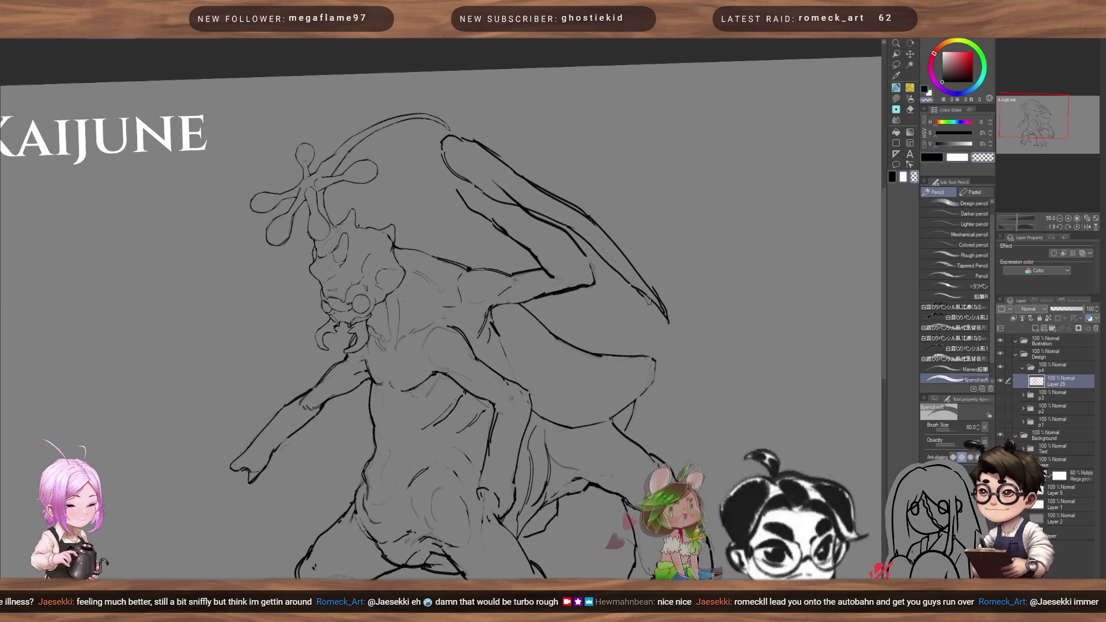
{"action": "left_click_drag", "start_coordinate": [518, 207], "coordinate": [594, 289]}
{"action": "key", "text": "]"}
{"action": "key", "text": "]"}
- Reinforce the wrist joint where the blade meets the raised forearm with the dark pencil at brush sizes 7 to 12
{"action": "key", "text": "c"}
{"action": "key", "text": "["}
{"action": "key", "text": "["}
{"action": "key", "text": "["}
{"action": "key", "text": "["}
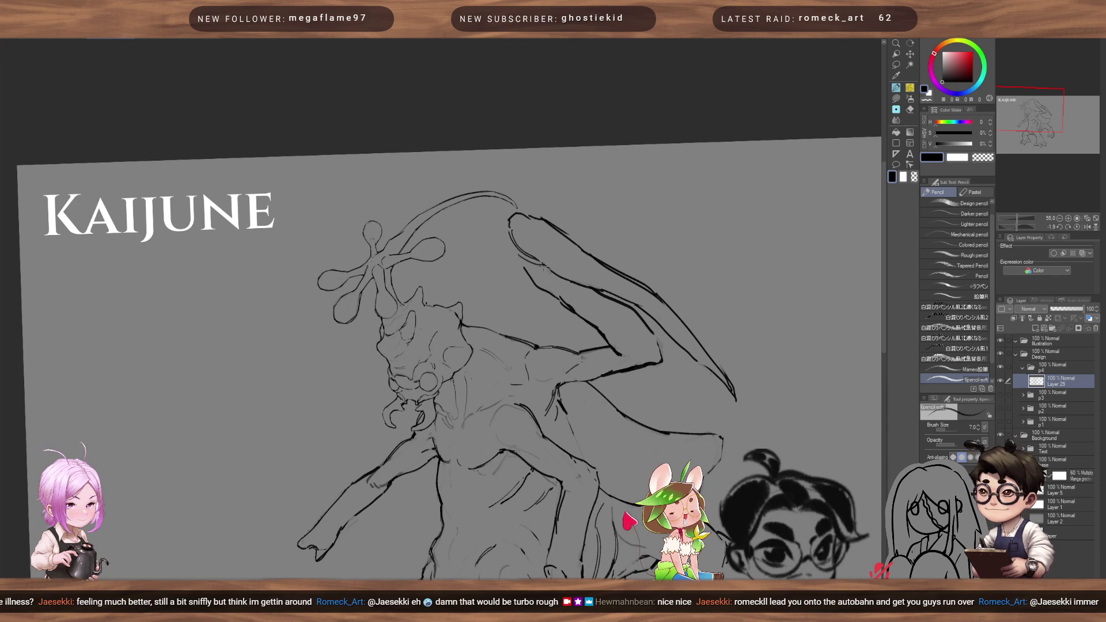
{"action": "key", "text": "bracketright"}
{"action": "key", "text": "bracketright"}
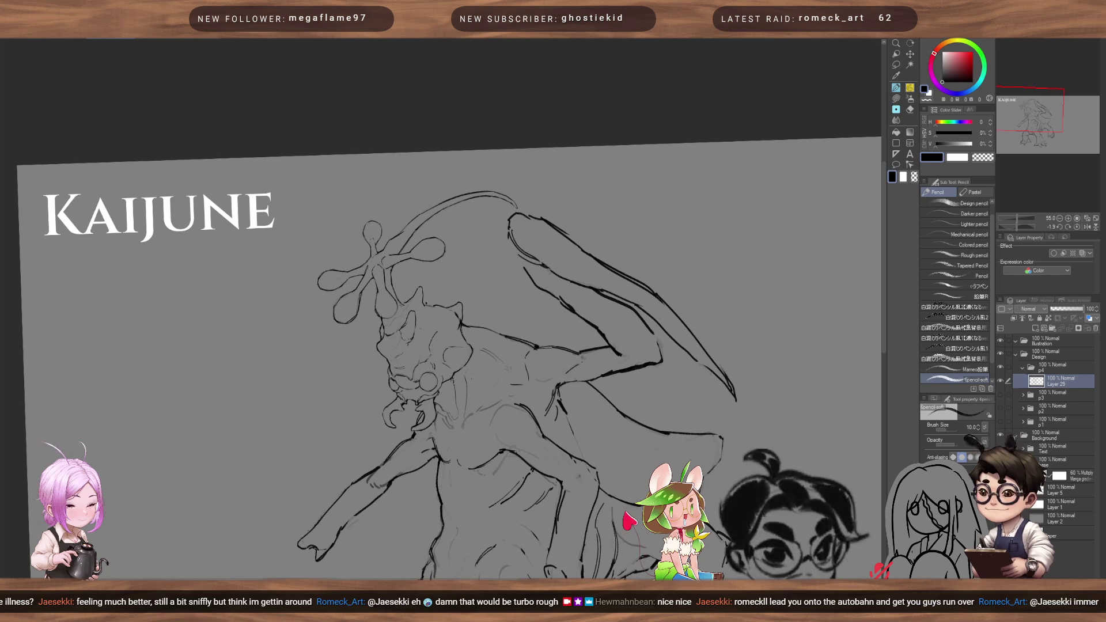
{"action": "key", "text": "bracketright"}
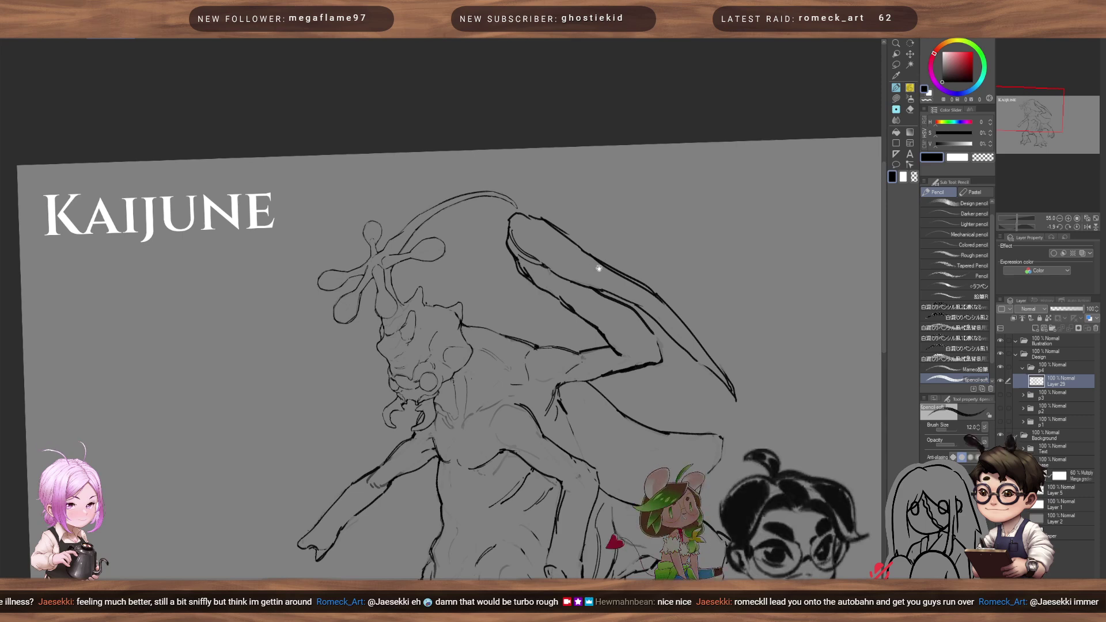
- Examine the whole creature's silhouette and the proportions of the raised arm with its blade
{"action": "left_click_drag", "start_coordinate": [599, 268], "coordinate": [510, 190]}
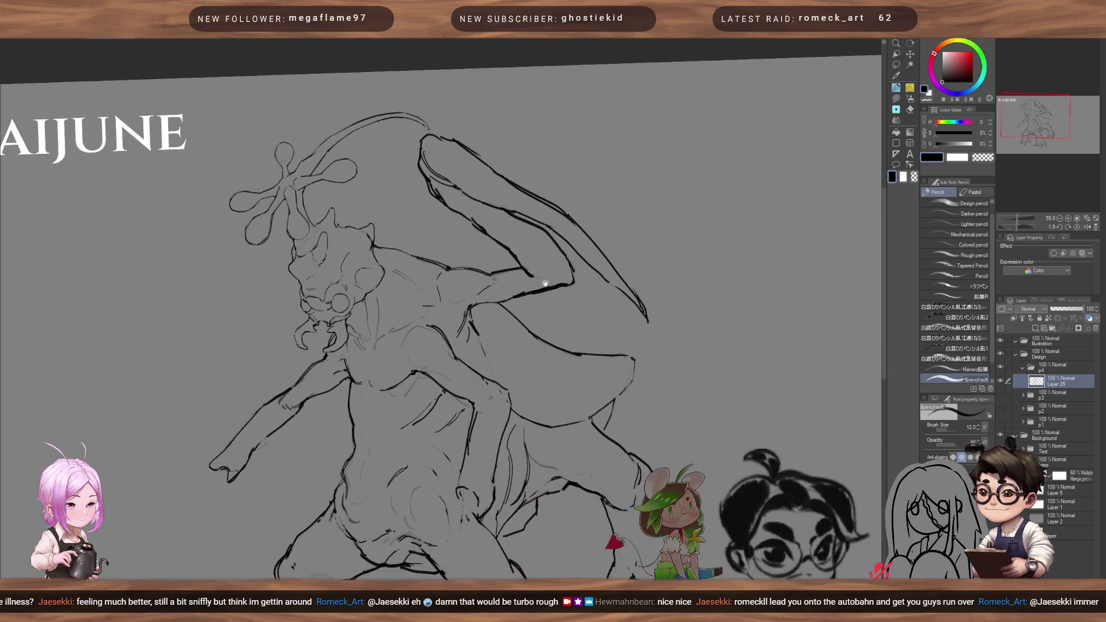
{"action": "left_click_drag", "start_coordinate": [546, 283], "coordinate": [653, 199]}
{"action": "left_click_drag", "start_coordinate": [560, 185], "coordinate": [514, 238]}
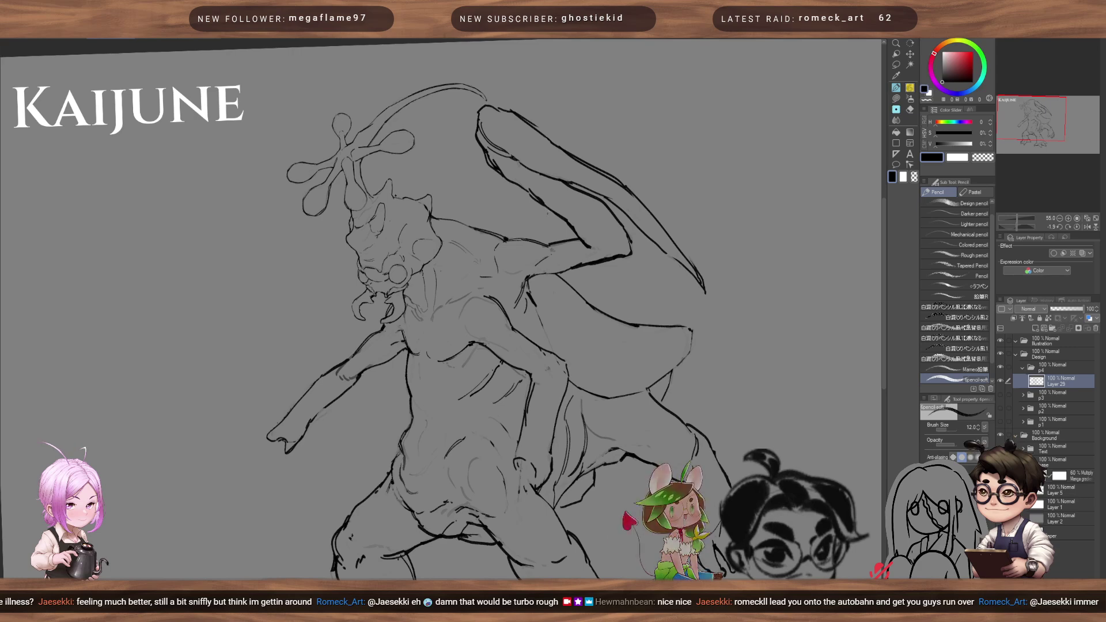
{"action": "scroll", "coordinate": [533, 221], "scroll_direction": "down", "scroll_amount": 11}
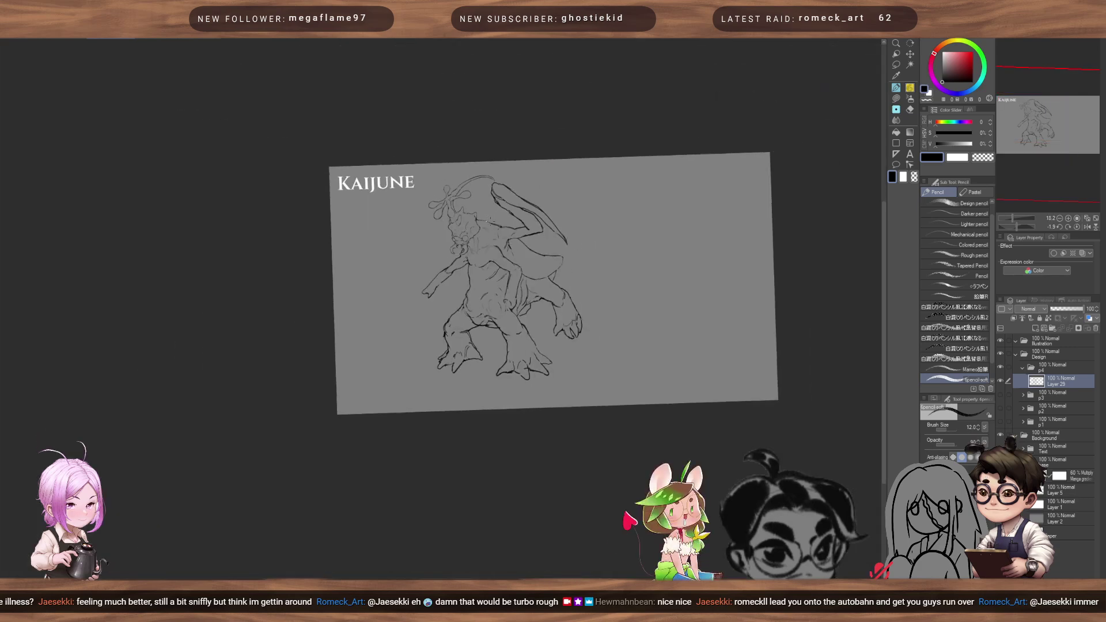
{"action": "scroll", "coordinate": [483, 219], "scroll_direction": "up", "scroll_amount": 5}
{"action": "scroll", "coordinate": [482, 219], "scroll_direction": "up", "scroll_amount": 8}
{"action": "scroll", "coordinate": [482, 219], "scroll_direction": "down", "scroll_amount": 5}
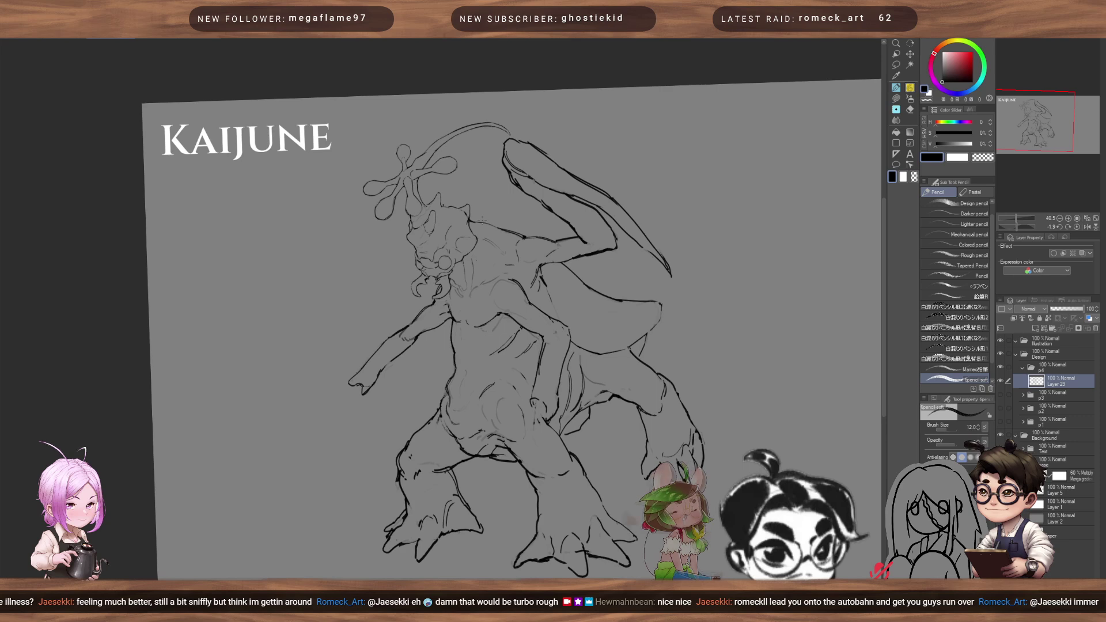
{"action": "scroll", "coordinate": [481, 222], "scroll_direction": "up", "scroll_amount": 3}
{"action": "scroll", "coordinate": [481, 222], "scroll_direction": "up", "scroll_amount": 3}
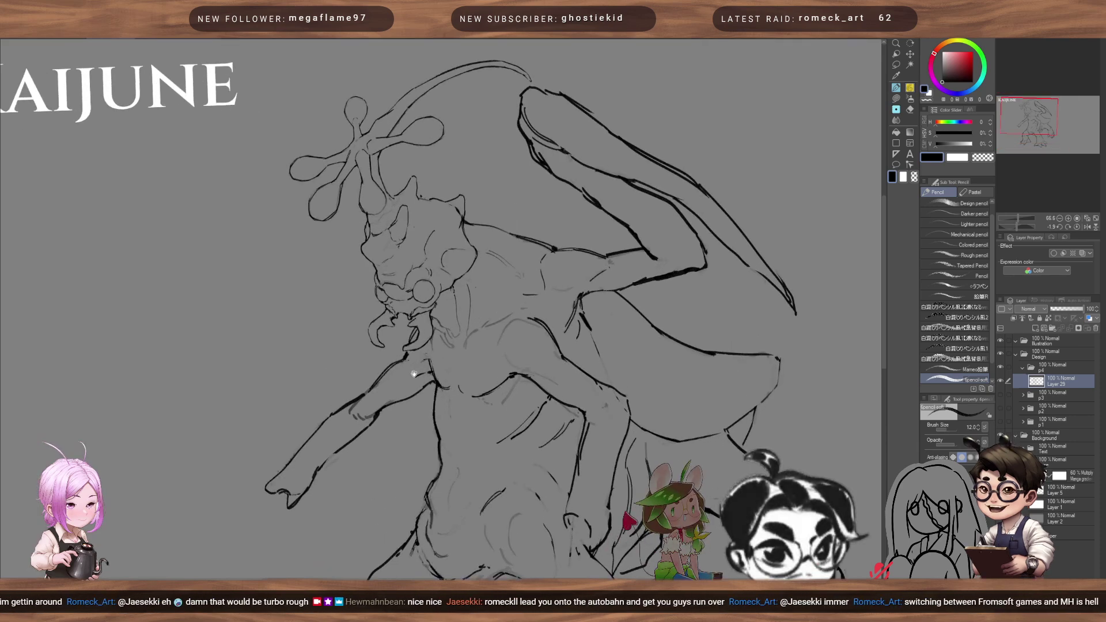
- Draw a long curved line in front of the extended front arm as the second blade's outer edge, at brush sizes 8 and 10
{"action": "left_click_drag", "start_coordinate": [331, 377], "coordinate": [493, 357]}
{"action": "key", "text": "bracketleft"}
{"action": "key", "text": "bracketleft"}
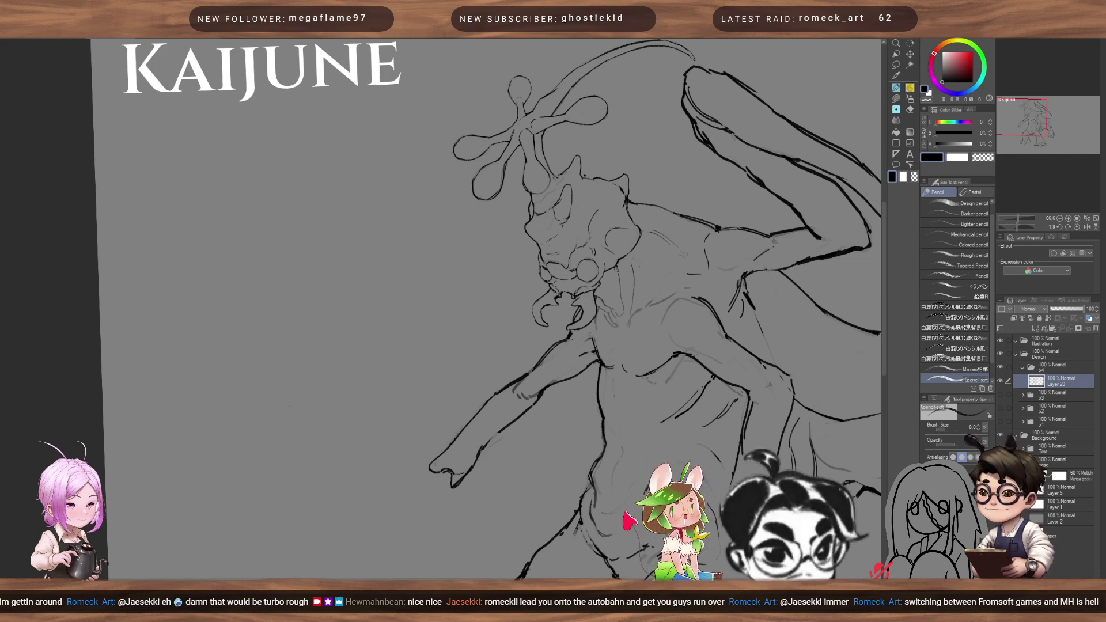
{"action": "mouse_move", "coordinate": [287, 410]}
{"action": "left_mouse_down"}
{"action": "mouse_move", "coordinate": [310, 366]}
{"action": "mouse_move", "coordinate": [433, 247]}
{"action": "left_mouse_up"}
{"action": "key", "text": "bracketright"}
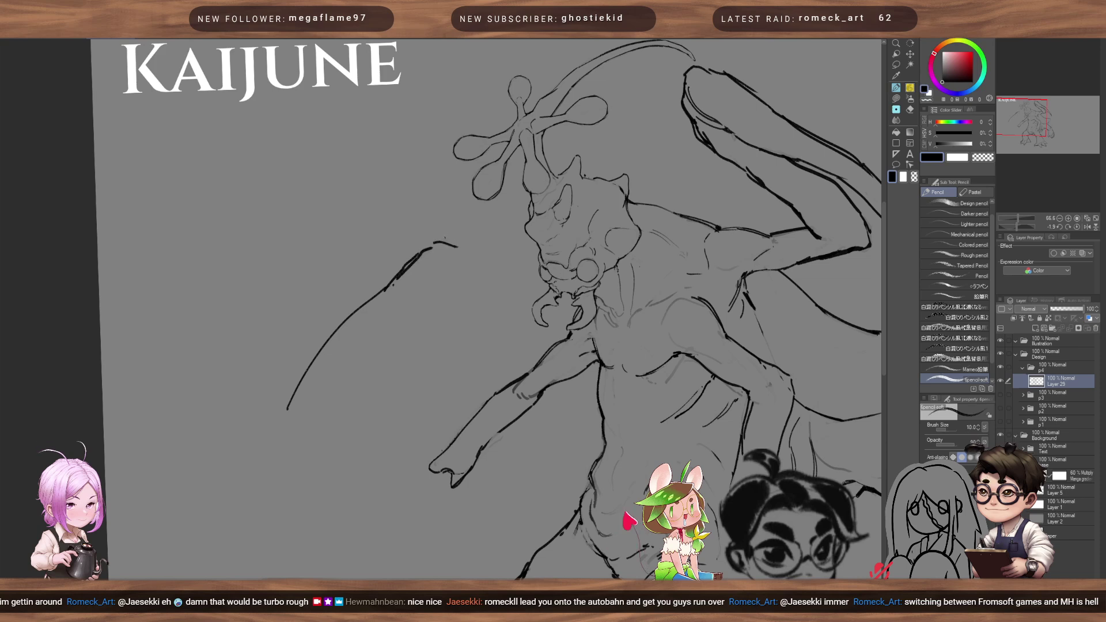
- Thin and clean up the front blade's outer curve with the transparent pencil at brush sizes 30 to 50
{"action": "key", "text": "bracketright"}
{"action": "key", "text": "bracketright"}
{"action": "key", "text": "bracketright"}
{"action": "key", "text": "bracketright"}
{"action": "key", "text": "bracketright"}
{"action": "key", "text": "bracketright"}
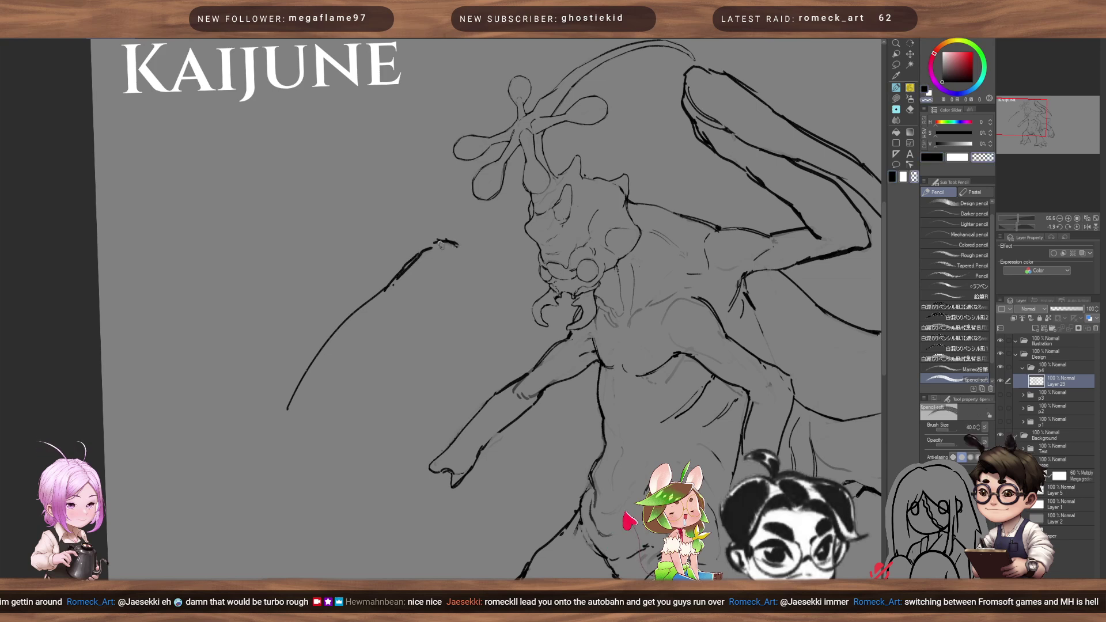
{"action": "key", "text": "bracketright"}
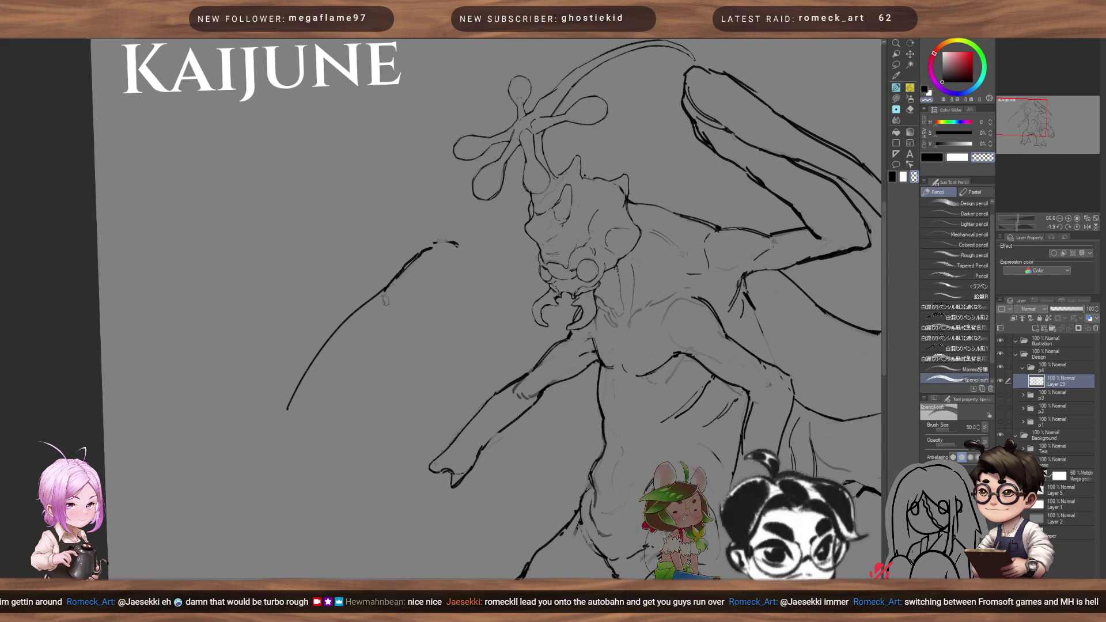
{"action": "key", "text": "bracketleft"}
{"action": "key", "text": "bracketleft"}
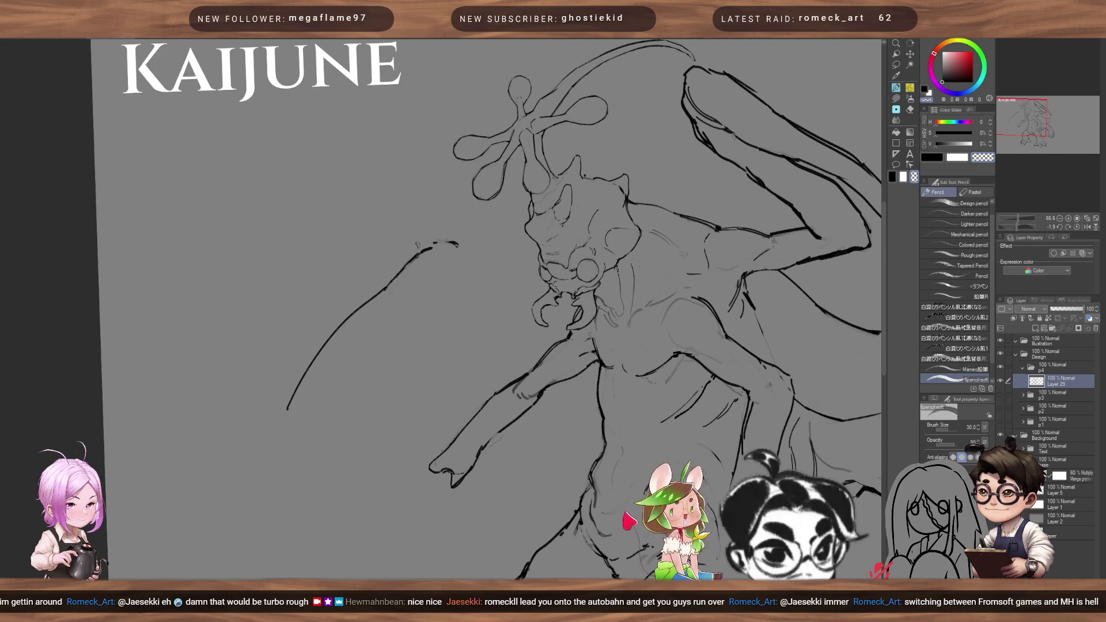
{"action": "left_click_drag", "start_coordinate": [396, 317], "coordinate": [449, 223]}
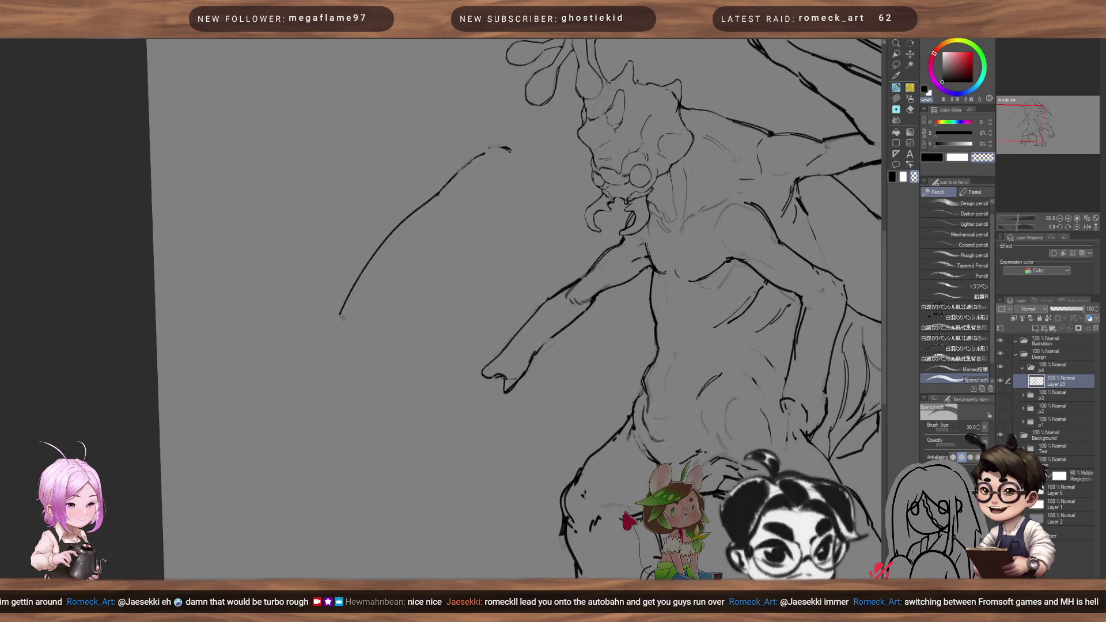
- Lengthen the front blade's curve into a narrow pointed tip with the dark pencil at brush size 10, undoing the unwanted stroke
{"action": "key", "text": "bracketleft"}
{"action": "key", "text": "bracketleft"}
{"action": "key", "text": "bracketleft"}
{"action": "key", "text": "bracketleft"}
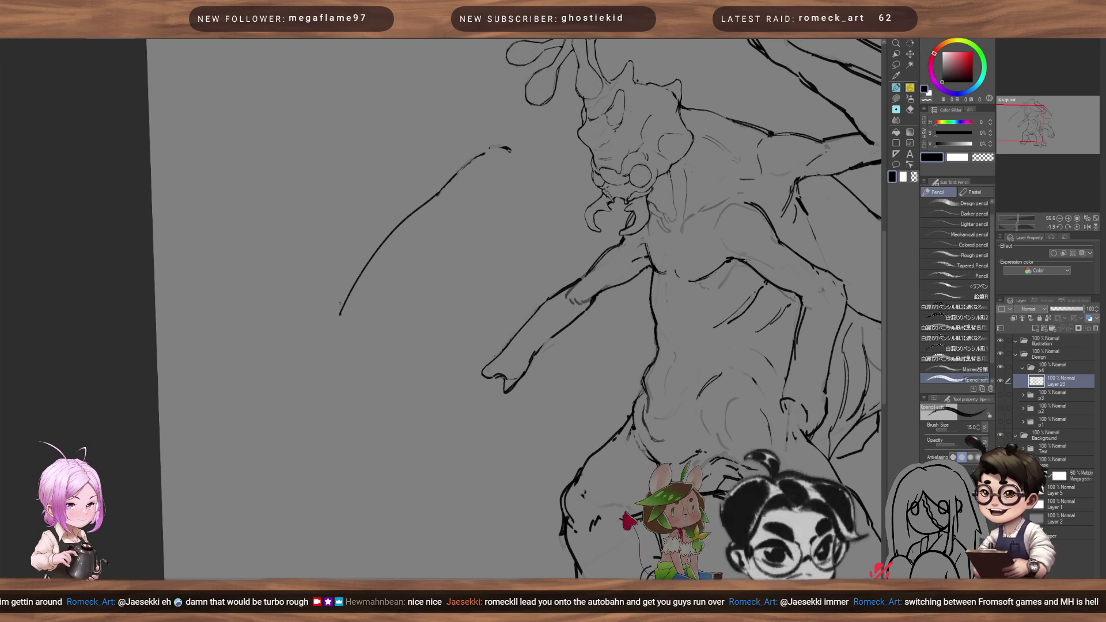
{"action": "key", "text": "bracketleft"}
{"action": "mouse_move", "coordinate": [340, 314]}
{"action": "left_mouse_down"}
{"action": "mouse_move", "coordinate": [324, 368]}
{"action": "mouse_move", "coordinate": [369, 295]}
{"action": "mouse_move", "coordinate": [428, 247]}
{"action": "left_mouse_up"}
{"action": "key", "text": "ctrl+z"}
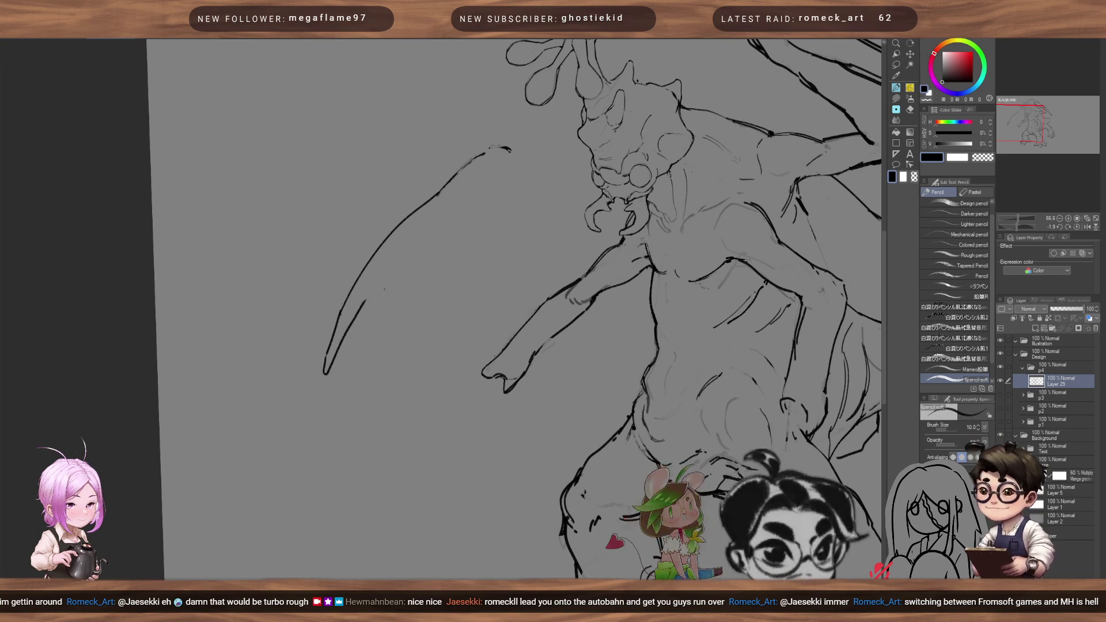
- Draw the front blade's inner edge up from the tip, redoing one stroke, and thicken the upper part of its outer edge
{"action": "key", "text": "bracketright"}
{"action": "left_click_drag", "start_coordinate": [365, 302], "coordinate": [443, 232]}
{"action": "key", "text": "ctrl+z"}
{"action": "key", "text": "bracketleft"}
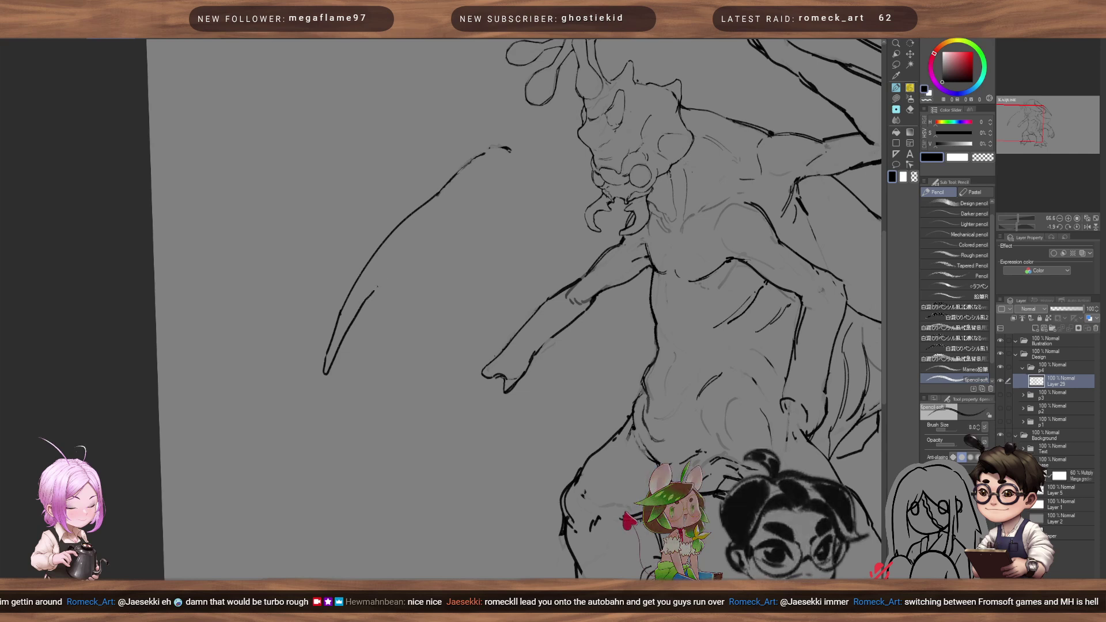
{"action": "left_click_drag", "start_coordinate": [374, 291], "coordinate": [439, 228]}
{"action": "mouse_move", "coordinate": [384, 280]}
{"action": "left_mouse_down"}
{"action": "mouse_move", "coordinate": [496, 190]}
{"action": "mouse_move", "coordinate": [482, 155]}
{"action": "left_mouse_up"}
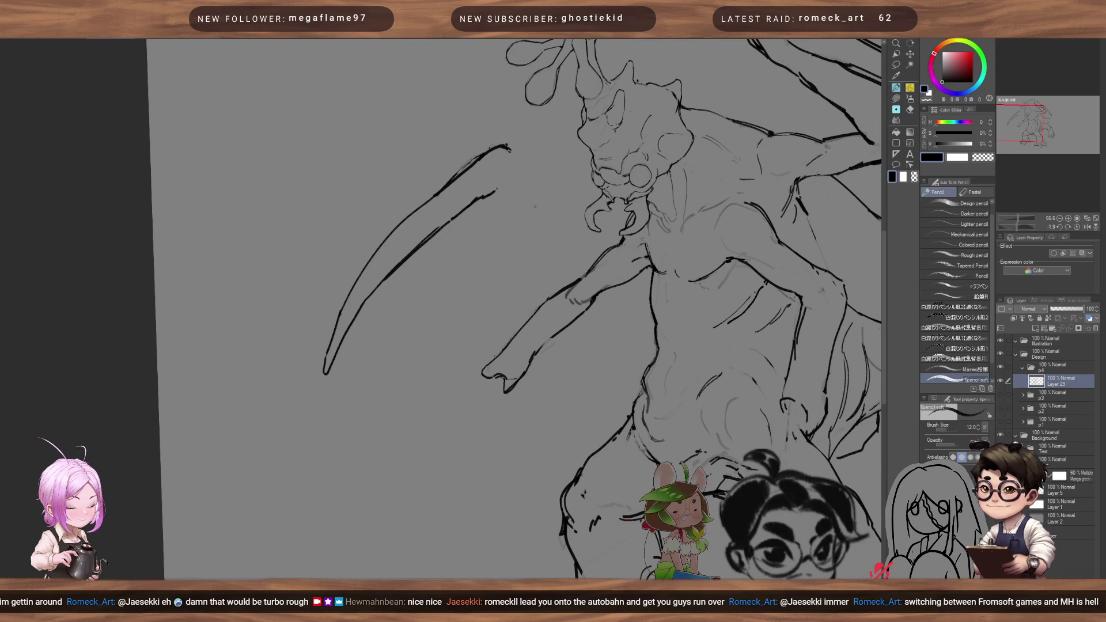
- Draw the front blade arm's outer edge from the top of the blade down toward the creature's mandibles with the dark pencil
{"action": "left_click_drag", "start_coordinate": [681, 96], "coordinate": [737, 186]}
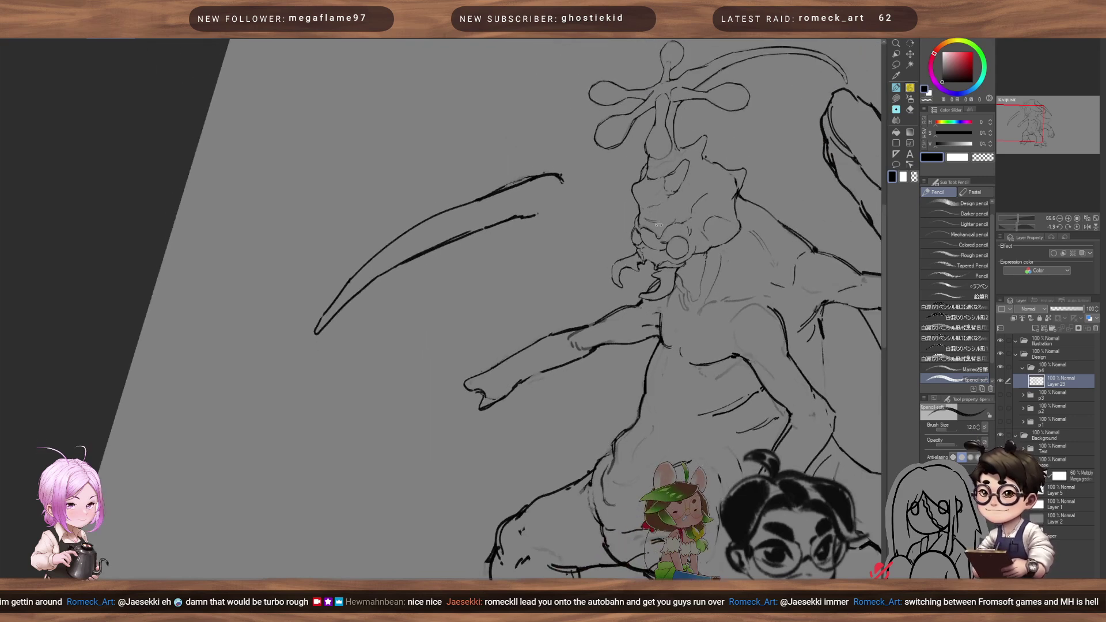
{"action": "left_click_drag", "start_coordinate": [624, 146], "coordinate": [534, 279]}
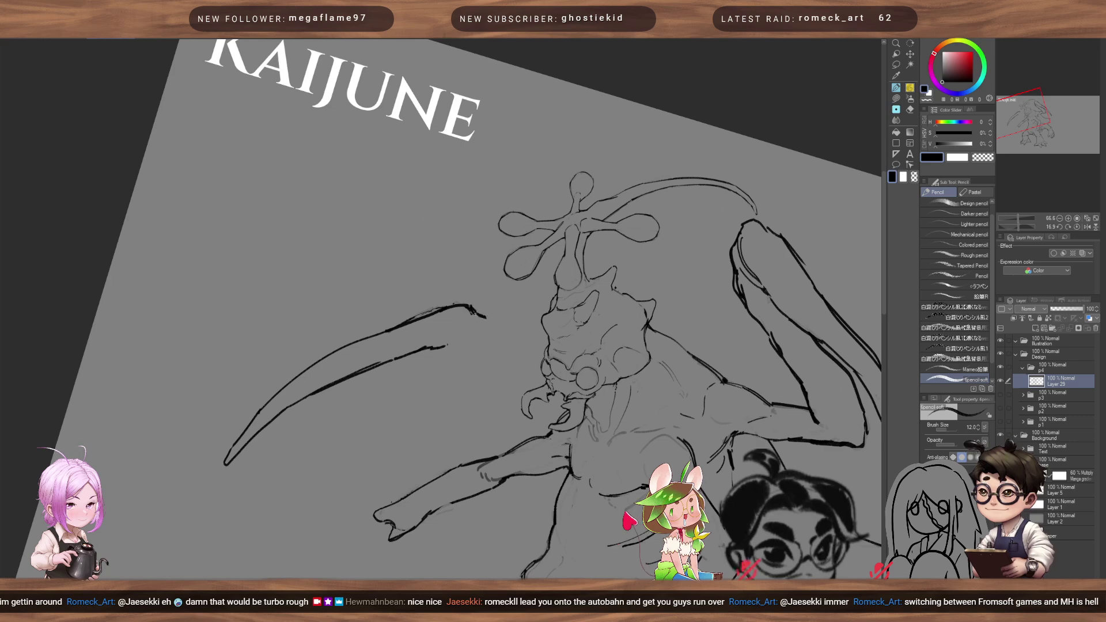
{"action": "mouse_move", "coordinate": [507, 341]}
{"action": "left_mouse_down"}
{"action": "mouse_move", "coordinate": [491, 208]}
{"action": "mouse_move", "coordinate": [521, 263]}
{"action": "left_mouse_up"}
{"action": "key", "text": "bracketright"}
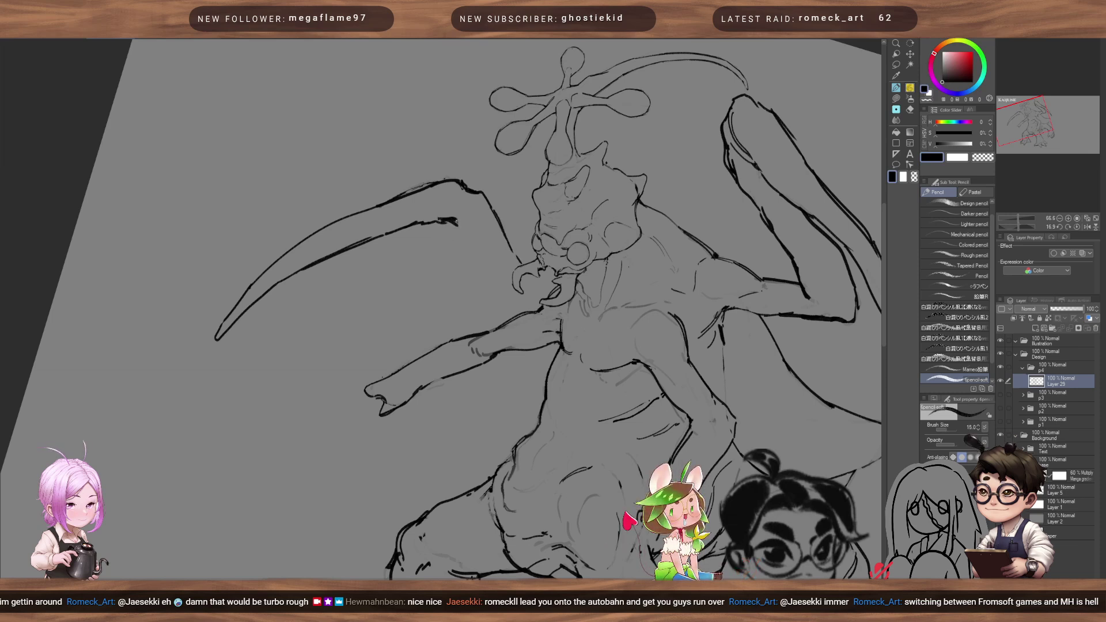
- Trim the thick end of the front blade's inner edge with the transparent pencil at brush size 25
{"action": "key", "text": "c"}
{"action": "key", "text": "bracketright"}
{"action": "key", "text": "bracketright"}
{"action": "key", "text": "bracketright"}
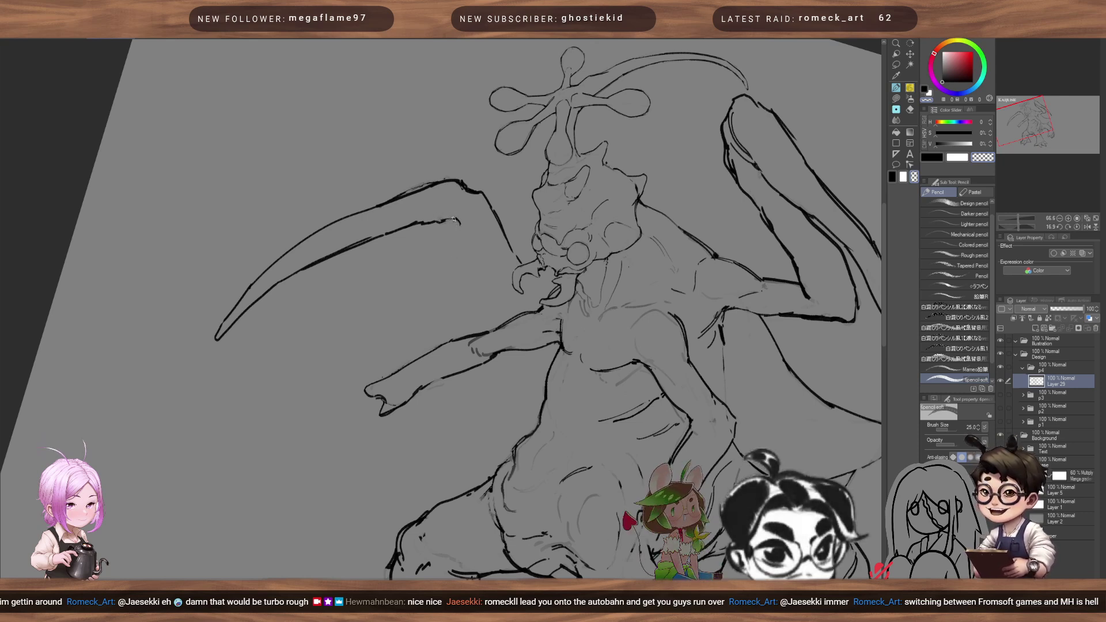
- Draw the inner bend of the front blade's elbow and start the arm's inner edge downward with the dark pencil at brush size 12
{"action": "key", "text": "c"}
{"action": "key", "text": "bracketleft"}
{"action": "key", "text": "bracketleft"}
{"action": "key", "text": "bracketleft"}
{"action": "key", "text": "bracketleft"}
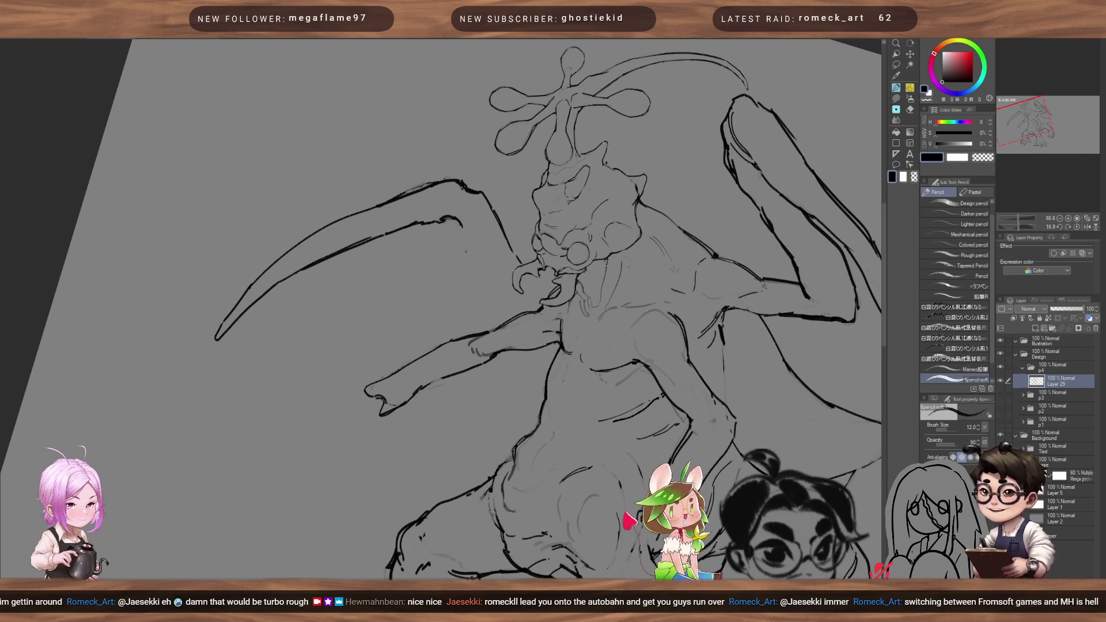
{"action": "left_click_drag", "start_coordinate": [466, 242], "coordinate": [475, 259]}
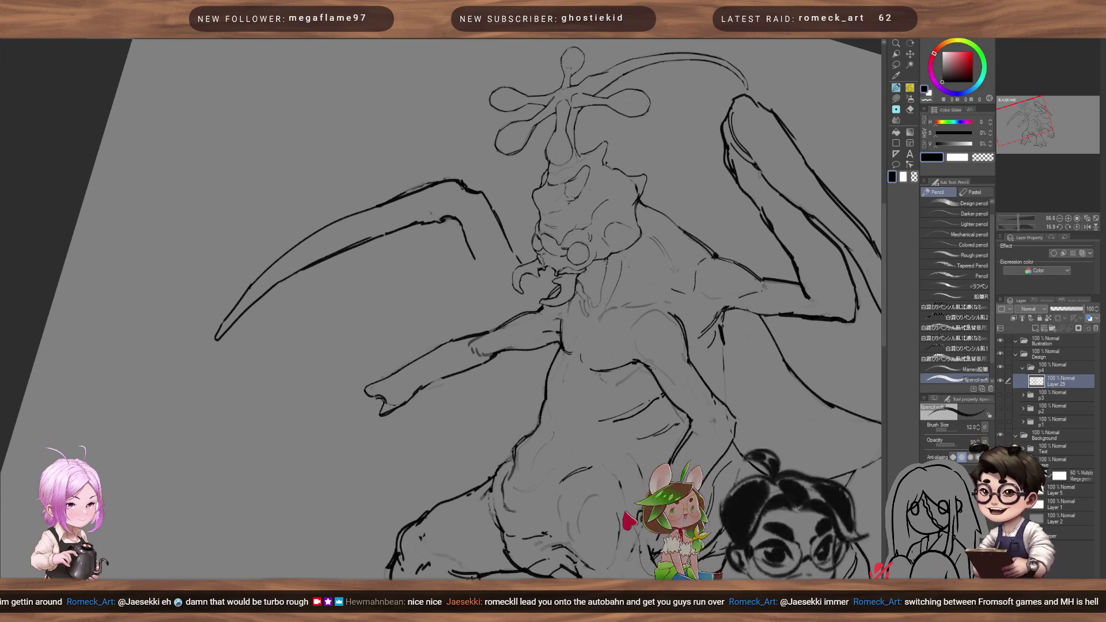
- Add a small joint line inside the elbow at brush size 7 and extend the arm's inner edge down to the extended front arm
{"action": "key", "text": "bracketleft"}
{"action": "key", "text": "bracketleft"}
{"action": "left_click_drag", "start_coordinate": [432, 215], "coordinate": [464, 208]}
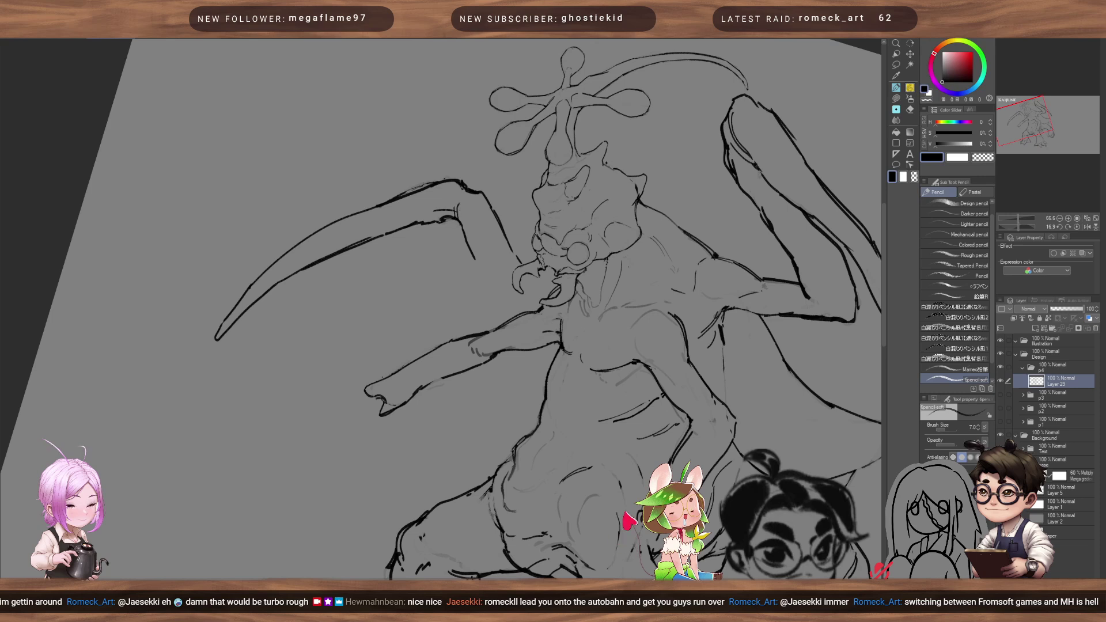
{"action": "left_click_drag", "start_coordinate": [479, 273], "coordinate": [461, 226]}
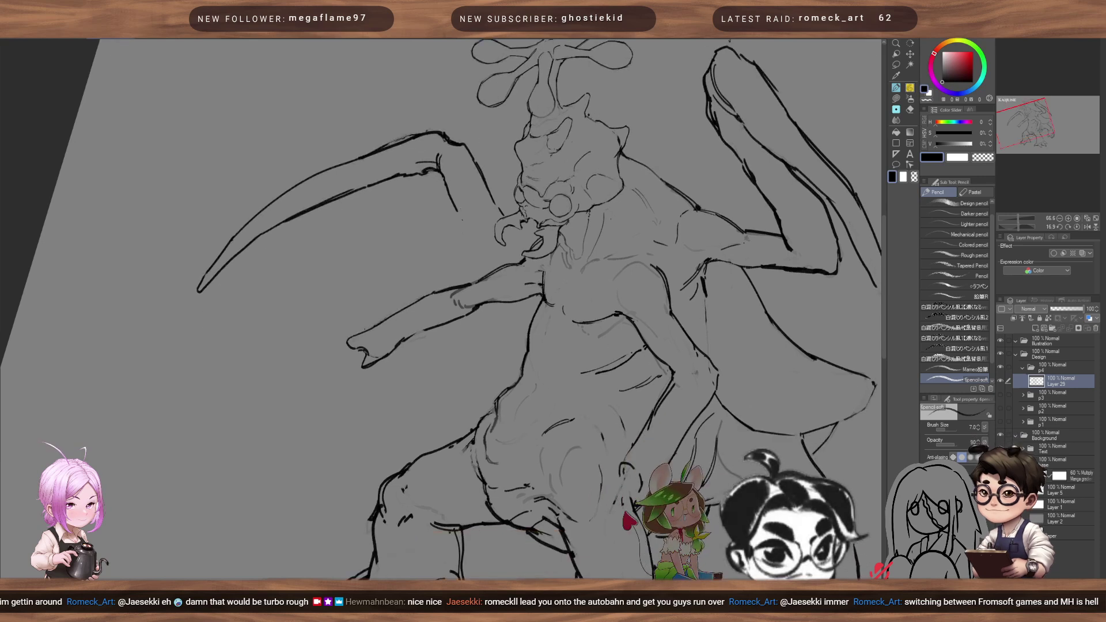
{"action": "key", "text": "bracketright"}
{"action": "key", "text": "bracketright"}
{"action": "key", "text": "bracketright"}
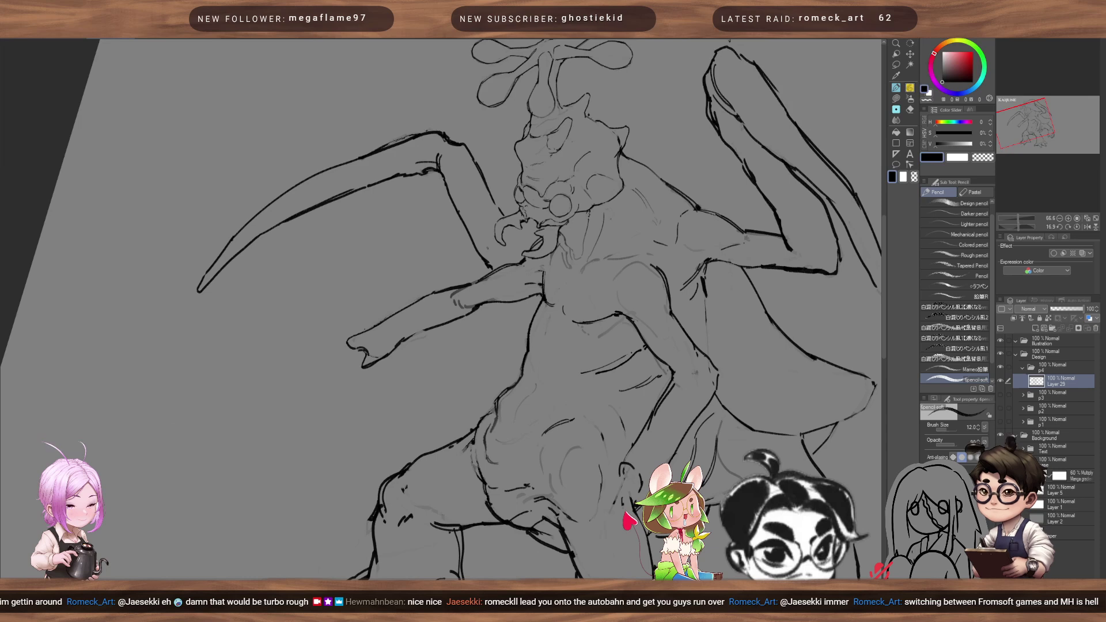
- Trim the overlapping line ends at the extended arm and around the mouth with the transparent pencil at brush sizes 20 and 30
{"action": "key", "text": "c"}
{"action": "key", "text": "bracketright"}
{"action": "key", "text": "bracketright"}
{"action": "key", "text": "bracketright"}
{"action": "left_click_drag", "start_coordinate": [487, 252], "coordinate": [491, 266]}
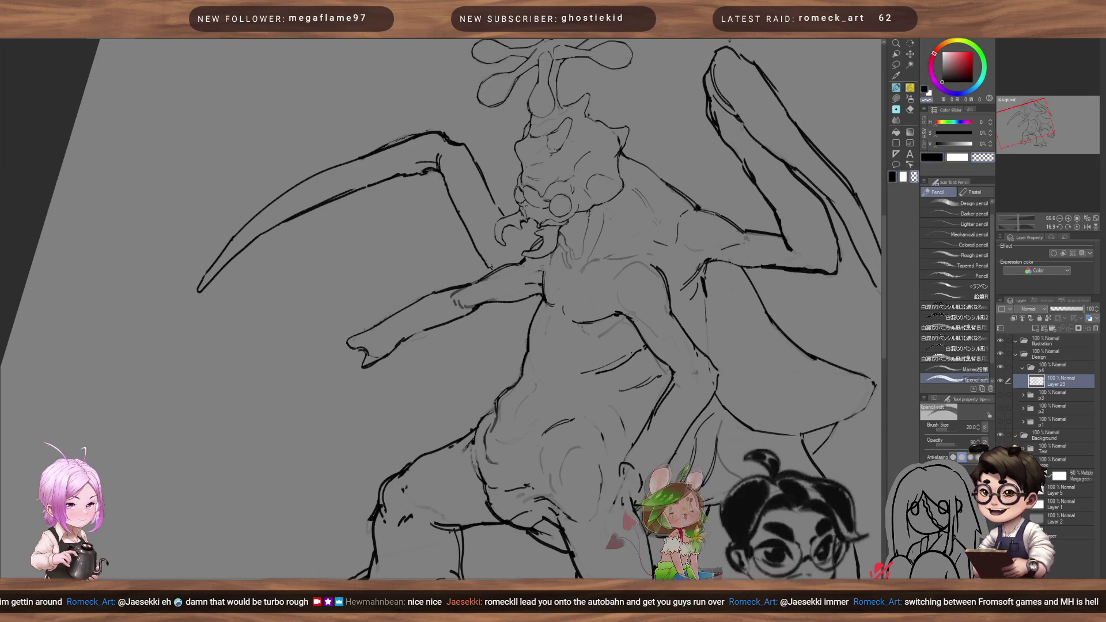
{"action": "key", "text": "bracketright"}
{"action": "key", "text": "bracketright"}
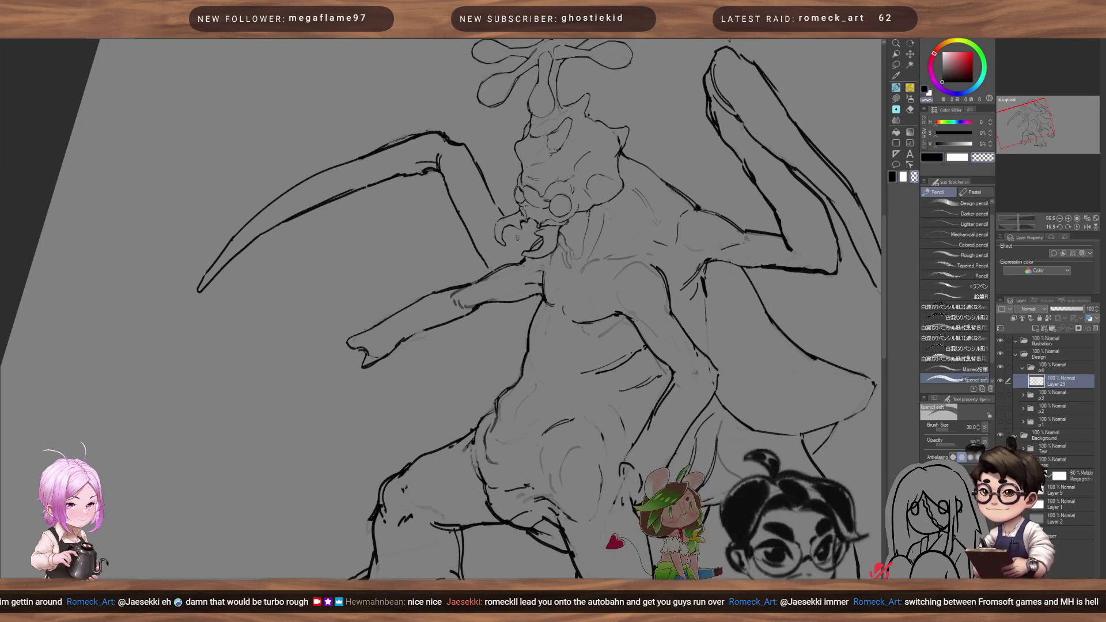
- Redraw the mouth lines with the dark pencil at brush size 8 and continue the blade arm's lower edge behind the extended arm
{"action": "key", "text": "c"}
{"action": "key", "text": "bracketleft"}
{"action": "key", "text": "bracketleft"}
{"action": "key", "text": "bracketleft"}
{"action": "key", "text": "bracketleft"}
{"action": "key", "text": "bracketleft"}
{"action": "key", "text": "bracketleft"}
{"action": "key", "text": "bracketleft"}
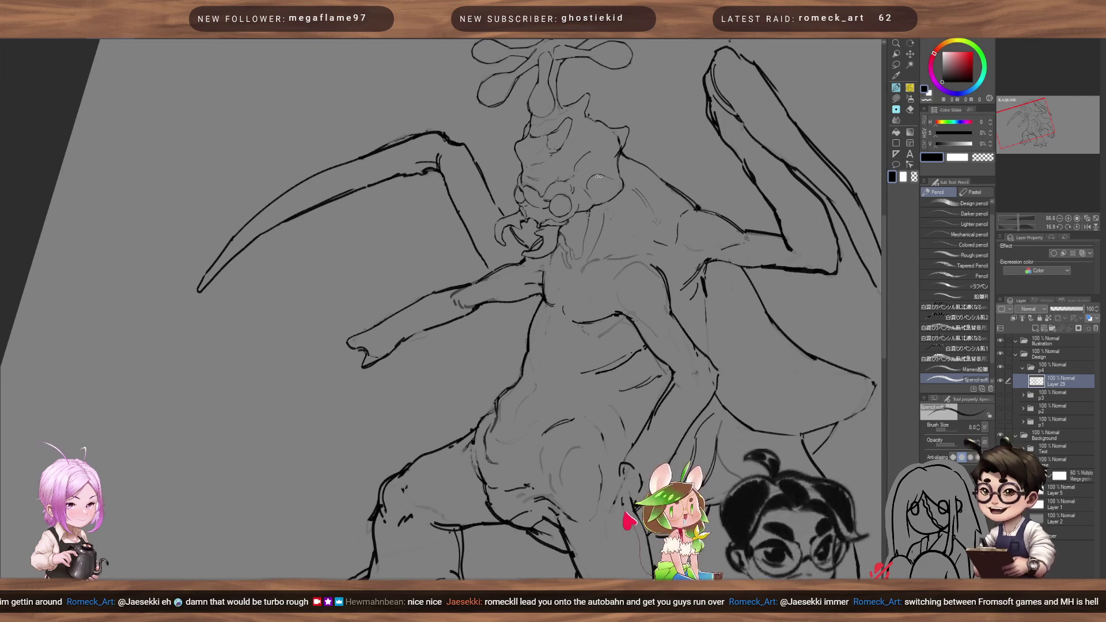
{"action": "left_click_drag", "start_coordinate": [639, 153], "coordinate": [528, 104]}
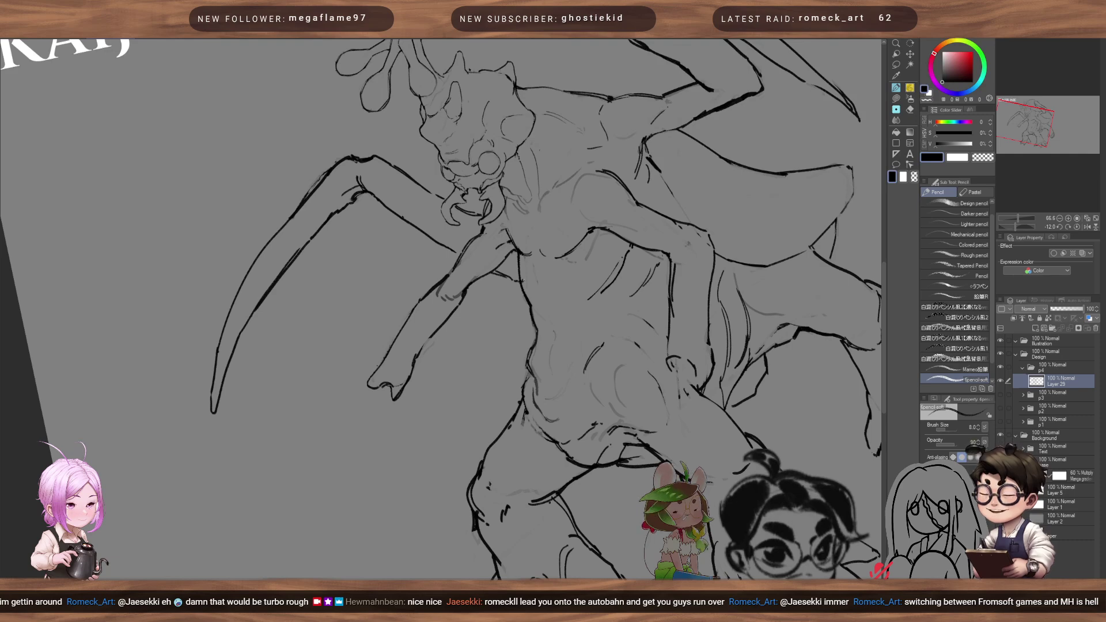
{"action": "left_click_drag", "start_coordinate": [588, 156], "coordinate": [479, 316]}
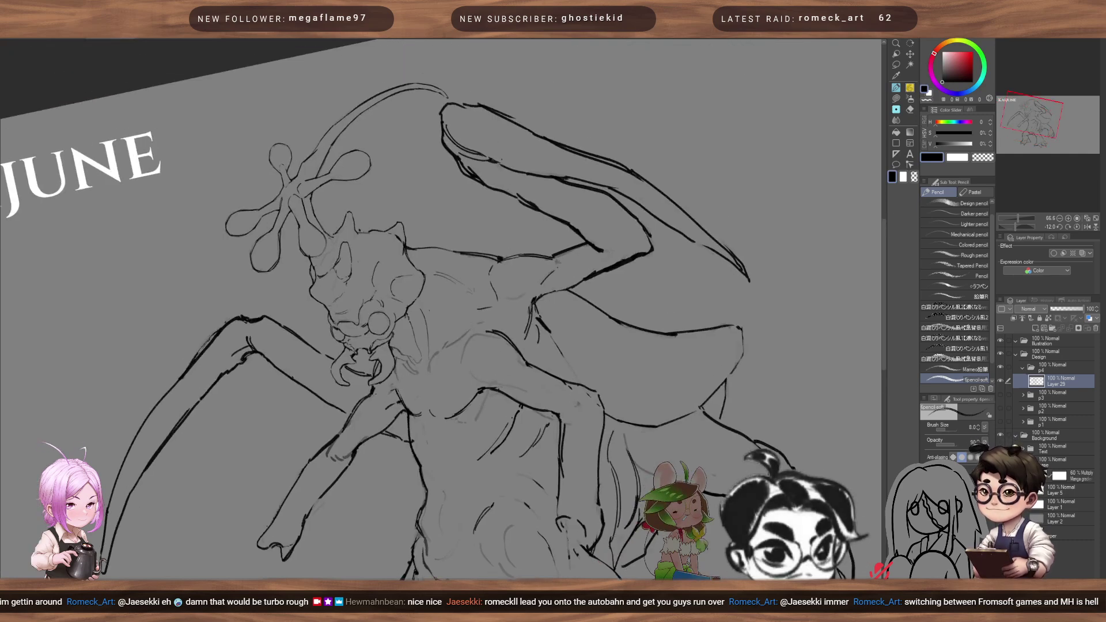
- Erase the stray stroke atop the raised rear blade with the transparent pencil at size 25, and lighten the front blade's outer edge at size 60
{"action": "key", "text": "c"}
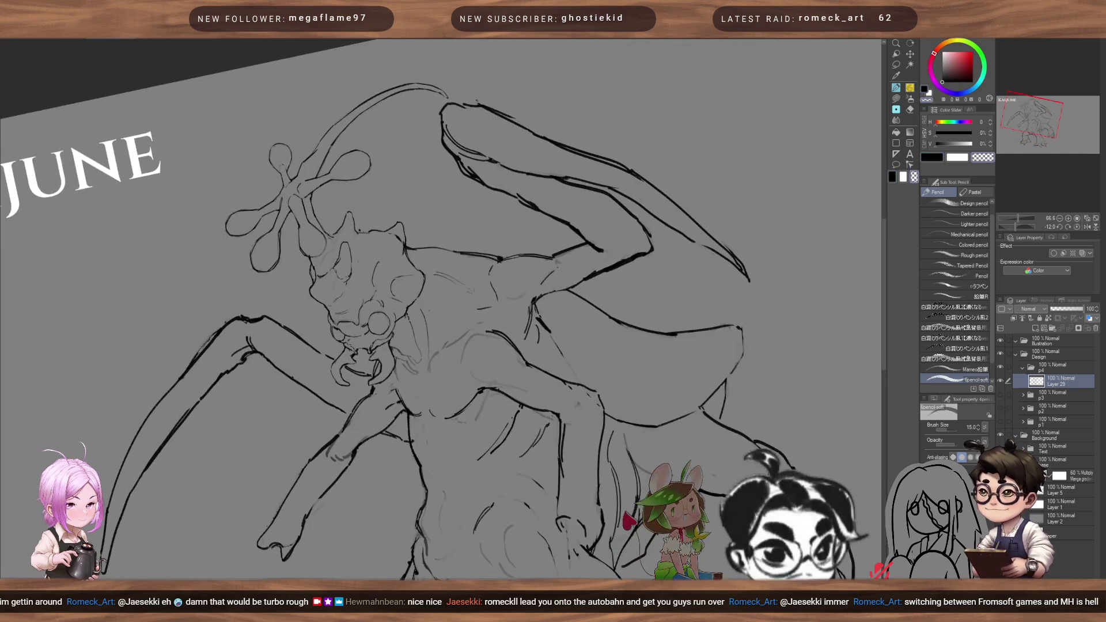
{"action": "key", "text": "bracketright"}
{"action": "key", "text": "bracketright"}
{"action": "left_click_drag", "start_coordinate": [488, 103], "coordinate": [510, 120]}
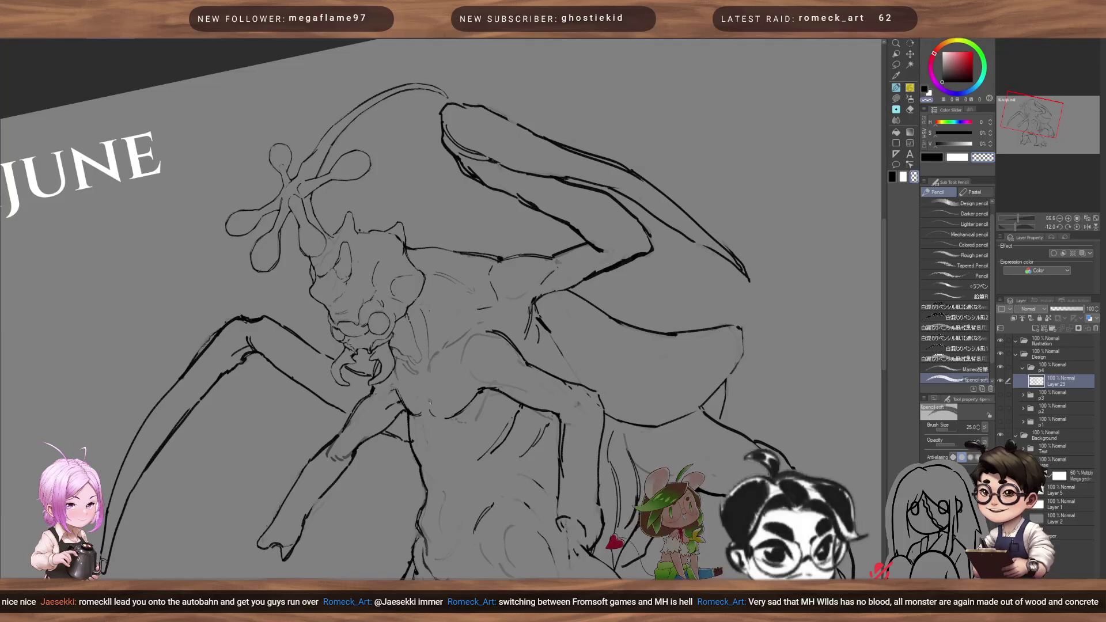
{"action": "left_click_drag", "start_coordinate": [204, 353], "coordinate": [276, 311]}
{"action": "key", "text": "c"}
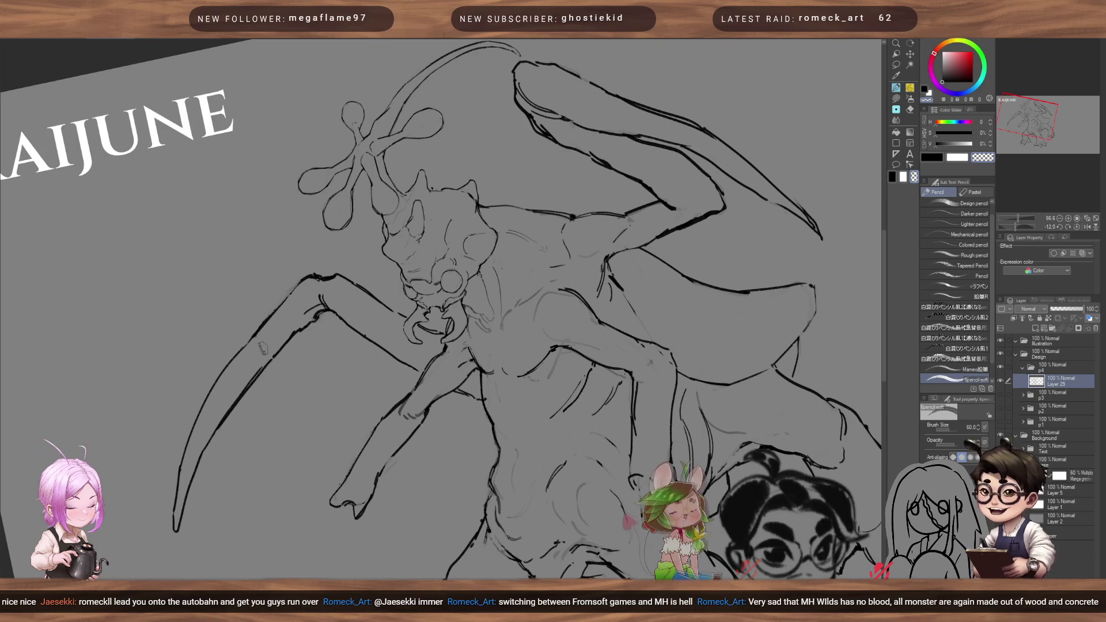
- Darken the line of the back running down from the raised arm's armpit behind the near arm, reducing the dark pencil from size 17 to 10
{"action": "mouse_move", "coordinate": [259, 346]}
{"action": "left_mouse_down"}
{"action": "mouse_move", "coordinate": [289, 363]}
{"action": "mouse_move", "coordinate": [247, 313]}
{"action": "mouse_move", "coordinate": [302, 425]}
{"action": "mouse_move", "coordinate": [285, 321]}
{"action": "mouse_move", "coordinate": [299, 411]}
{"action": "left_mouse_up"}
{"action": "left_click_drag", "start_coordinate": [491, 208], "coordinate": [451, 170]}
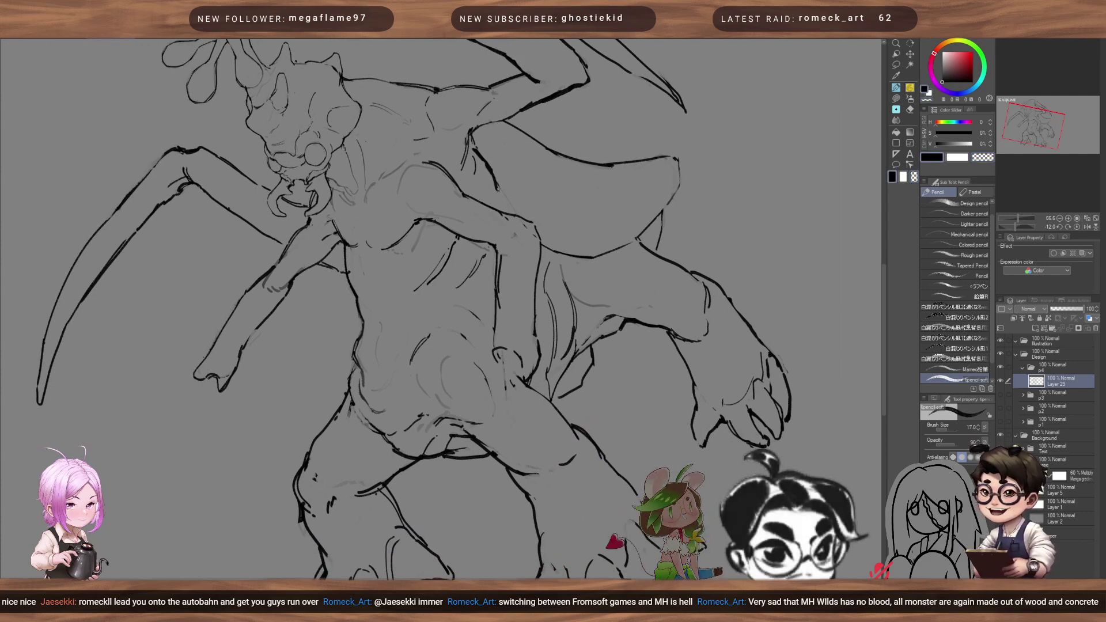
{"action": "mouse_move", "coordinate": [498, 190]}
{"action": "left_mouse_down"}
{"action": "mouse_move", "coordinate": [484, 164]}
{"action": "mouse_move", "coordinate": [508, 208]}
{"action": "mouse_move", "coordinate": [444, 181]}
{"action": "left_mouse_up"}
{"action": "key", "text": "c"}
{"action": "key", "text": "["}
{"action": "key", "text": "["}
{"action": "key", "text": "["}
{"action": "key", "text": "["}
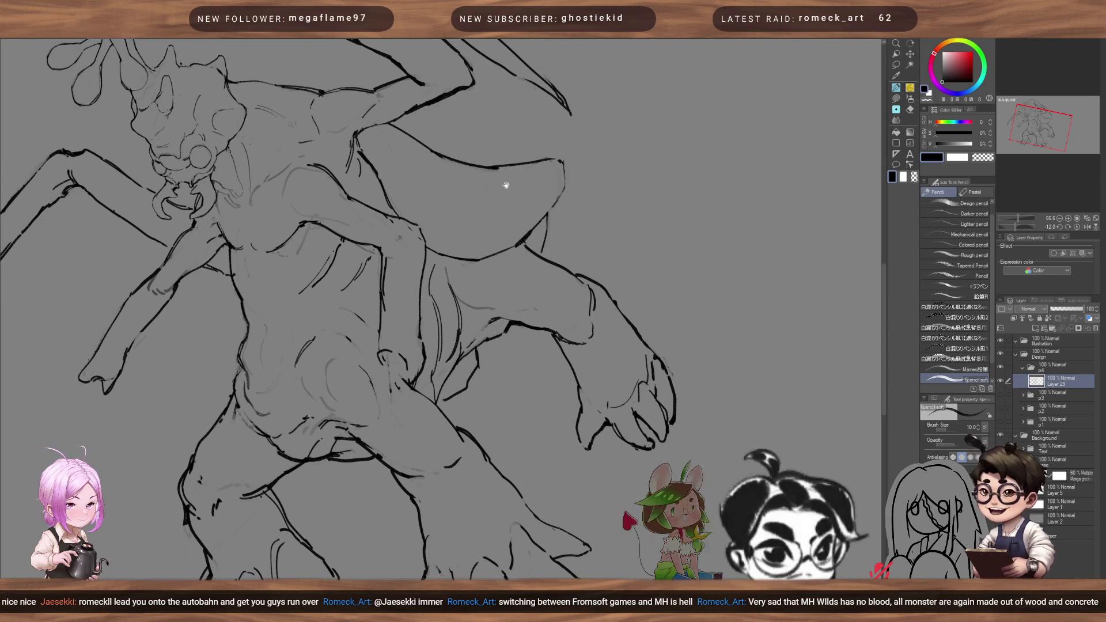
{"action": "mouse_move", "coordinate": [514, 106]}
{"action": "left_mouse_down"}
{"action": "mouse_move", "coordinate": [605, 170]}
{"action": "mouse_move", "coordinate": [538, 228]}
{"action": "left_mouse_up"}
{"action": "key", "text": "["}
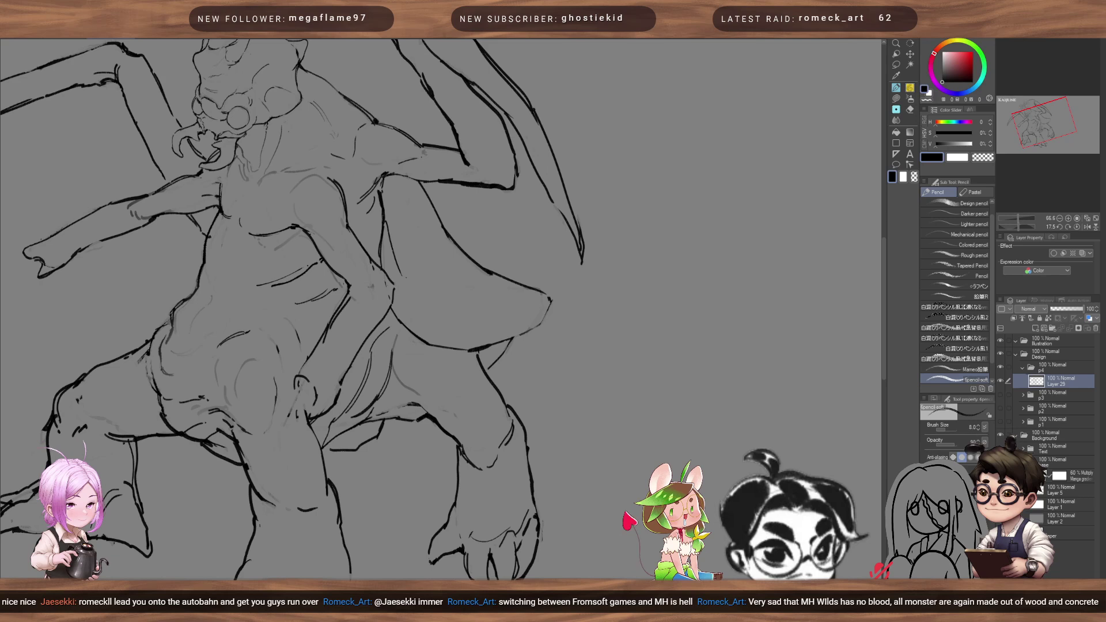
{"action": "left_click_drag", "start_coordinate": [401, 278], "coordinate": [410, 328]}
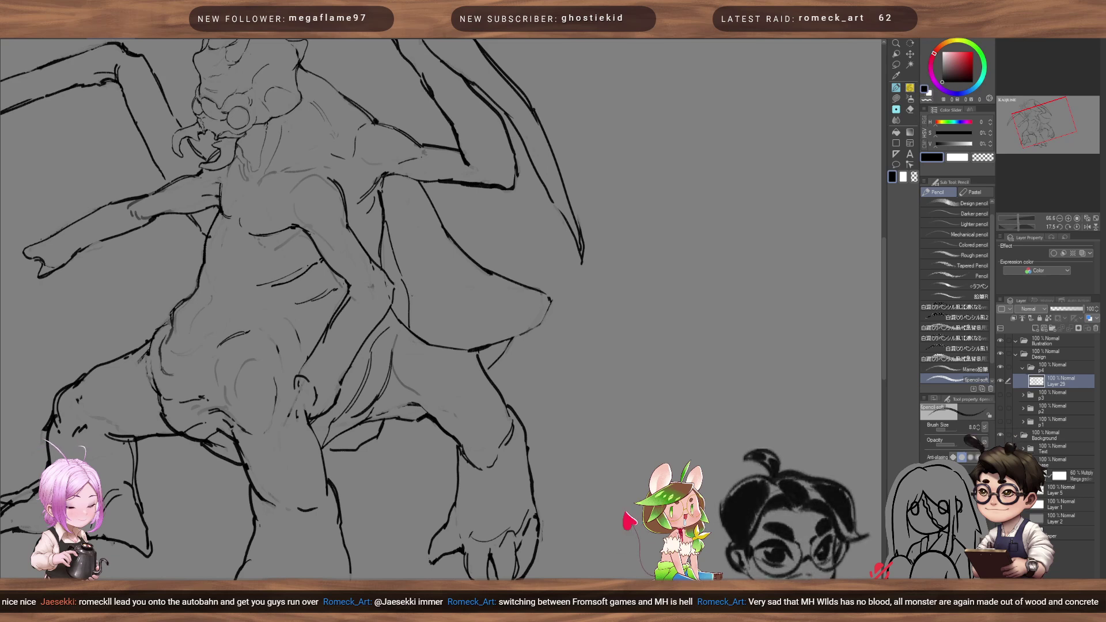
{"action": "key", "text": "ctrl+z"}
{"action": "key", "text": "ctrl+z"}
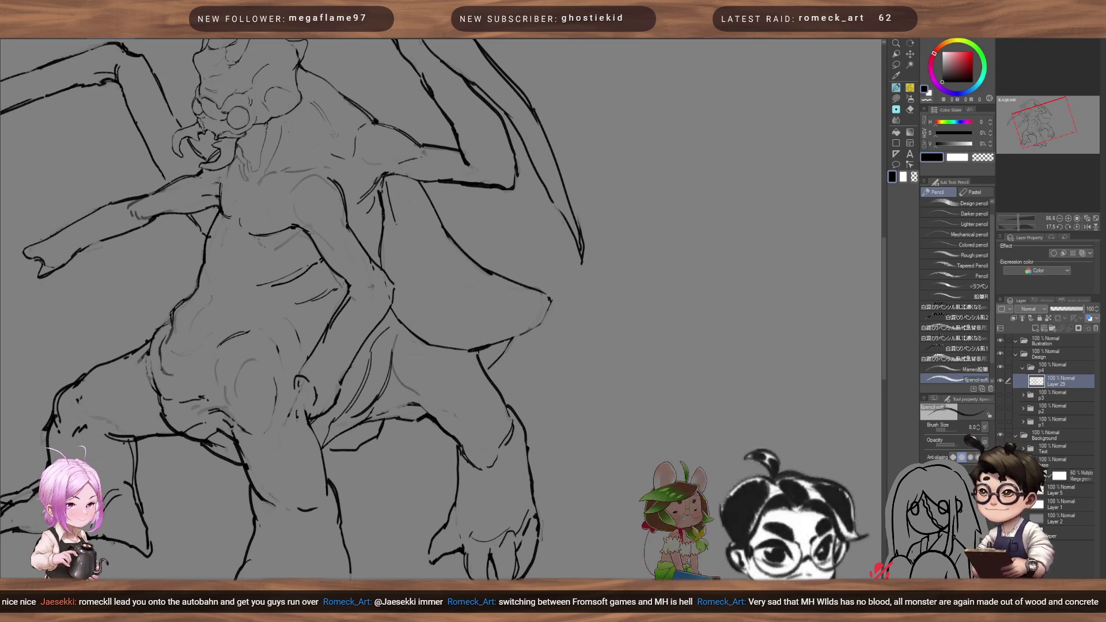
- Draw long wing-like contours with a rounded tip inside the rear abdomen and thicken its upper edge at brush size 8
{"action": "mouse_move", "coordinate": [403, 242]}
{"action": "left_mouse_down"}
{"action": "mouse_move", "coordinate": [426, 274]}
{"action": "mouse_move", "coordinate": [439, 267]}
{"action": "mouse_move", "coordinate": [504, 305]}
{"action": "left_mouse_up"}
{"action": "left_click_drag", "start_coordinate": [409, 176], "coordinate": [428, 210]}
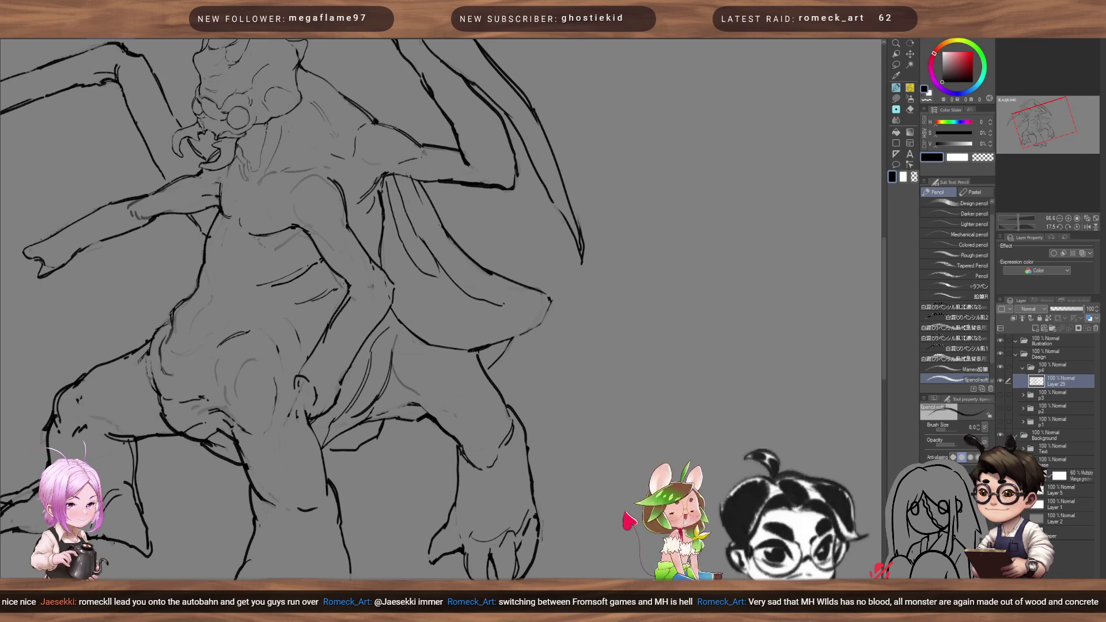
{"action": "left_click_drag", "start_coordinate": [410, 178], "coordinate": [462, 258]}
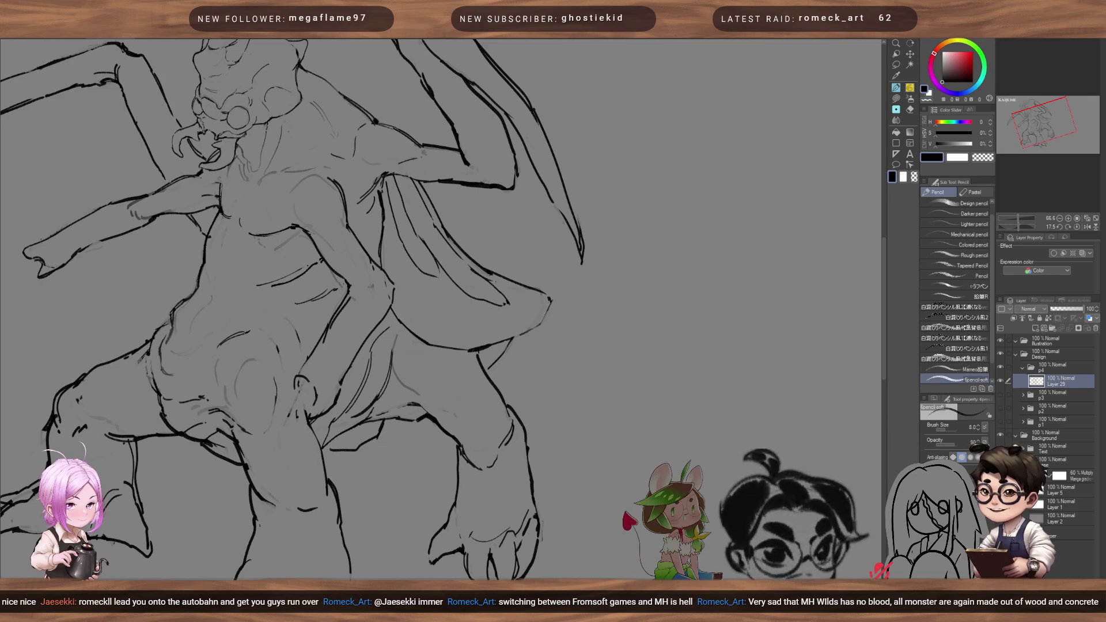
- Clean up the wing contours with the transparent pencil at brush size 20 and close the inner wing's rounded tip with the dark pencil at size 7
{"action": "key", "text": "c"}
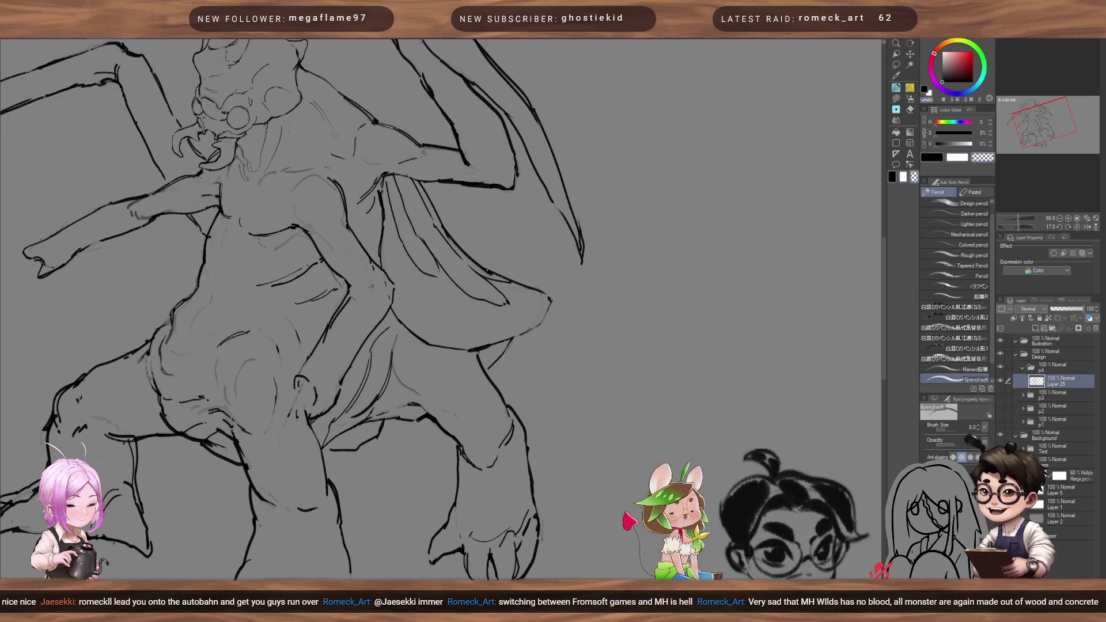
{"action": "left_click_drag", "start_coordinate": [483, 271], "coordinate": [497, 277]}
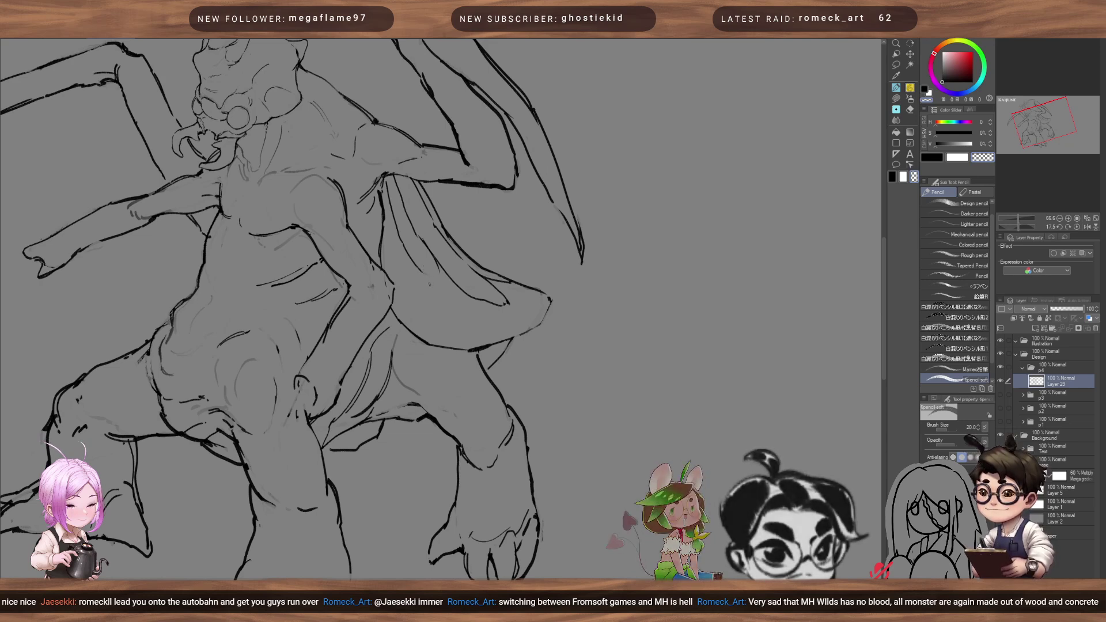
{"action": "key", "text": "c"}
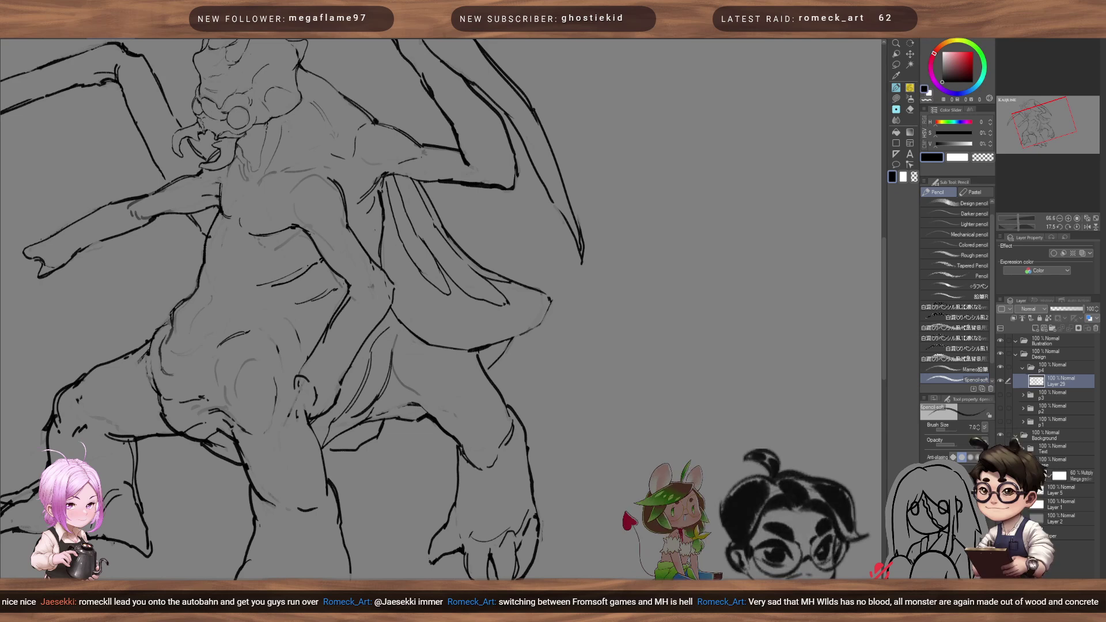
{"action": "key", "text": "bracketleft"}
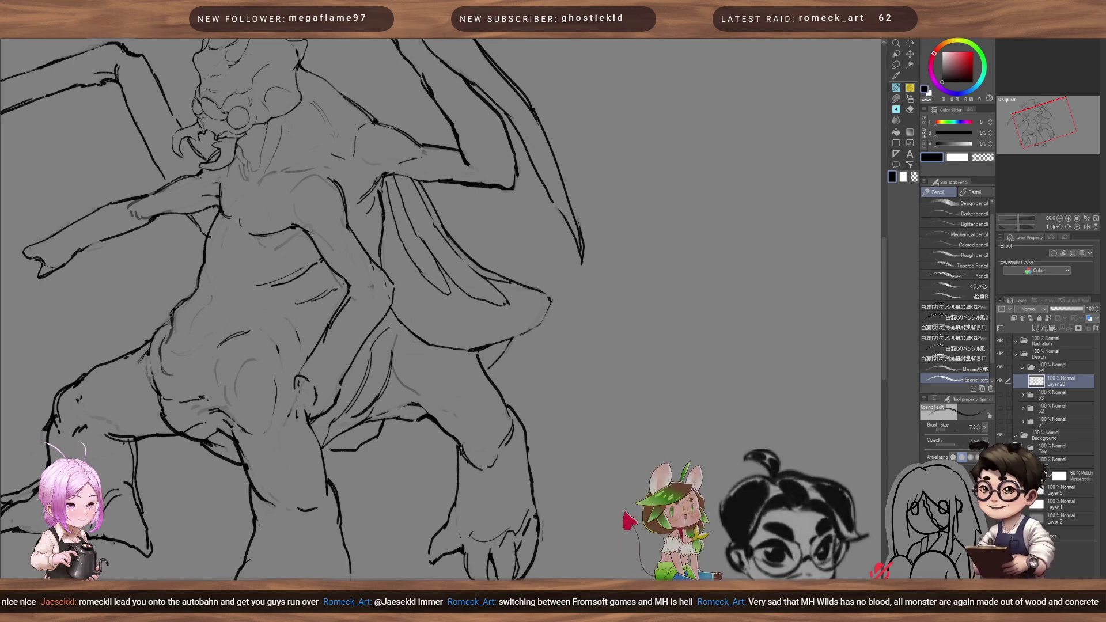